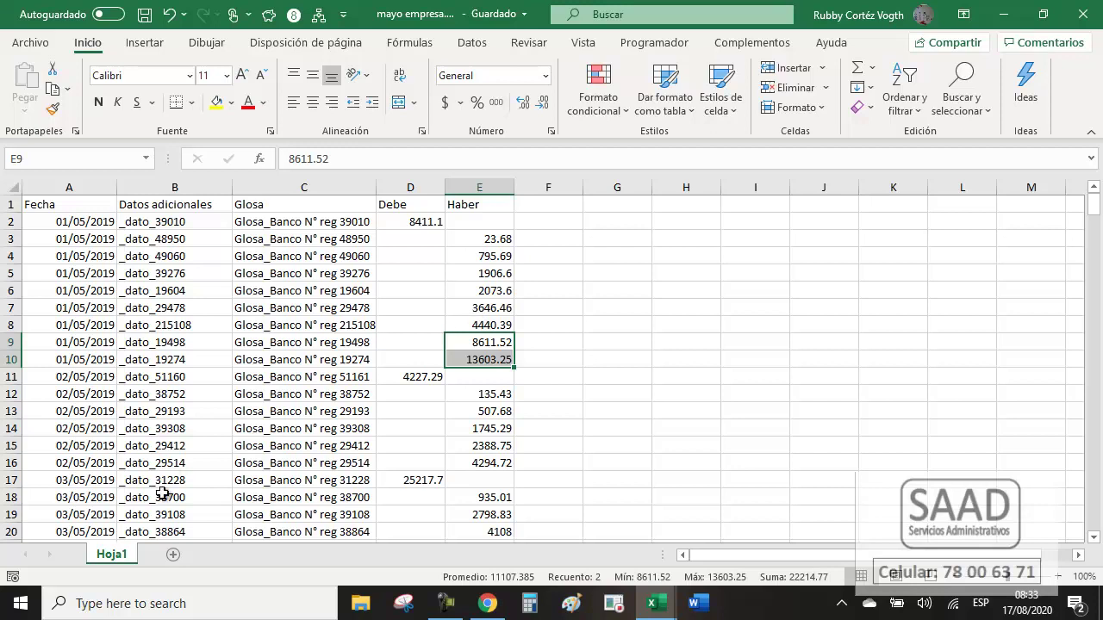
Rename the mayo empresa sheet from Hoja1 to DatosEmpresa.
key(F9)
key(F9)
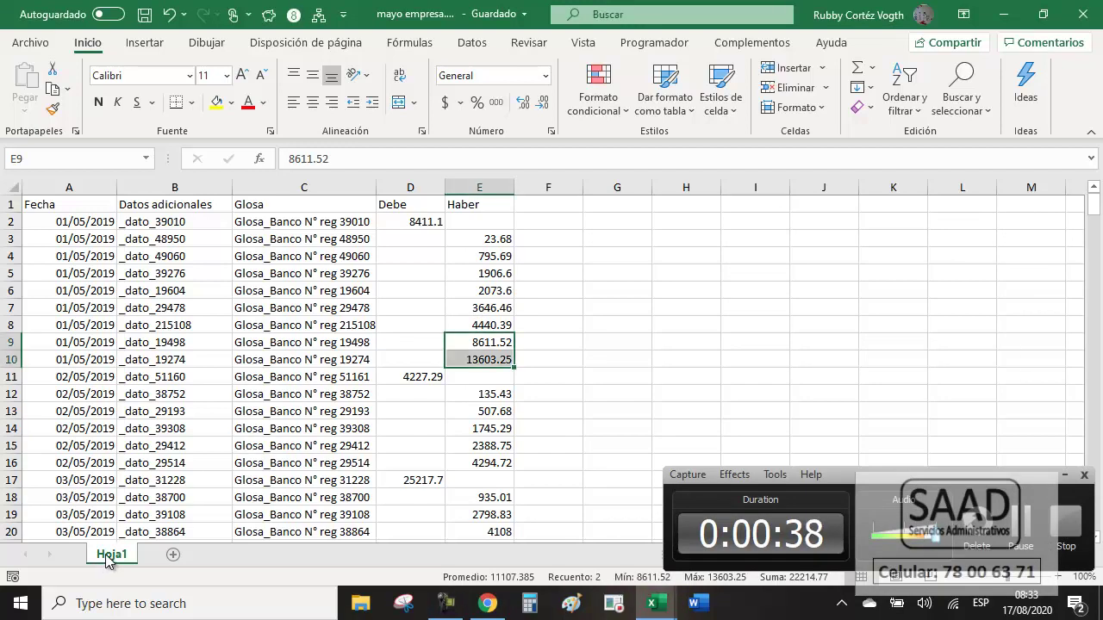
double_click(111, 554)
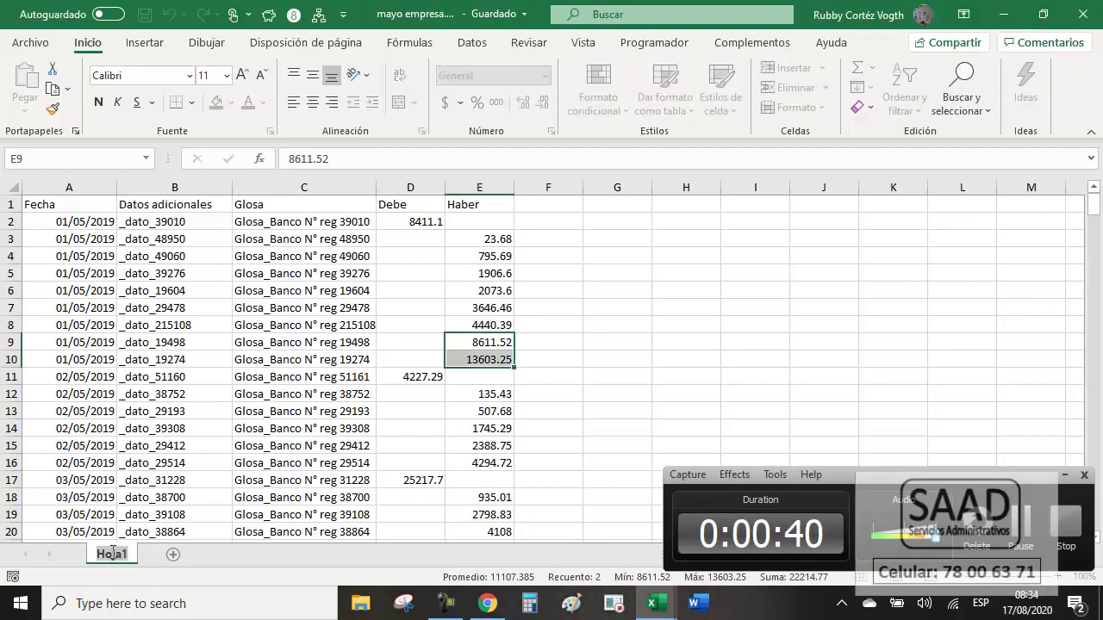
key(BackSpace)
text(Dat)
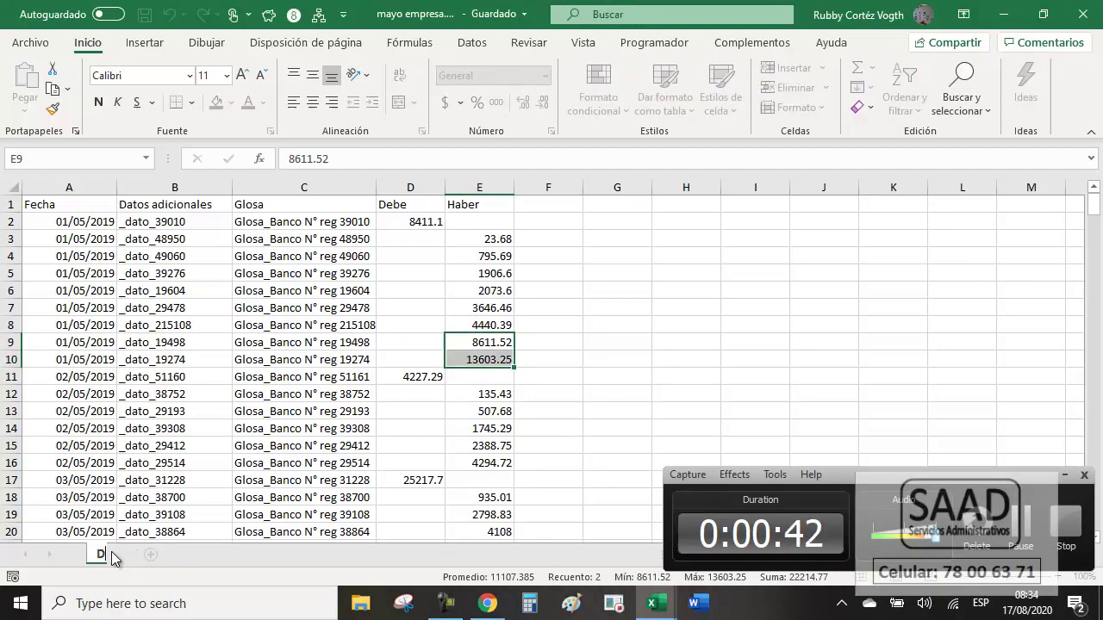
text(osEmpresa)
key(Return)
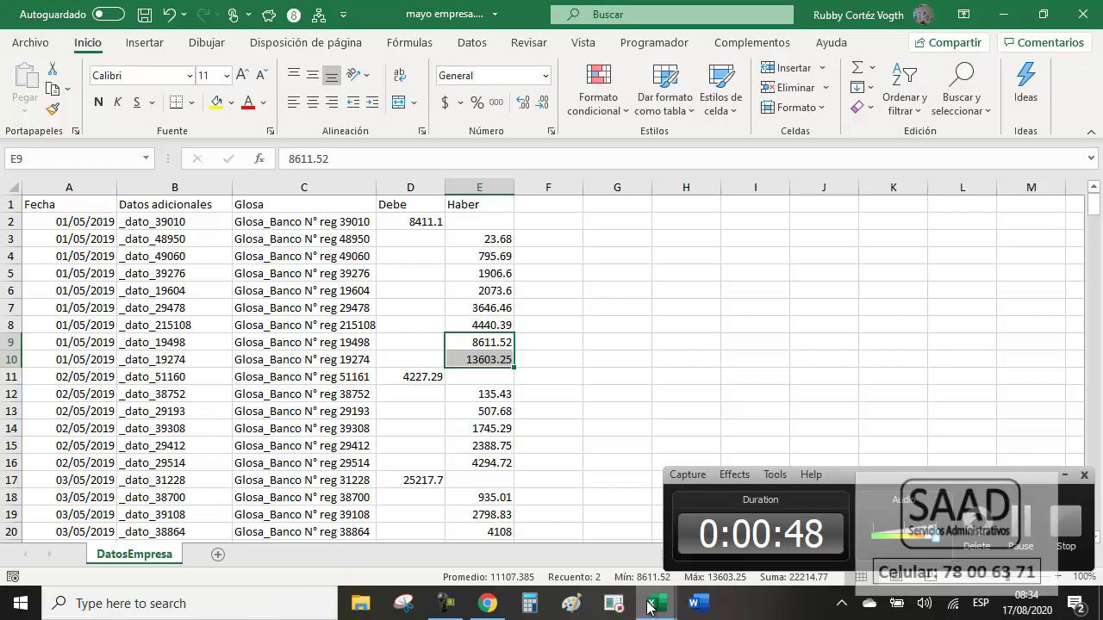
mouse_move(652, 603)
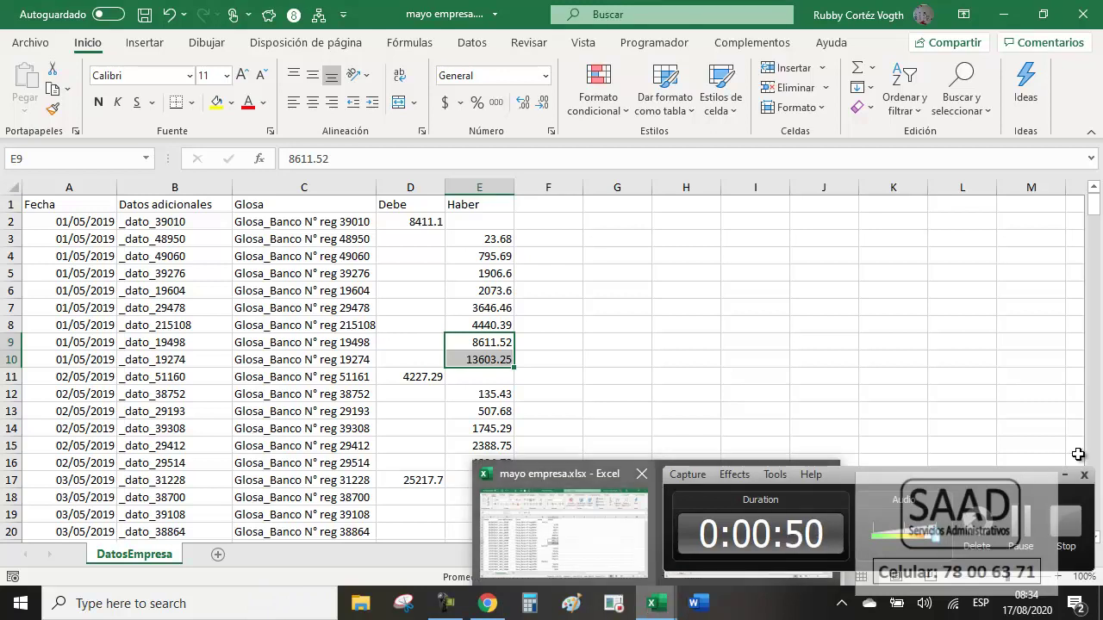
Rename the mayo banco workbook's Hoja1 sheet to DatosBanco.
click(1066, 475)
click(1066, 476)
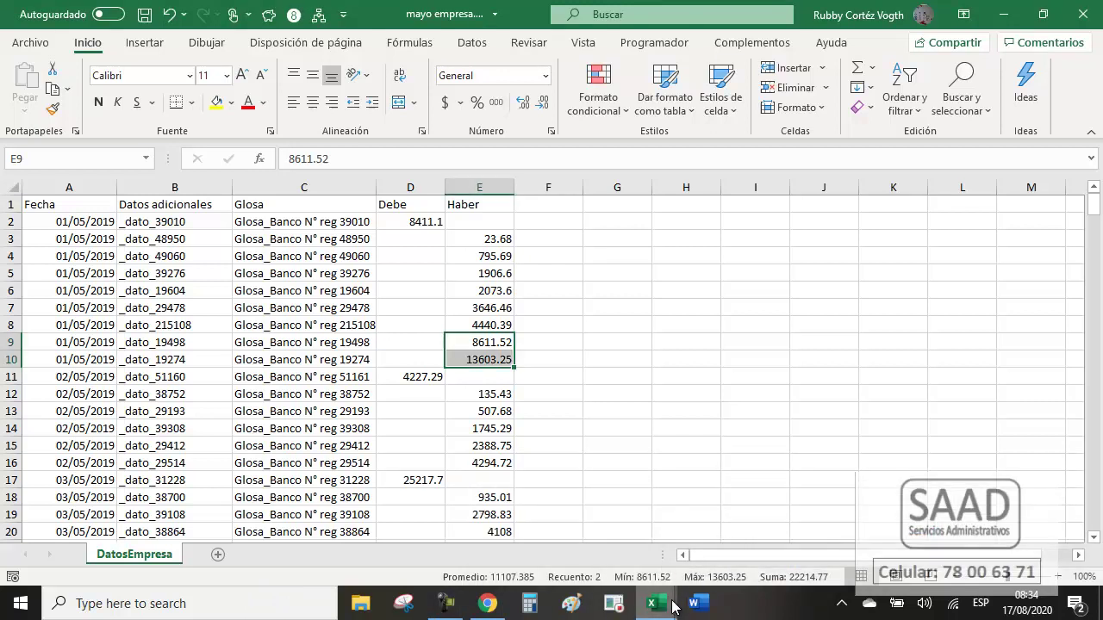
click(713, 552)
double_click(119, 554)
text(DatosBAnco)
key(BackSpace)
key(BackSpace)
key(BackSpace)
key(BackSpace)
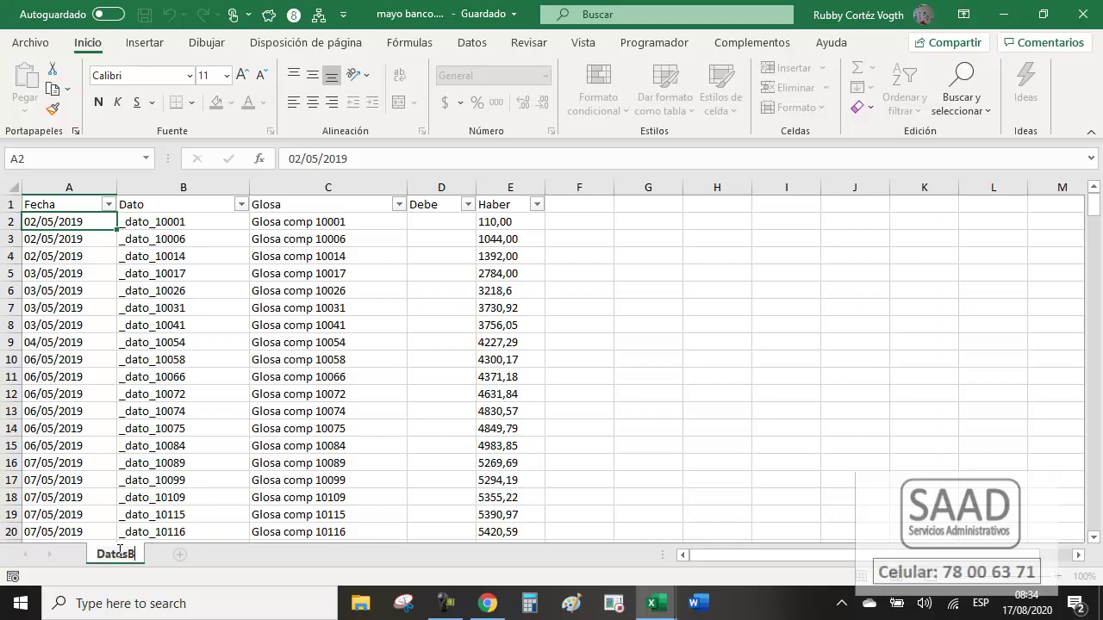
text(anco)
key(Return)
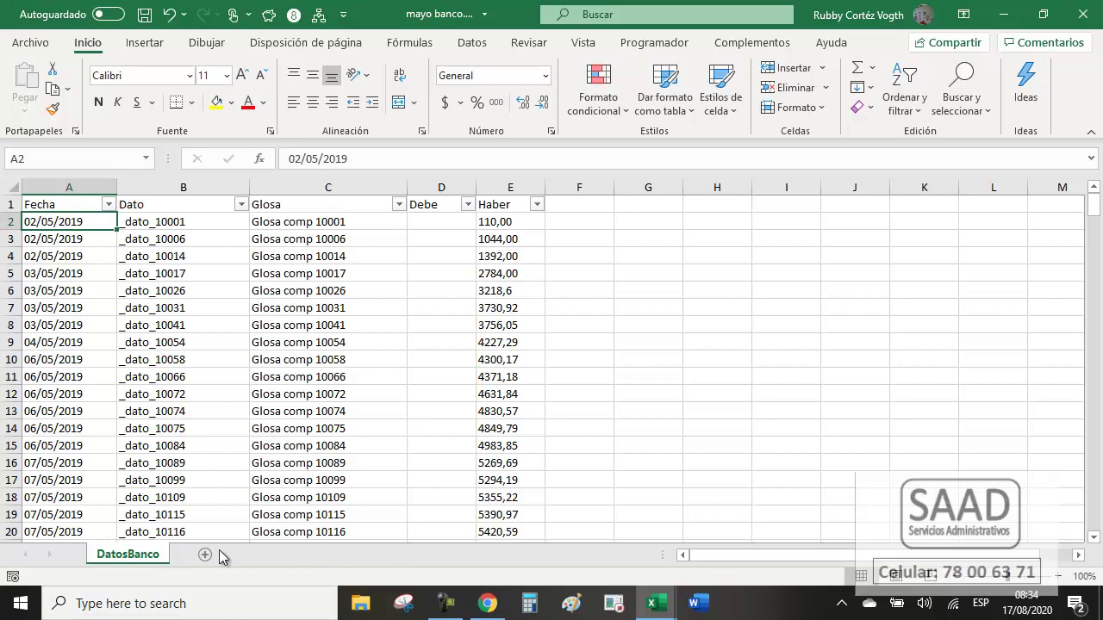
Copy the DatosBanco sheet into a new workbook with Mover o copiar.
right_click(150, 556)
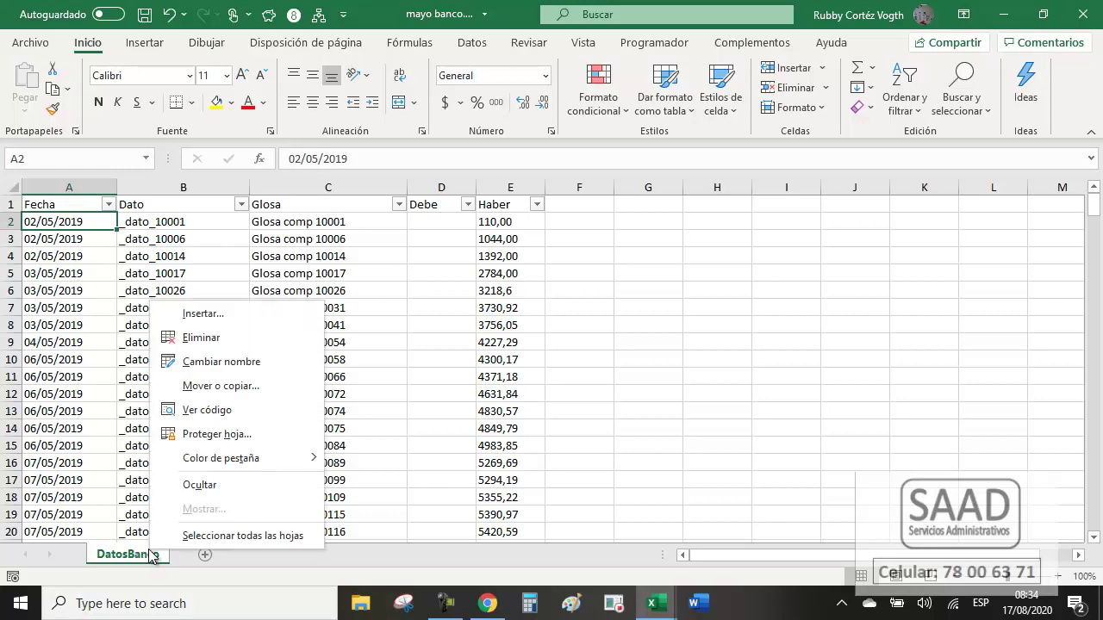
click(233, 386)
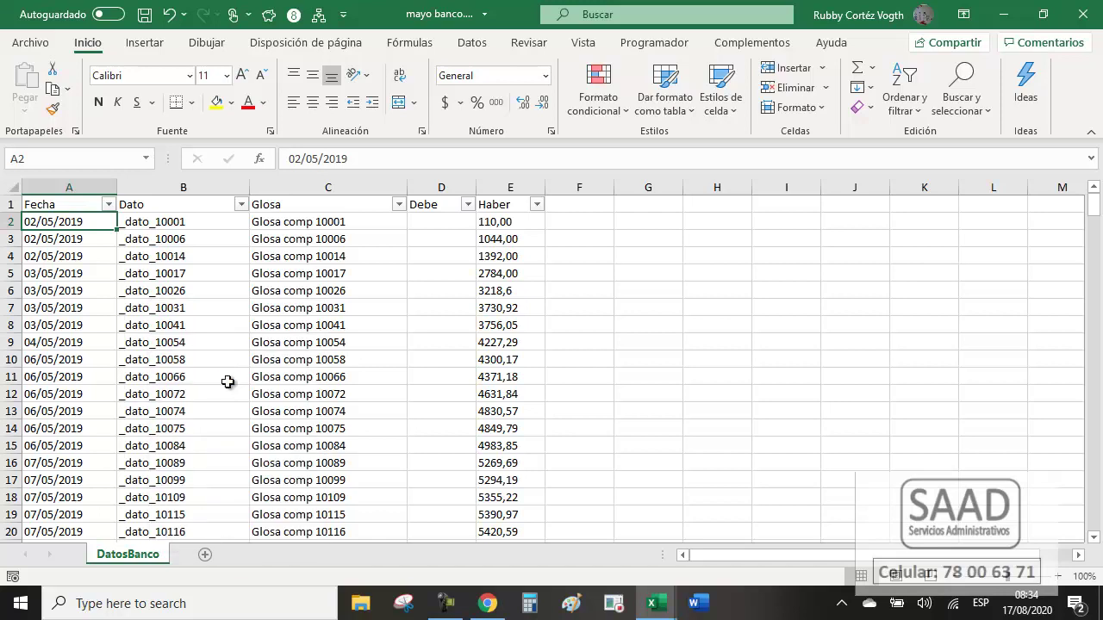
click(116, 447)
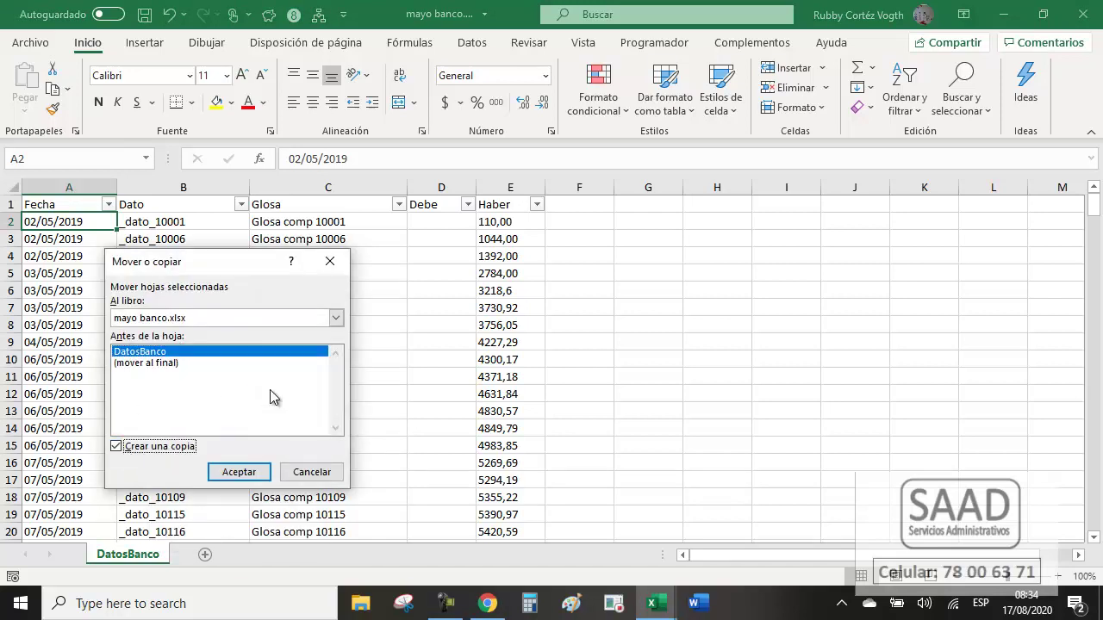
click(336, 319)
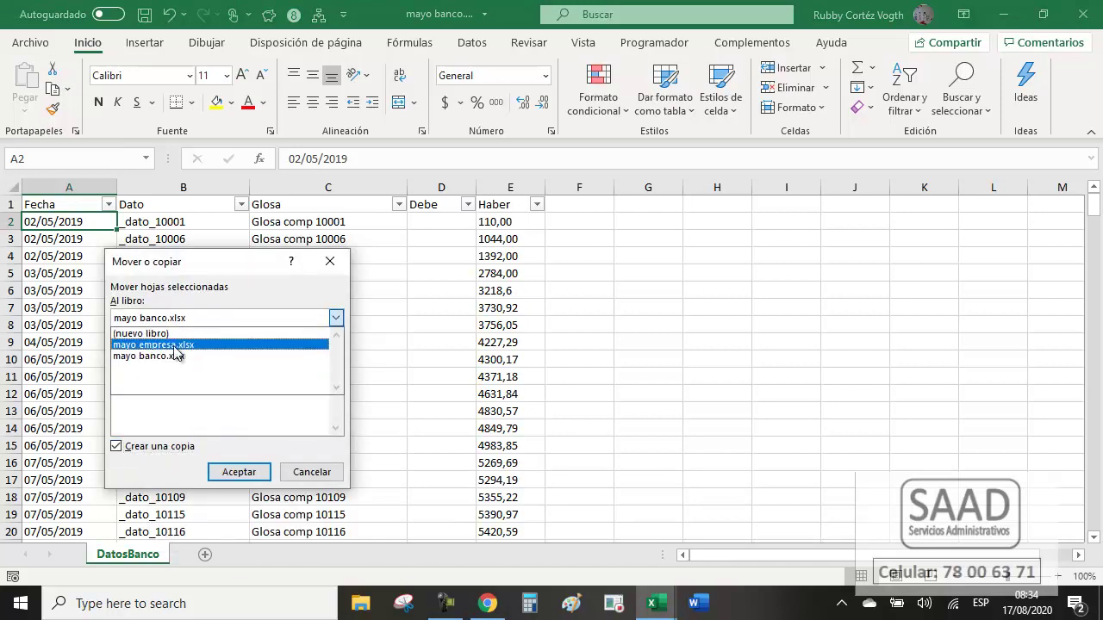
click(154, 336)
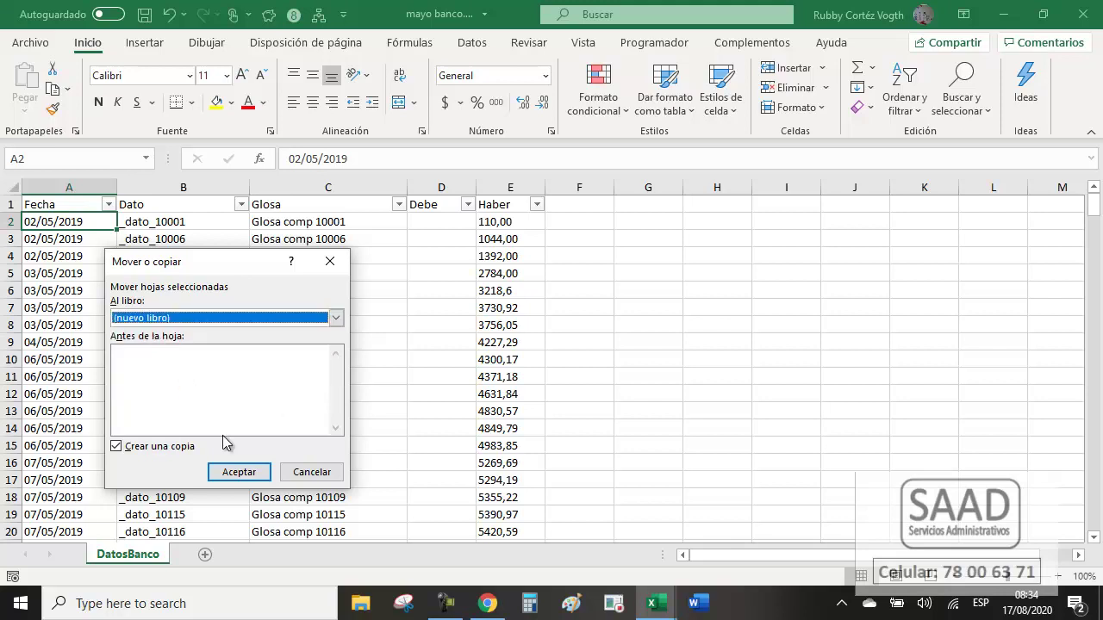
click(236, 470)
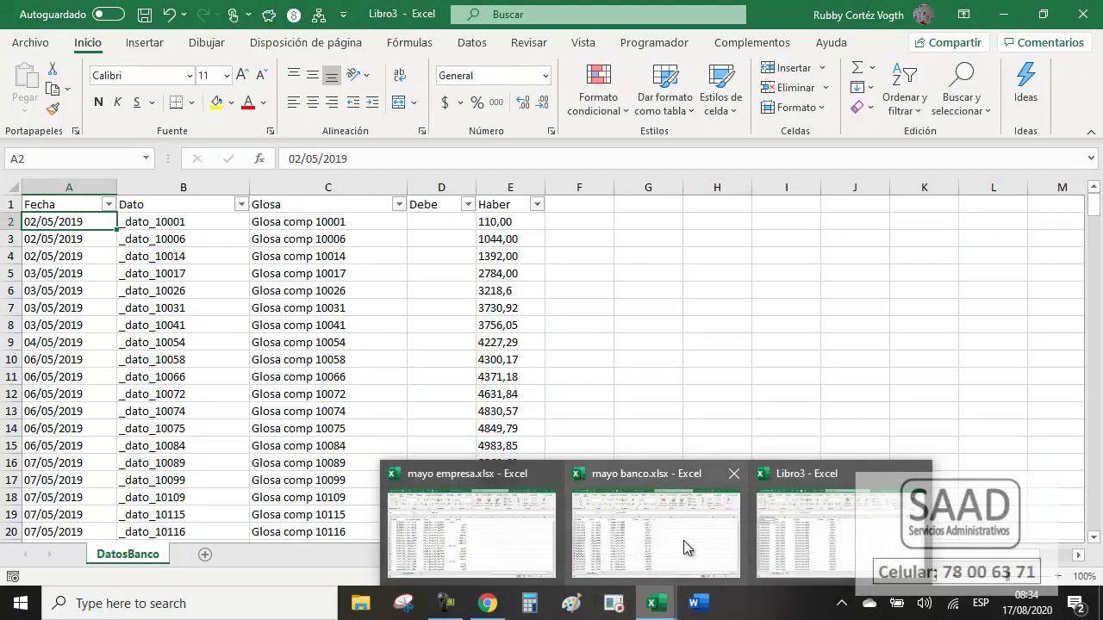
Close the mayo banco workbook, saving its changes.
mouse_move(653, 603)
click(683, 540)
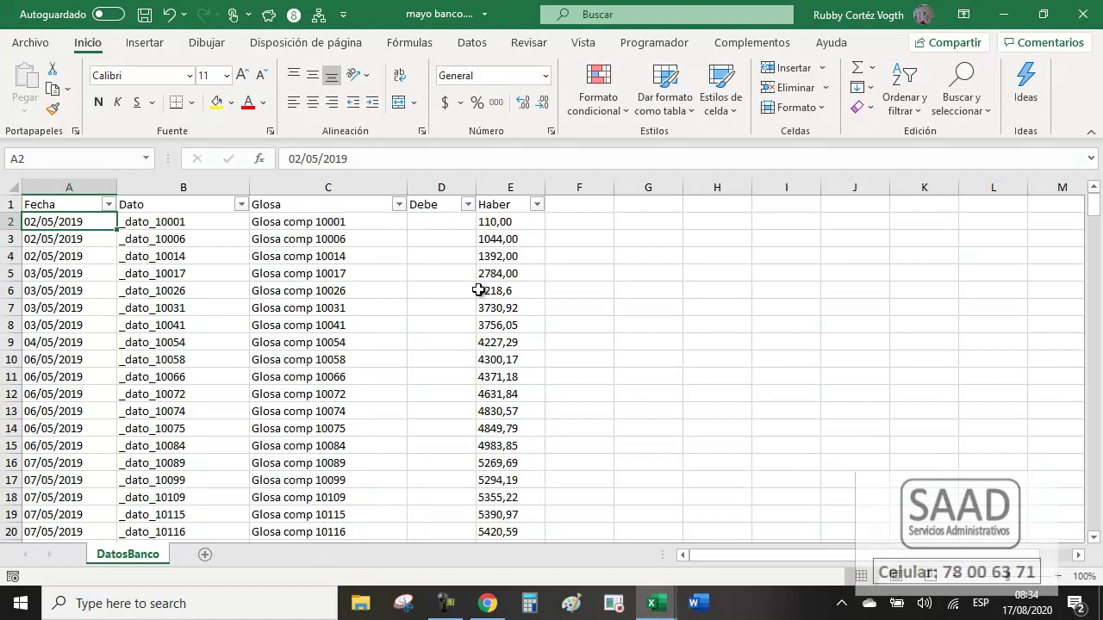
click(1069, 16)
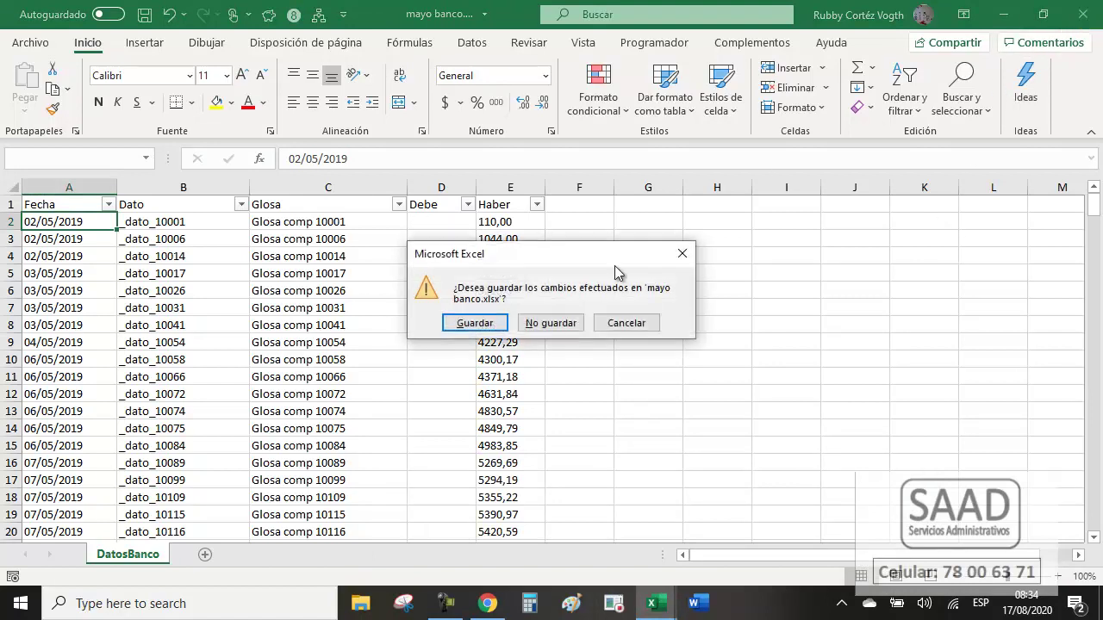
click(474, 323)
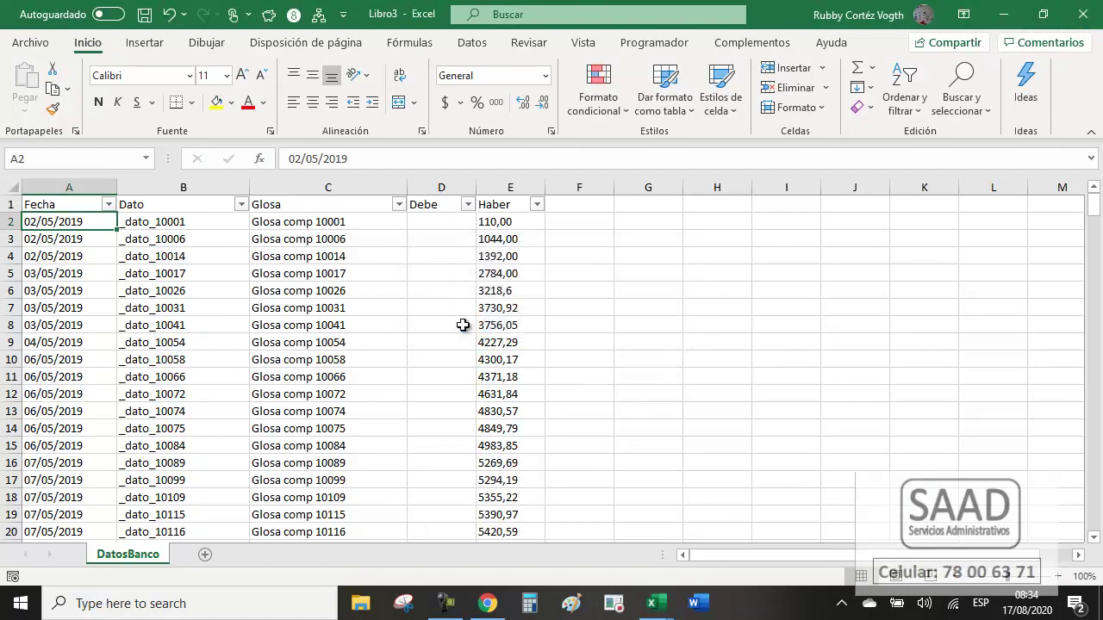
mouse_move(655, 603)
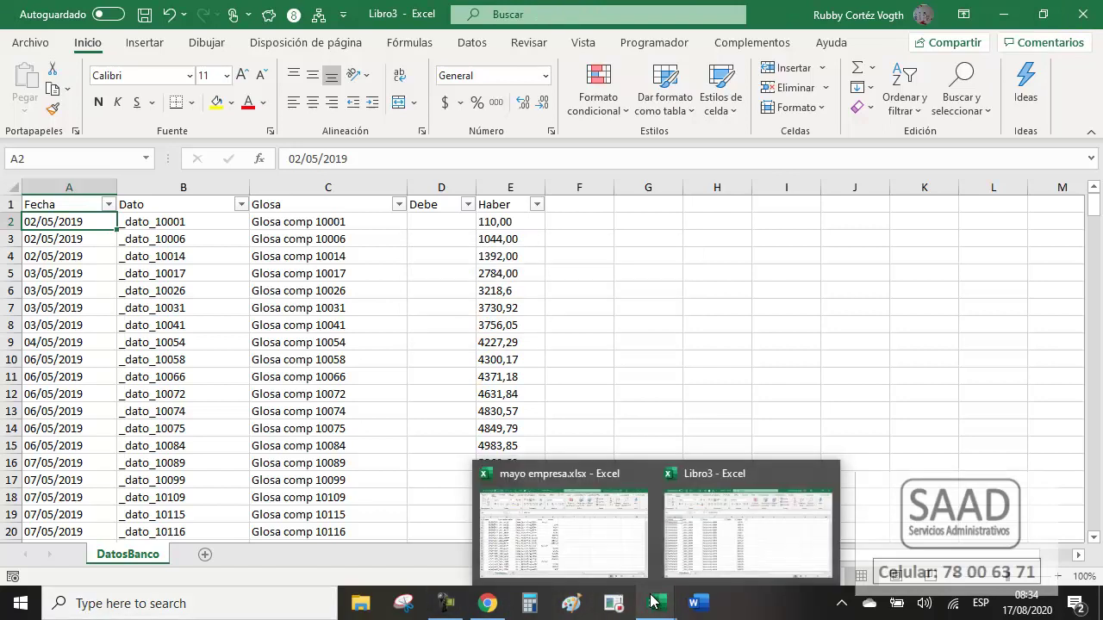
Copy the DatosEmpresa sheet to the end of Libro3, after DatosBanco.
click(569, 538)
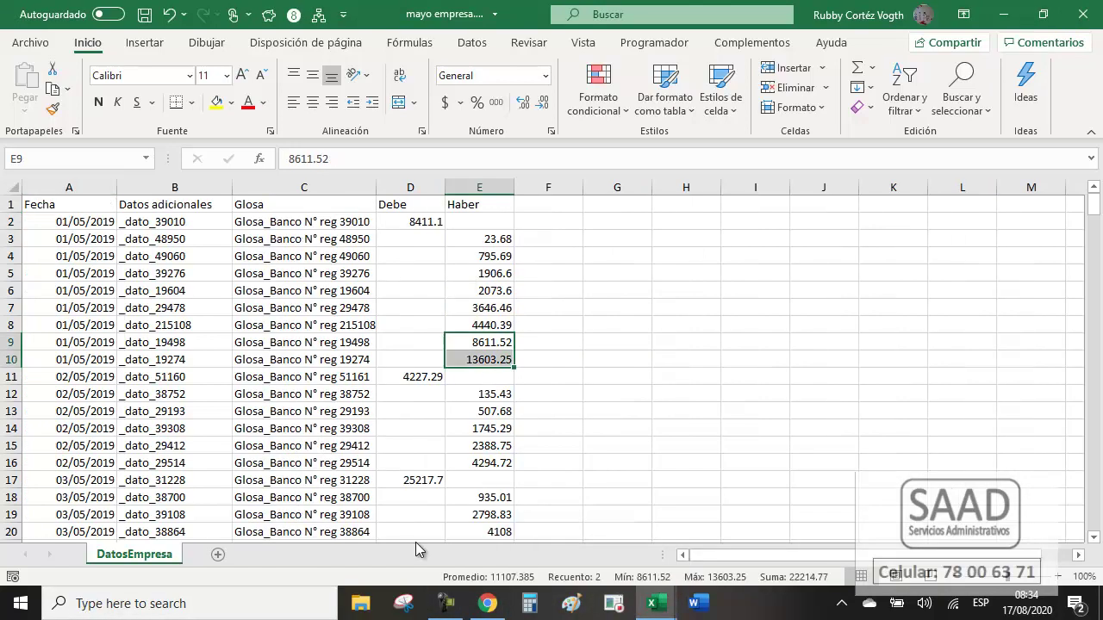
right_click(149, 553)
click(220, 387)
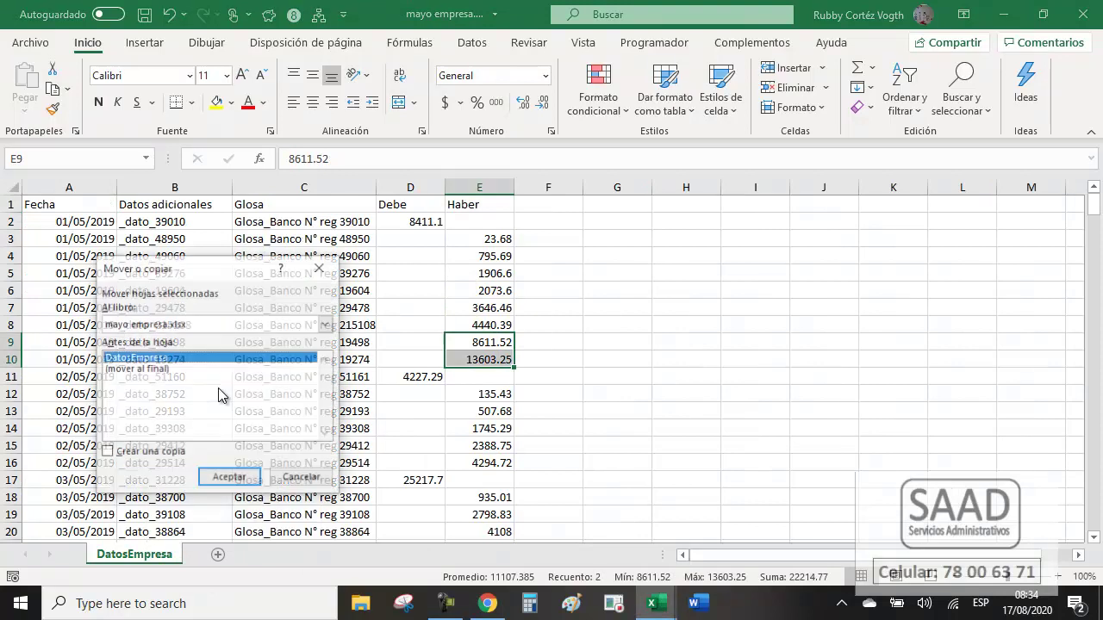
click(120, 457)
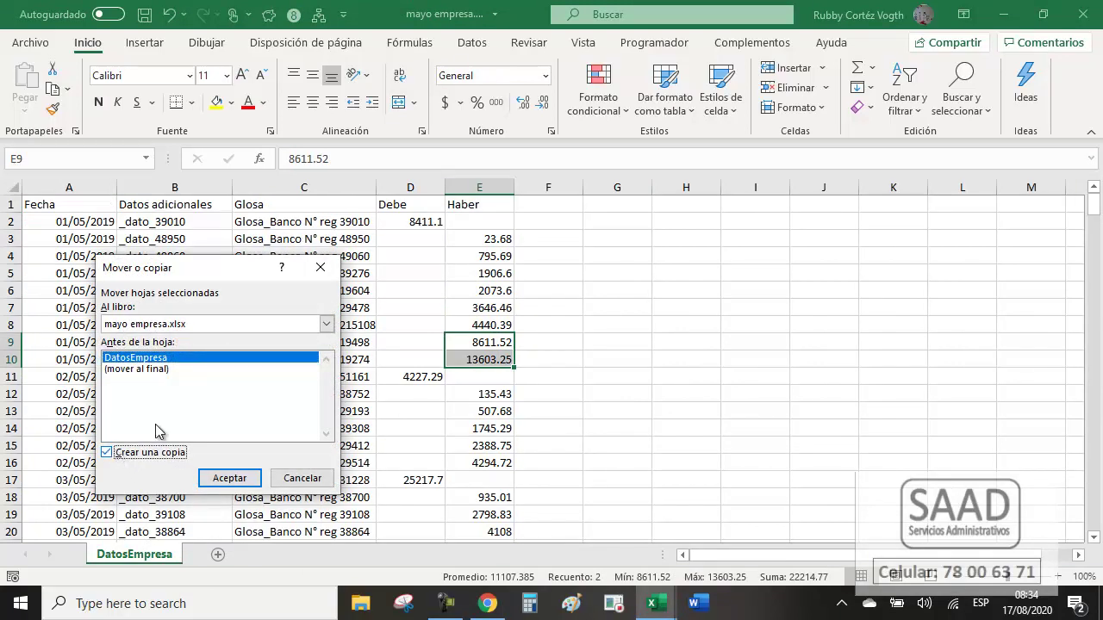
click(326, 324)
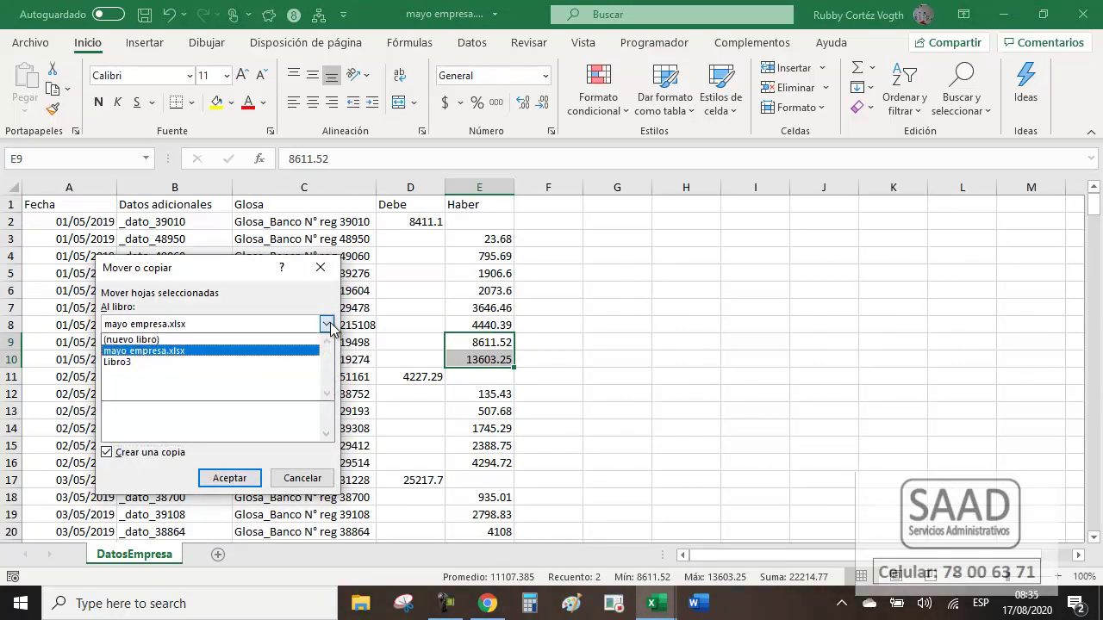
click(127, 363)
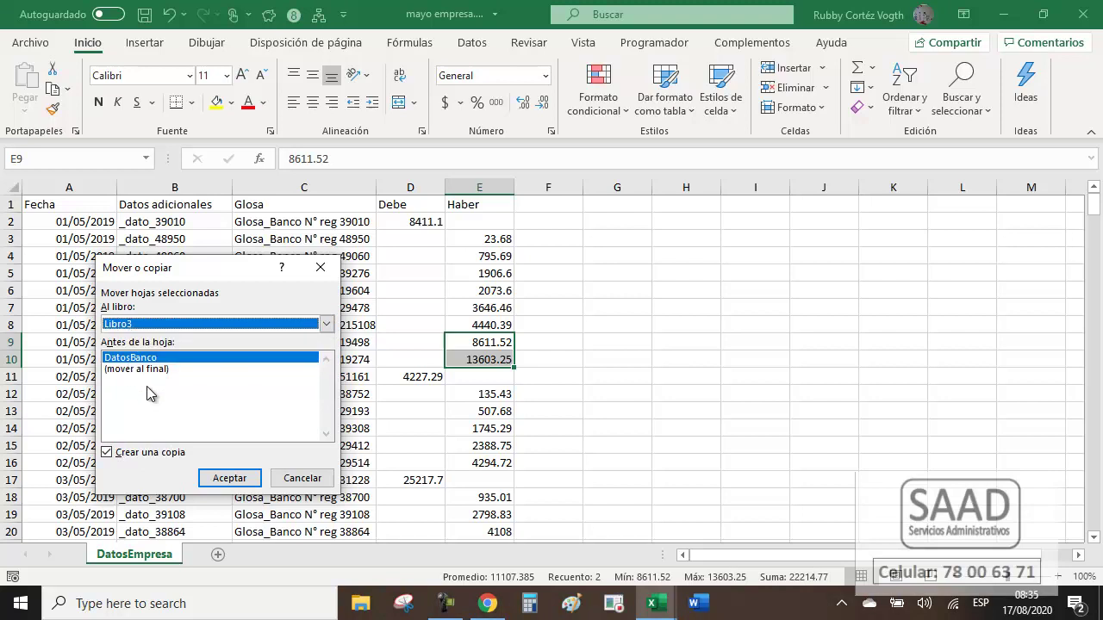
click(130, 370)
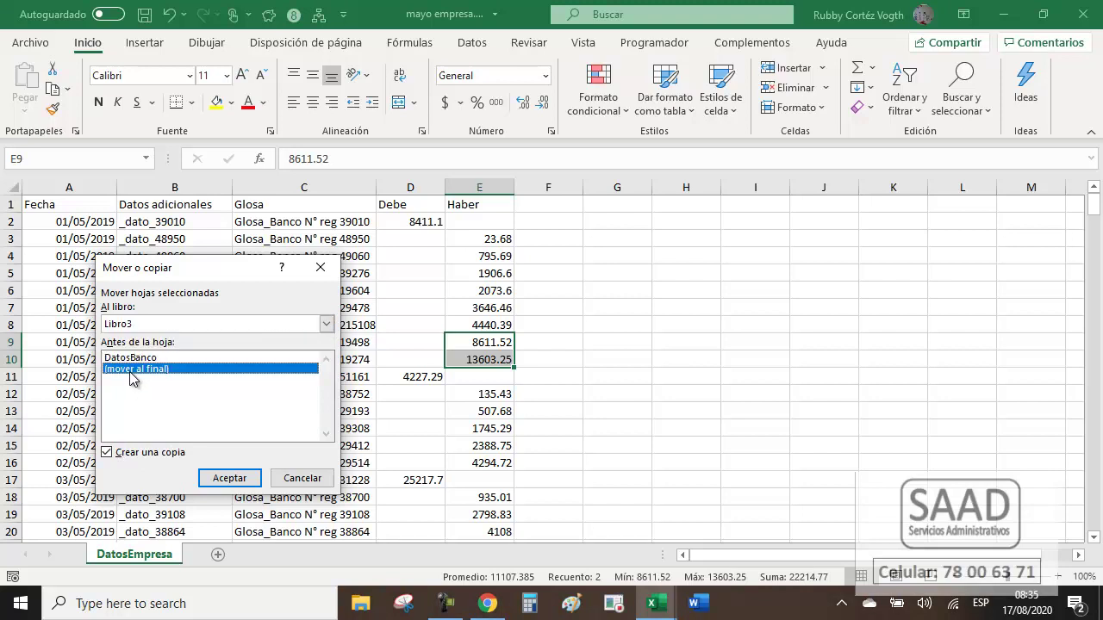
click(228, 477)
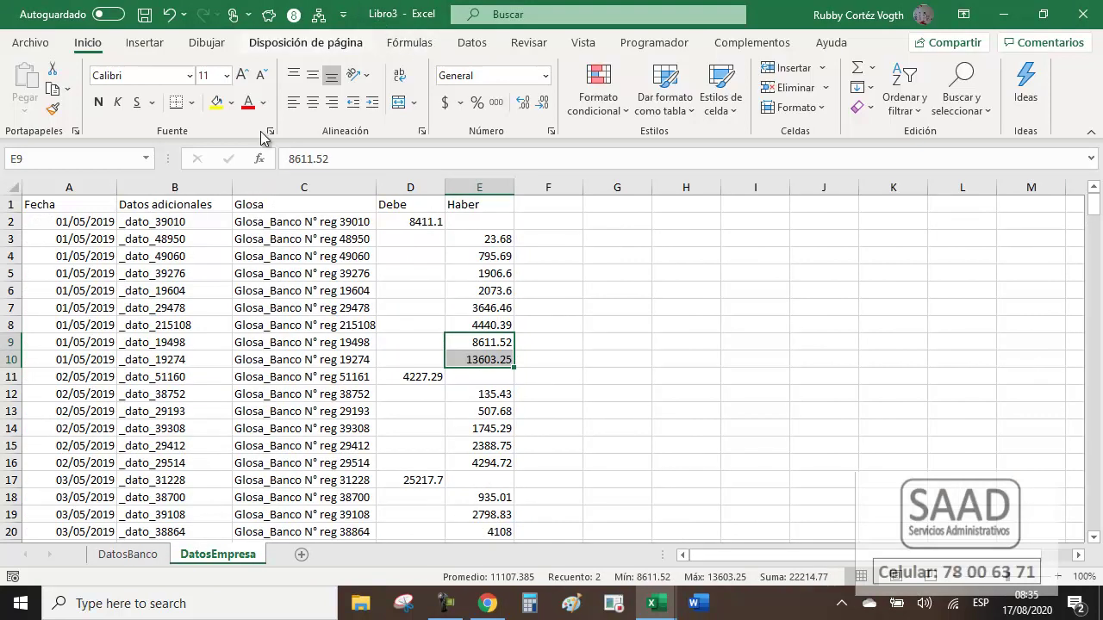
click(128, 554)
click(194, 557)
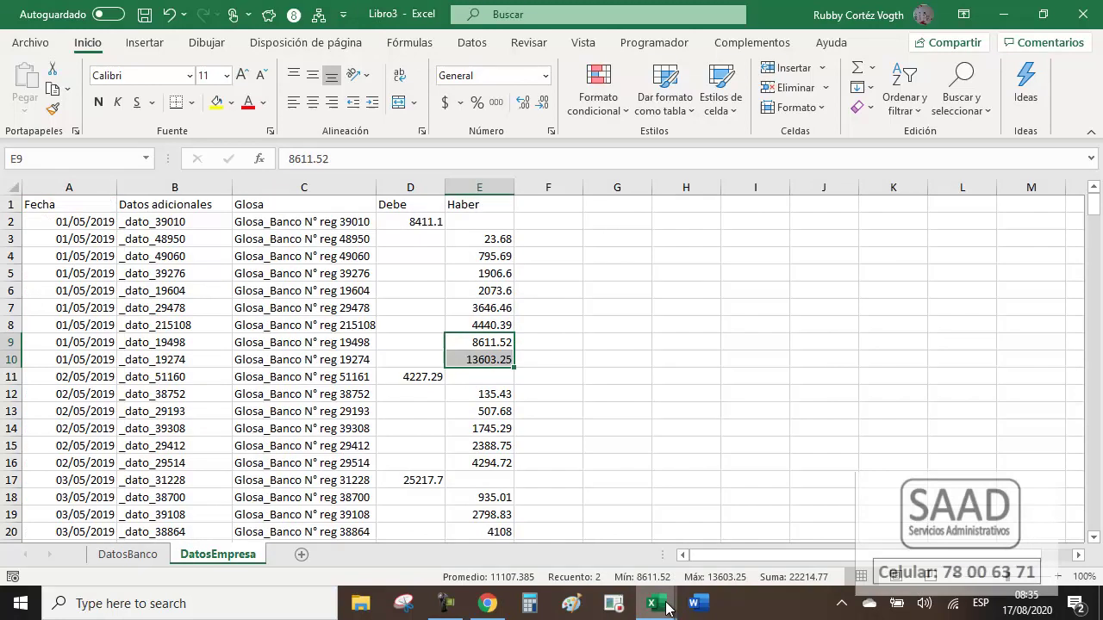
Close the mayo empresa workbook, saving its changes.
mouse_move(653, 603)
click(611, 507)
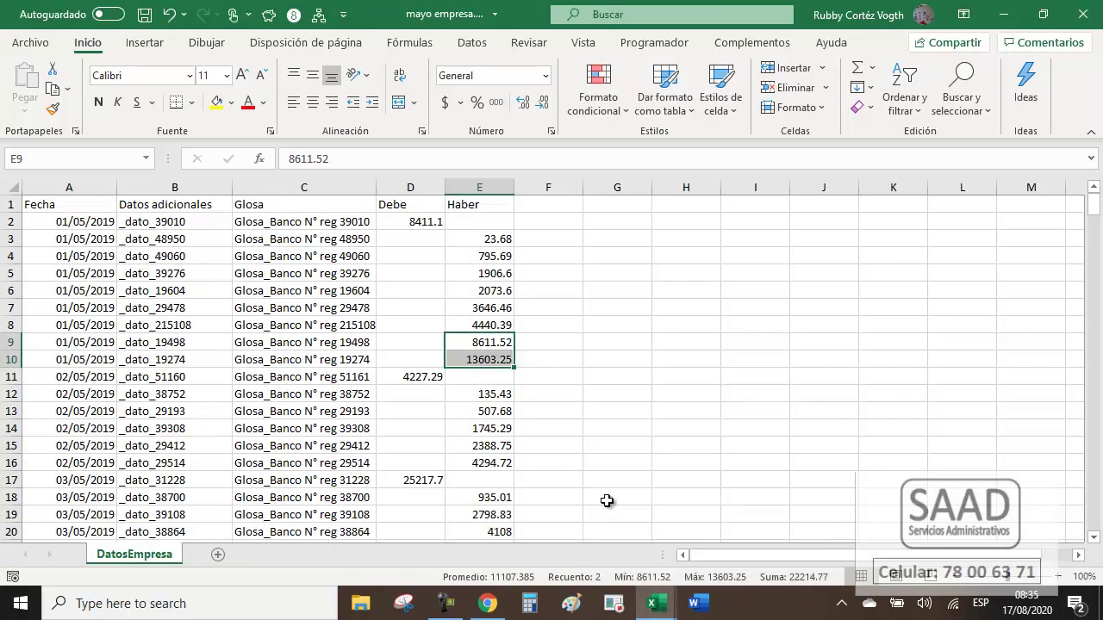
click(1082, 14)
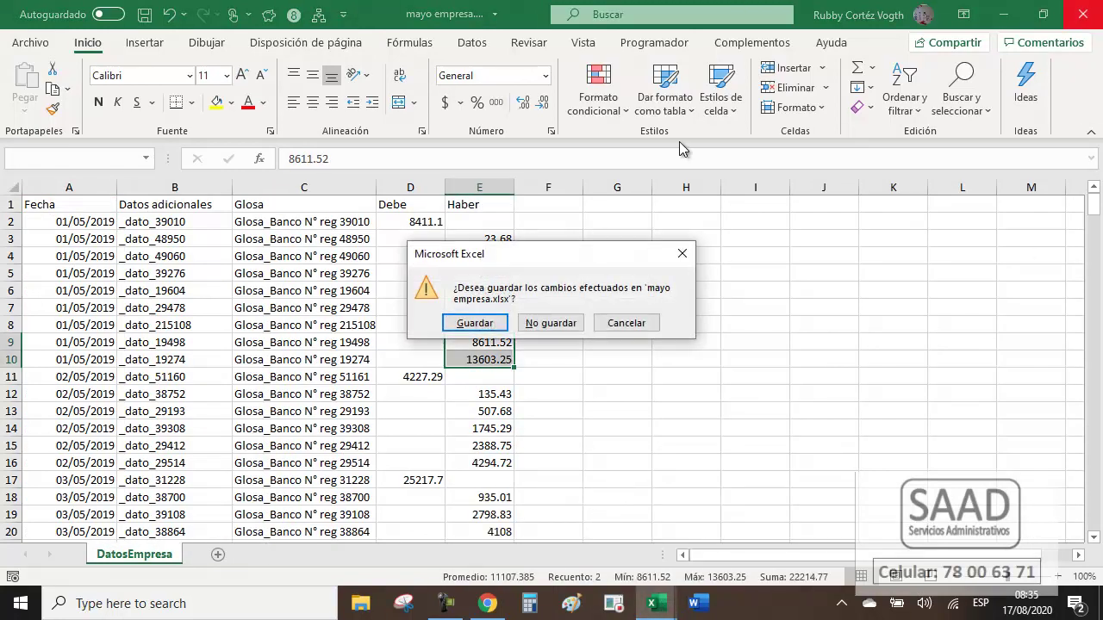
click(489, 320)
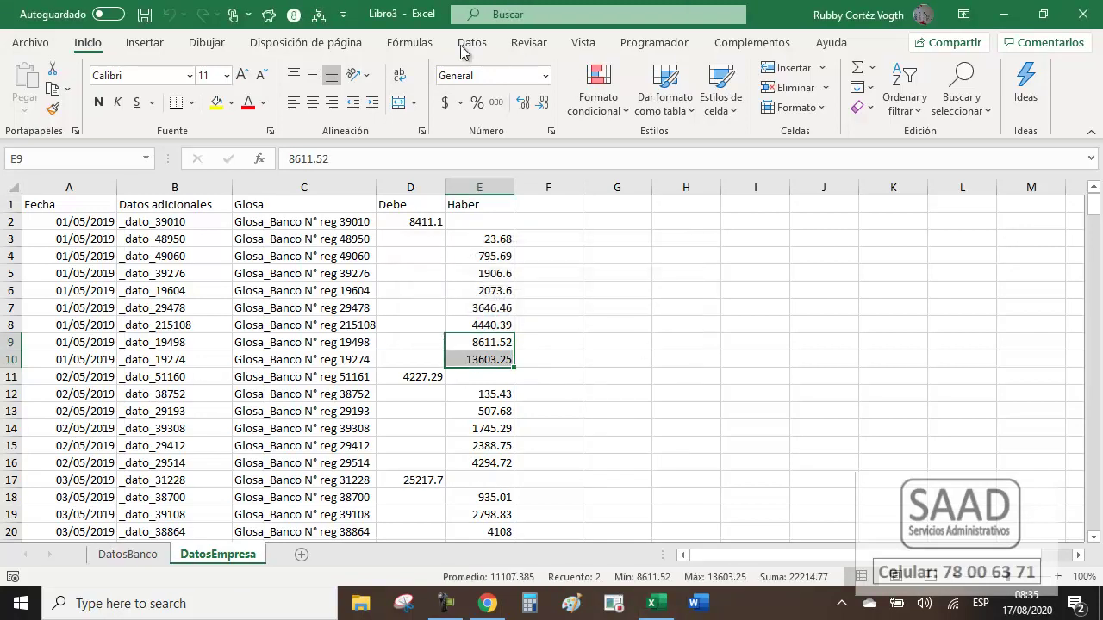
Save the combined workbook in Documents as 'Conciliación Mayo'.
click(25, 47)
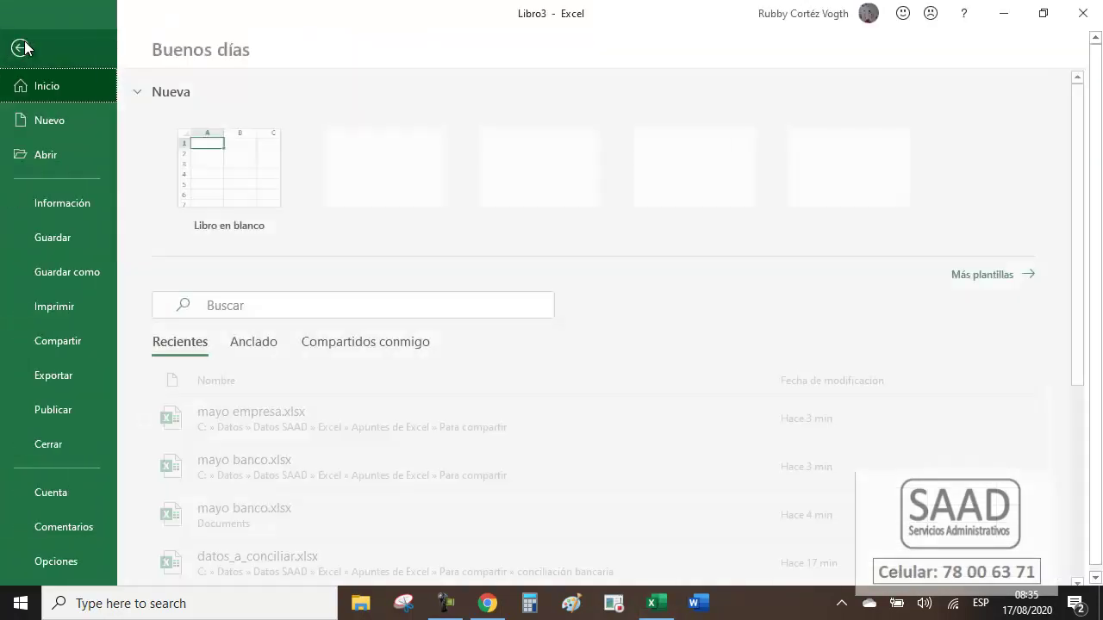
click(69, 274)
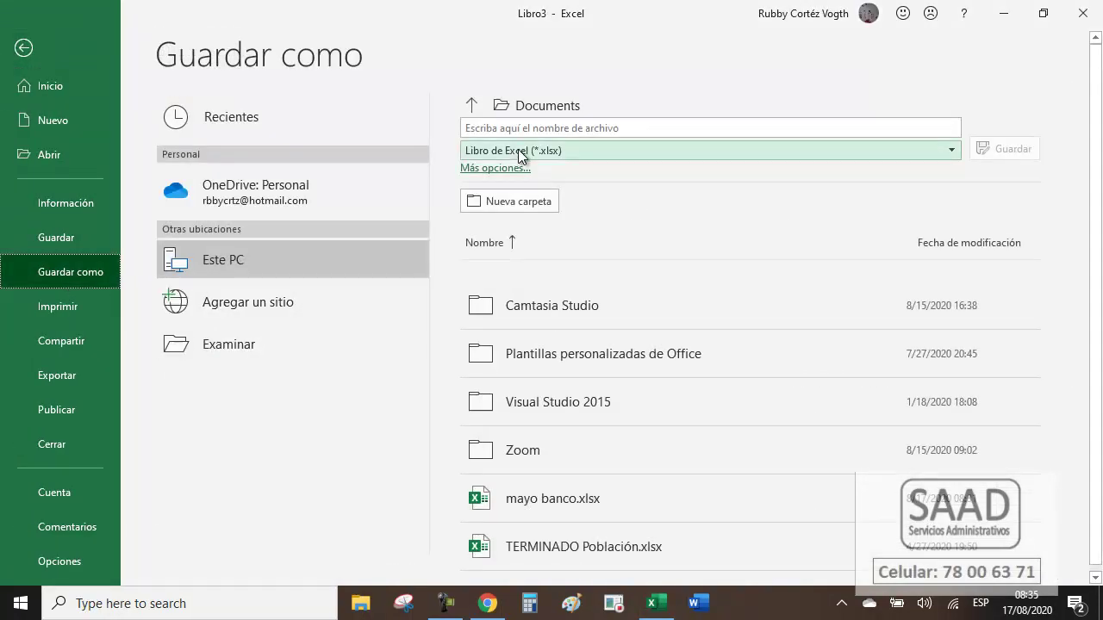
click(562, 129)
text(DatosAm)
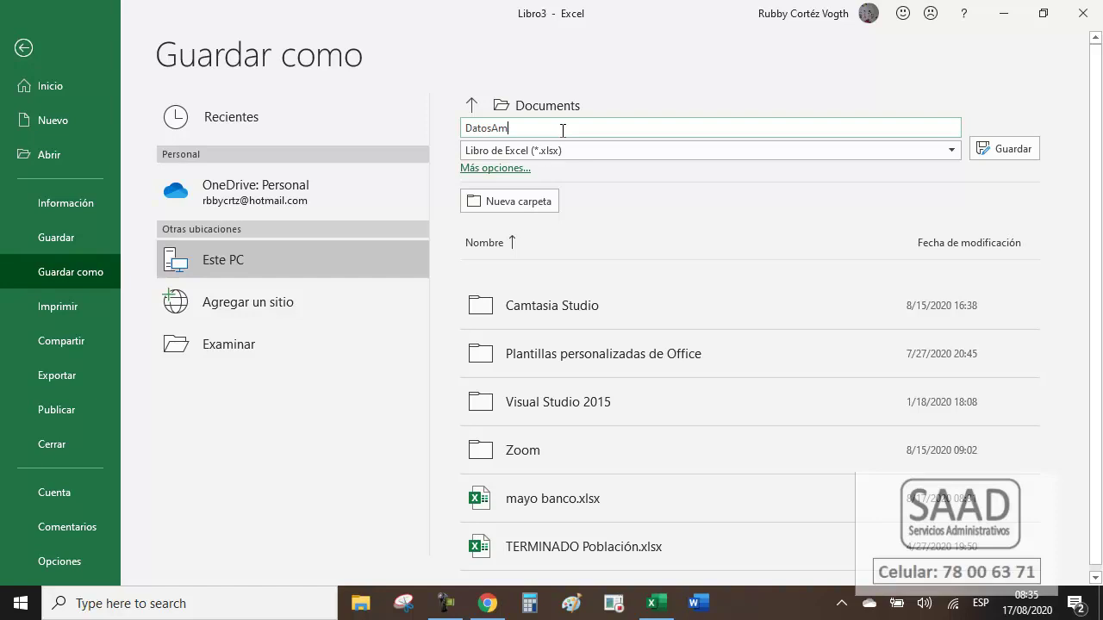
key(BackSpace)
key(BackSpace)
key(BackSpace)
text(Co)
key(Return)
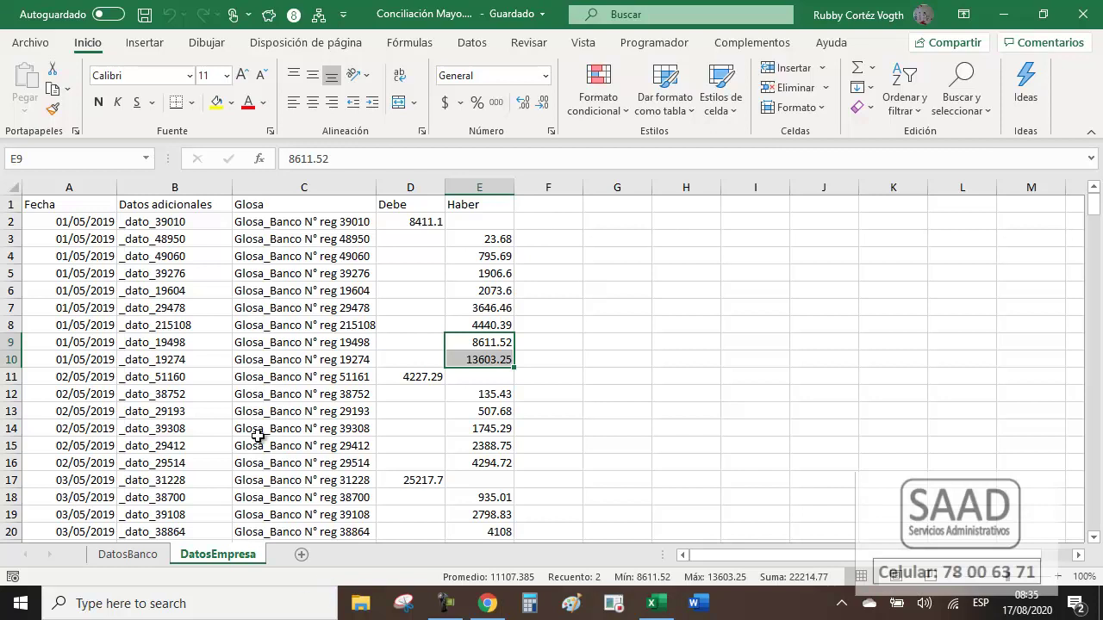
Insert three blank rows above the data on DatosEmpresa and DatosBanco.
click(65, 210)
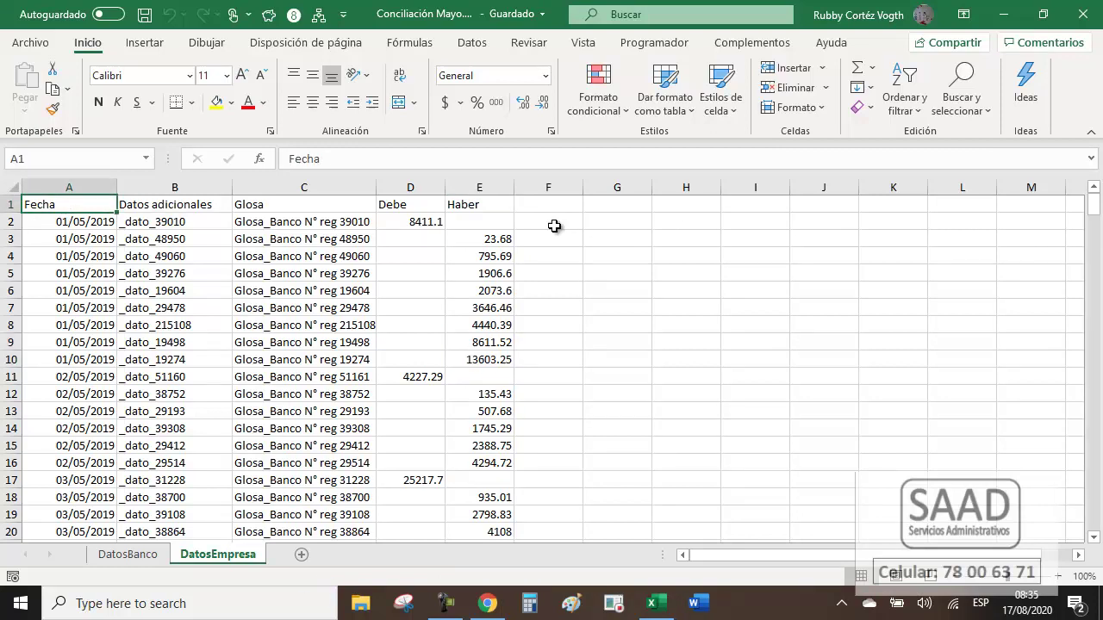
key(shift+Down)
key(shift+Down)
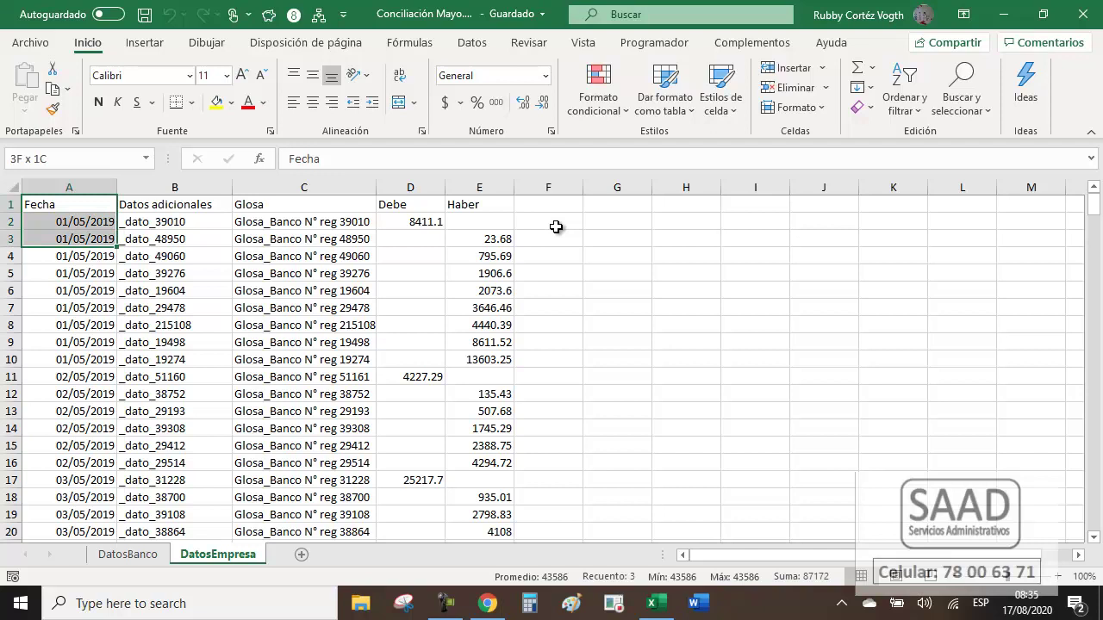
key(ctrl+plus)
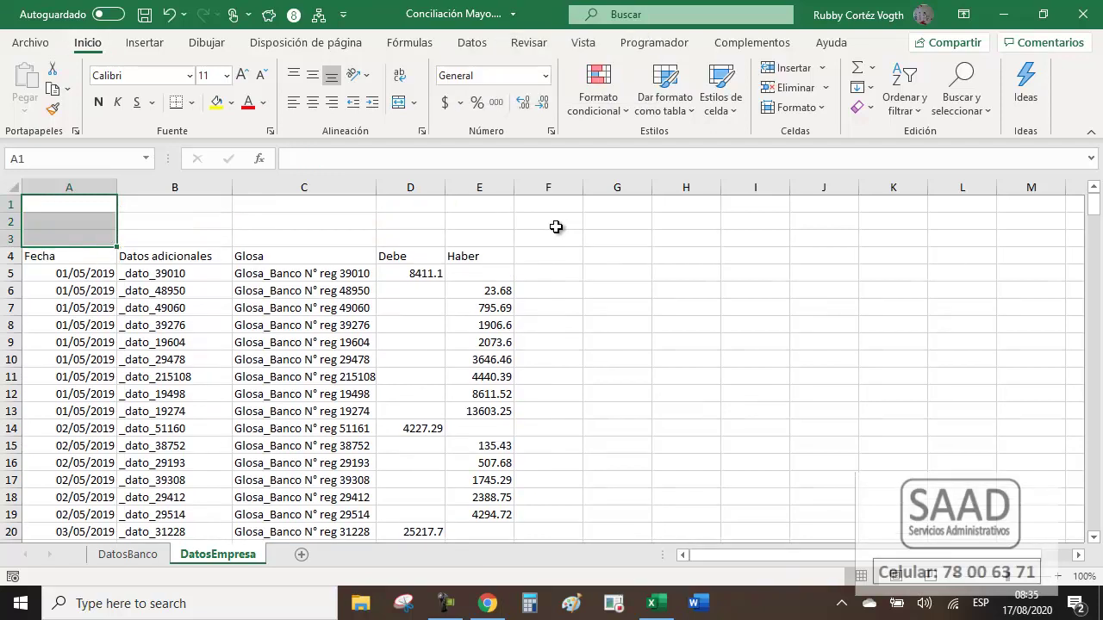
click(123, 555)
drag(8, 204, 8, 240)
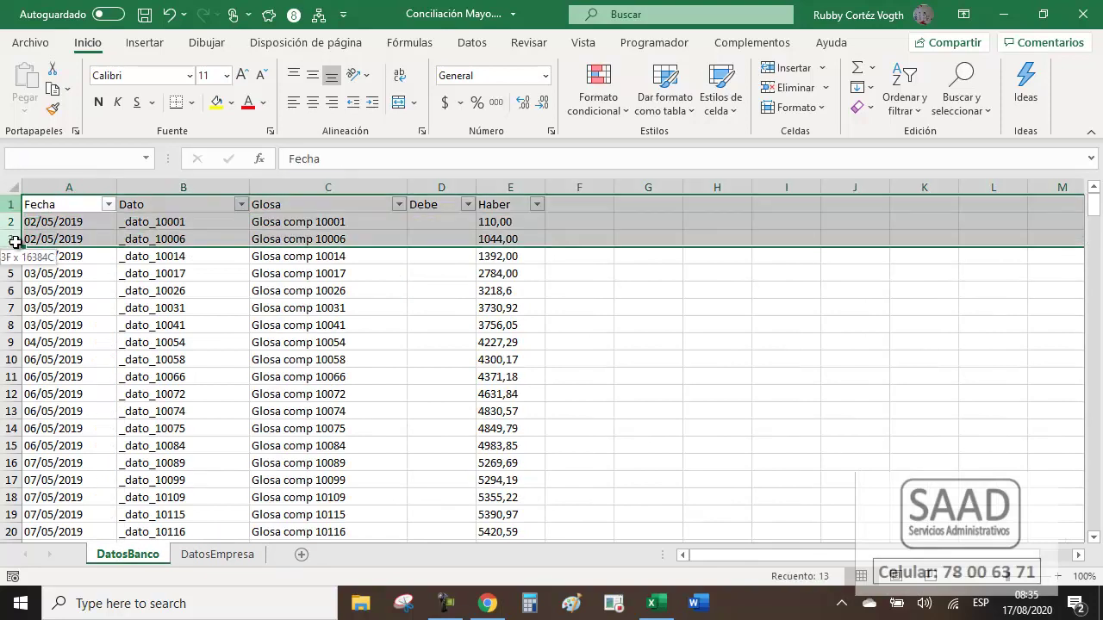
right_click(8, 239)
click(90, 383)
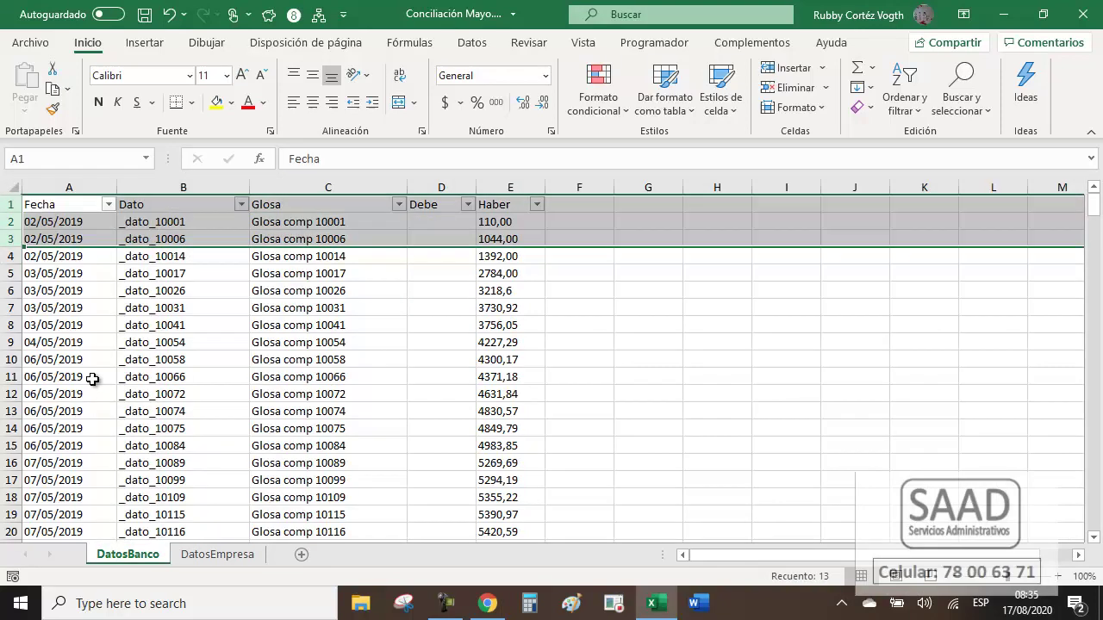
click(71, 207)
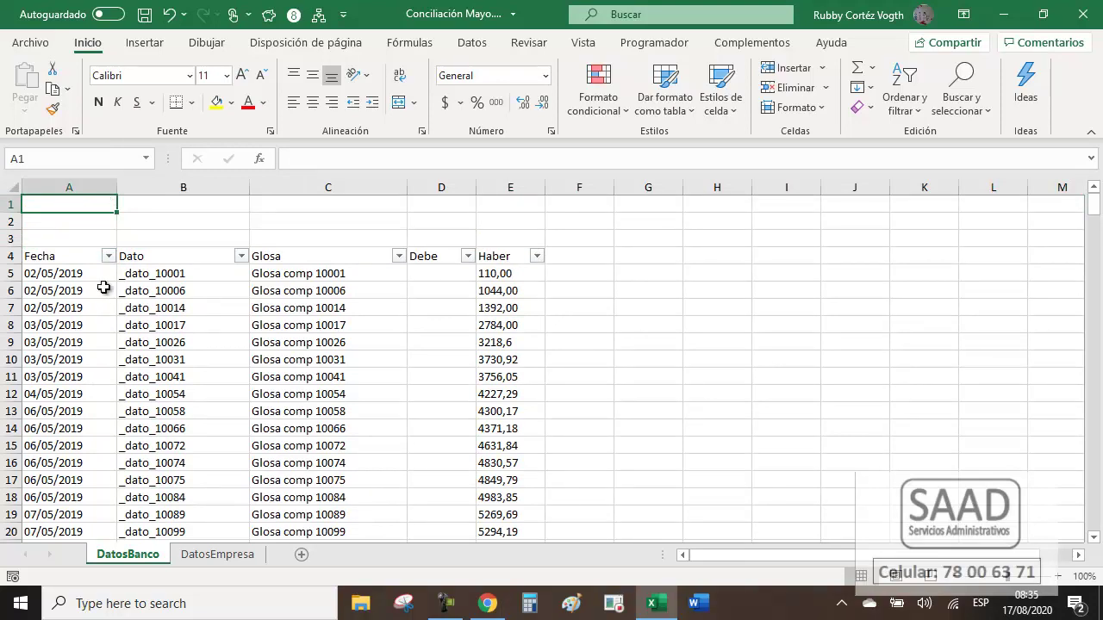
On DatosBanco, insert columns A:B, head B4 'N° Comp', and set column A width to 1.
drag(74, 276, 79, 284)
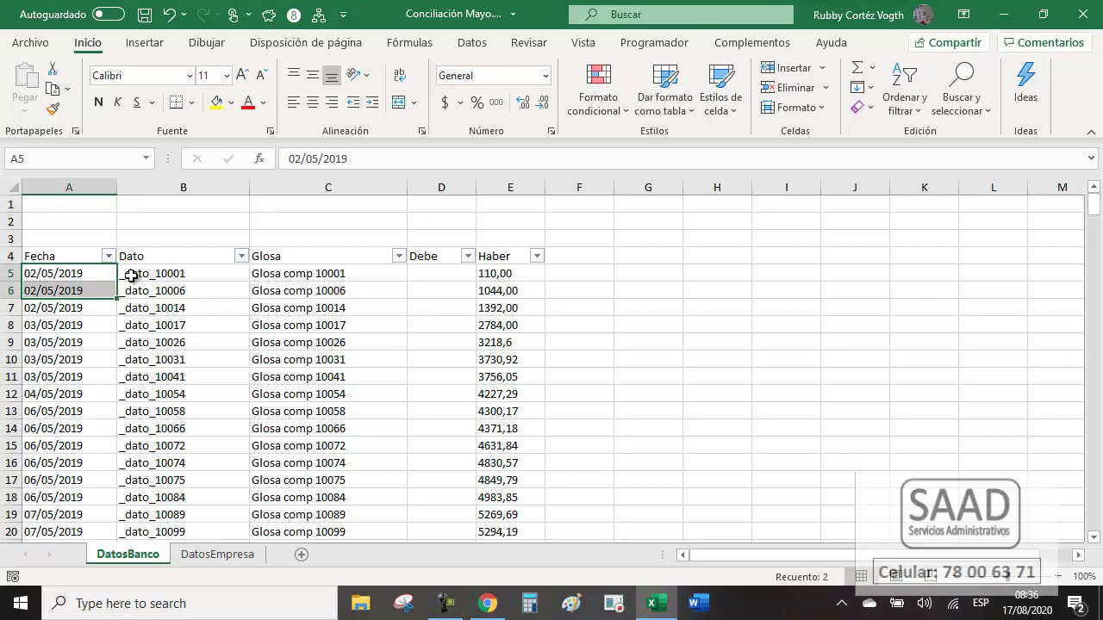
drag(62, 179, 160, 184)
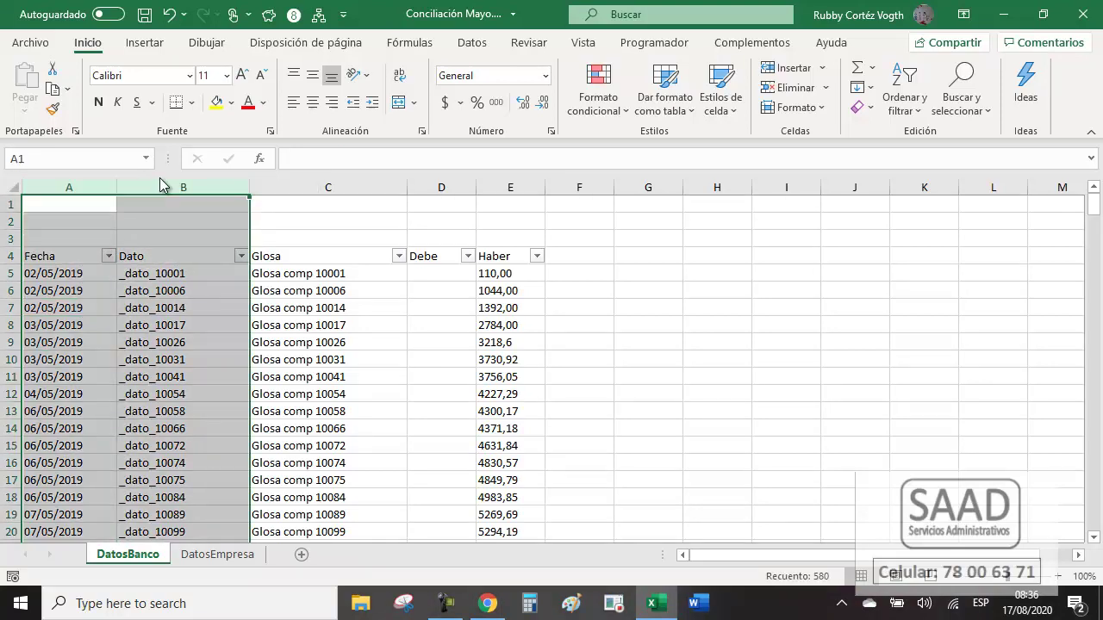
right_click(154, 181)
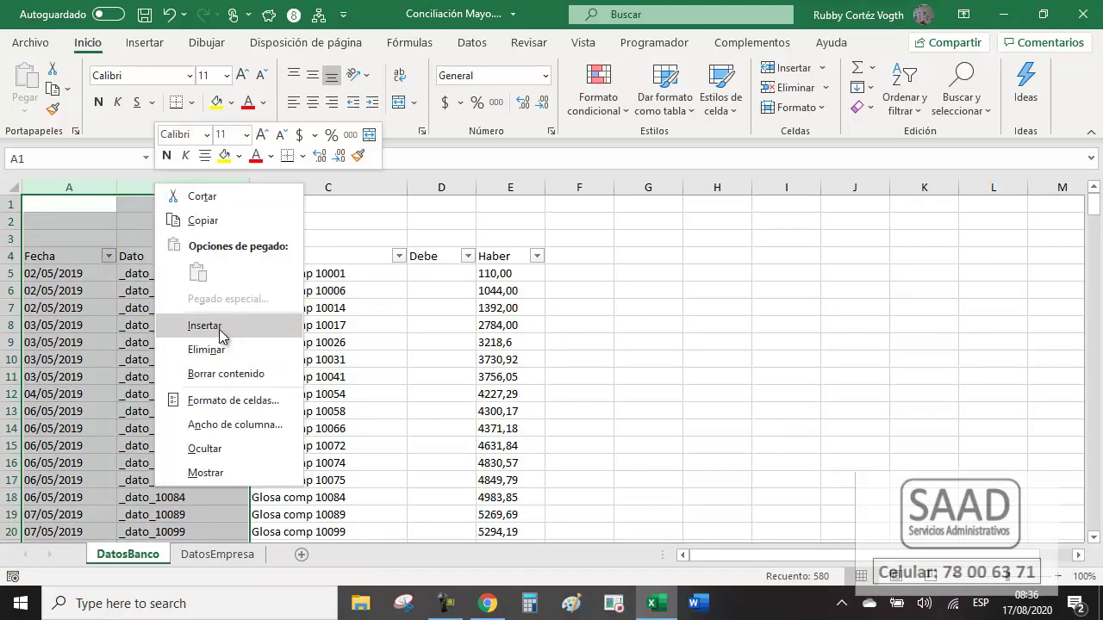
click(204, 326)
click(133, 256)
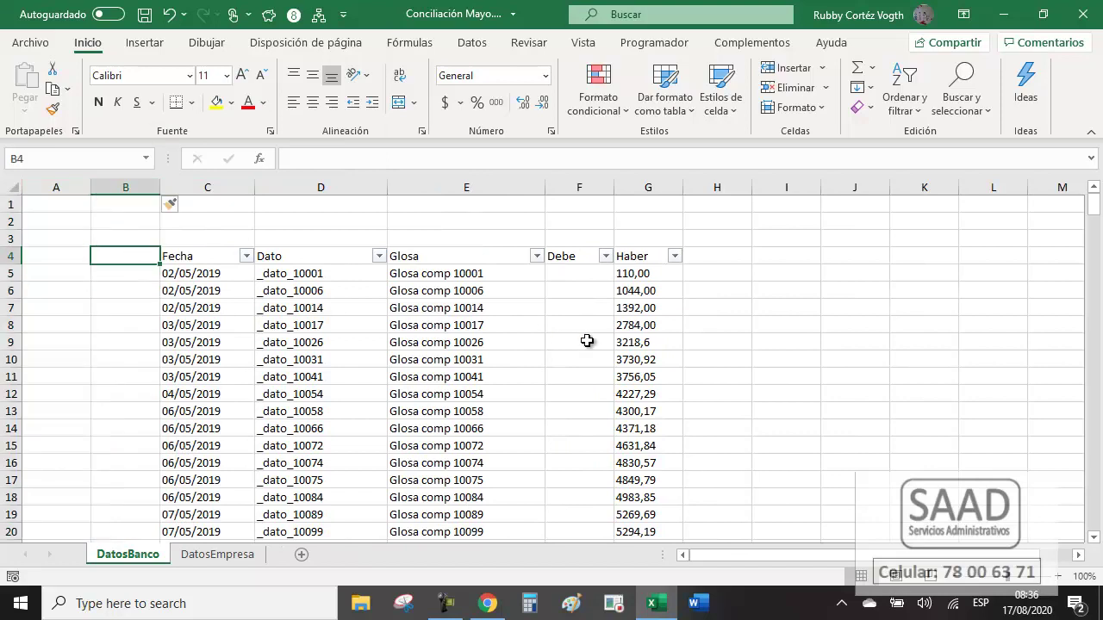
text(ID)
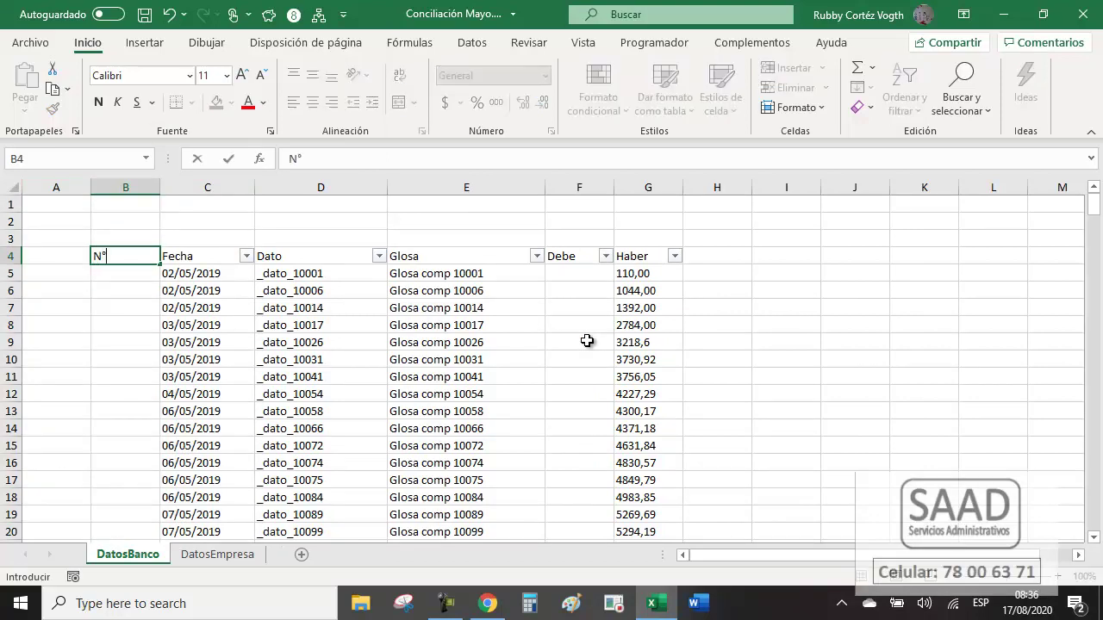
text(Comp)
key(Return)
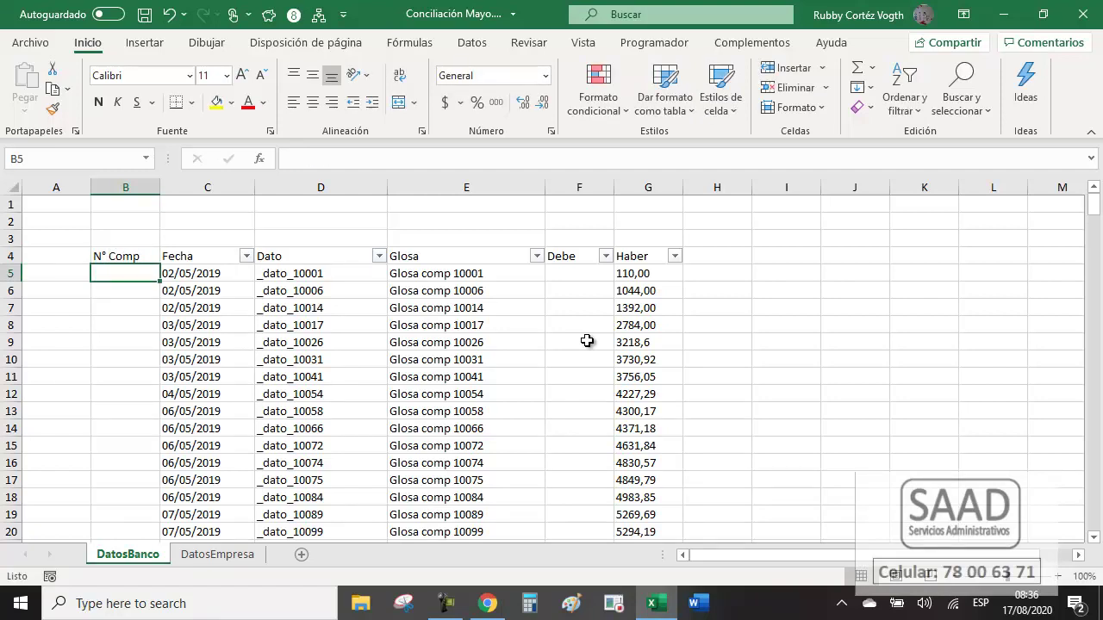
key(Left)
key(alt+o)
text(ca1)
key(Return)
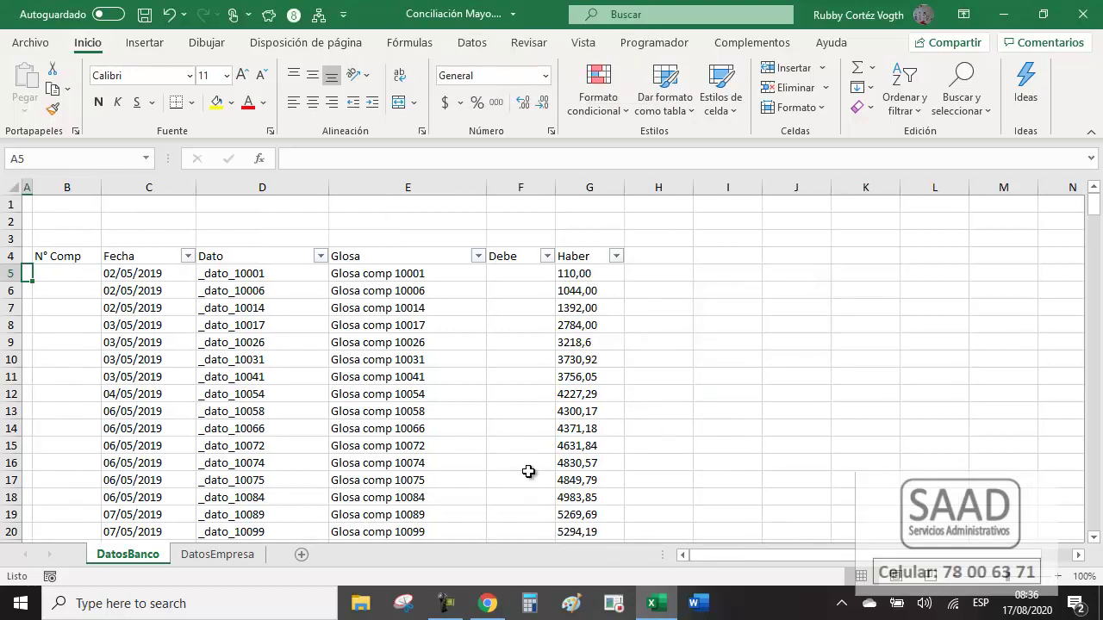
On DatosEmpresa, insert two columns before the data and set column A width to 1.
click(217, 553)
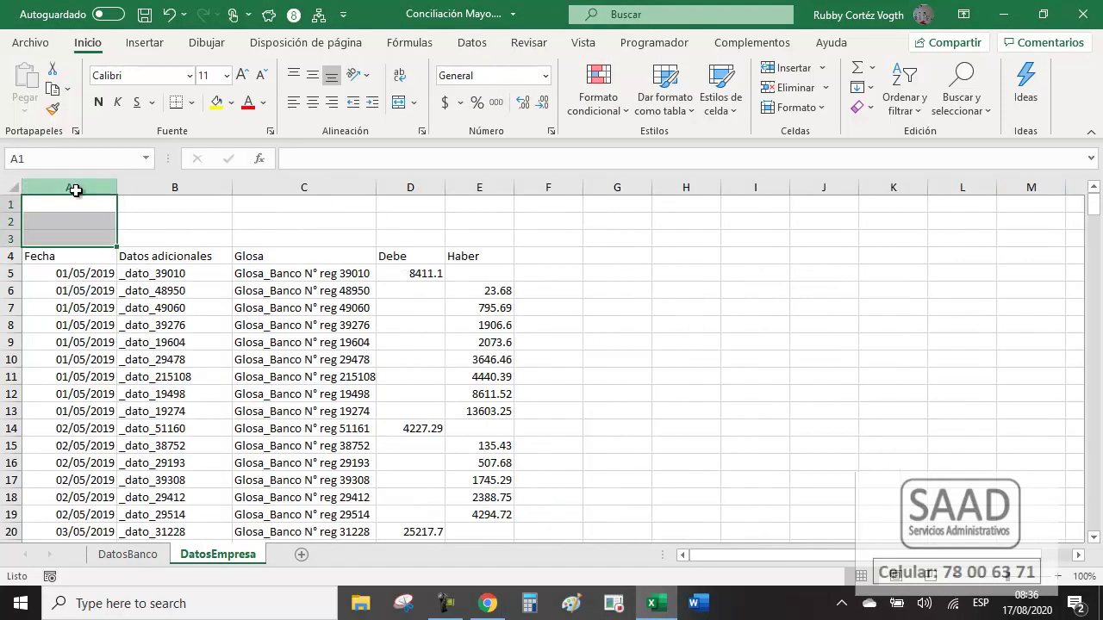
drag(75, 190, 195, 188)
right_click(192, 190)
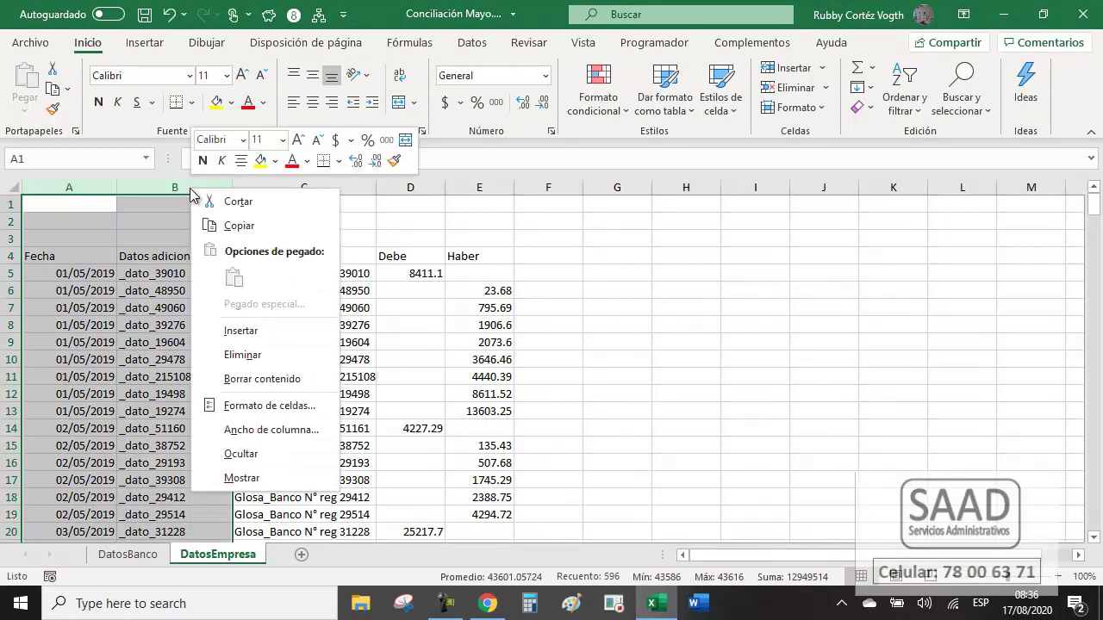
click(241, 331)
click(63, 260)
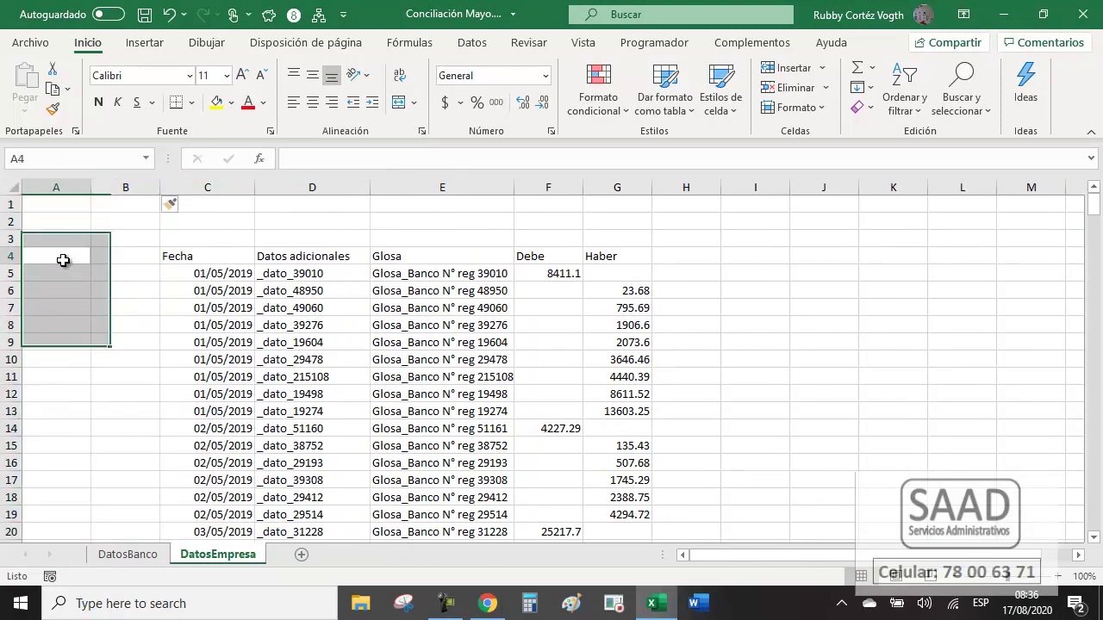
click(63, 260)
key(alt+f)
text(ca1)
key(Return)
Type the header 'N° Comprob' in B4 of DatosEmpresa.
click(63, 259)
text(N°)
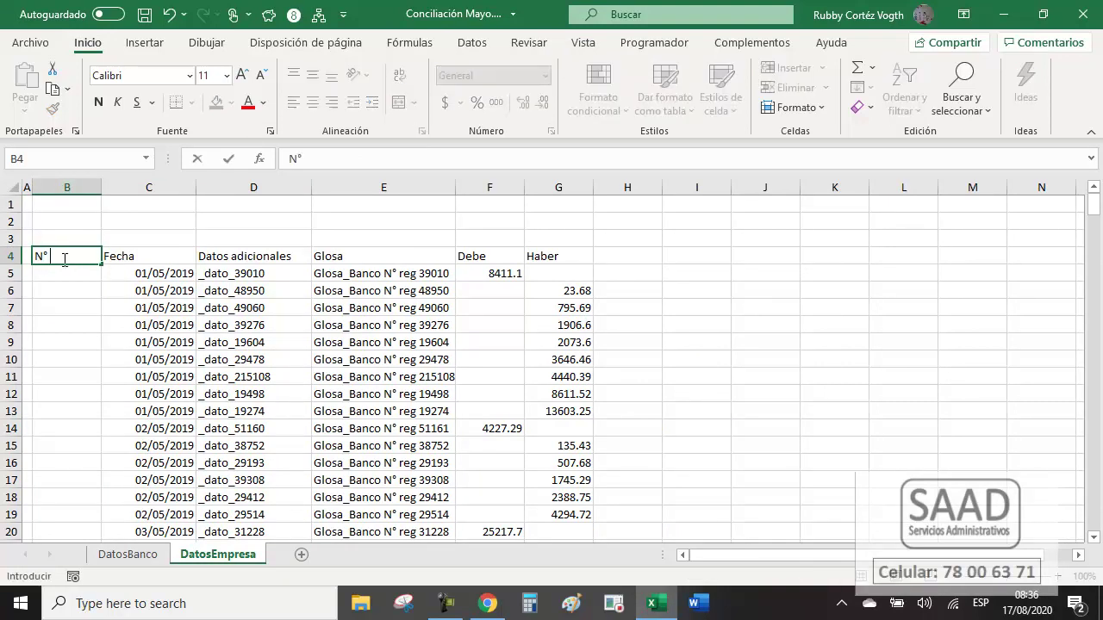
text(b)
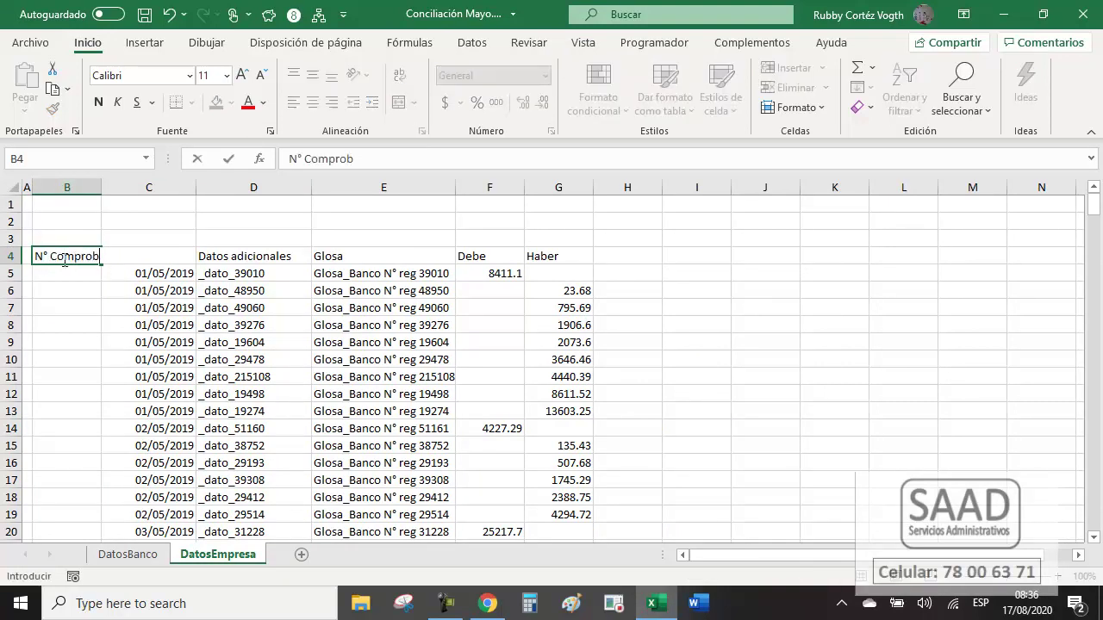
key(Return)
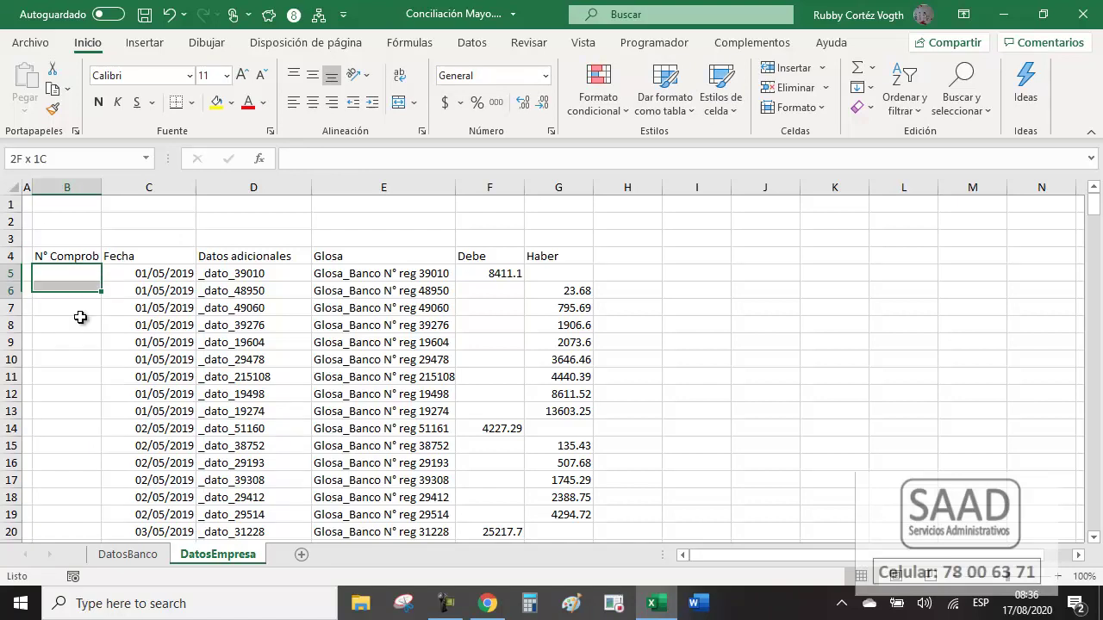
drag(78, 273, 97, 446)
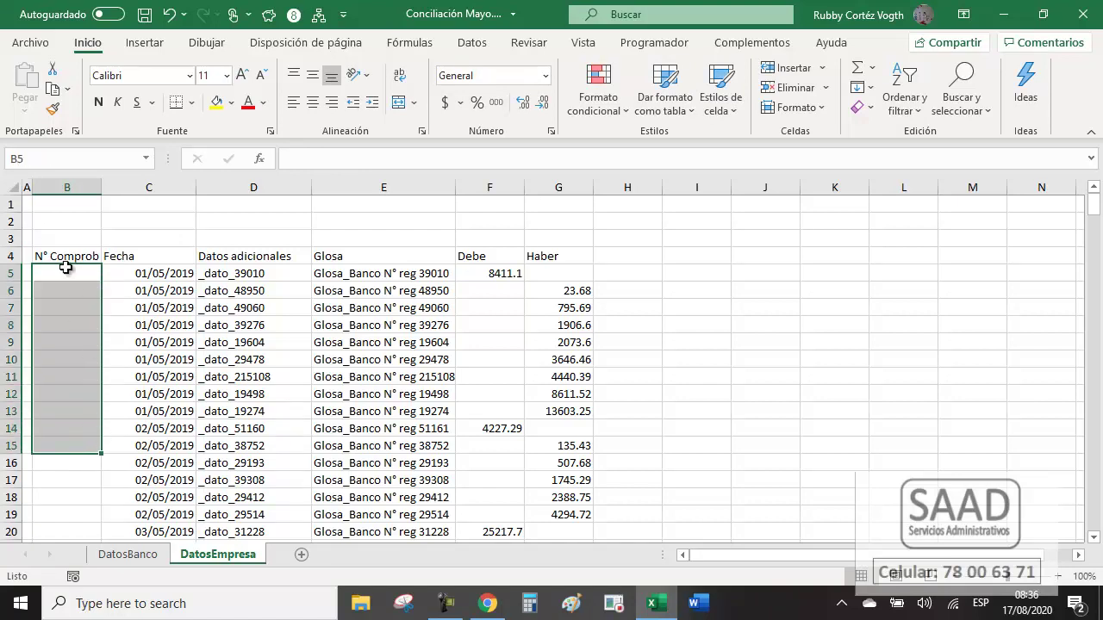
drag(69, 273, 245, 273)
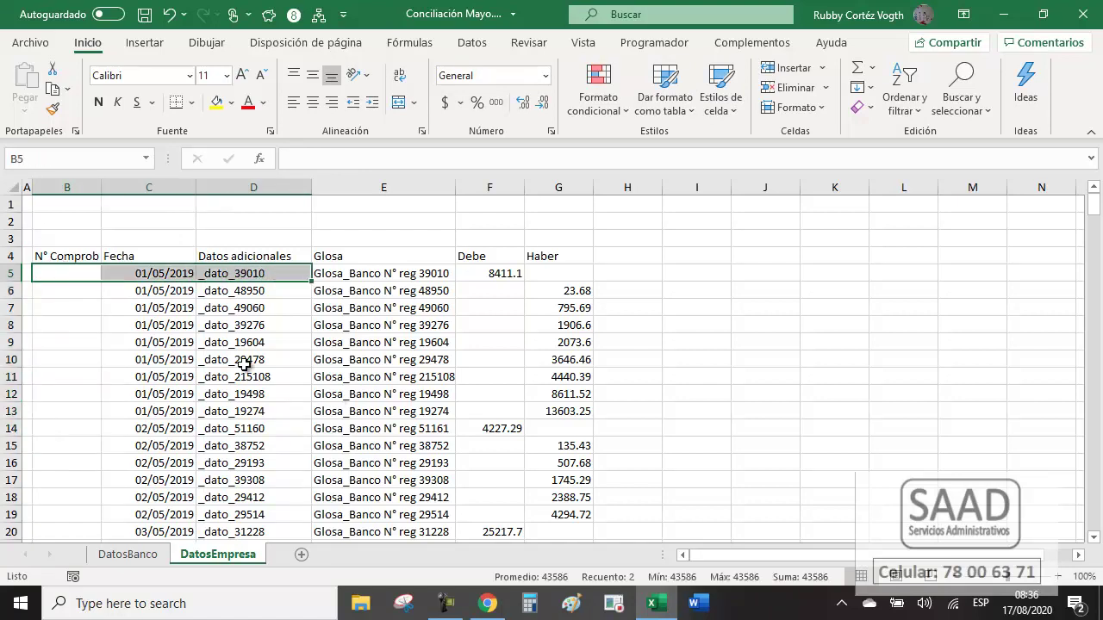
click(136, 554)
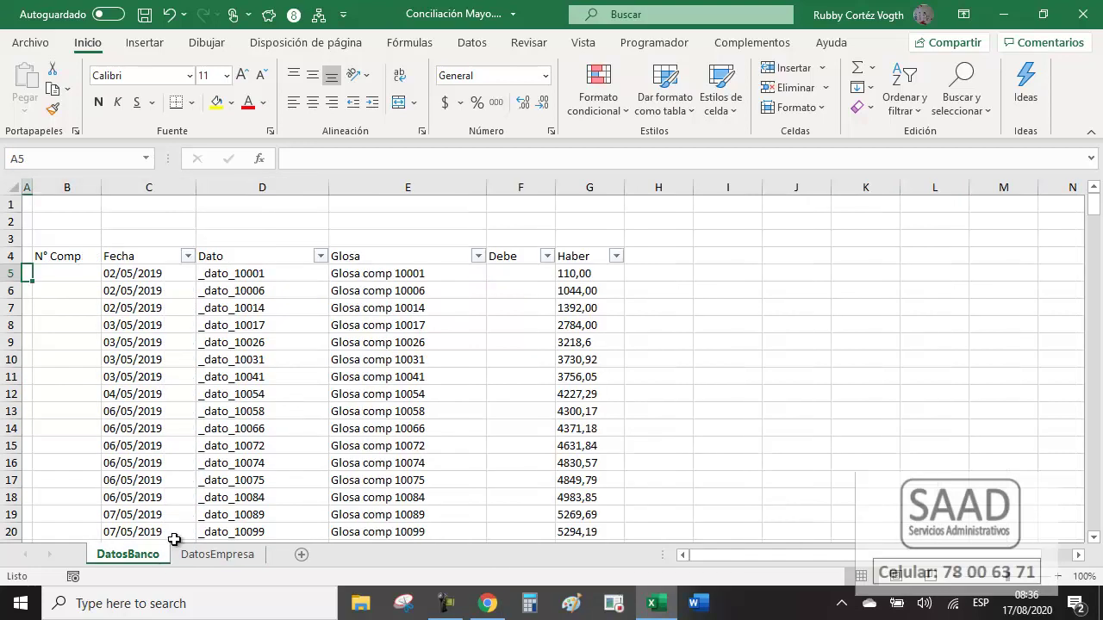
Format the DatosBanco data as a table with an orange style and headers.
click(152, 347)
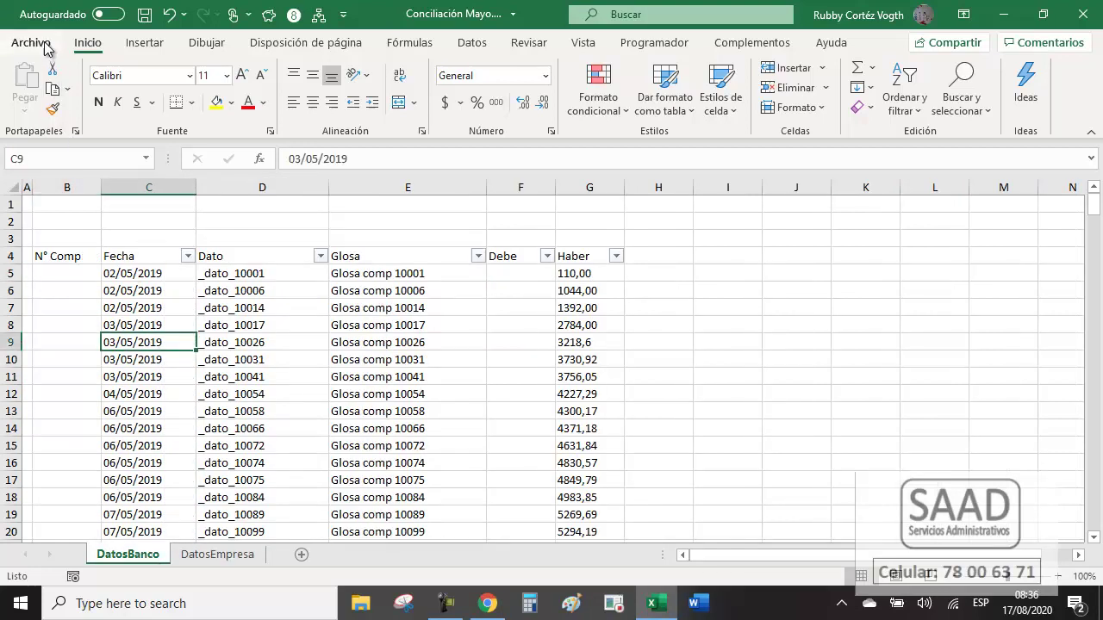
click(674, 105)
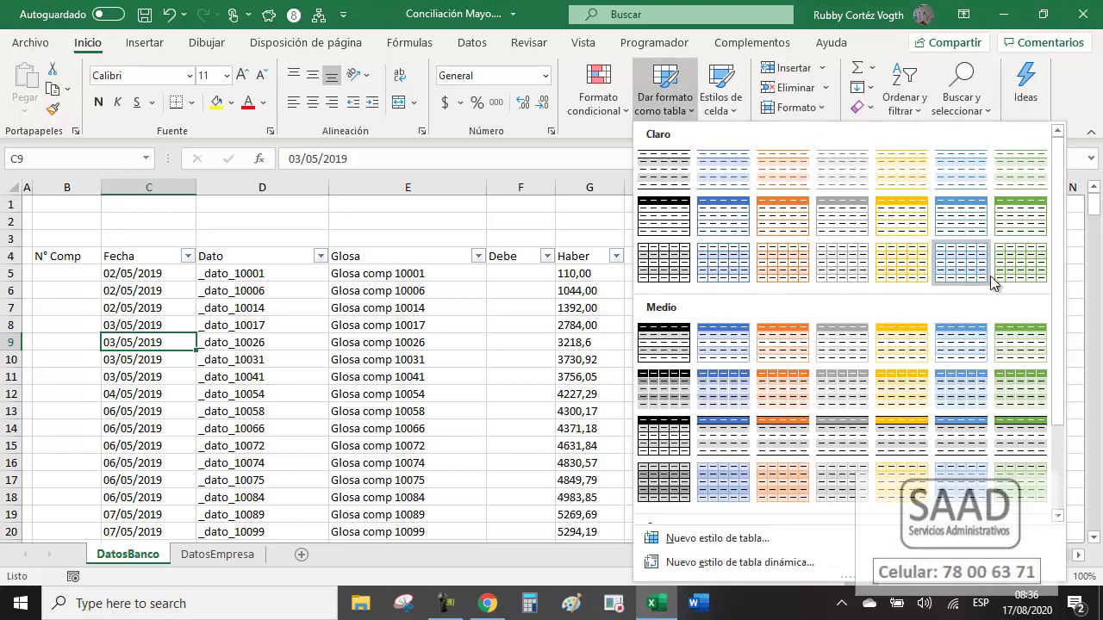
click(786, 266)
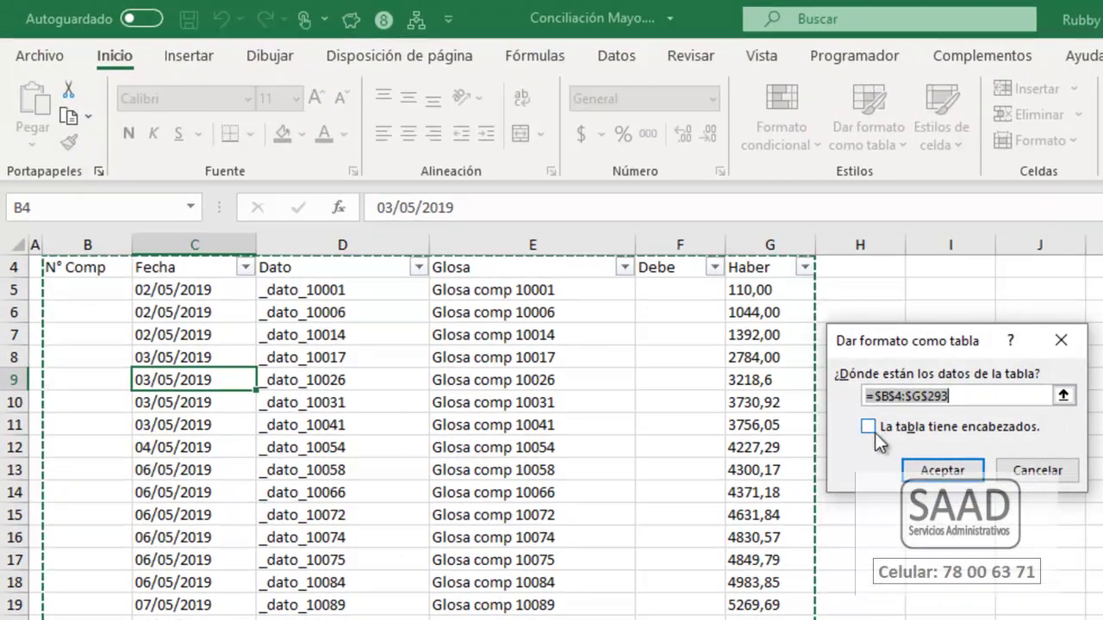
click(877, 435)
click(926, 471)
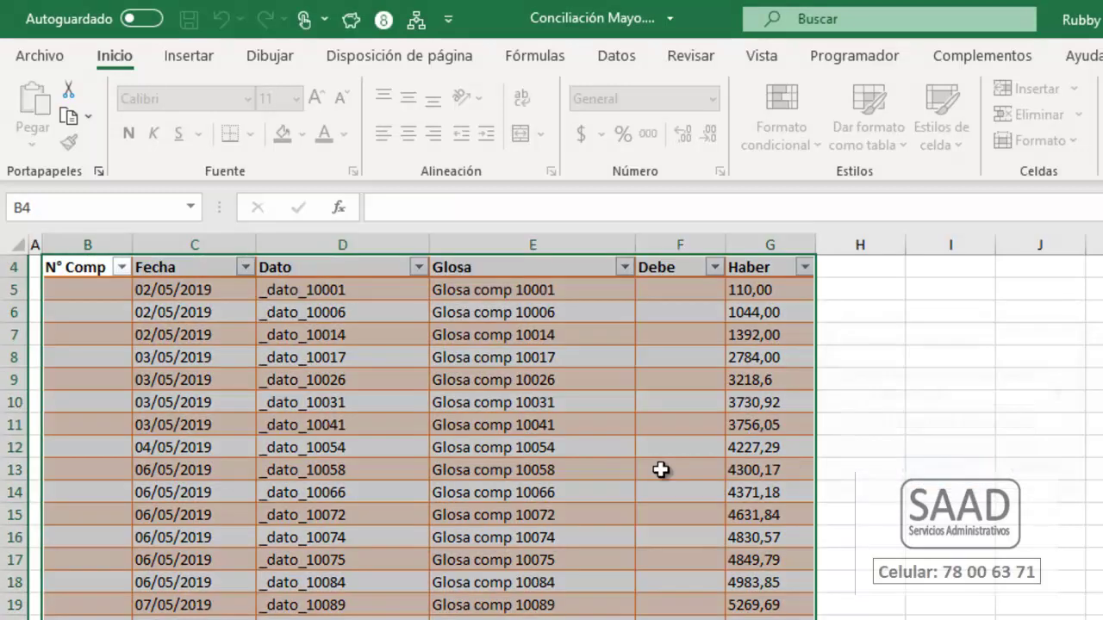
Name the bank table TablaBanco.
scroll(282, 407, up, 1)
click(148, 374)
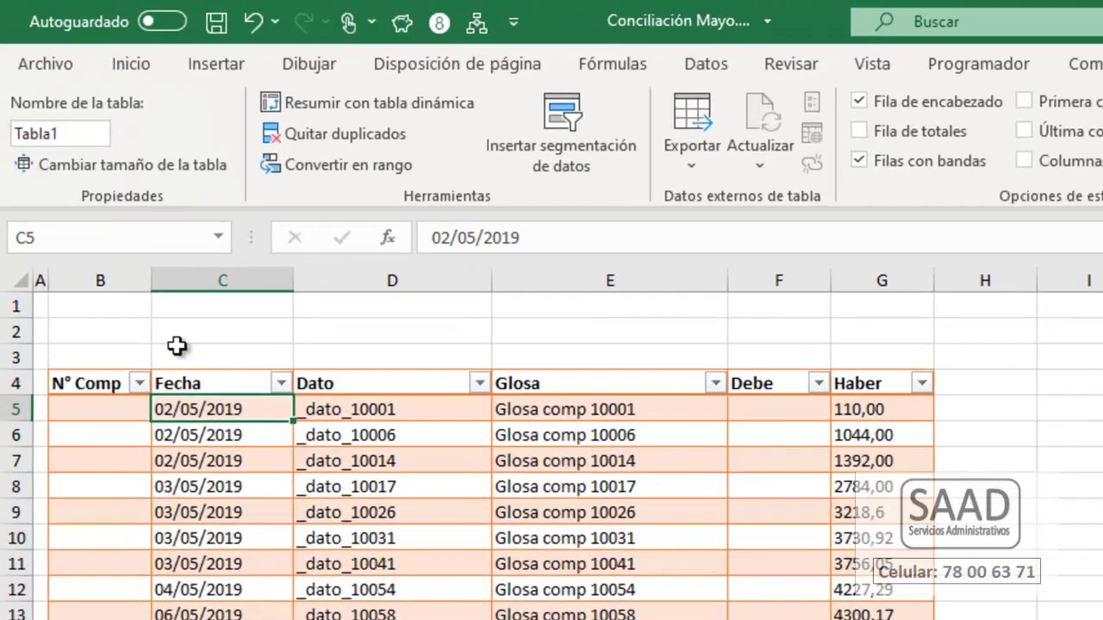
click(75, 175)
click(99, 171)
text(Banco)
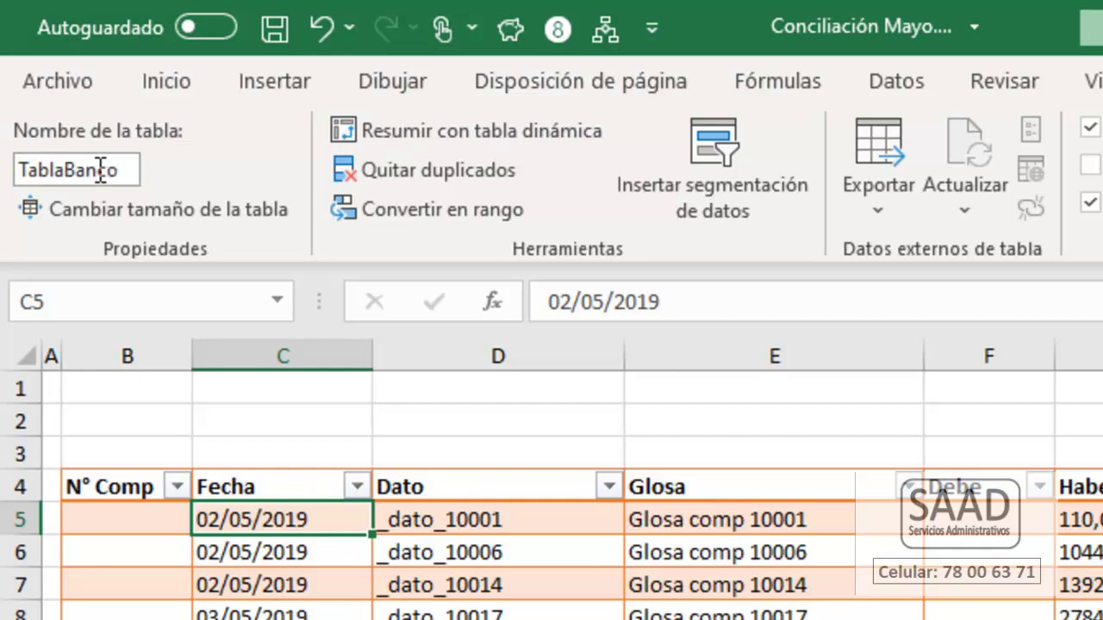
key(Return)
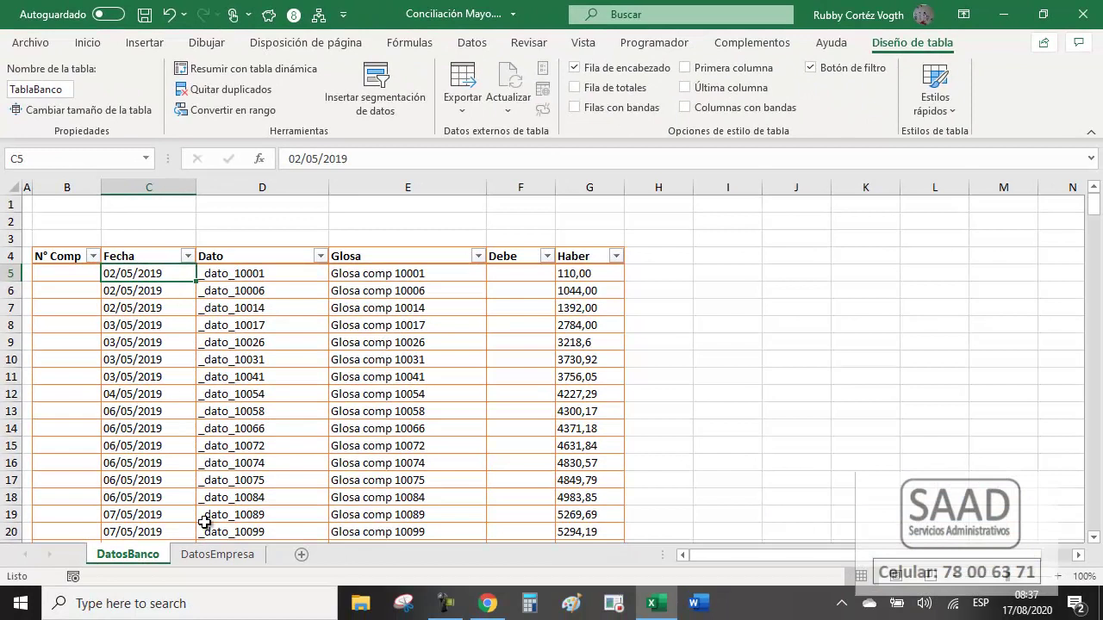
click(228, 555)
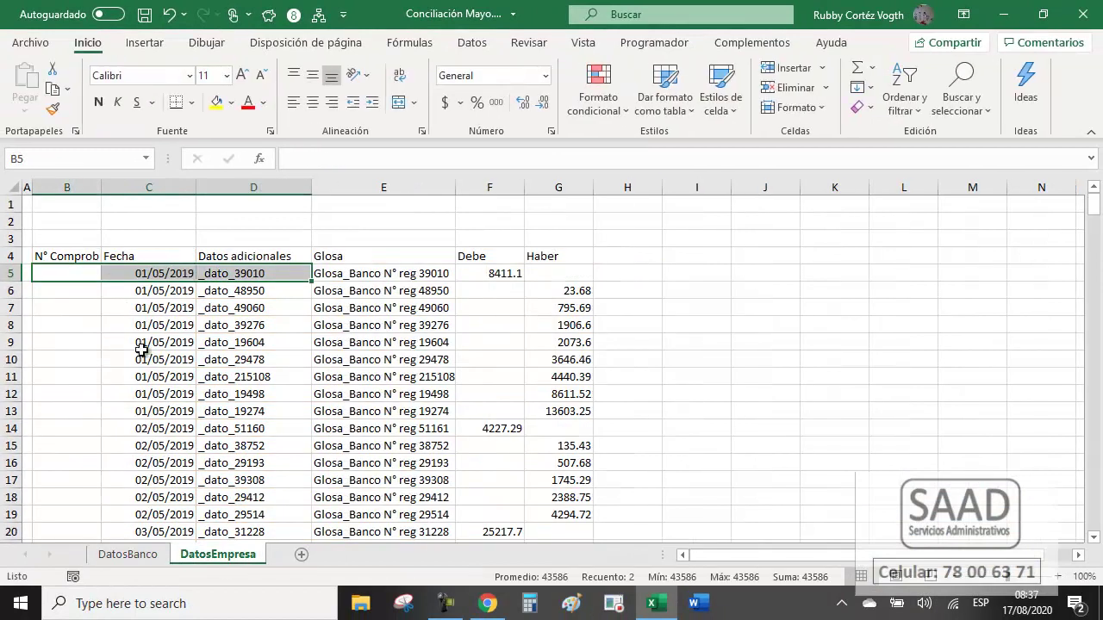
Format the DatosEmpresa data B4:G301 as a table with headers.
click(153, 301)
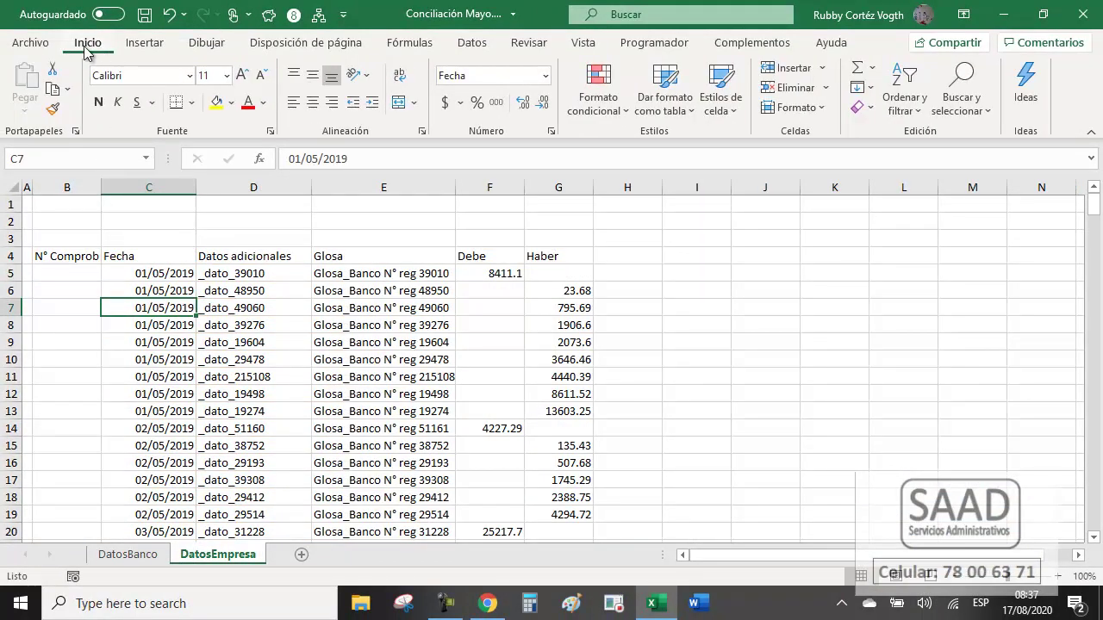
click(664, 86)
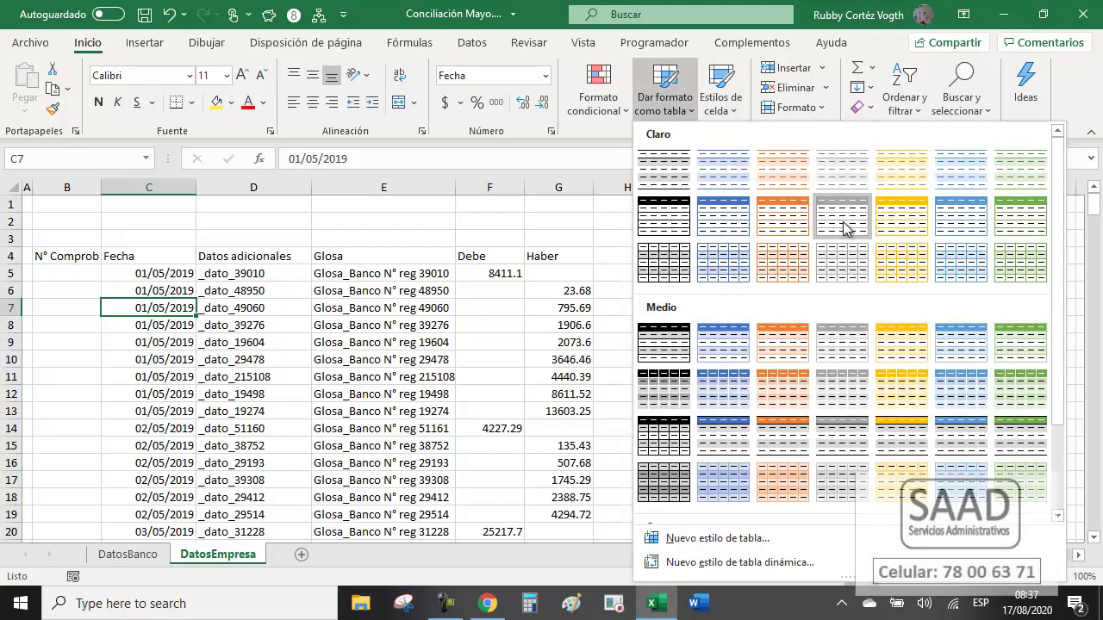
click(961, 262)
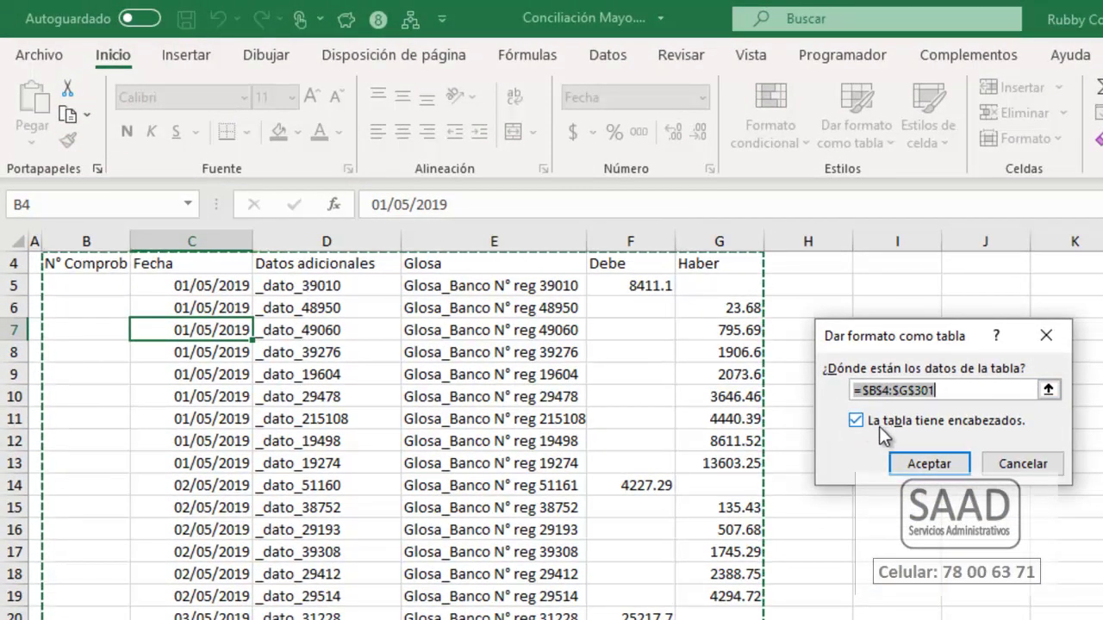
click(925, 463)
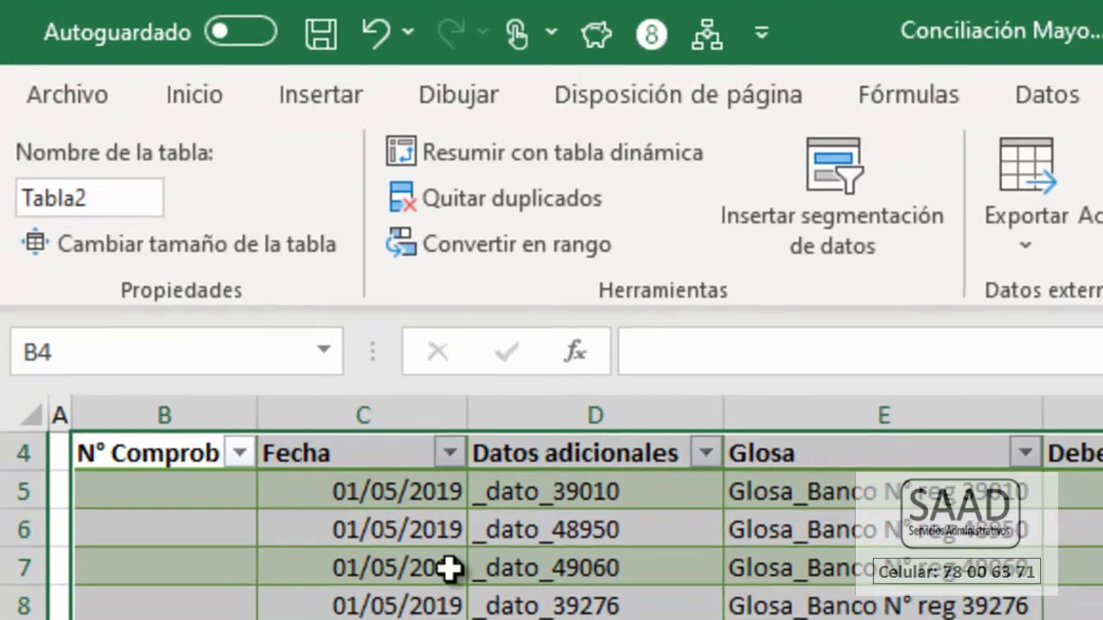
Name the company table TablaEmpresa.
click(98, 204)
click(118, 197)
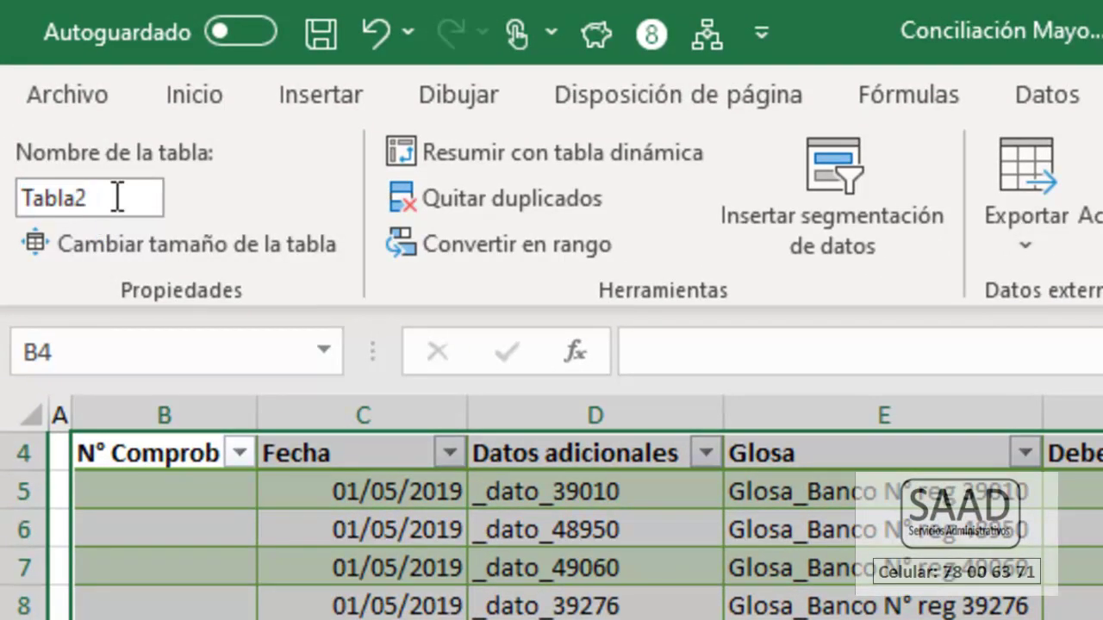
text(Empres)
text(a)
key(Return)
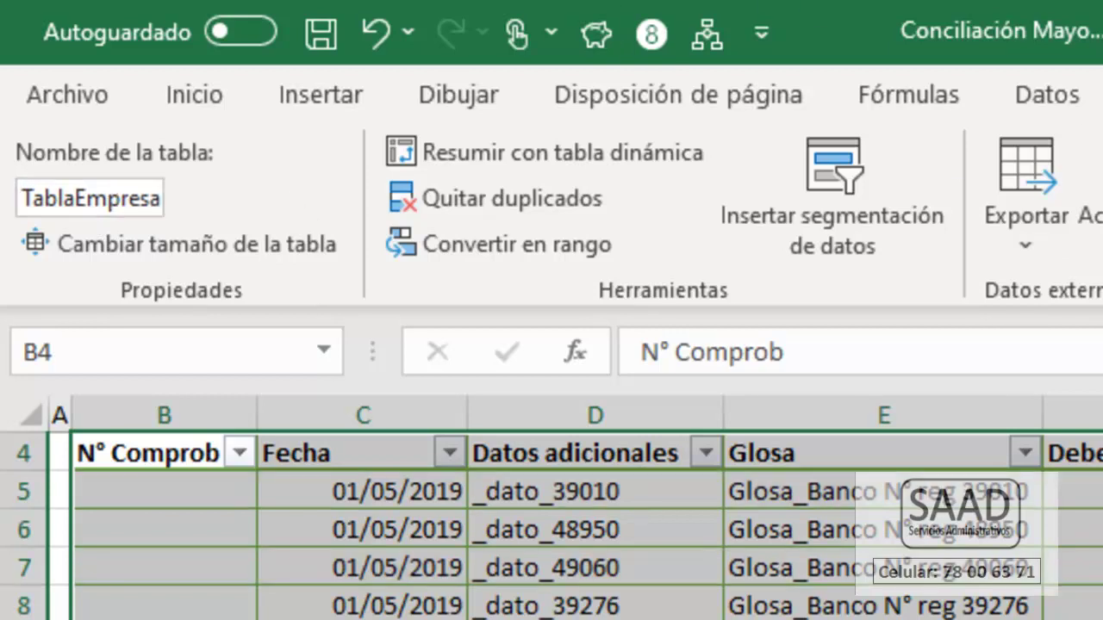
click(1061, 556)
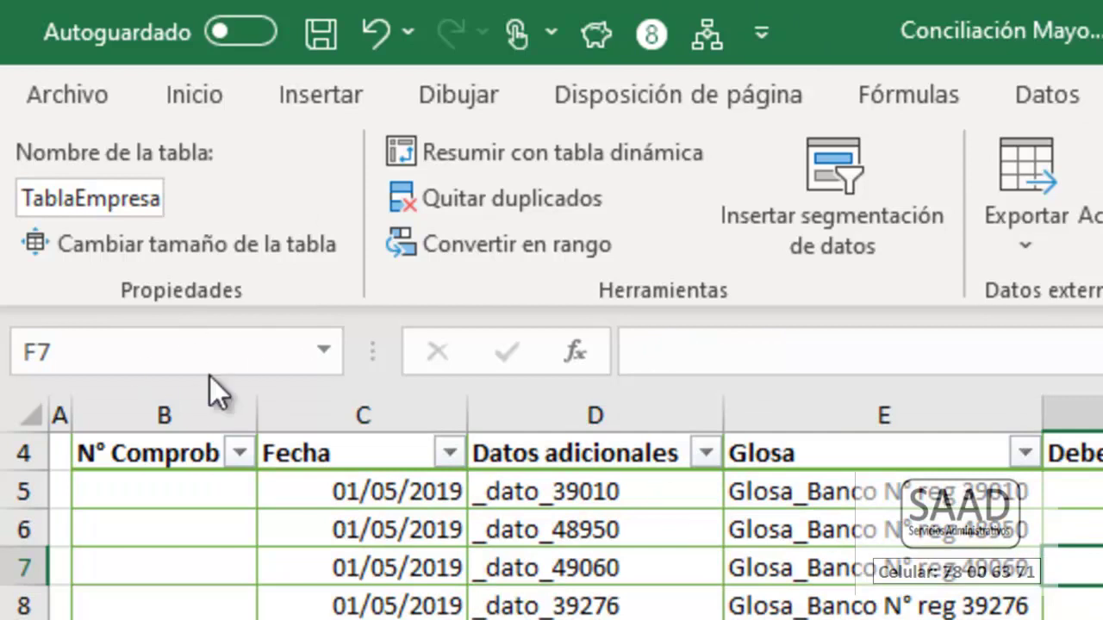
click(323, 348)
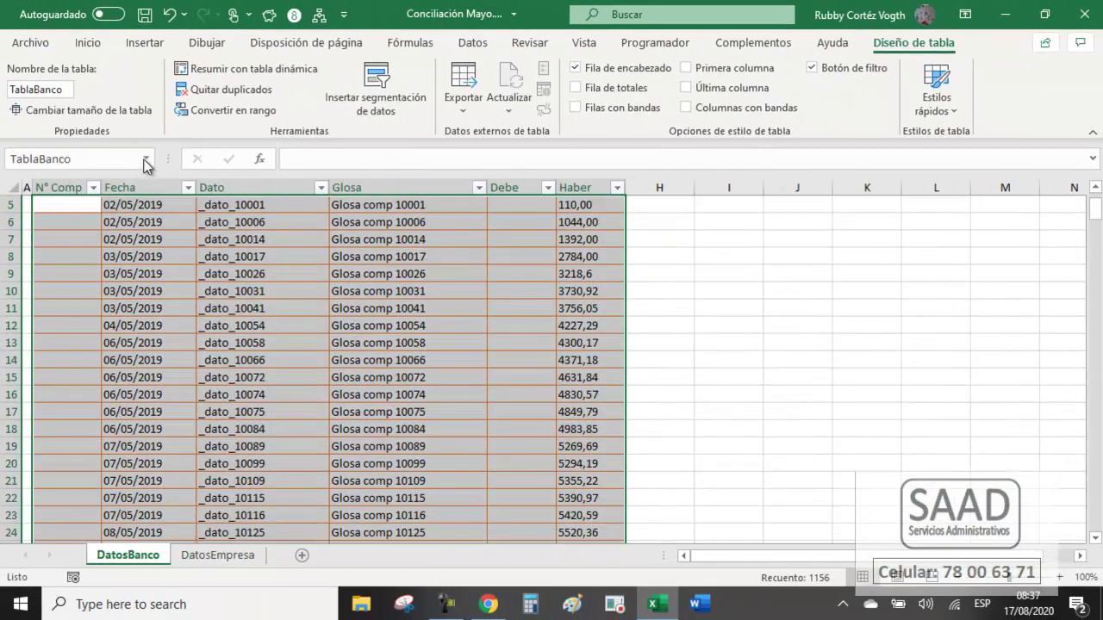
Freeze rows 1–4 on DatosEmpresa by freezing panes at A5.
click(146, 160)
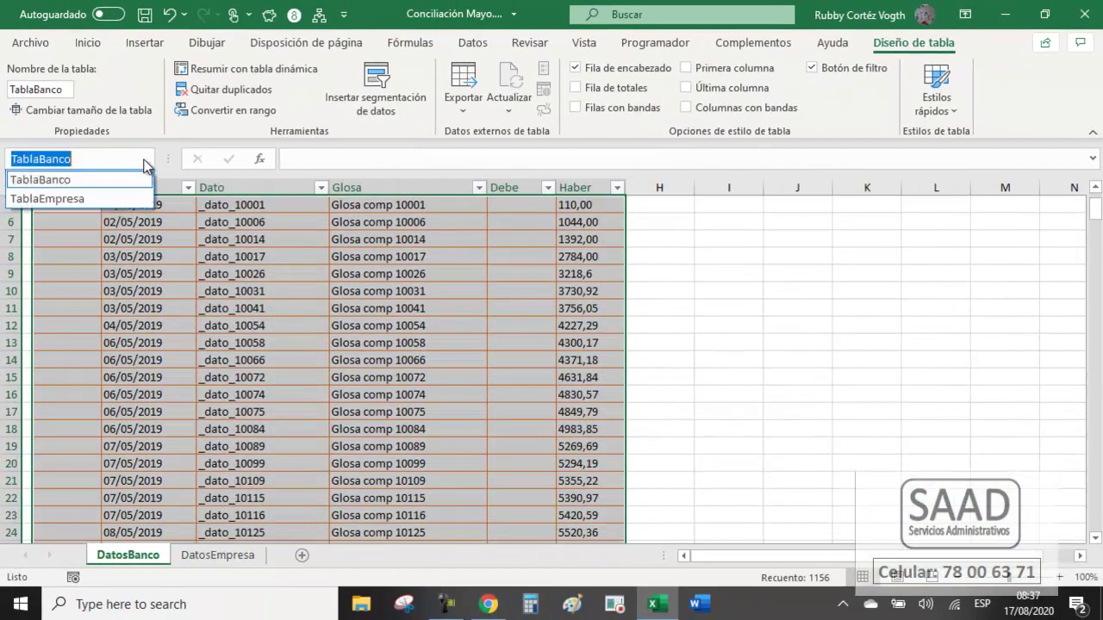
click(86, 199)
scroll(188, 278, up, 1)
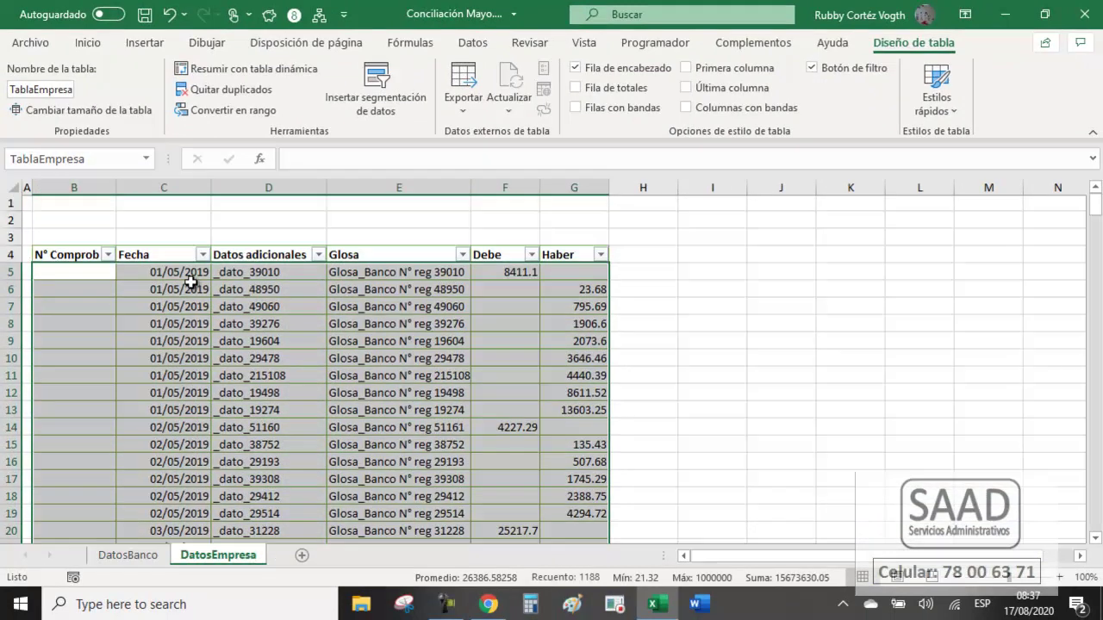
click(66, 274)
key(Left)
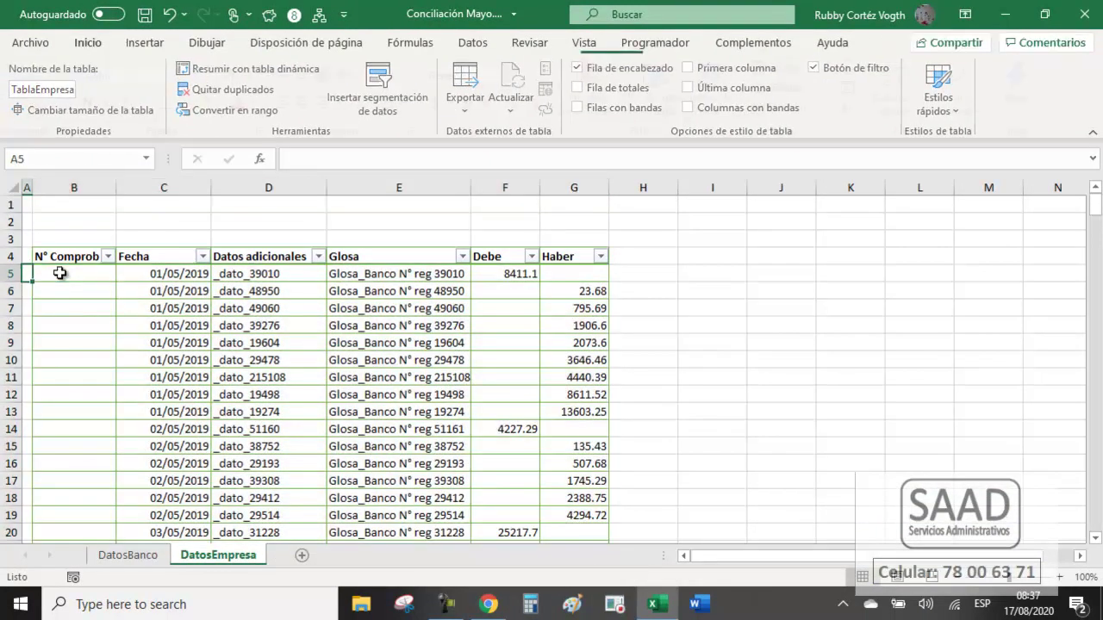
scroll(271, 381, down, 9)
scroll(271, 381, up, 9)
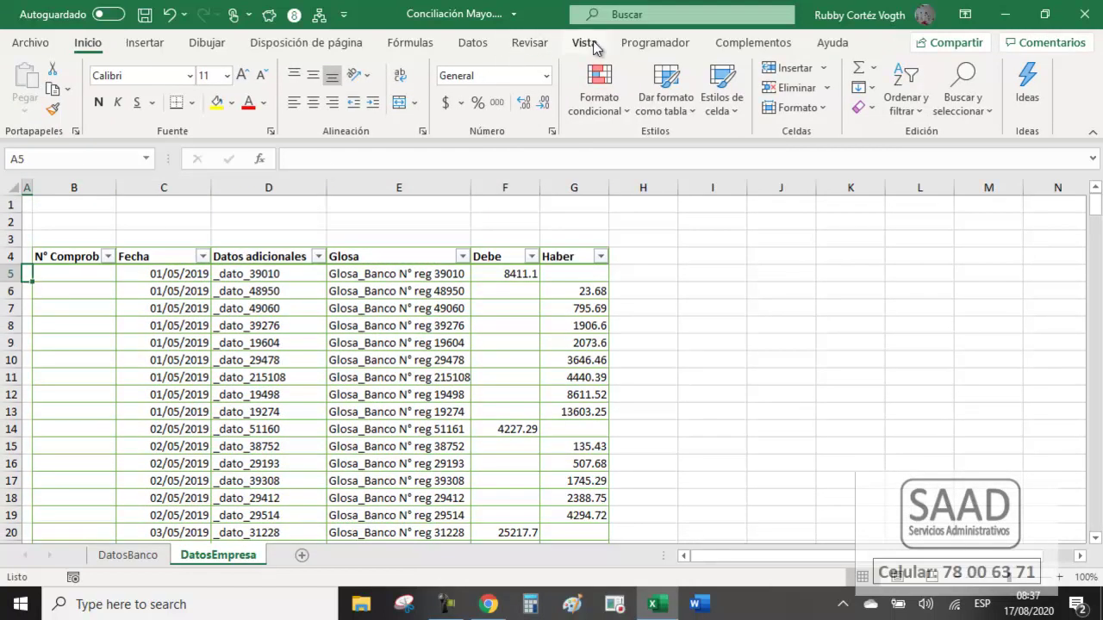
click(599, 50)
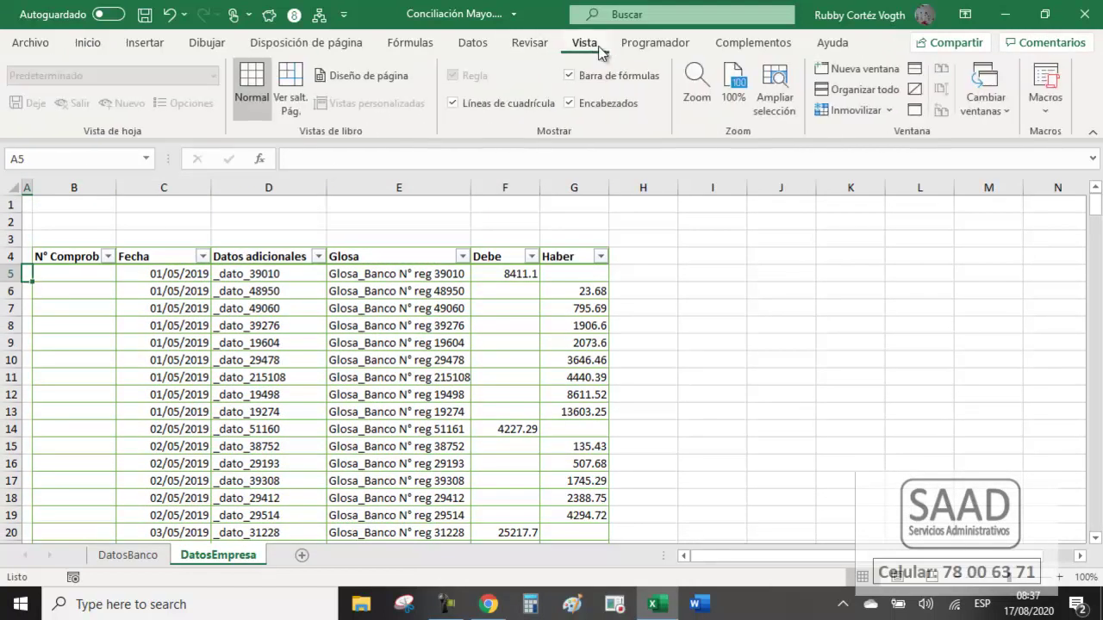
click(855, 115)
click(848, 143)
scroll(482, 310, down, 6)
scroll(482, 310, down, 8)
scroll(483, 310, up, 14)
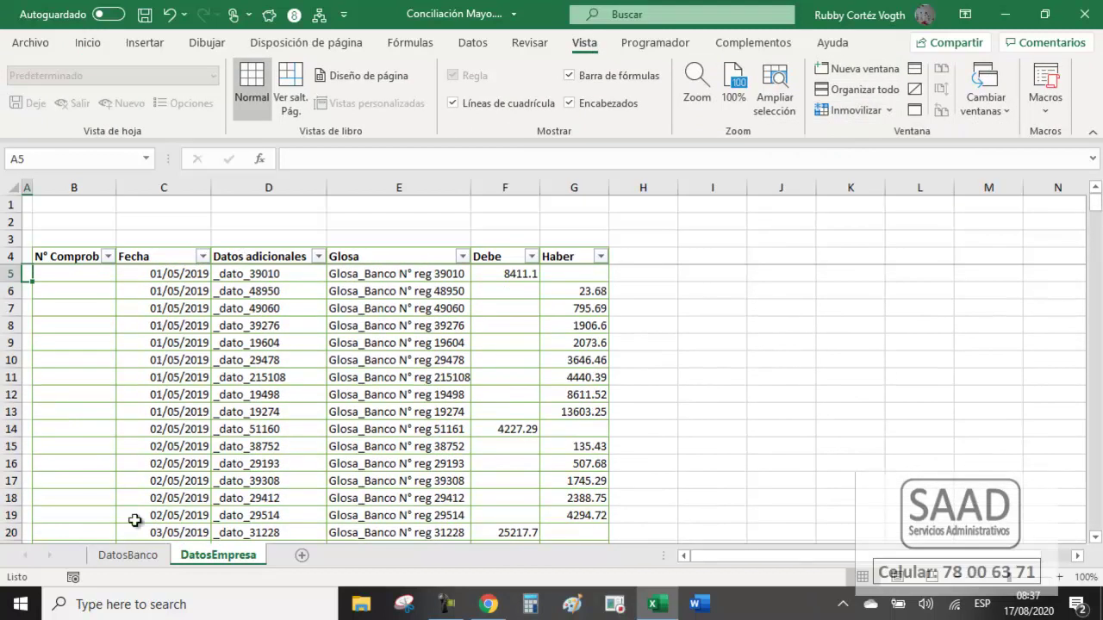
Freeze rows 1–4 on DatosBanco by freezing panes at A5.
click(145, 556)
scroll(78, 289, up, 2)
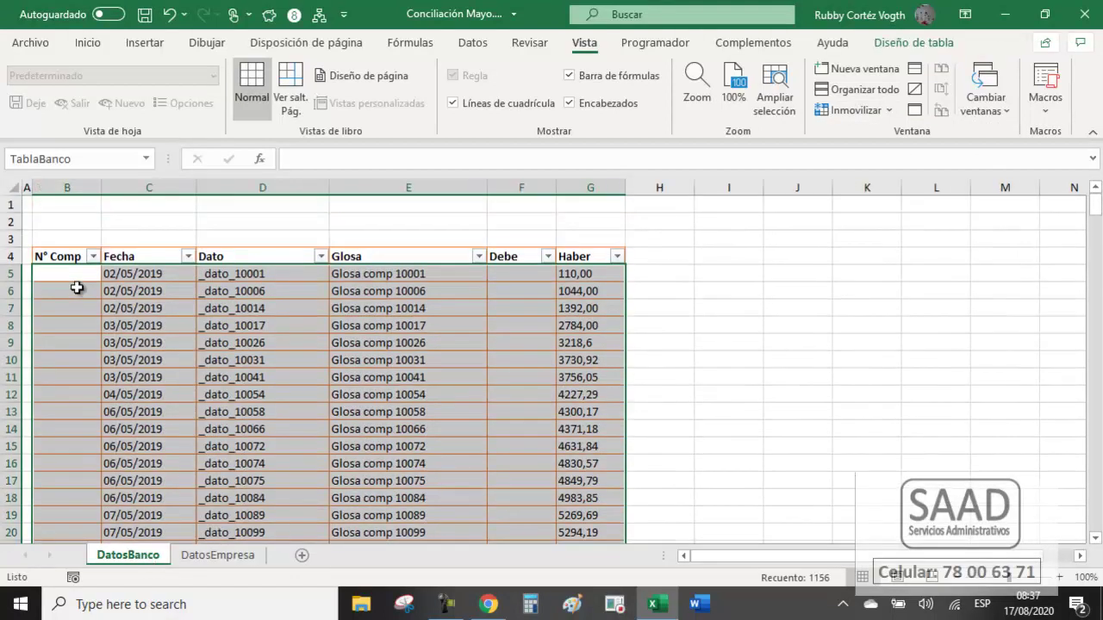
click(29, 273)
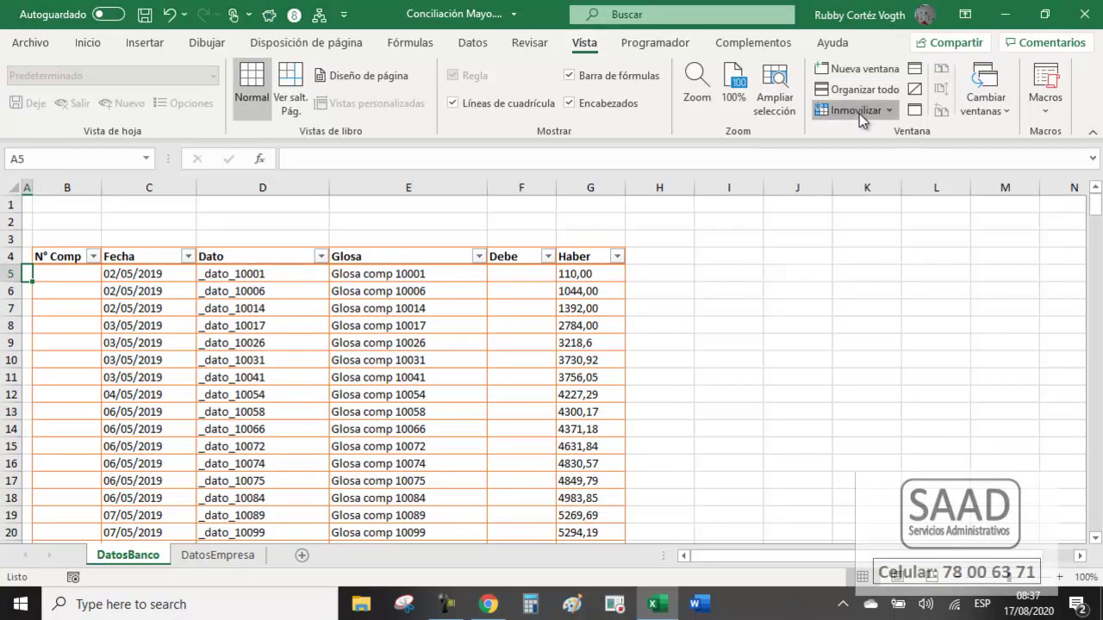
click(859, 114)
click(867, 143)
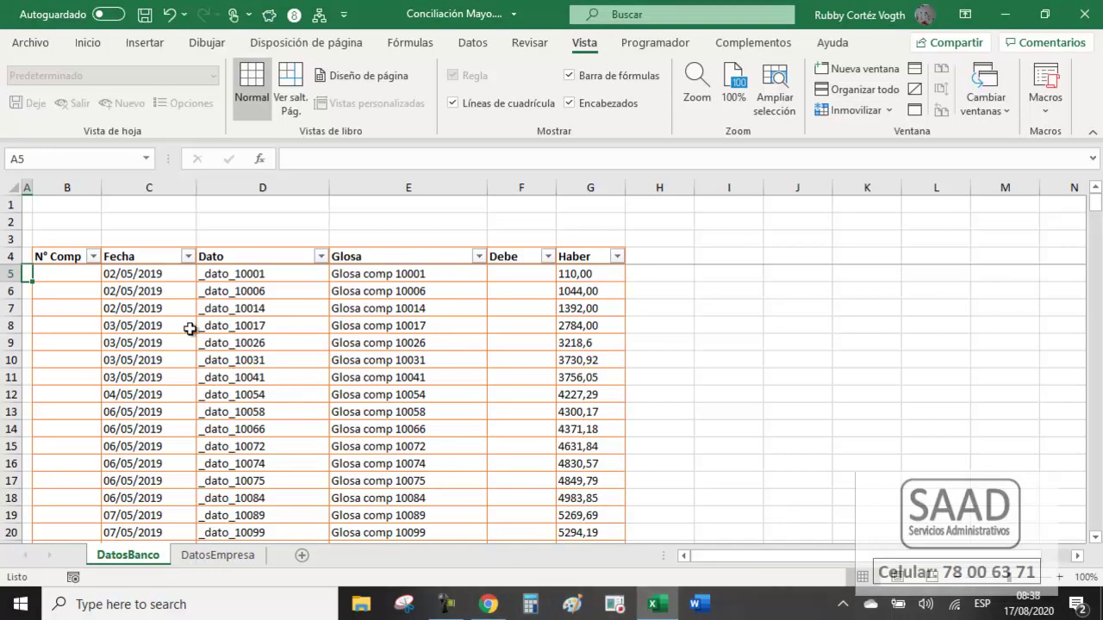
click(157, 308)
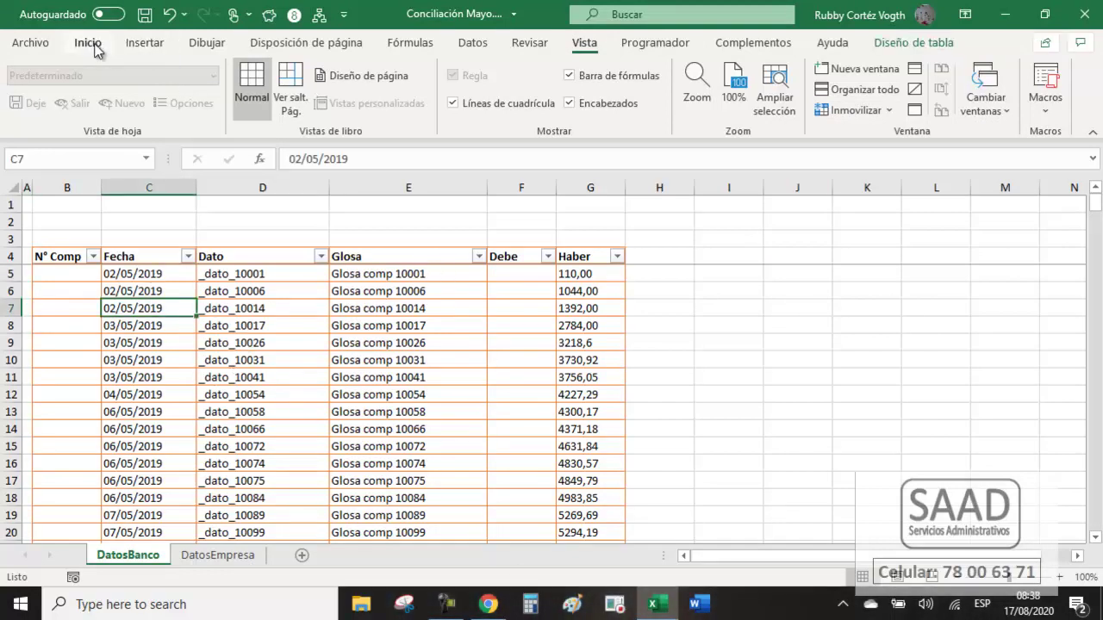
click(580, 261)
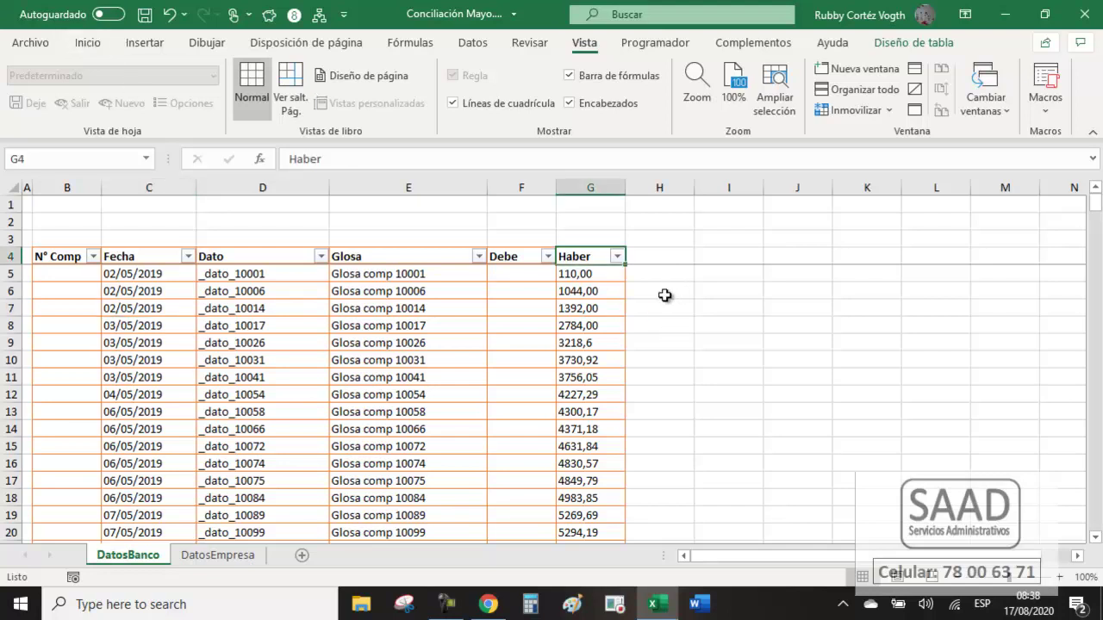
Add a Monto header in H4 with =SUMA(F5+G5) filling the column below.
click(650, 257)
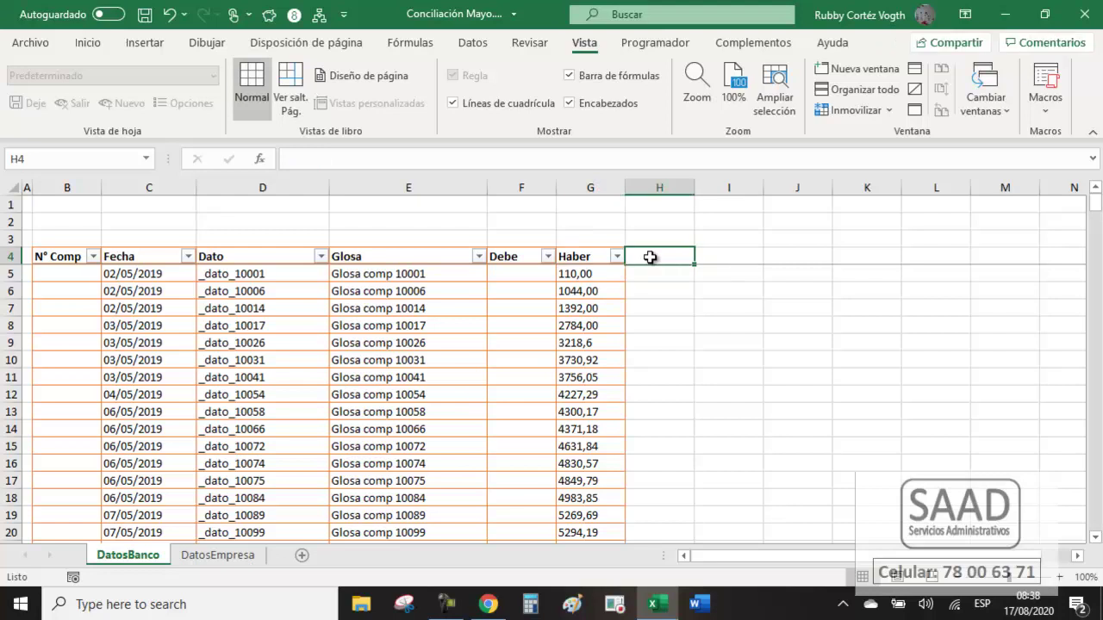
text(Monto)
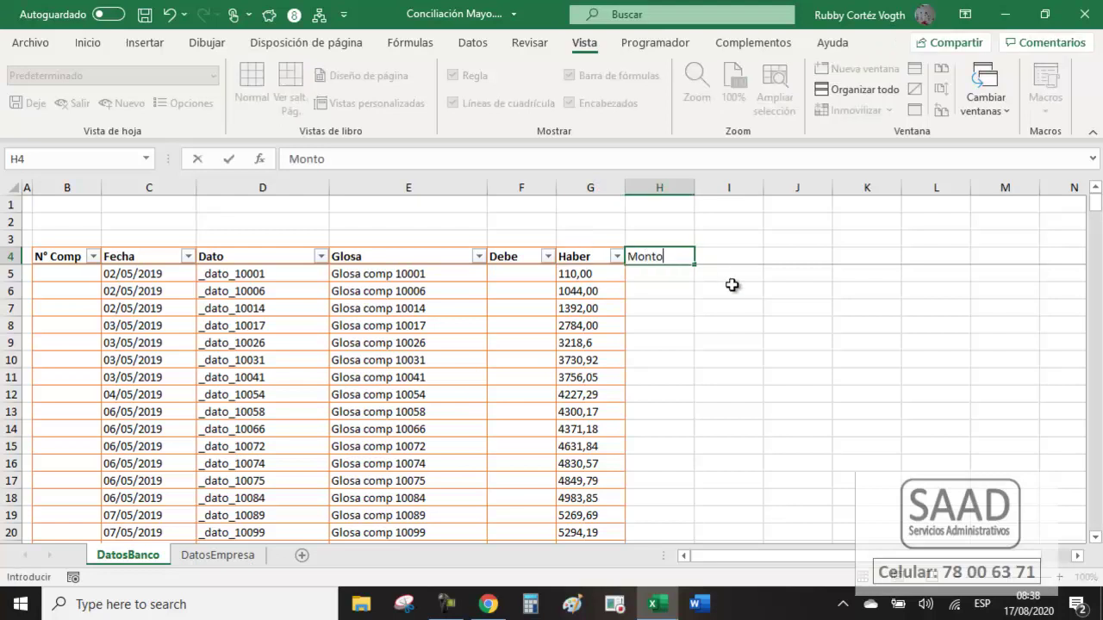
key(Return)
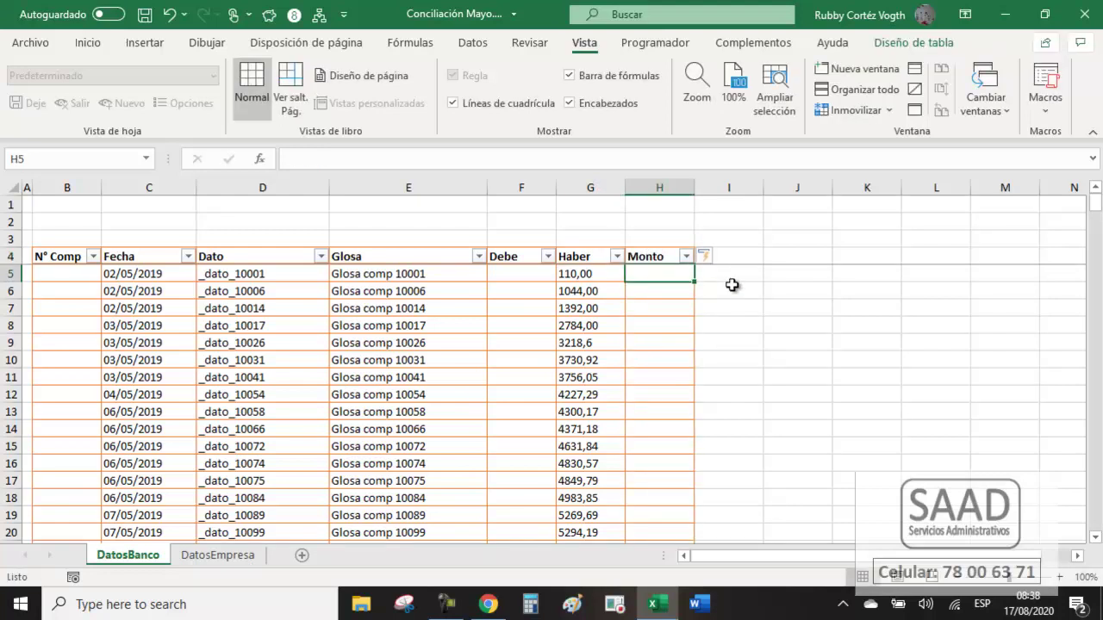
text(=sum)
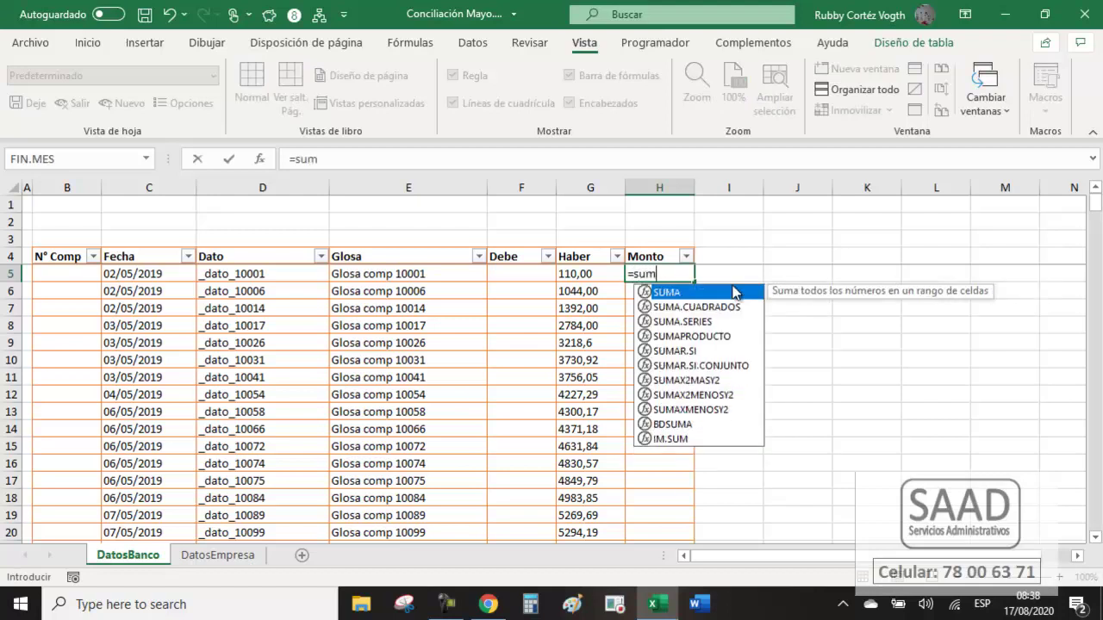
text(()
text(F)
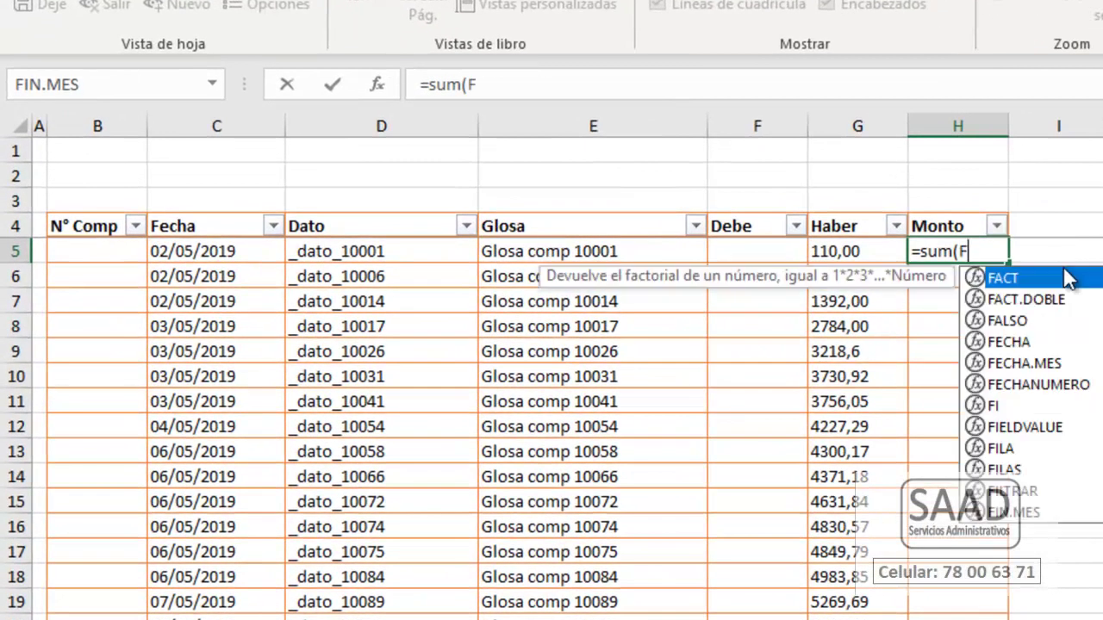
text(5+G5)
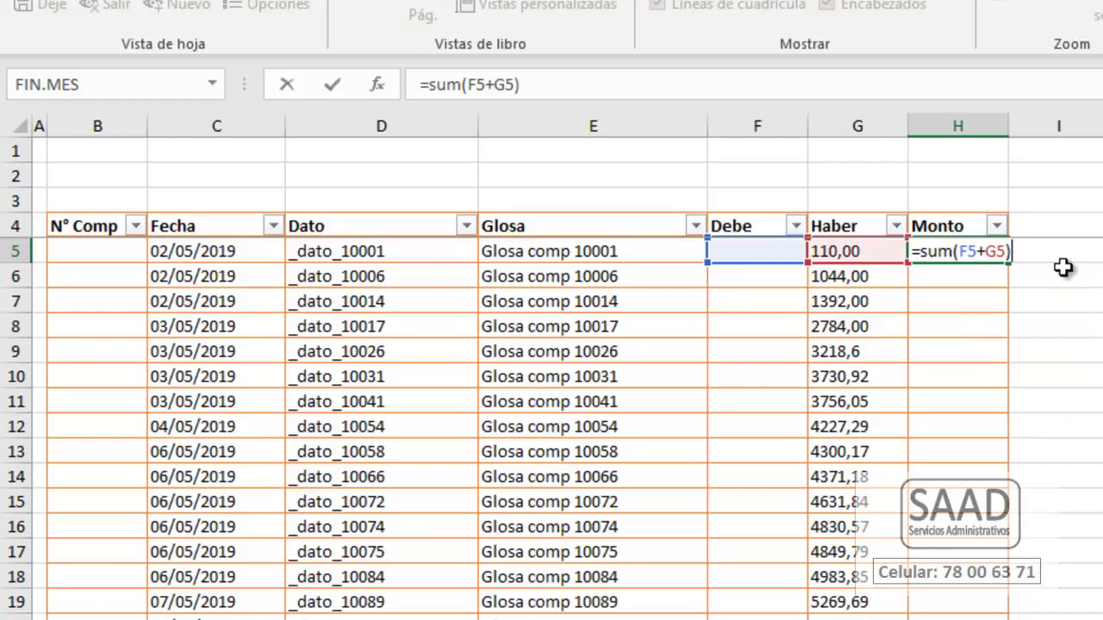
key(Return)
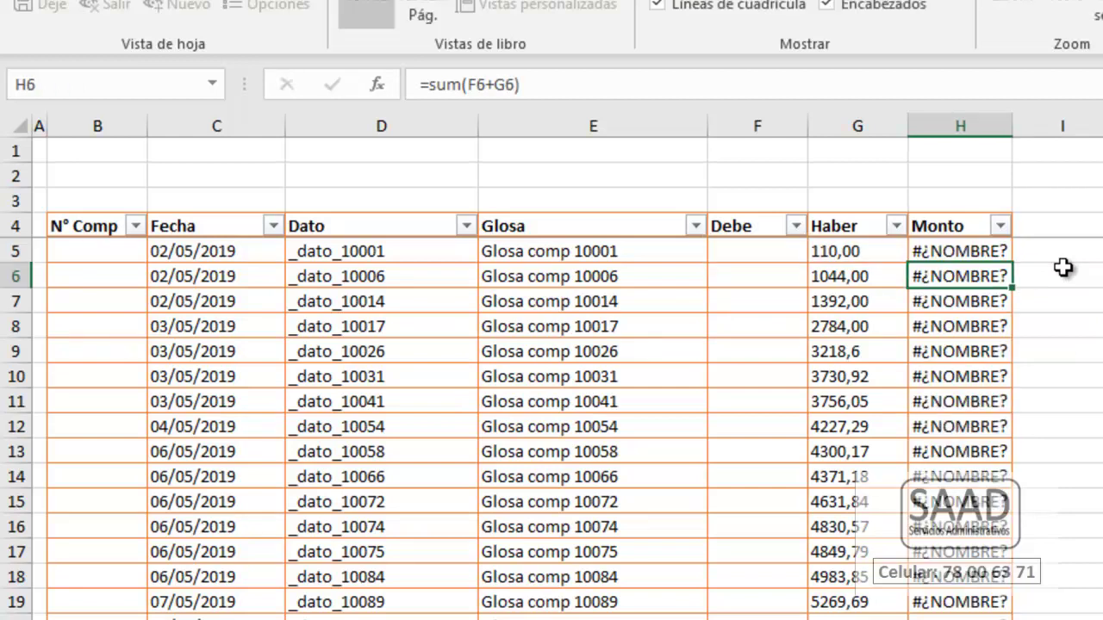
key(Up)
key(Up)
key(Down)
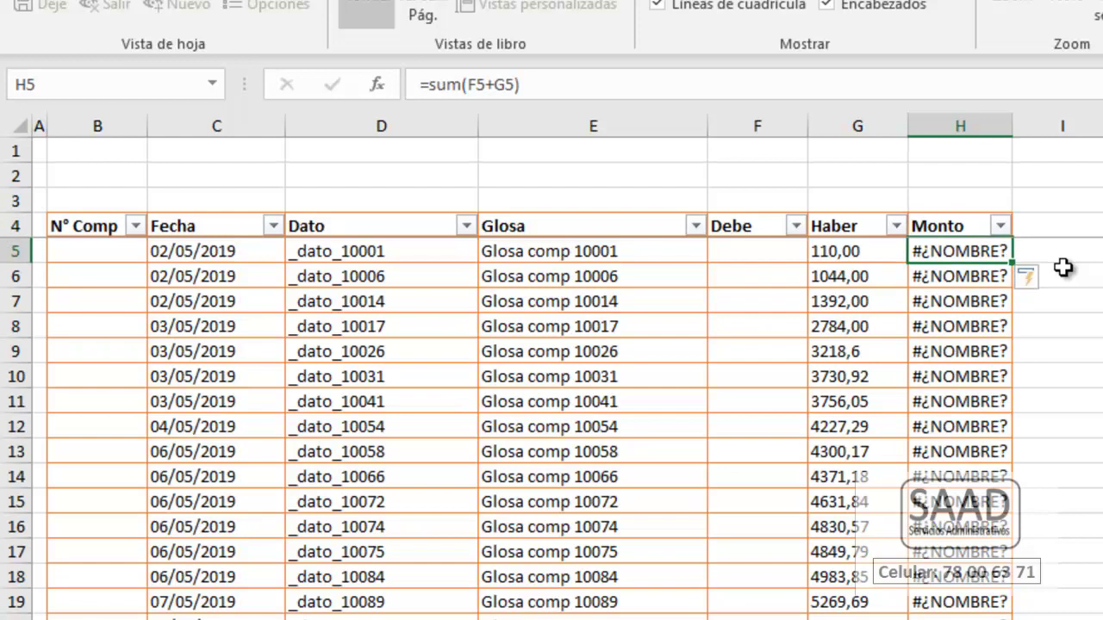
text(=suma)
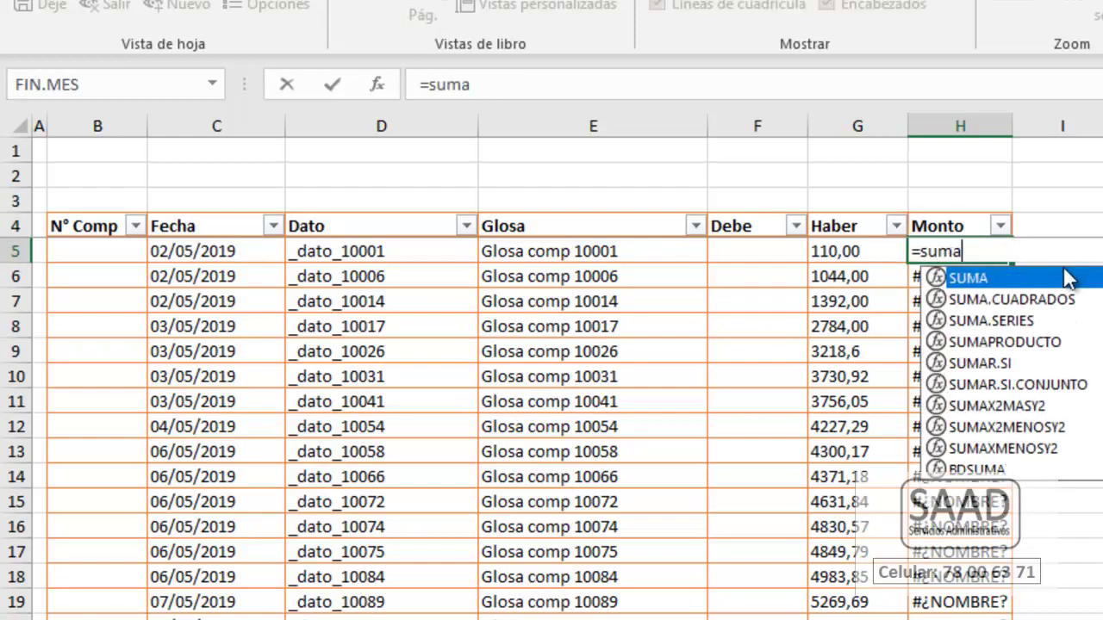
text((F5+G)
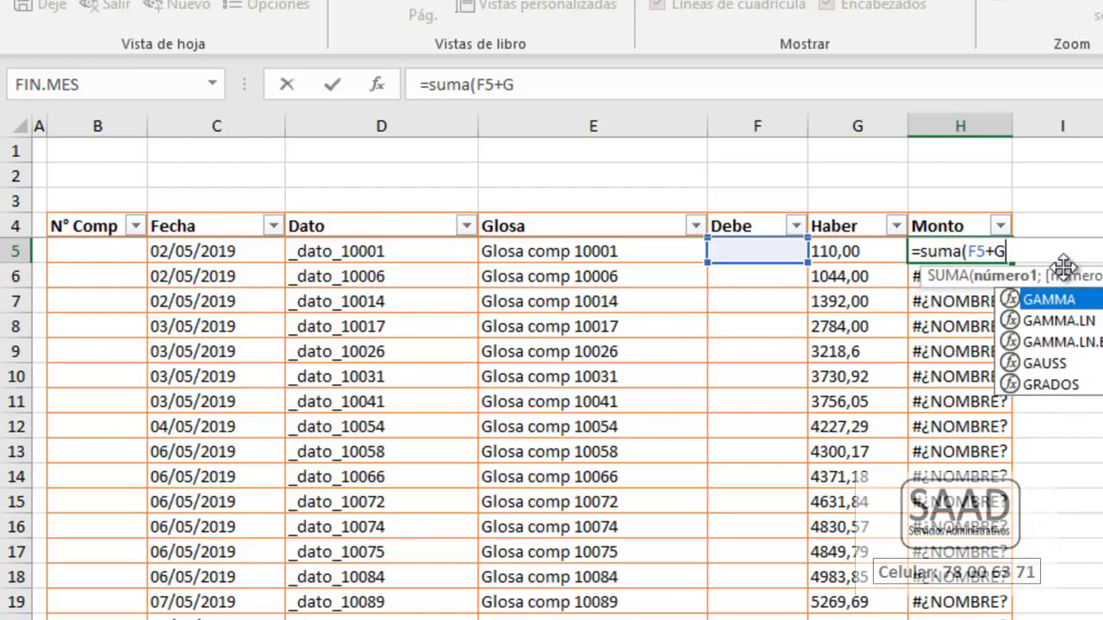
text(5))
key(Return)
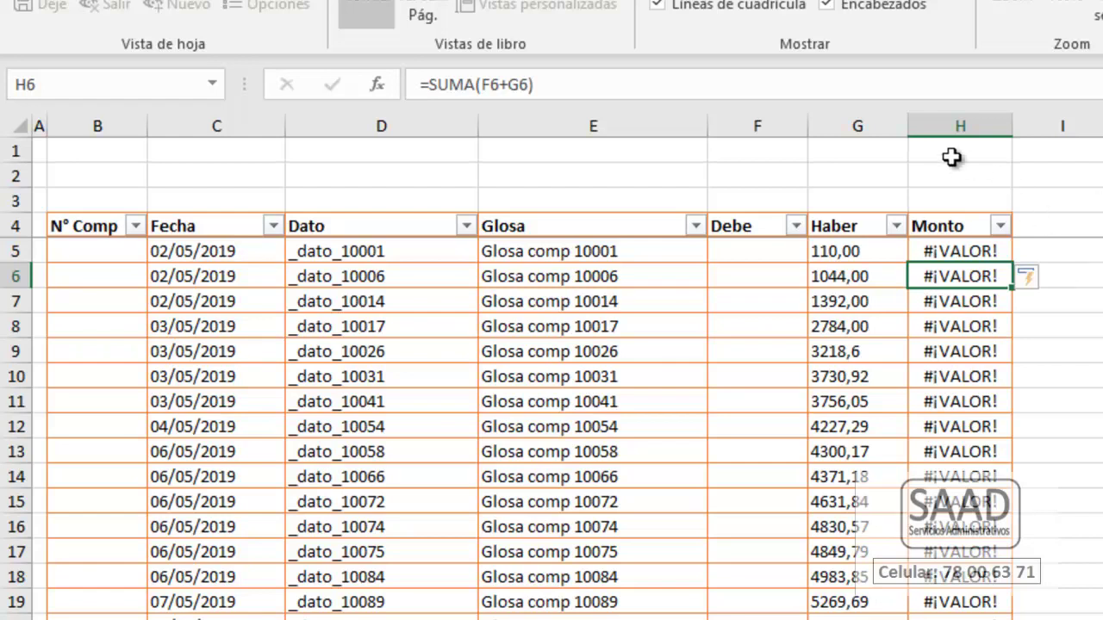
Widen the Haber column G.
drag(910, 126, 926, 127)
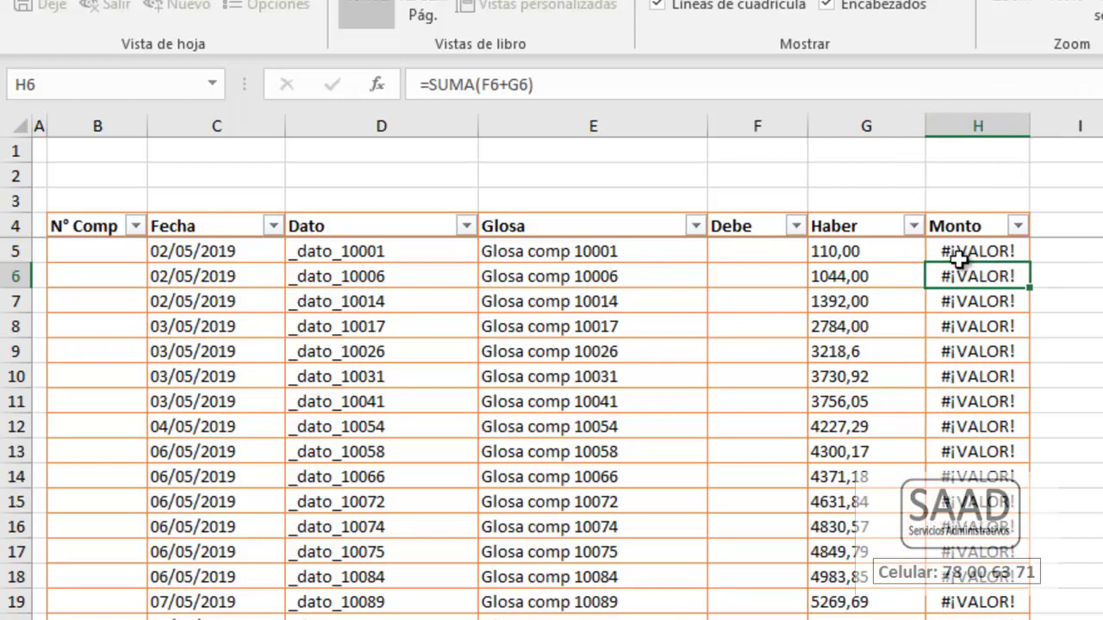
mouse_move(849, 251)
mouse_down()
mouse_move(873, 324)
mouse_move(880, 457)
mouse_up()
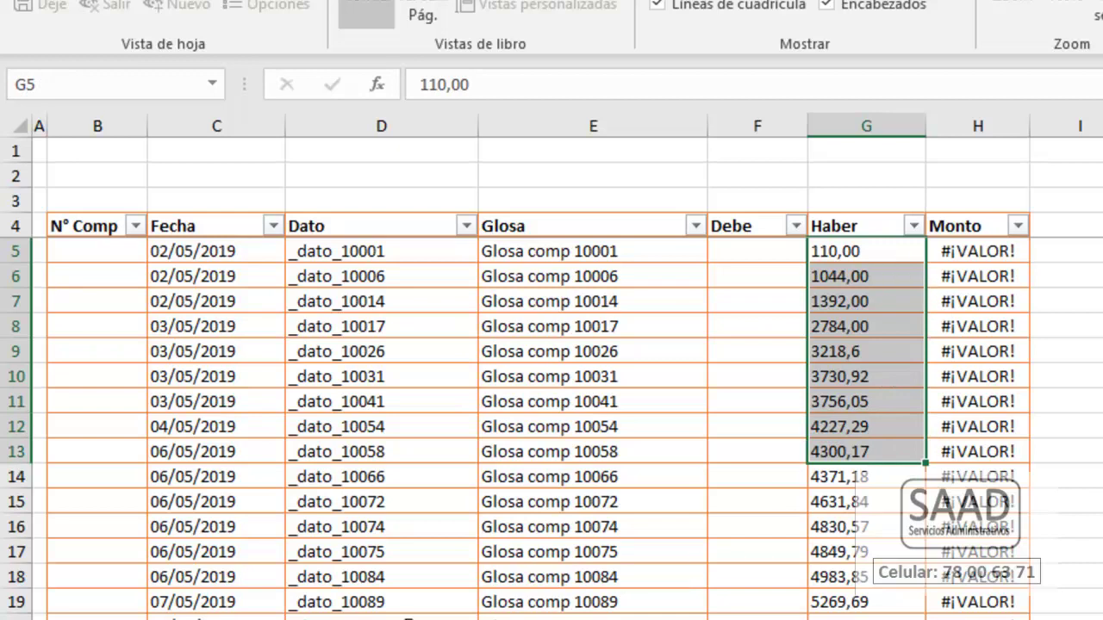
key(ctrl+Page_Down)
Replace every ',' with '.' in the Debe and Haber amounts (289 replacements).
click(828, 275)
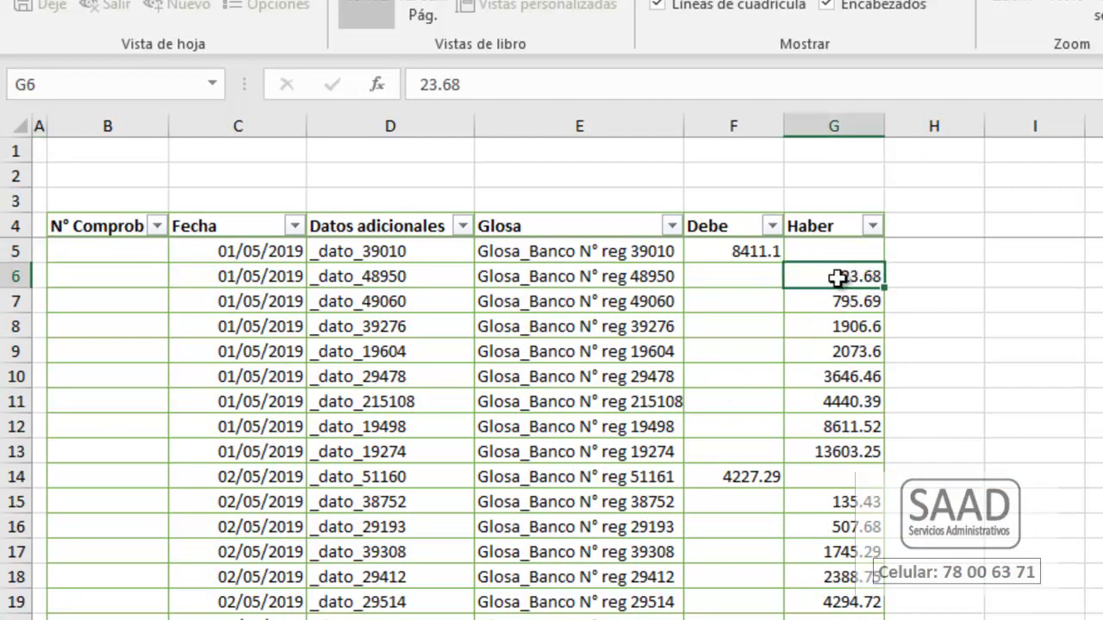
click(858, 304)
click(861, 345)
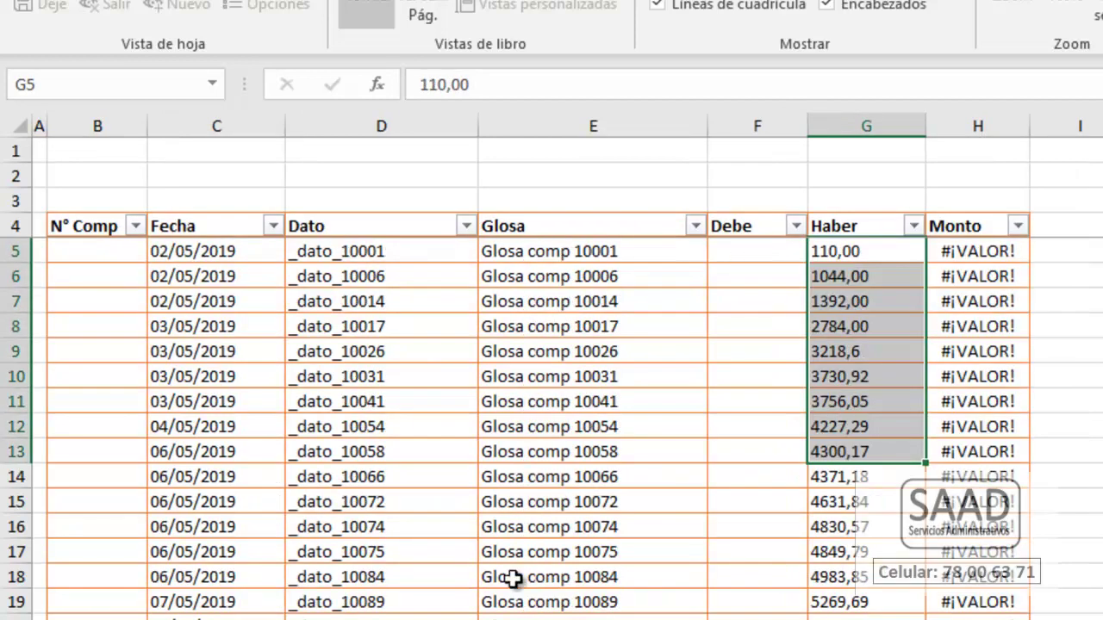
click(879, 253)
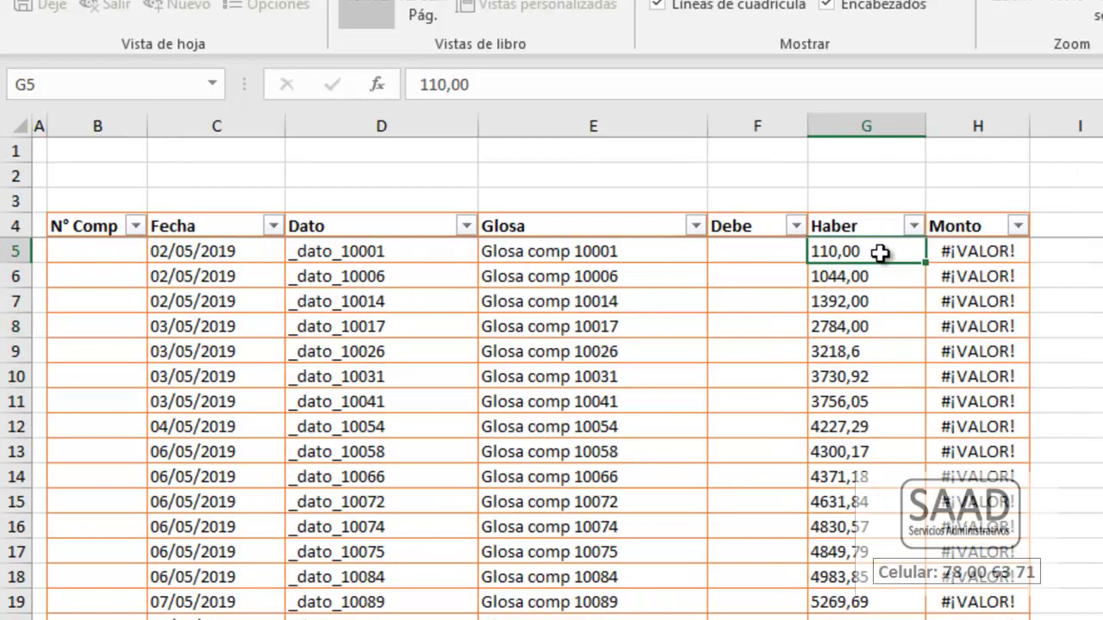
click(854, 217)
drag(754, 215, 838, 213)
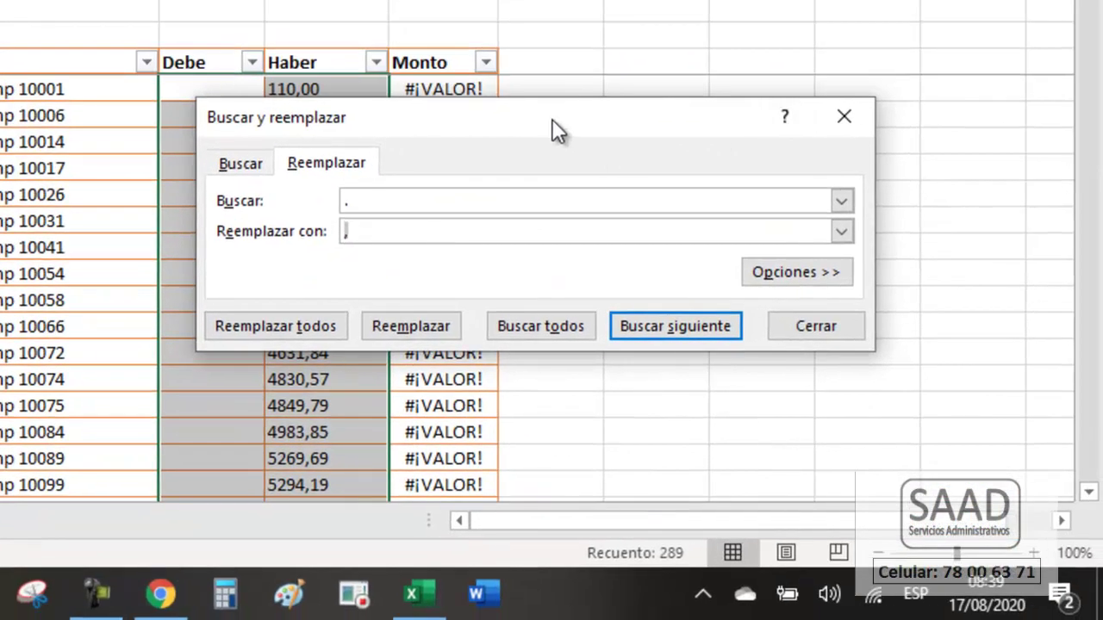
drag(554, 129, 306, 358)
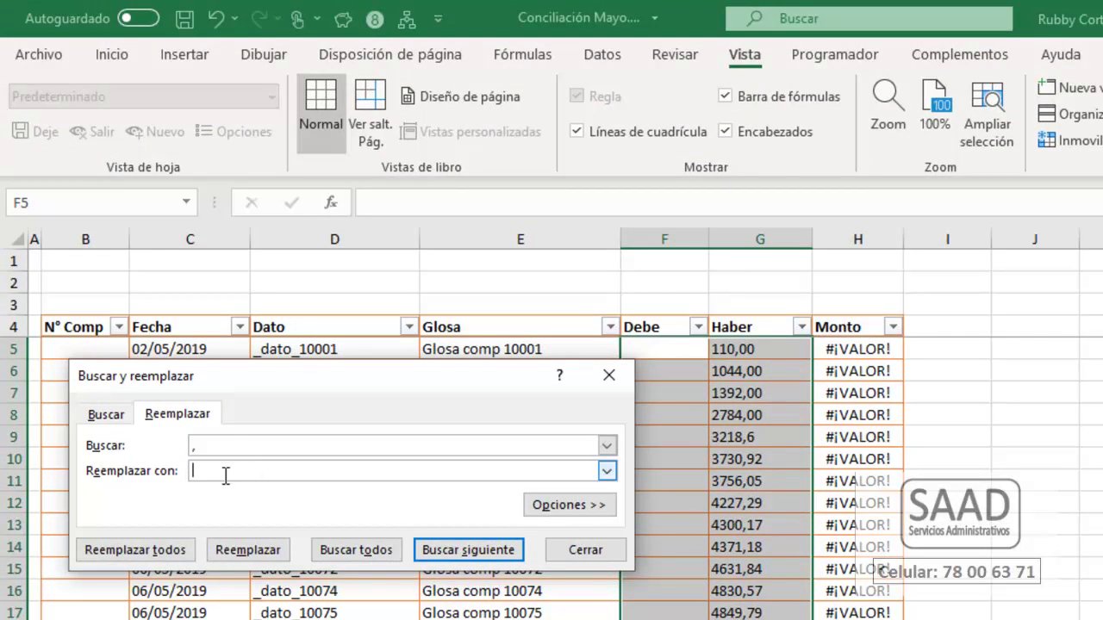
text(.)
click(155, 549)
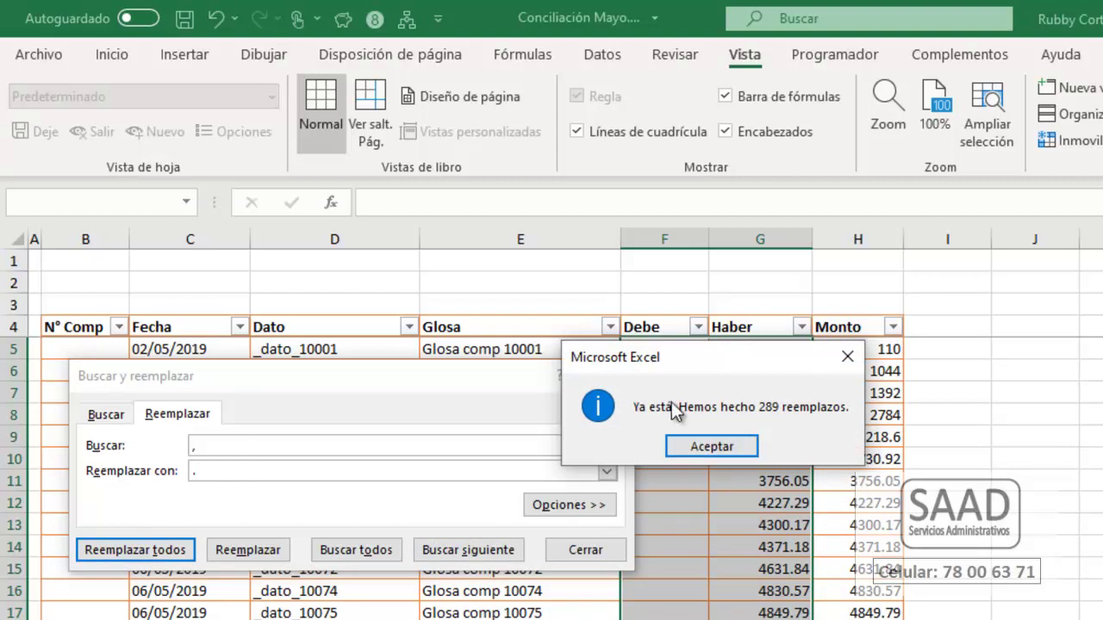
click(682, 446)
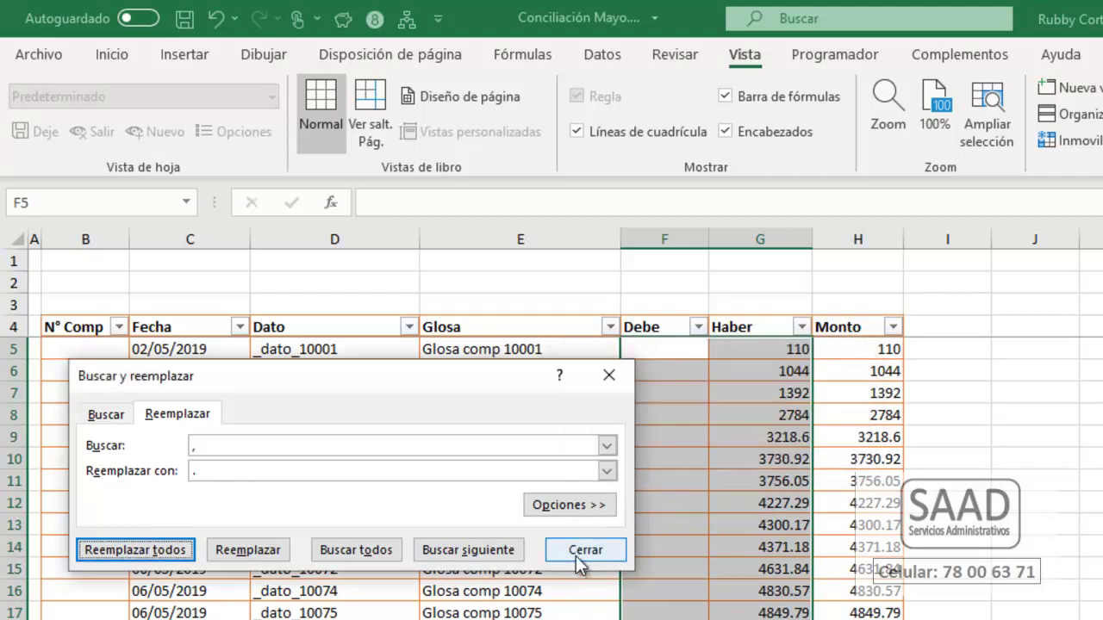
click(579, 553)
click(769, 356)
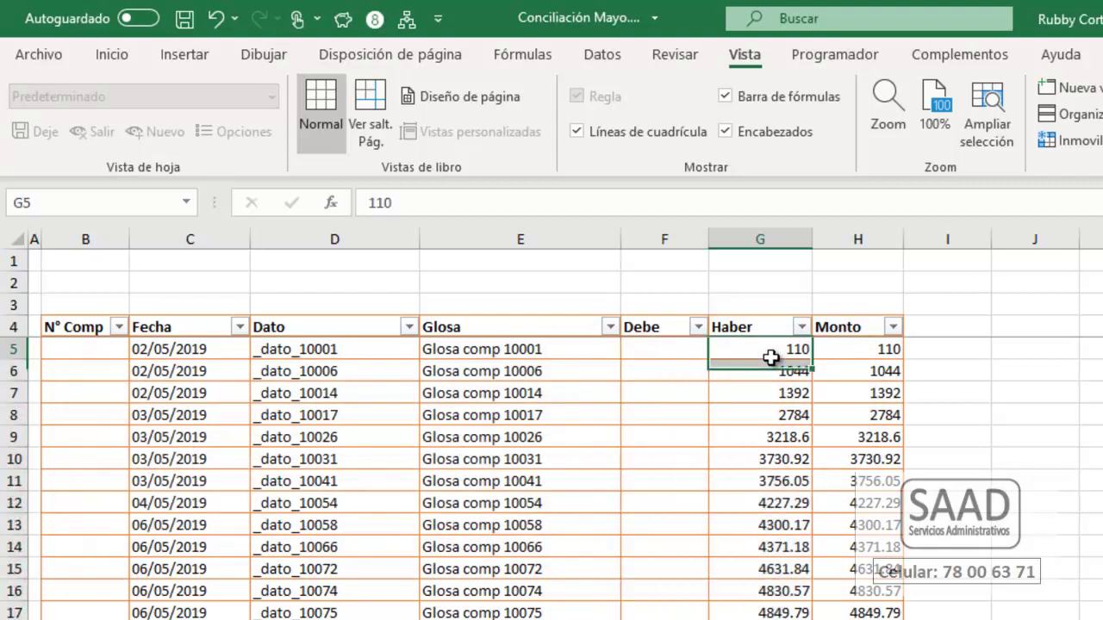
Inspect the Monto formulas in H5 and H84 without changing them.
double_click(831, 348)
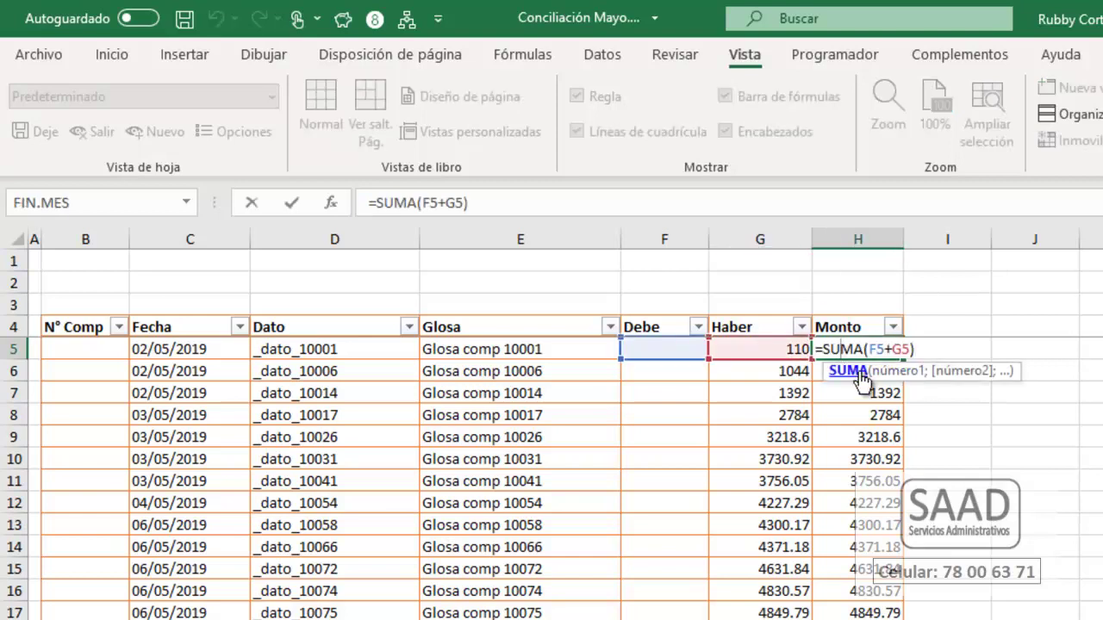
key(Escape)
click(649, 348)
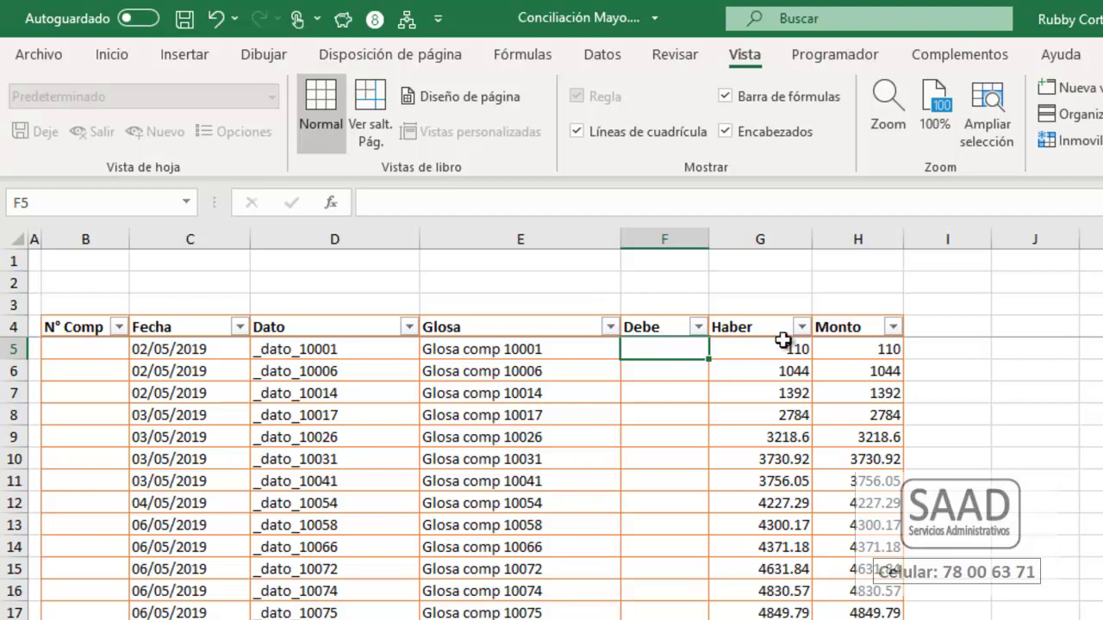
scroll(857, 398, down, 7)
scroll(853, 396, down, 13)
scroll(853, 396, down, 14)
scroll(853, 396, up, 7)
scroll(852, 396, up, 8)
scroll(853, 396, down, 3)
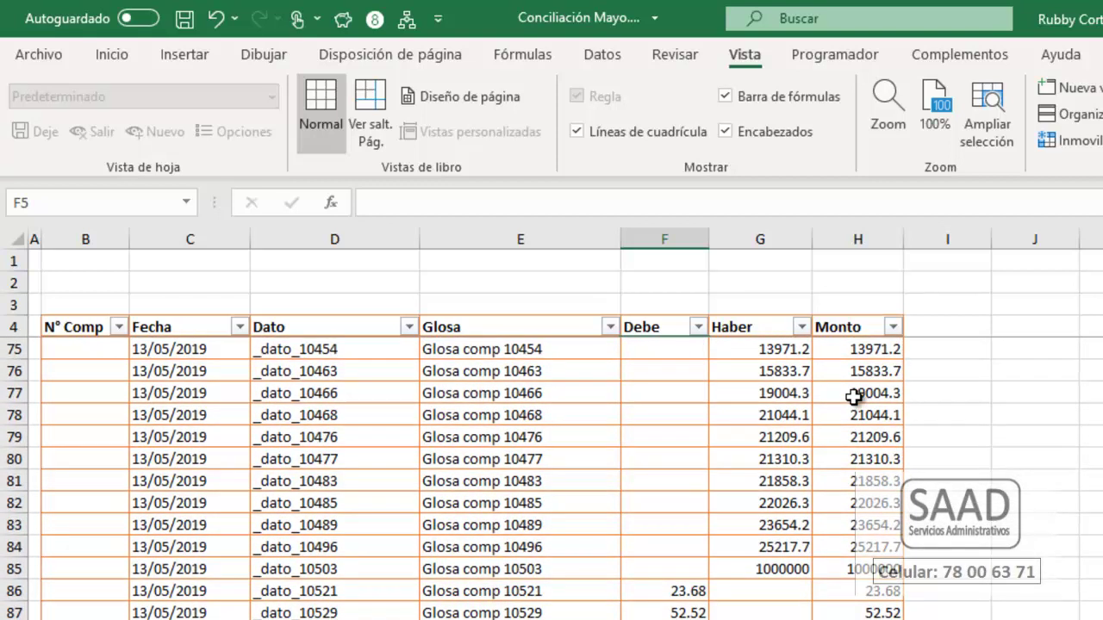
scroll(853, 396, down, 3)
scroll(853, 396, up, 1)
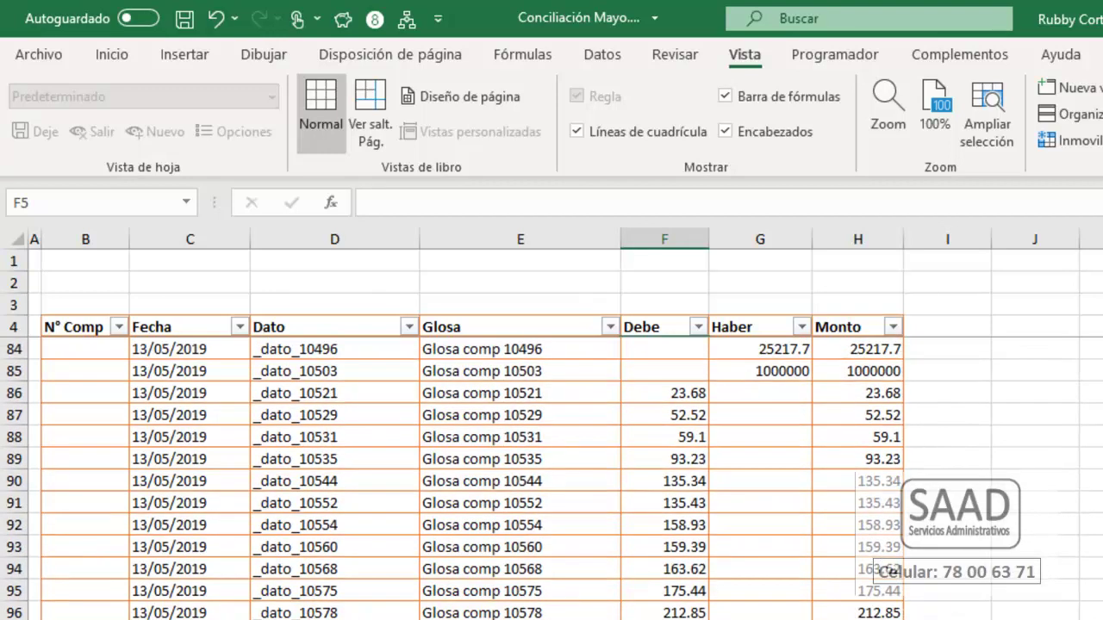
click(850, 352)
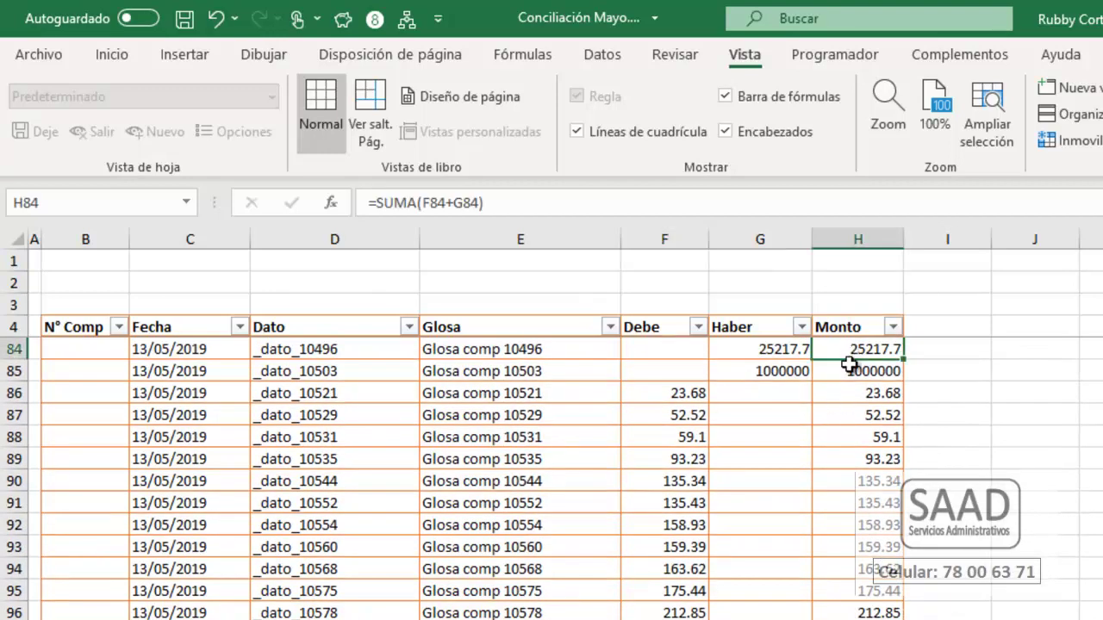
scroll(306, 502, up, 13)
scroll(306, 502, up, 13)
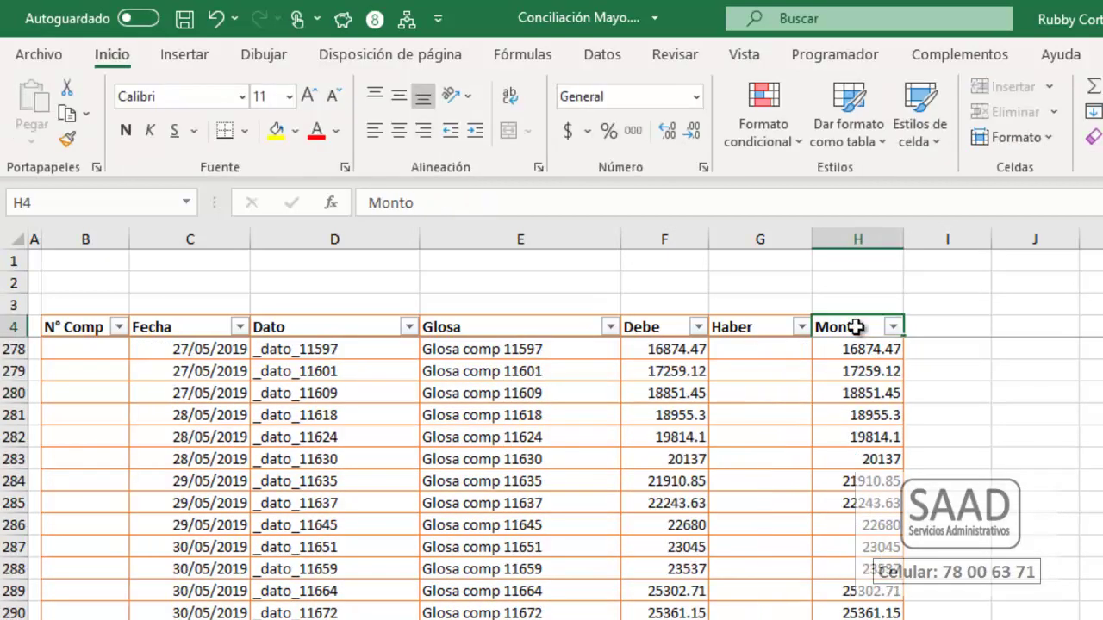
Give the Monto header a light green fill, then select empty cell H4 beside Haber.
click(295, 136)
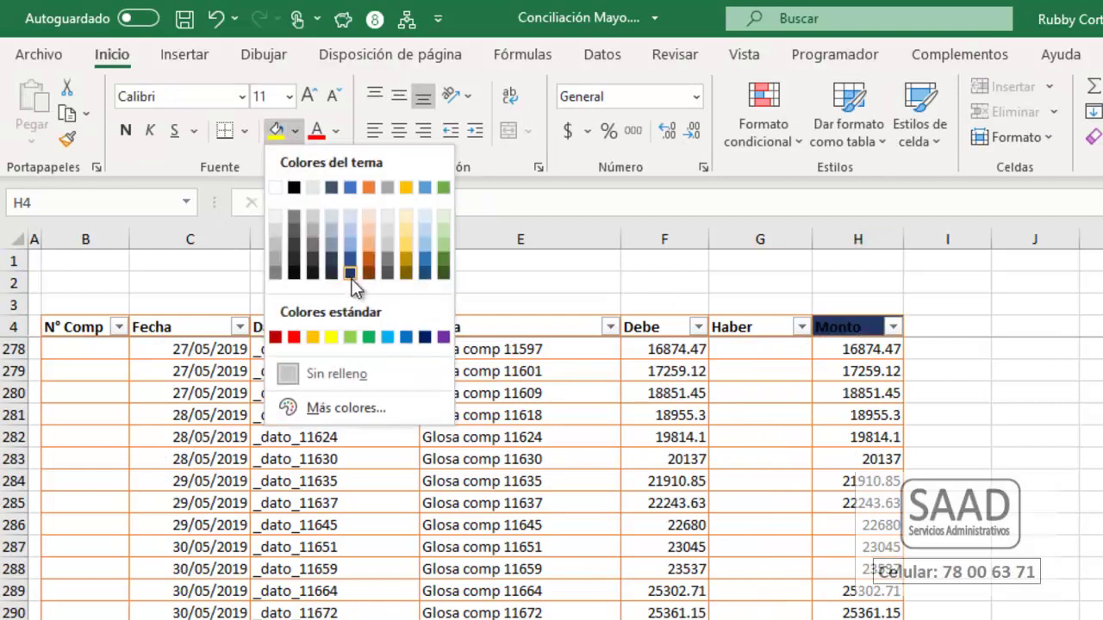
click(445, 242)
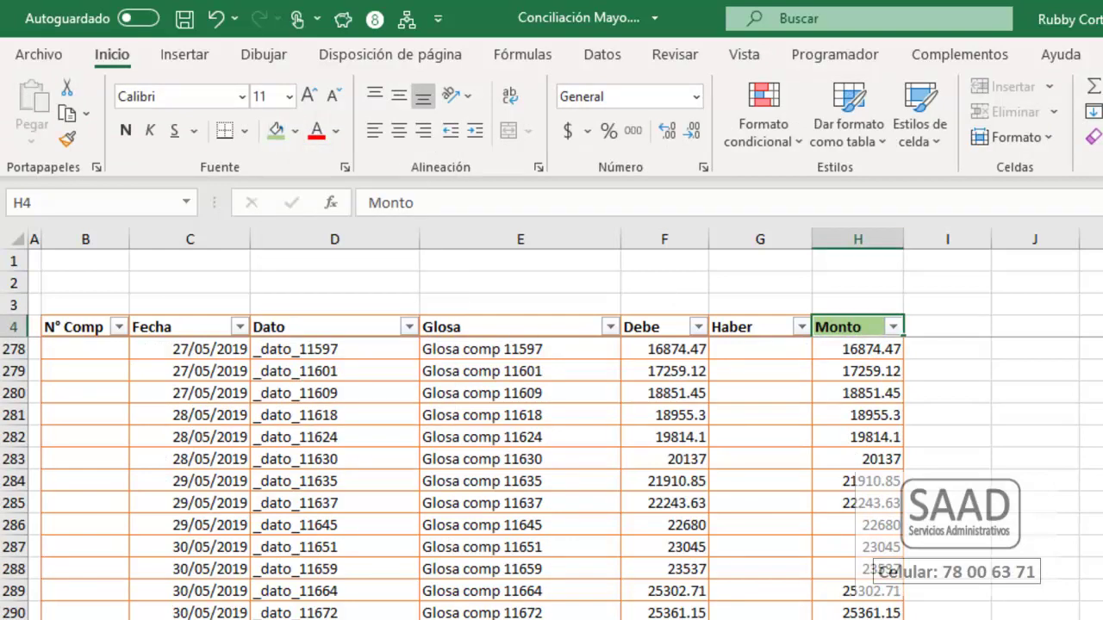
click(793, 332)
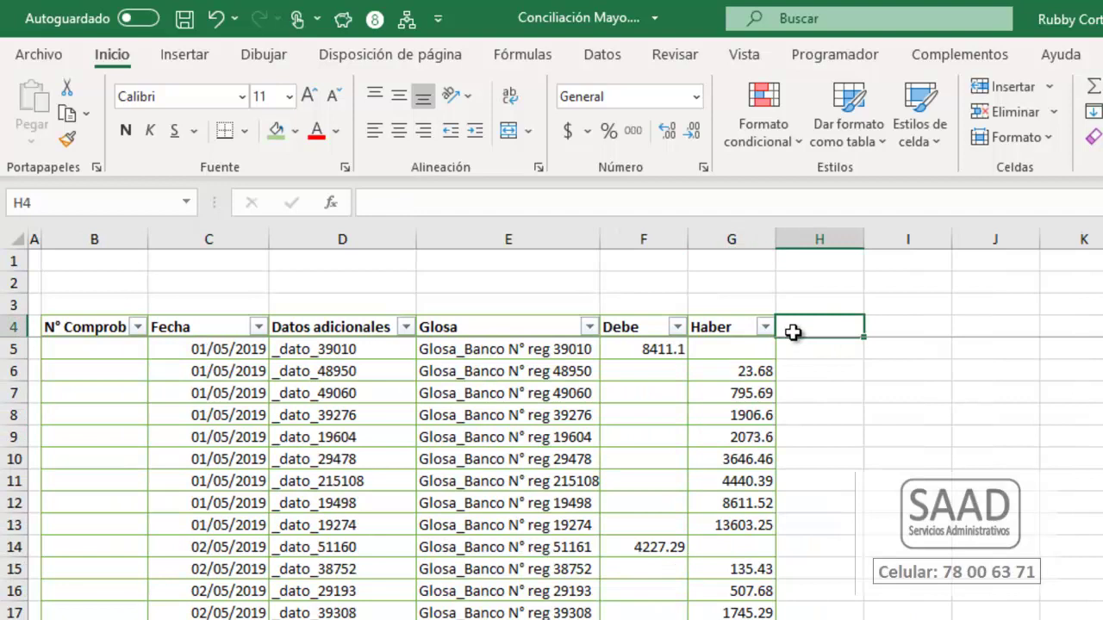
Add a Monto header in H4 and the formula =SUMA(F5+G5) in H5.
text(Monto)
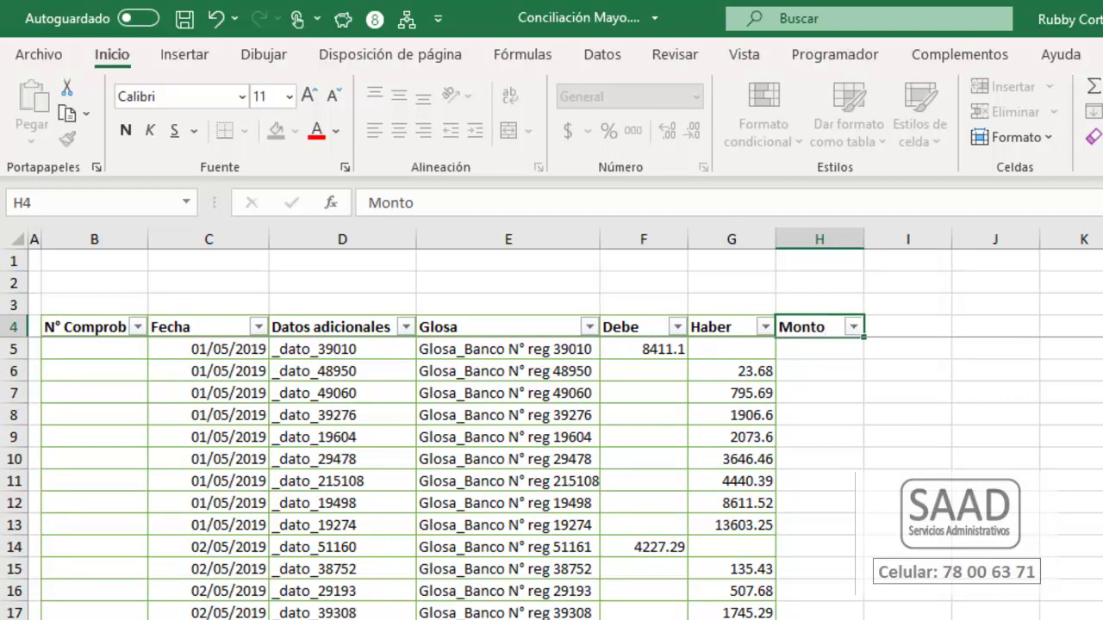
key(Return)
text(=s)
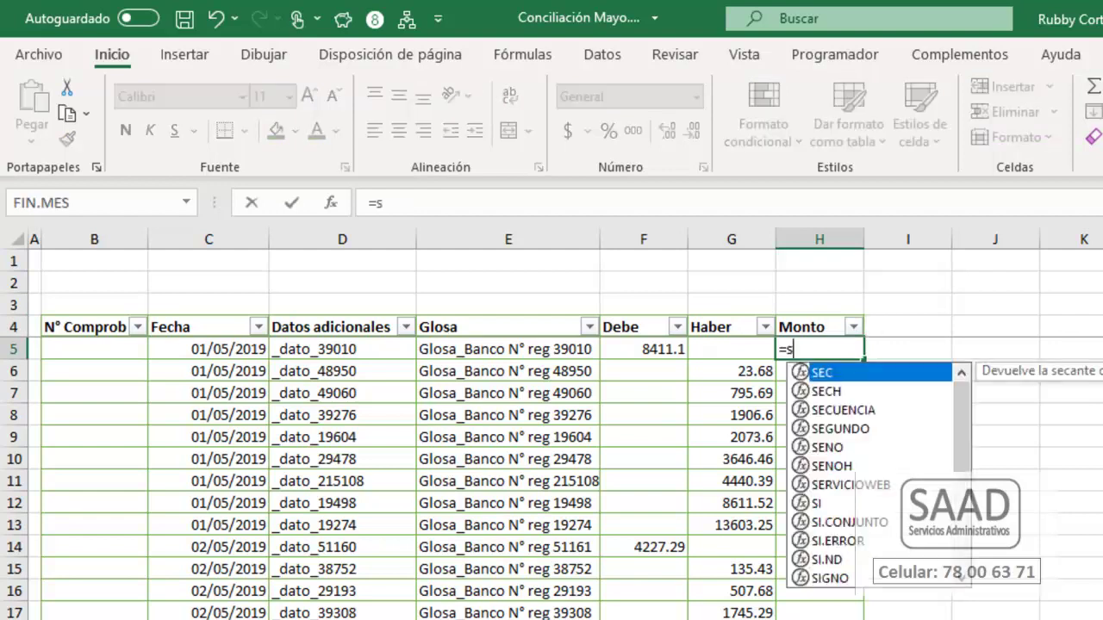
text(um)
key(Tab)
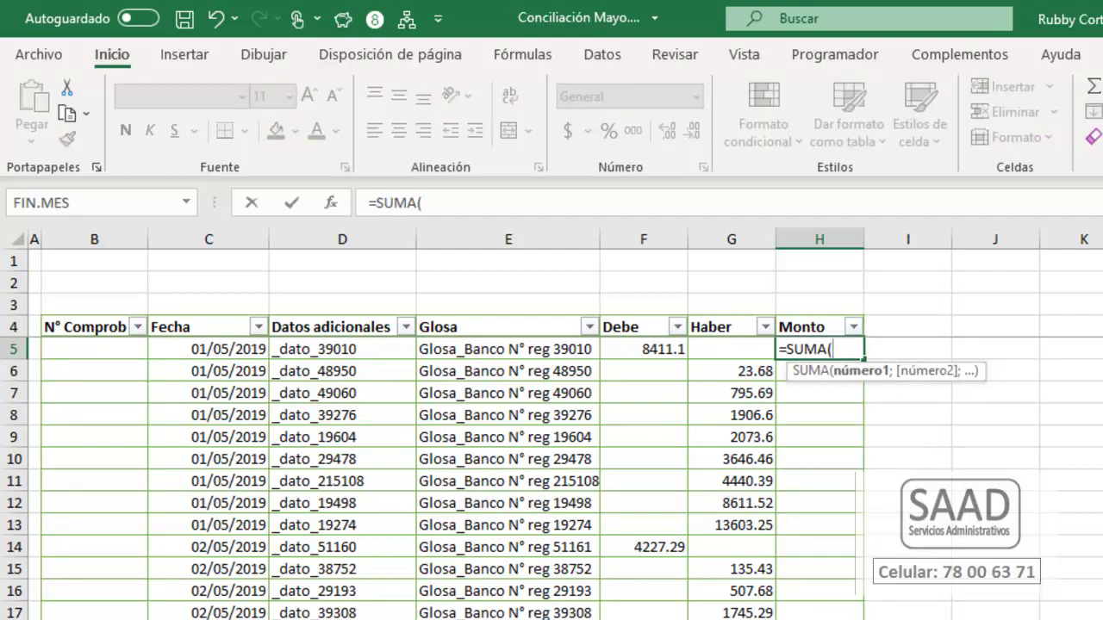
text(F5)
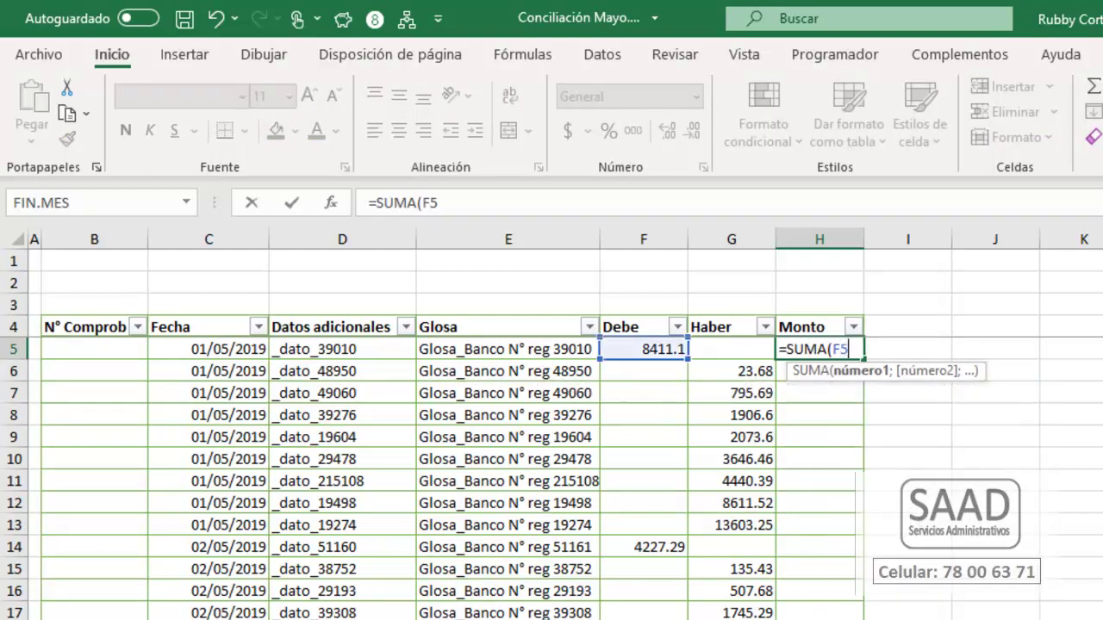
text(G5))
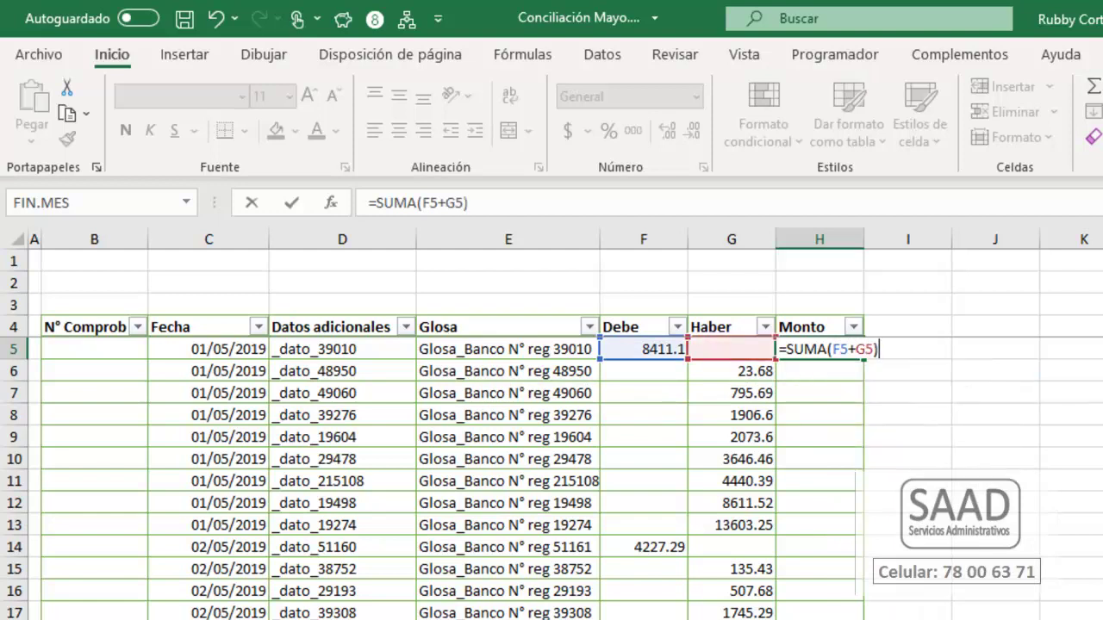
key(Return)
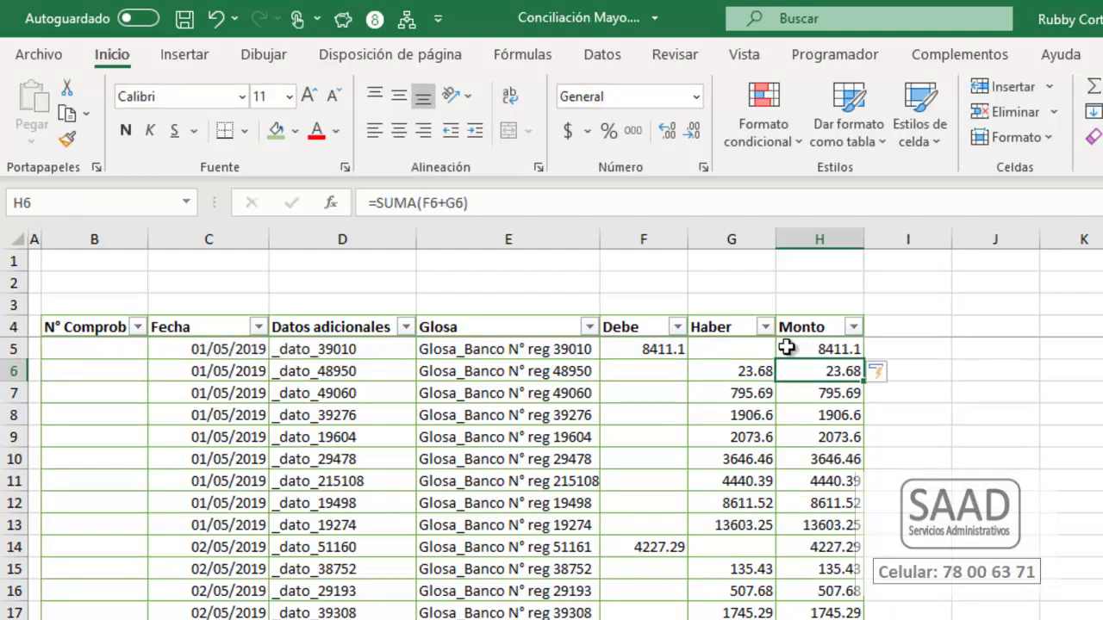
Fill the new Monto header in H4 light green.
click(808, 327)
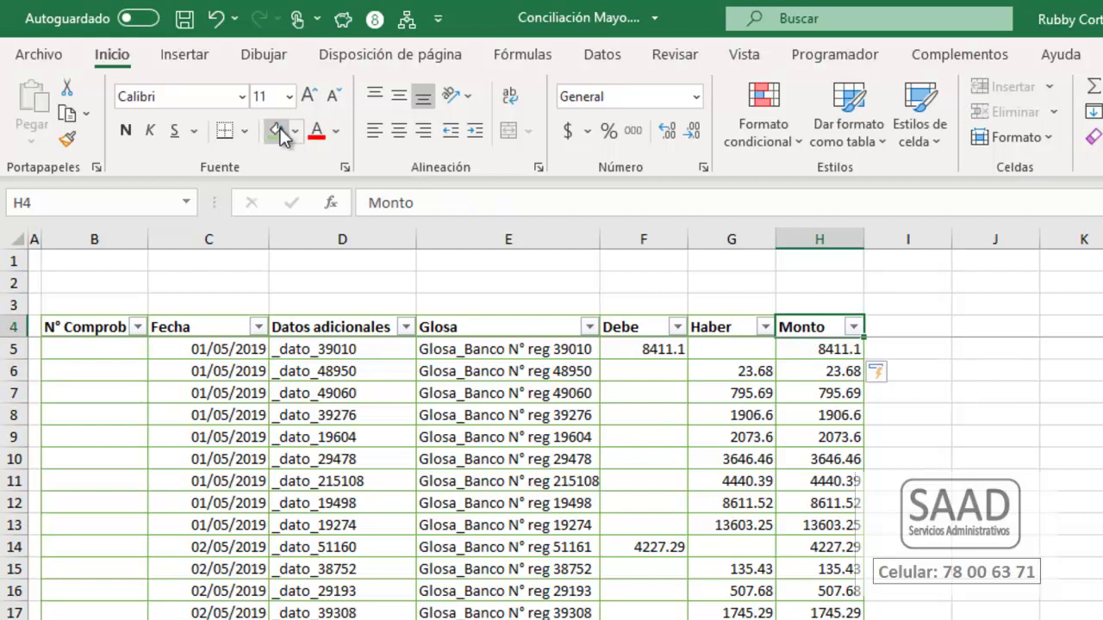
click(277, 131)
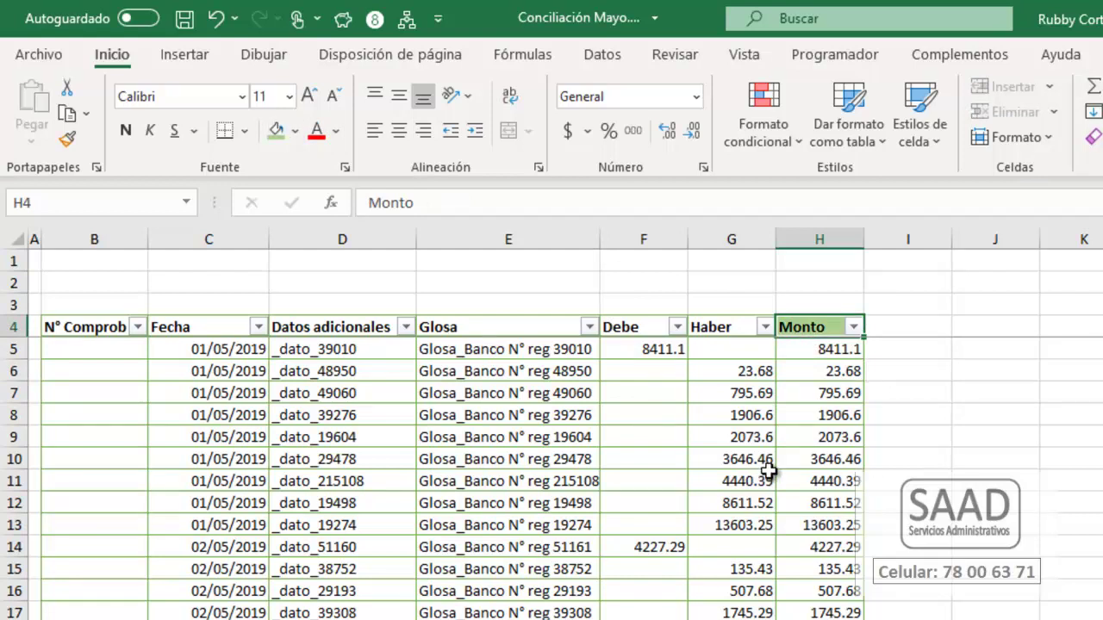
click(93, 328)
Enter 1 in B5 and select the N° Comprob column down to the table end.
key(Down)
key(Down)
key(Up)
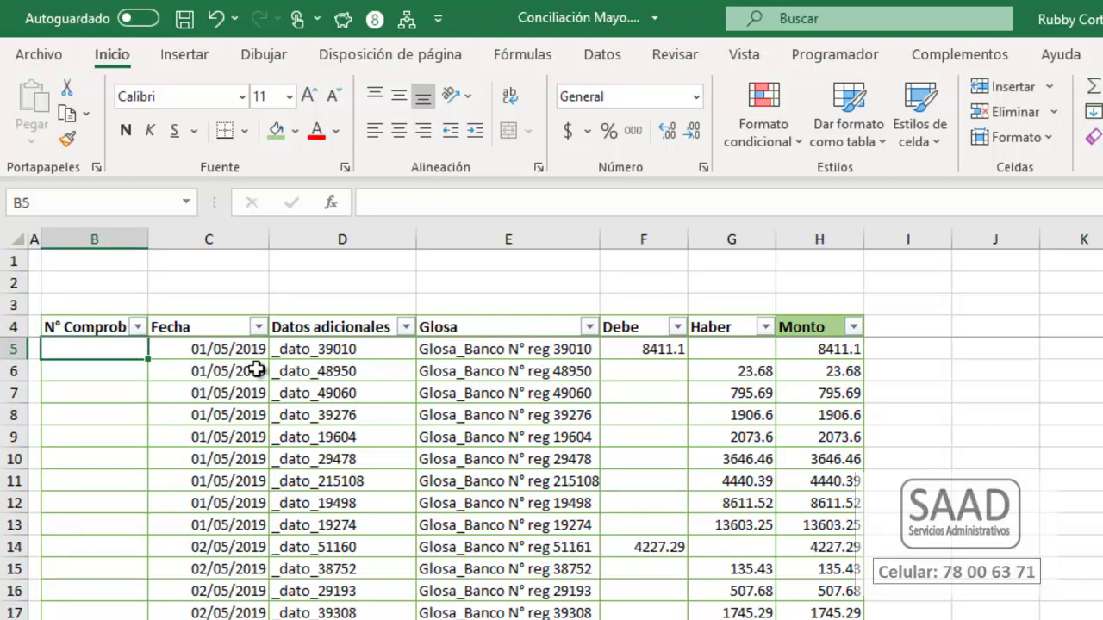
text(1)
key(Return)
key(Up)
key(ctrl+shift+Down)
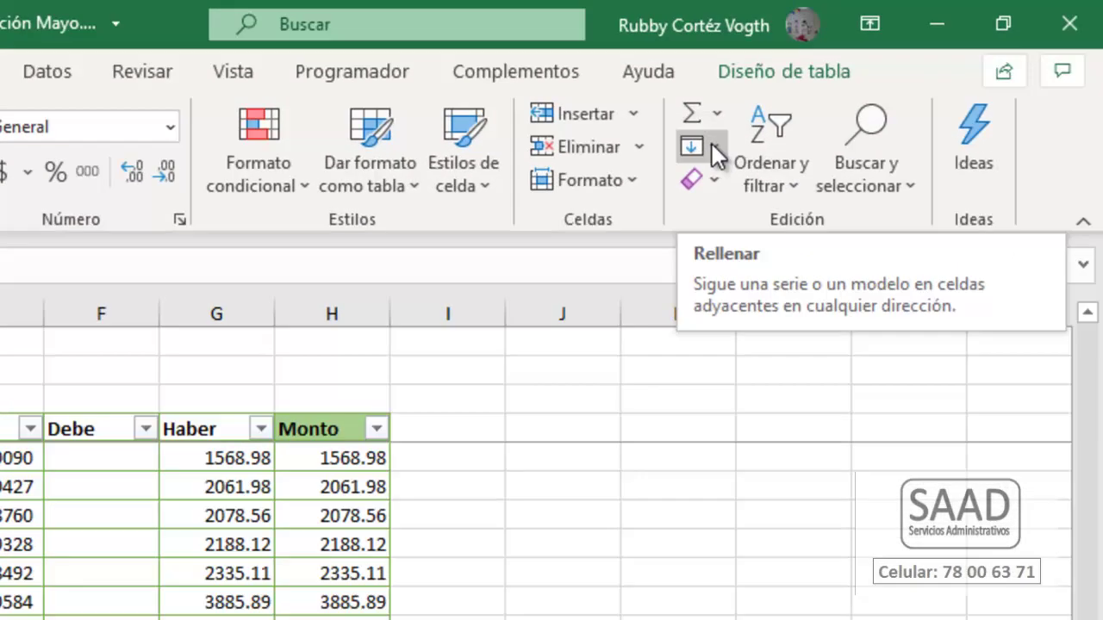
click(870, 88)
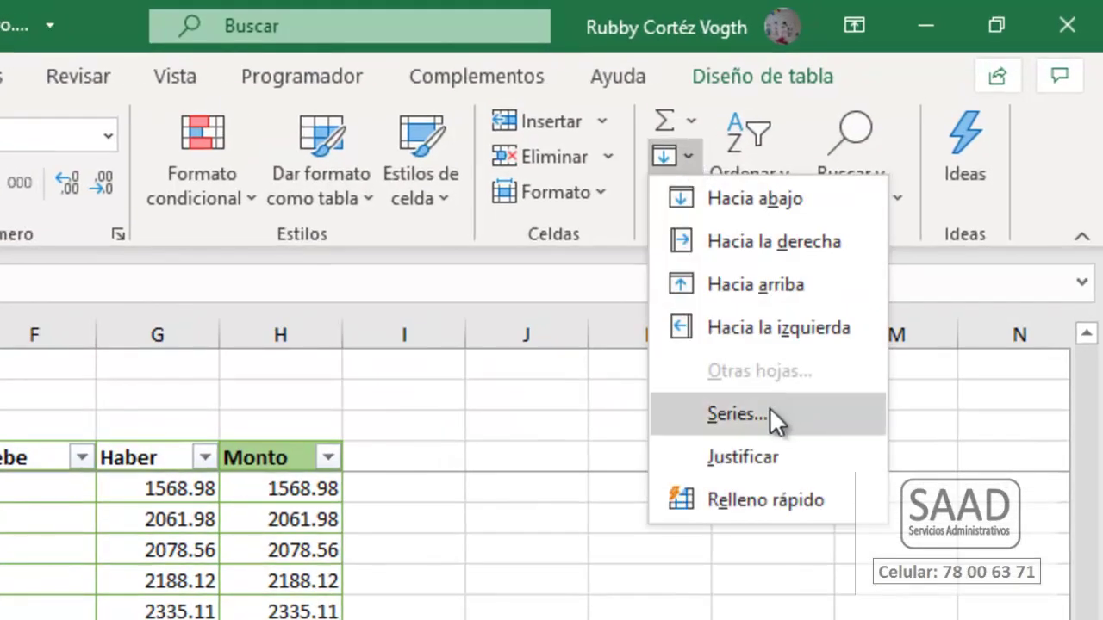
click(769, 414)
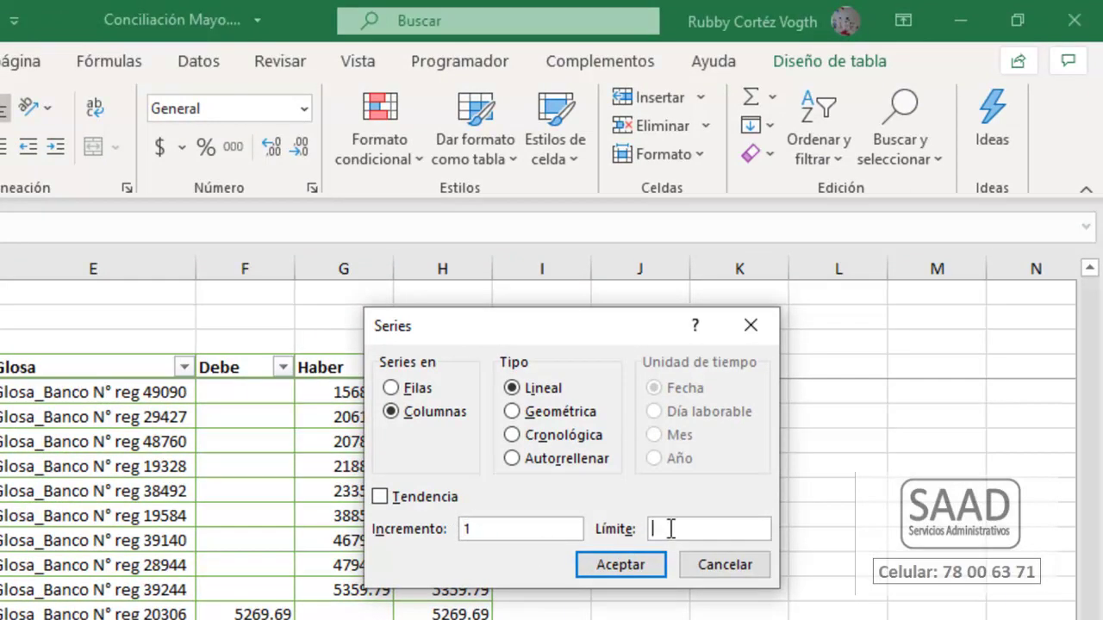
text(8888888888888)
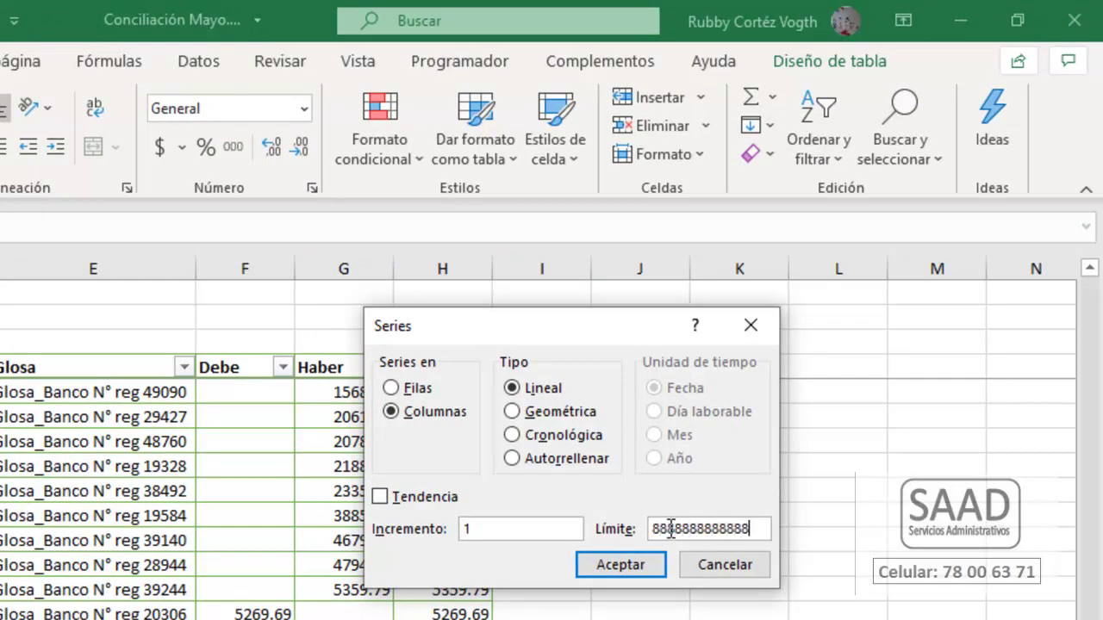
click(619, 572)
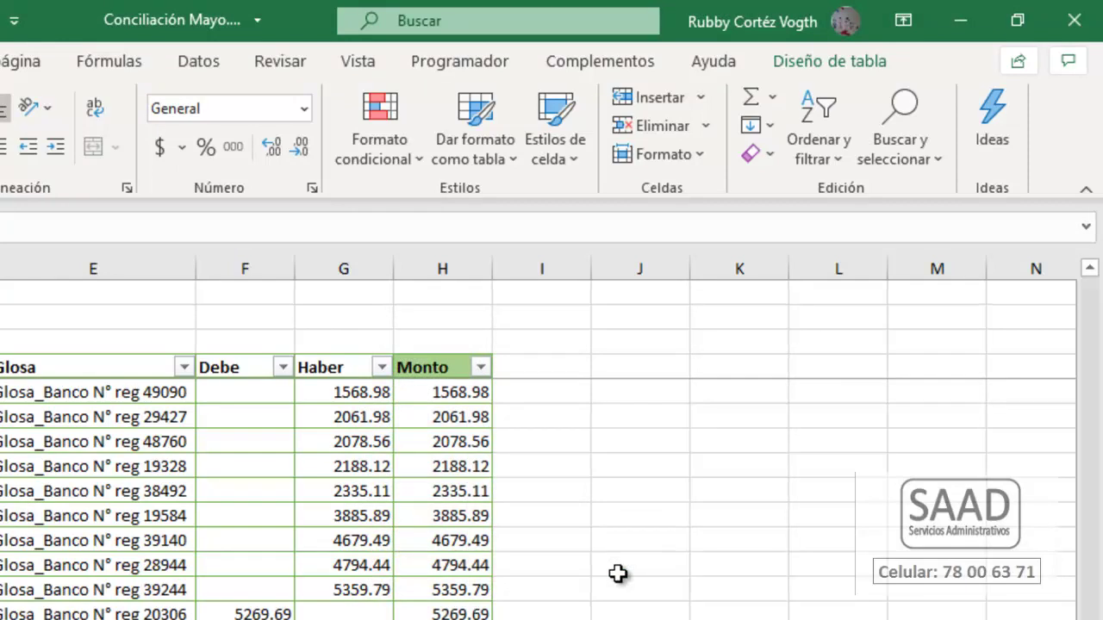
scroll(618, 573, down, 1)
scroll(619, 573, down, 1)
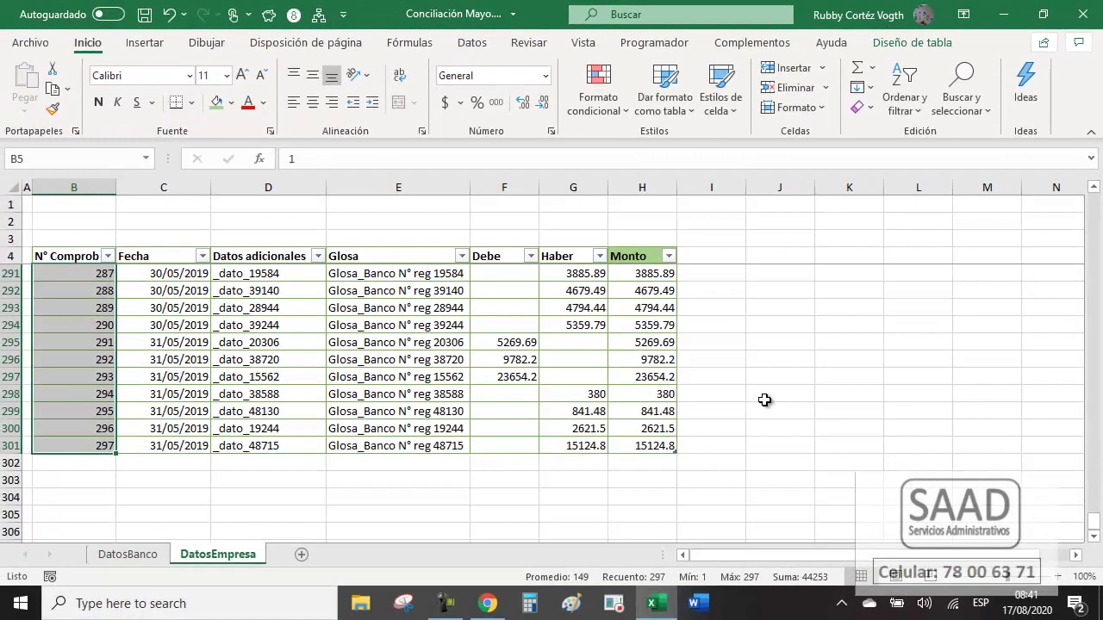
key(Up)
key(Down)
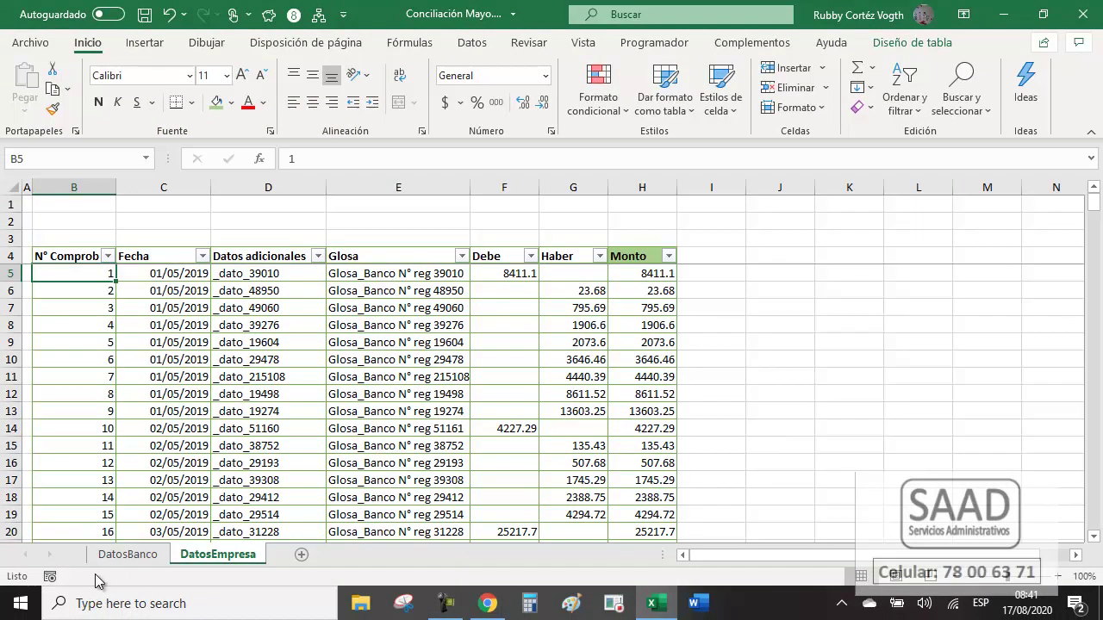
On DatosBanco, enter 1 in B5 and select the N° Comp column to the table end.
click(129, 555)
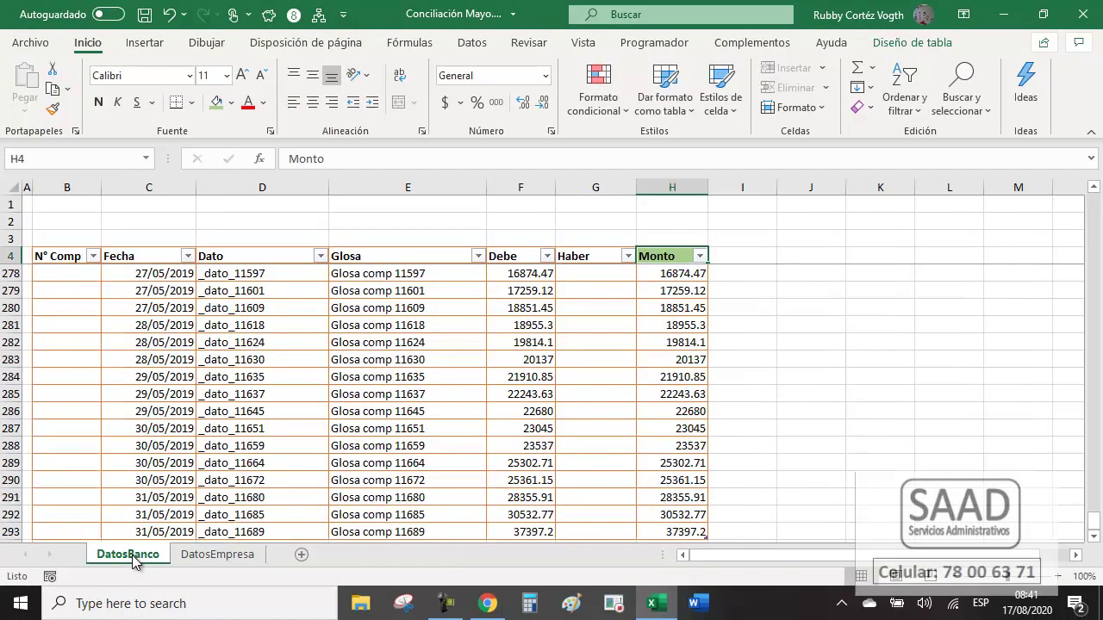
click(93, 223)
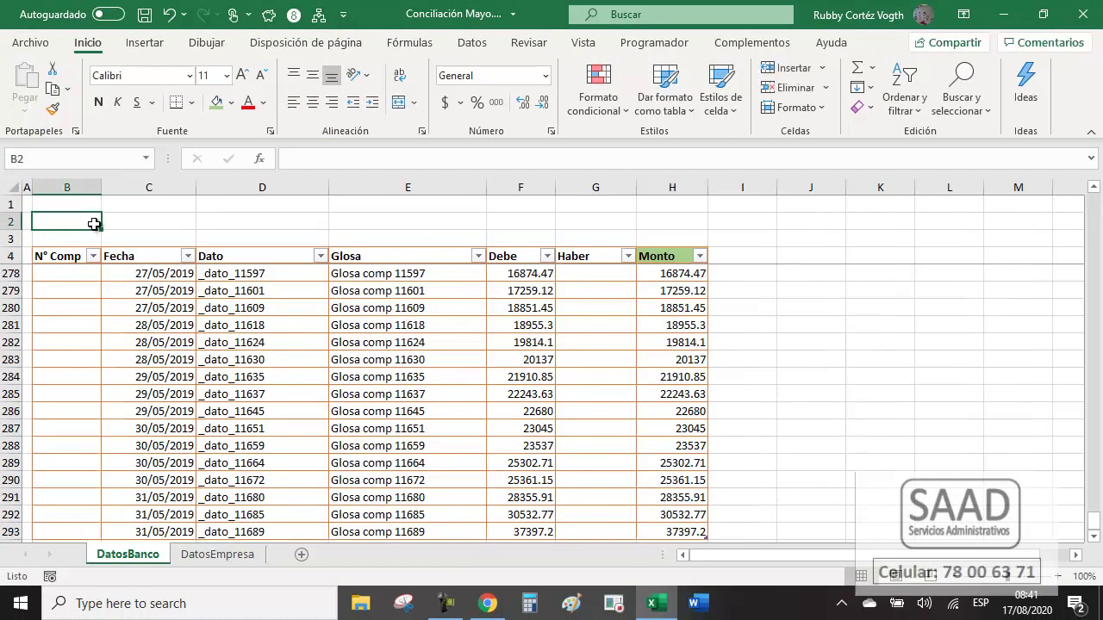
click(62, 273)
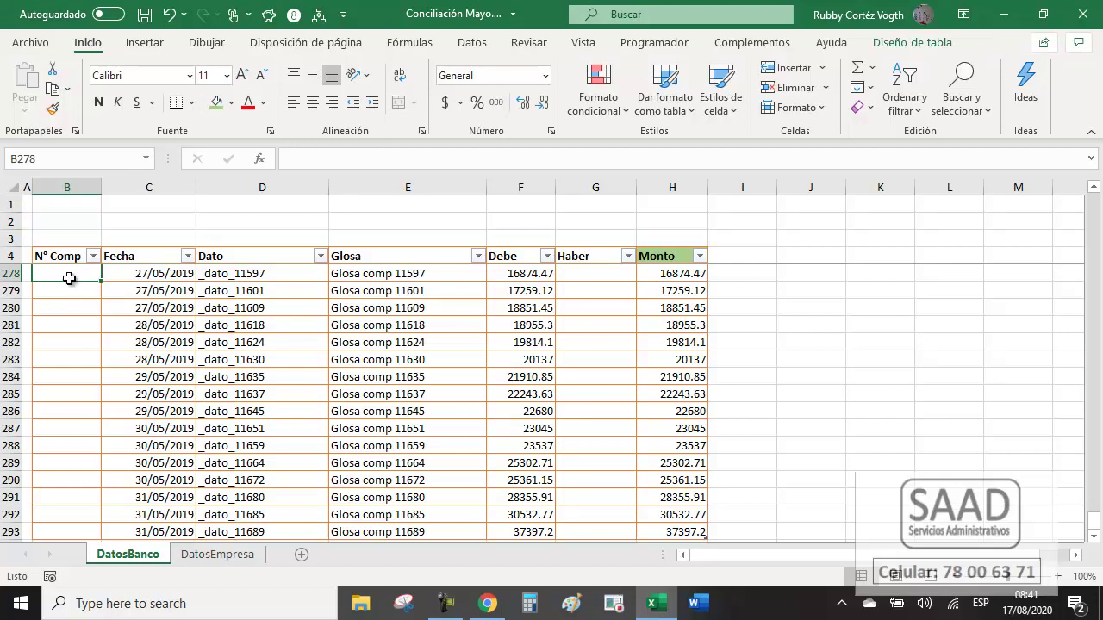
scroll(54, 284, up, 3)
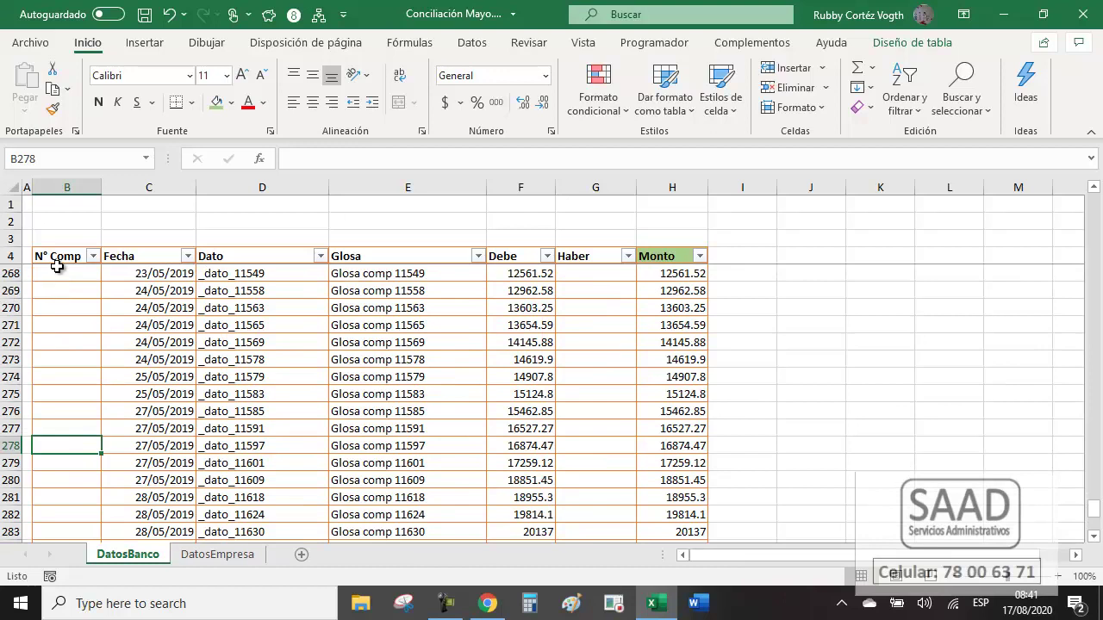
scroll(56, 266, down, 3)
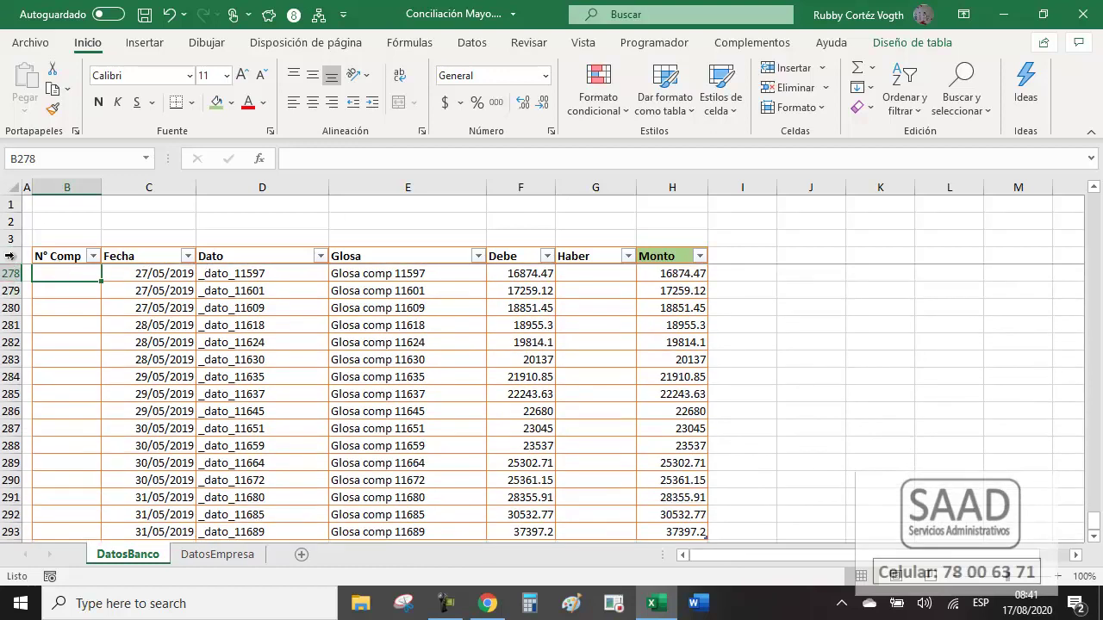
scroll(28, 280, up, 10)
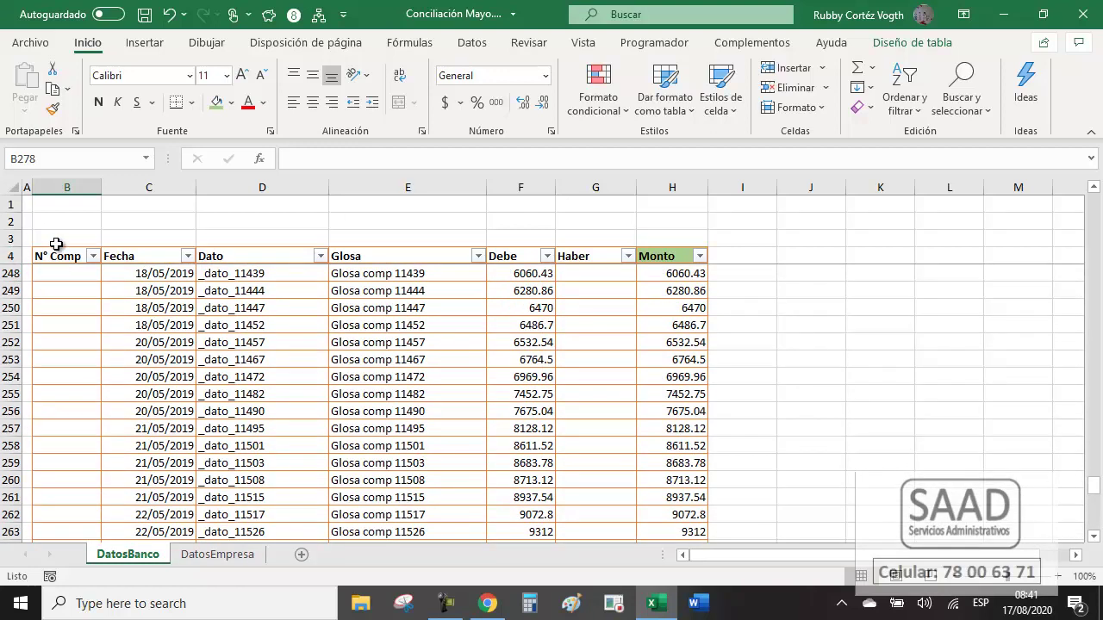
click(57, 241)
key(Down)
key(Down)
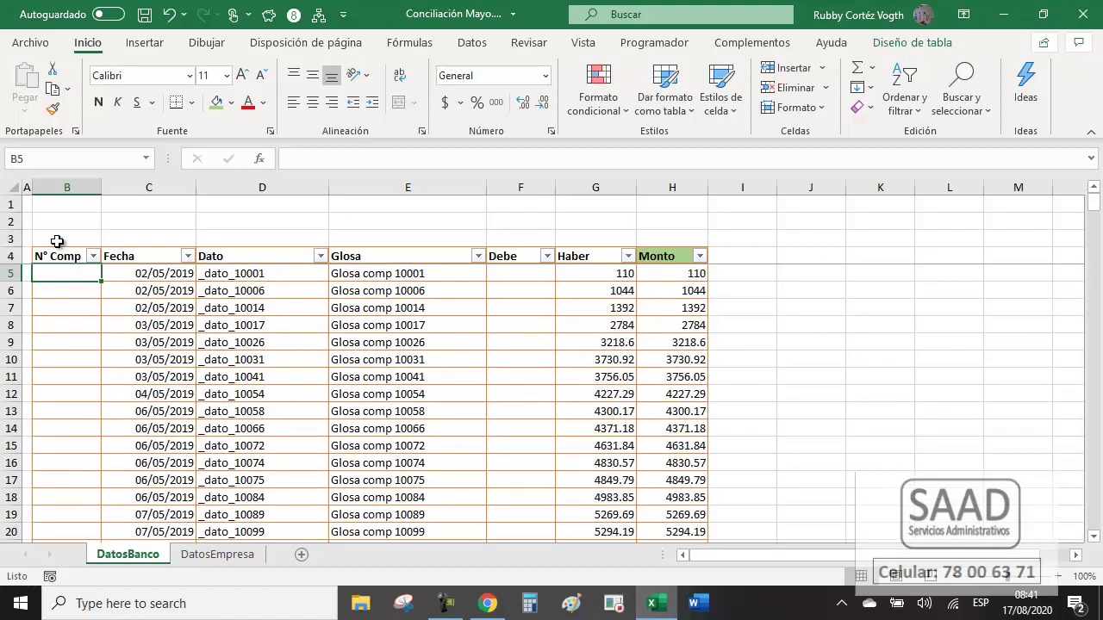
text(1)
key(Return)
key(Up)
key(ctrl+shift+Down)
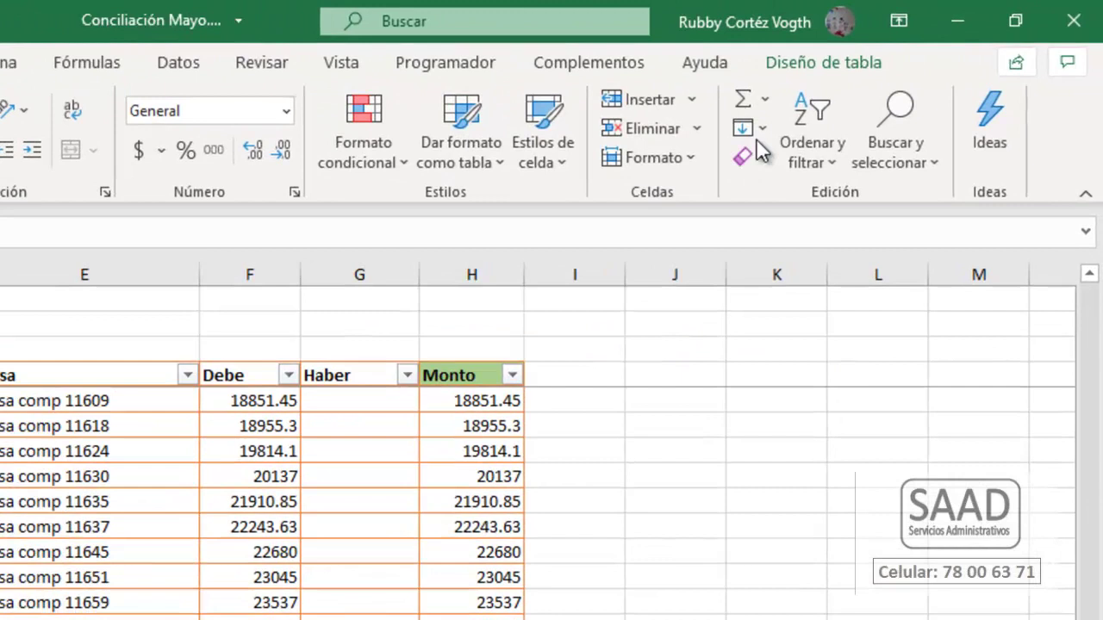
Fill the selection as a linear series numbering the records 1 to 289.
click(835, 101)
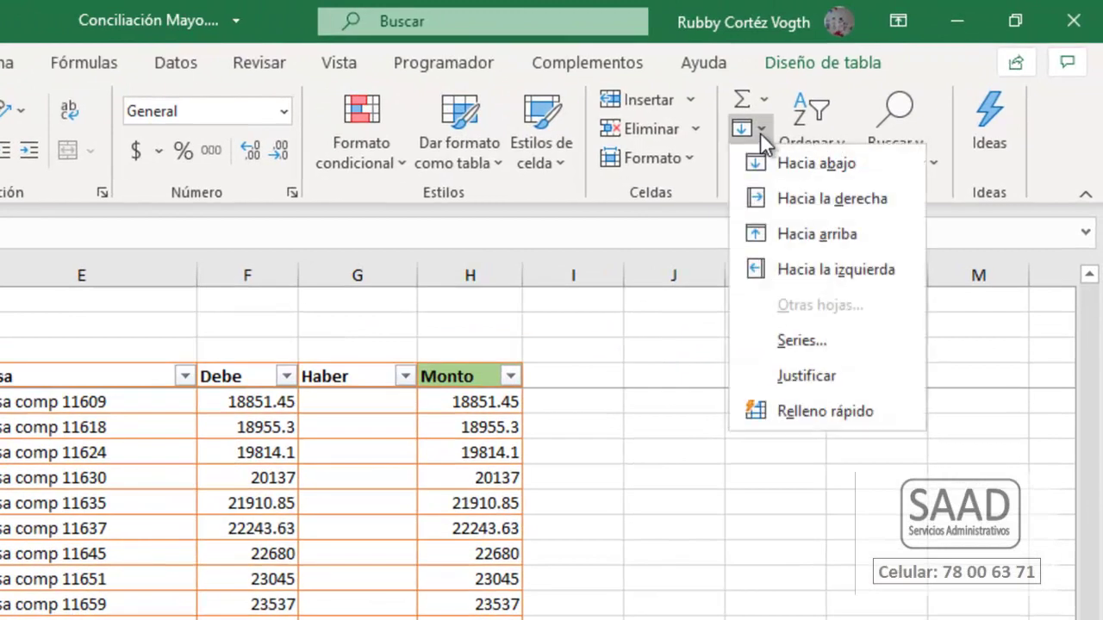
click(808, 340)
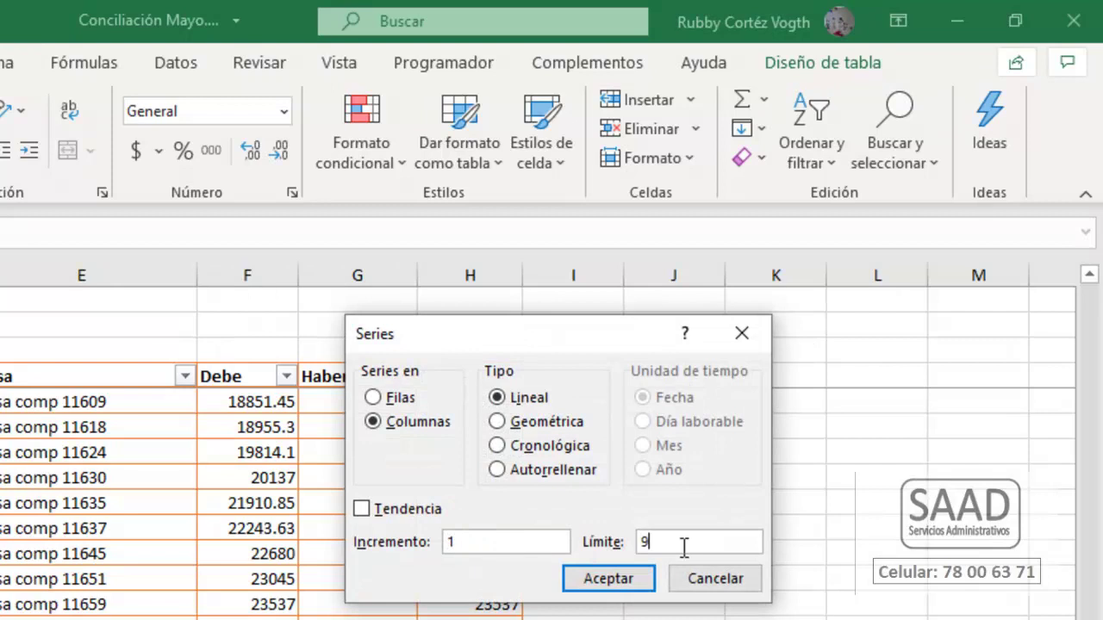
text(99999999999)
click(627, 578)
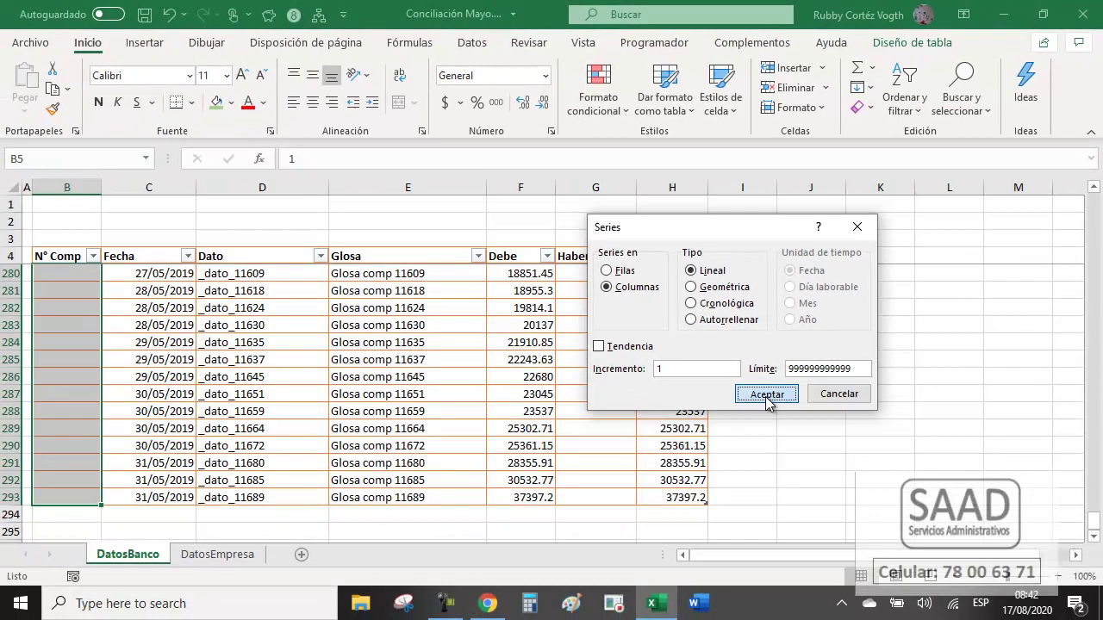
click(765, 398)
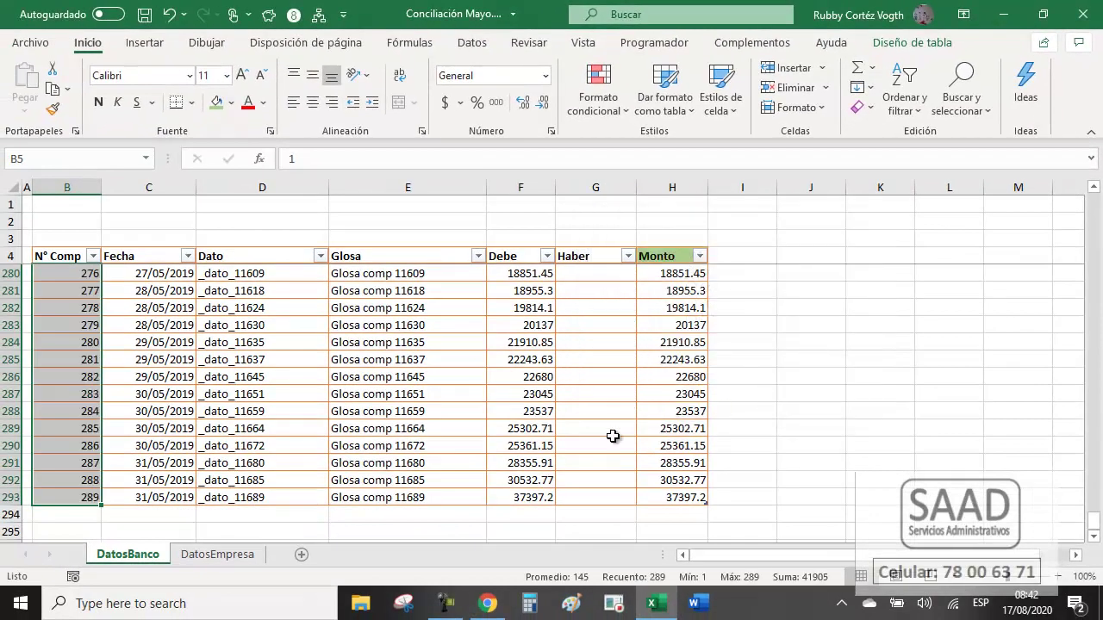
click(90, 496)
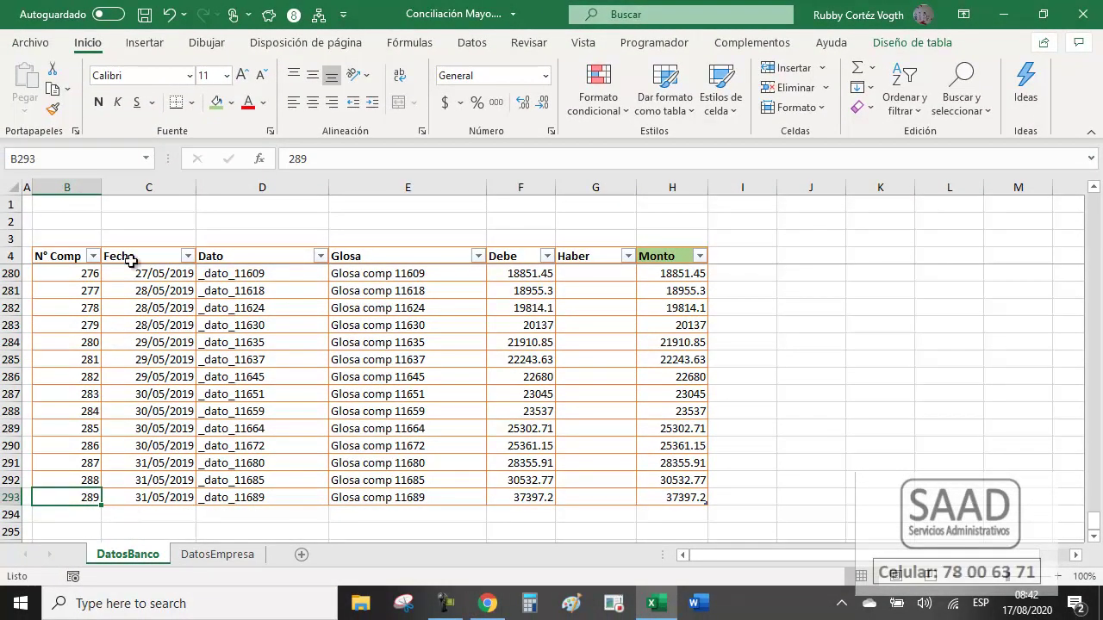
Remove the filter arrows from both the DatosBanco and DatosEmpresa tables.
click(472, 42)
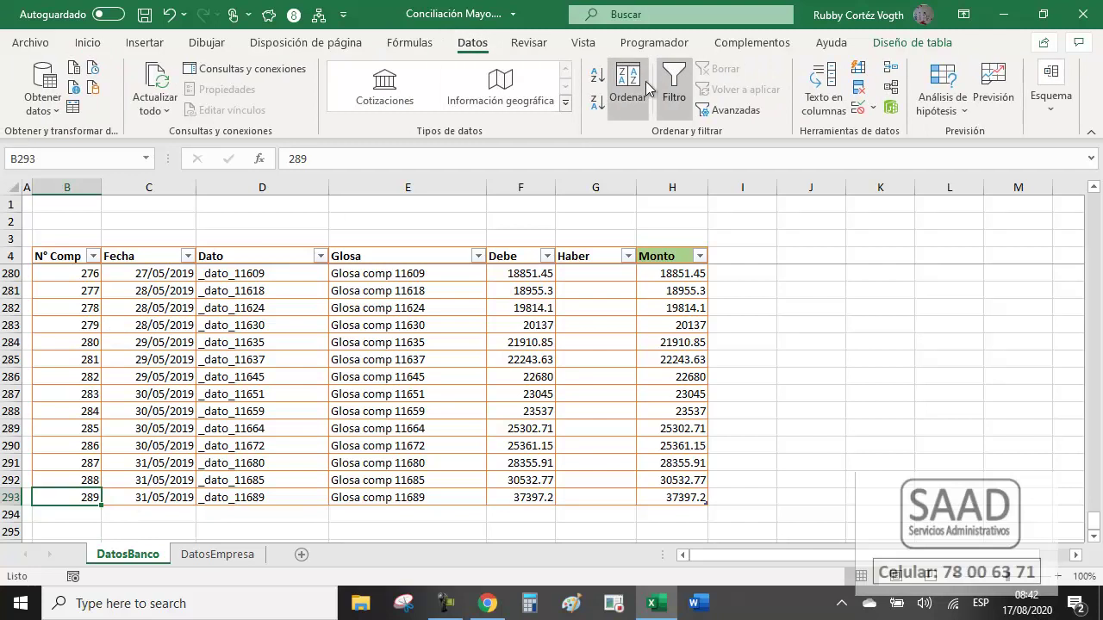
click(676, 81)
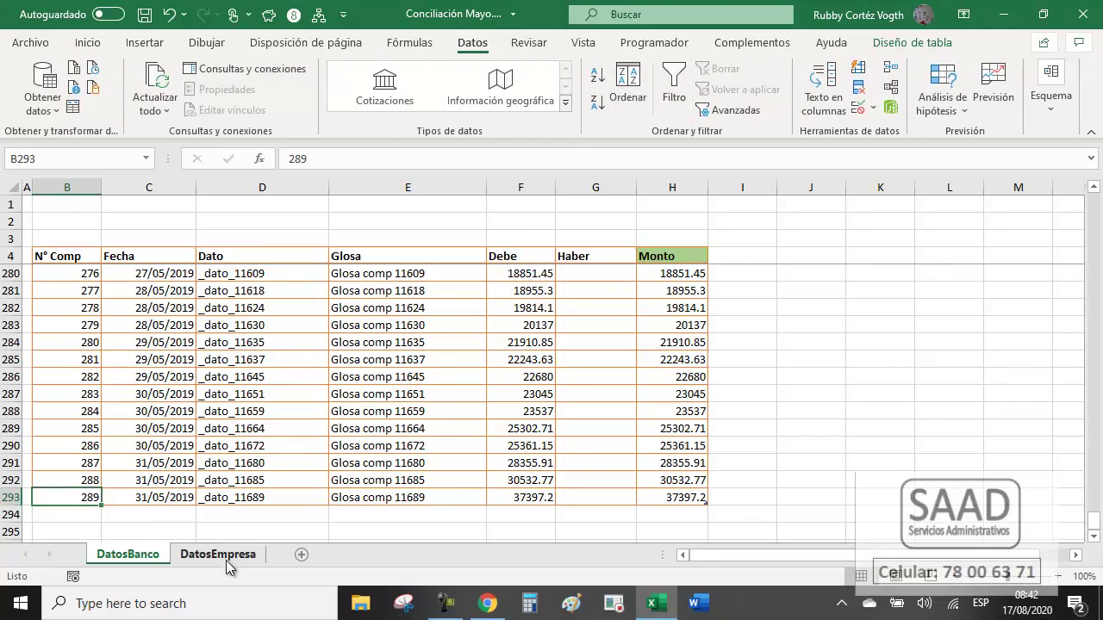
click(228, 559)
click(347, 390)
click(676, 86)
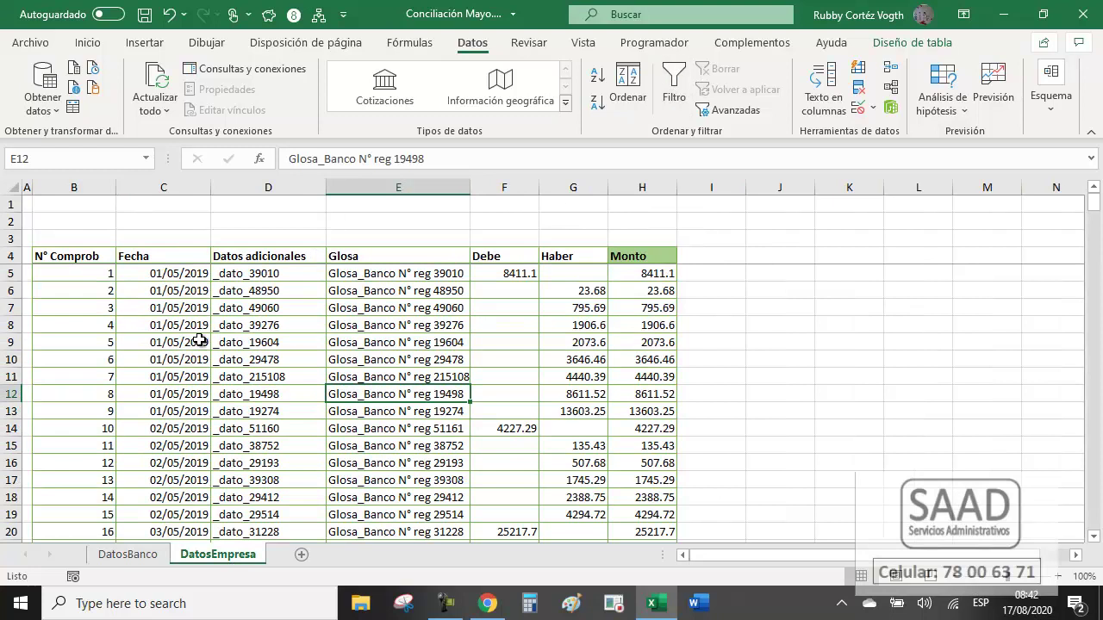
Renumber the DatosBanco N° Comp column as a linear series starting at 1001.
click(134, 556)
click(76, 256)
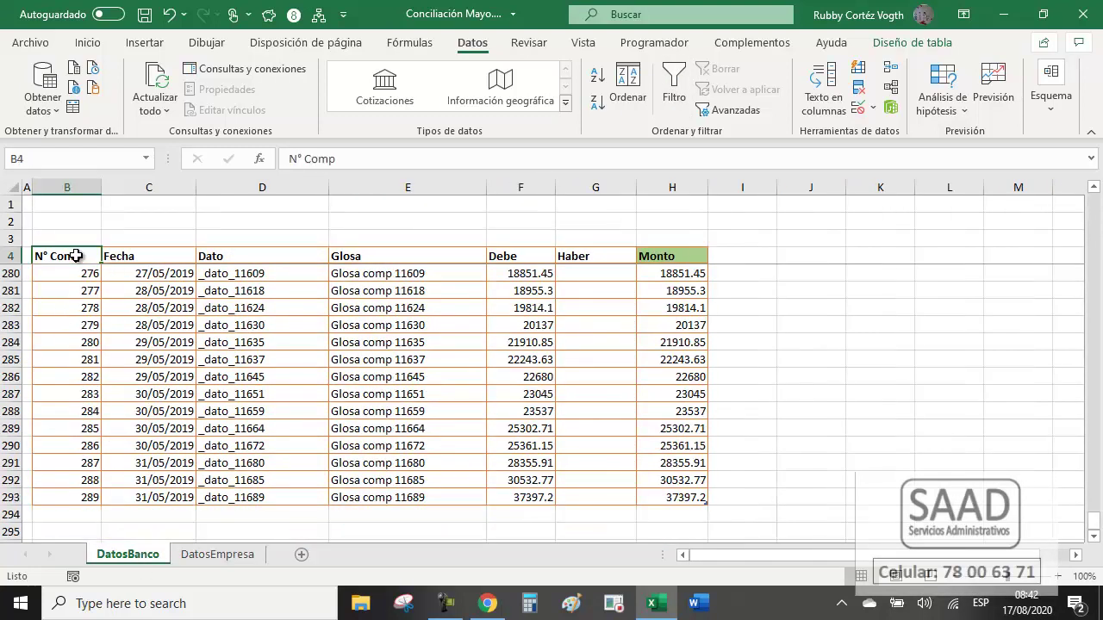
key(Down)
text(1001)
key(Return)
key(Up)
key(ctrl+shift+Down)
click(87, 42)
click(861, 87)
click(906, 240)
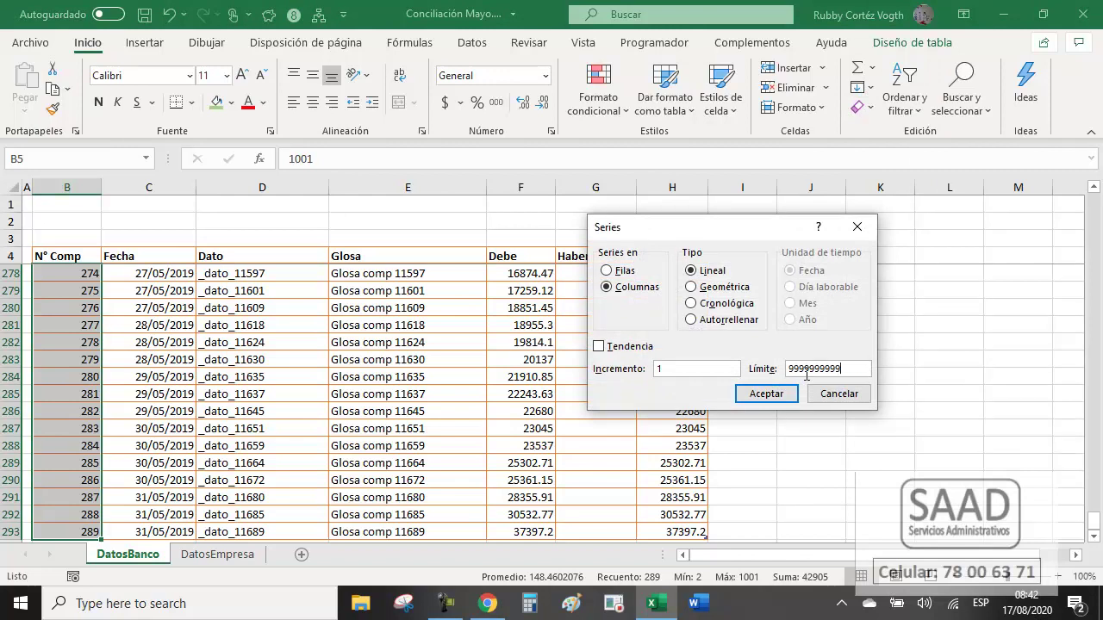
key(Return)
scroll(805, 373, down, 1)
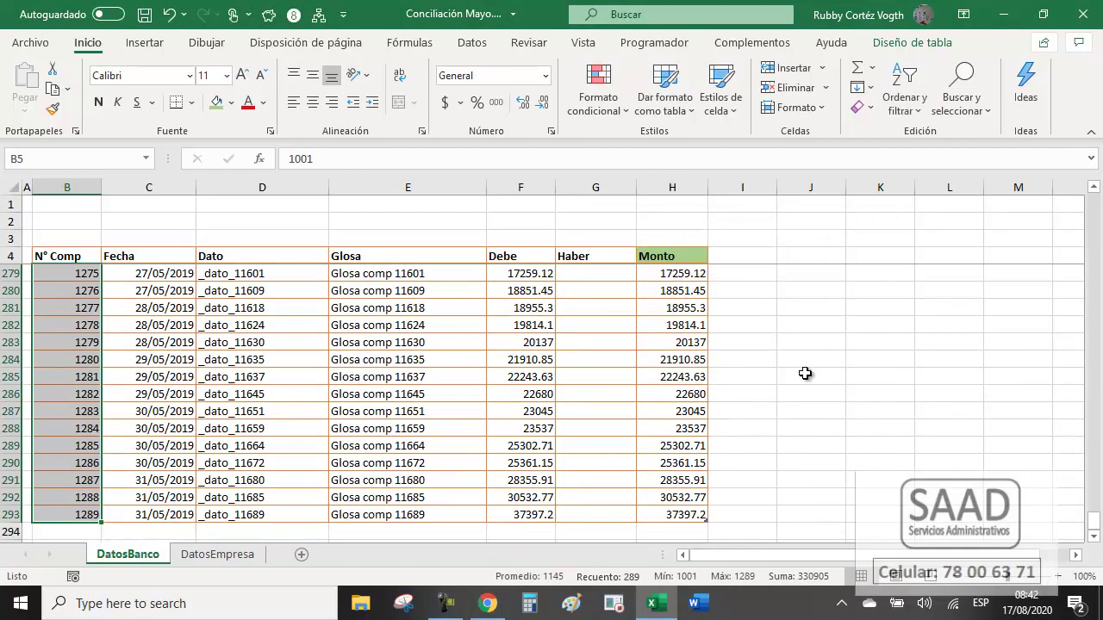
click(232, 554)
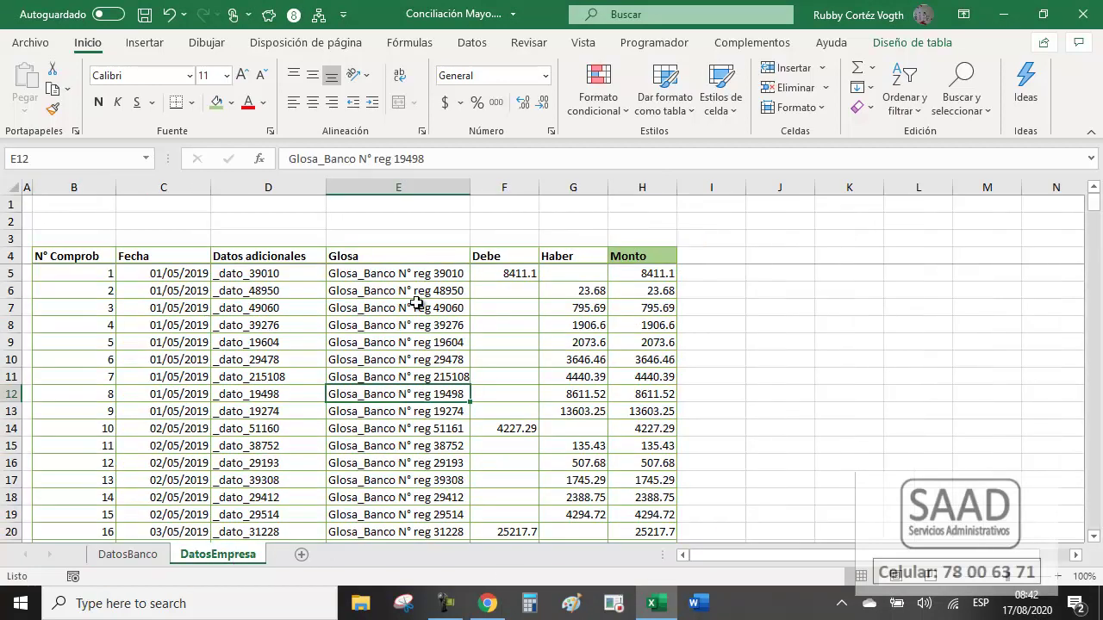
key(alt+v)
key(z)
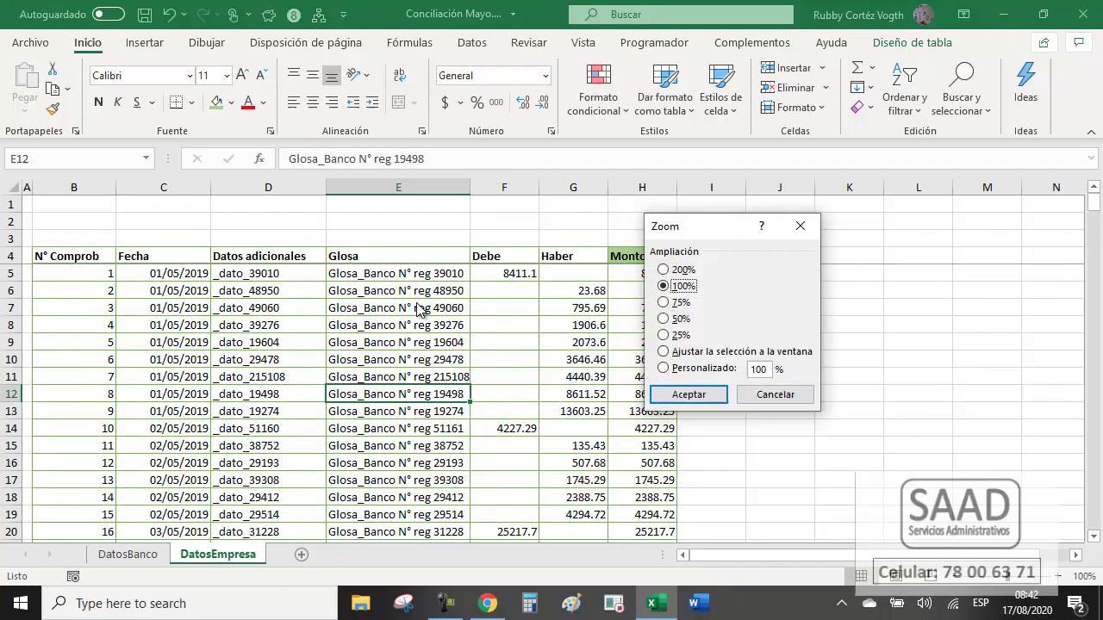
key(Escape)
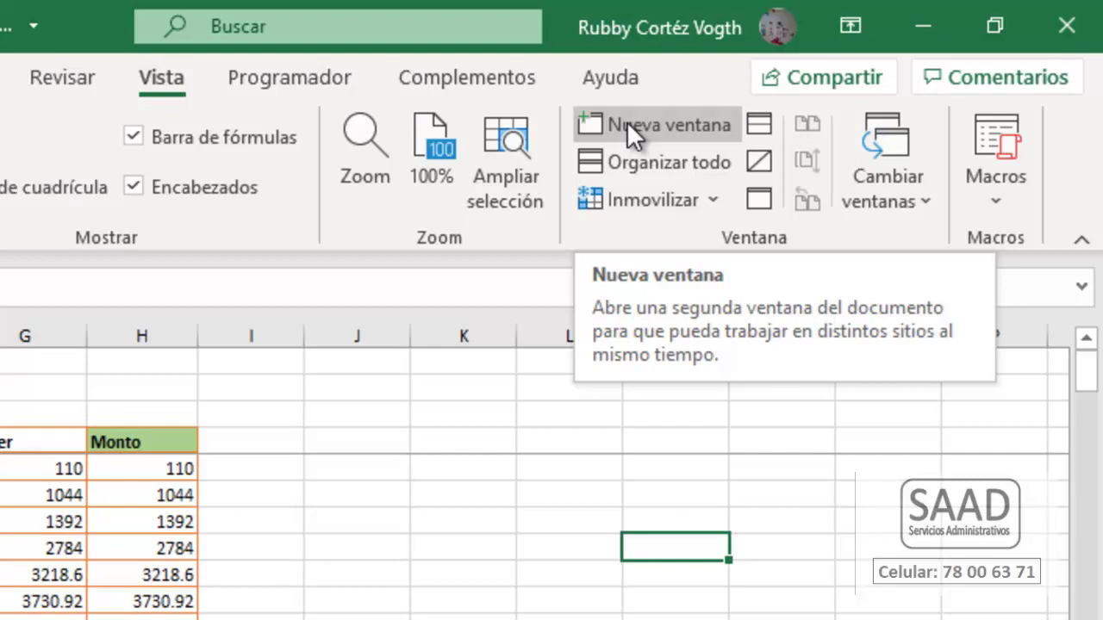
Open the workbook in a new window and enter test text 'rrfrfrf' in E1 of window 1.
click(627, 120)
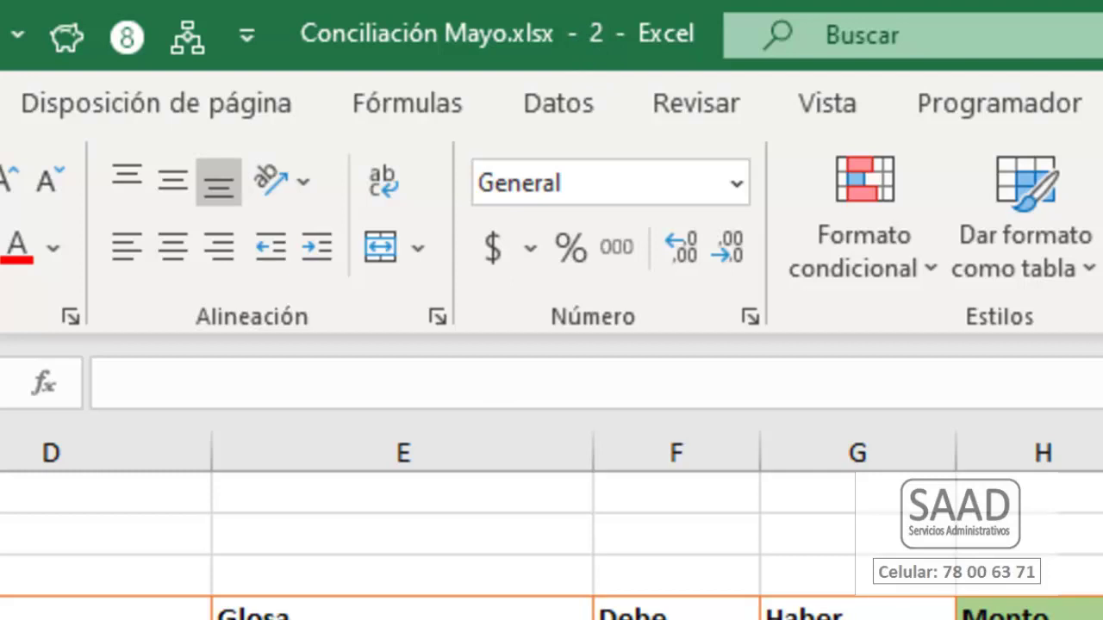
key(alt+Tab)
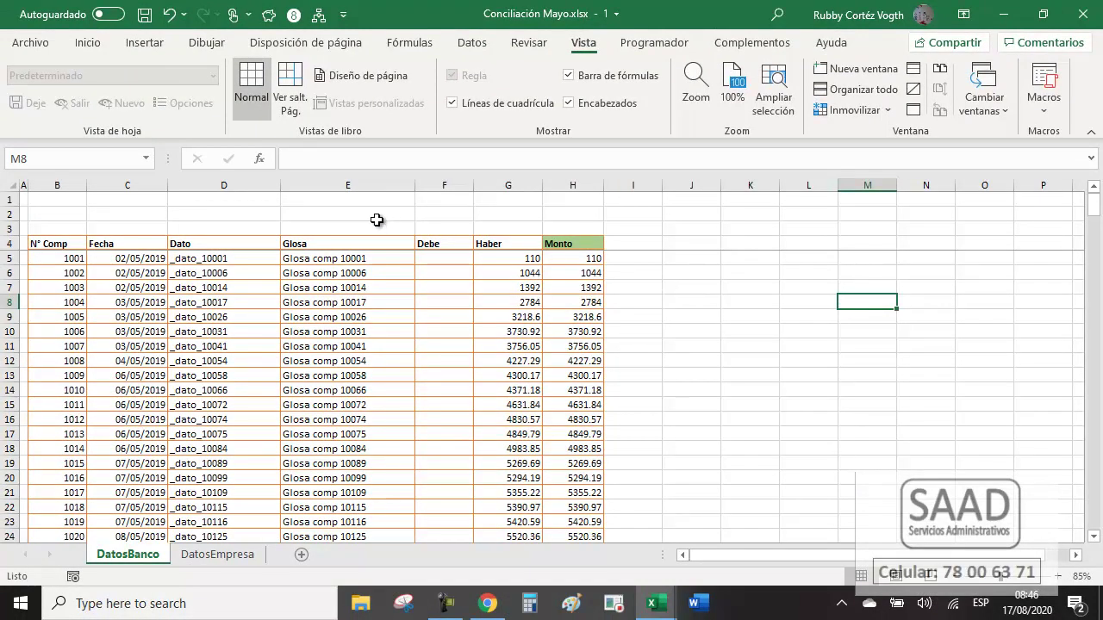
click(342, 204)
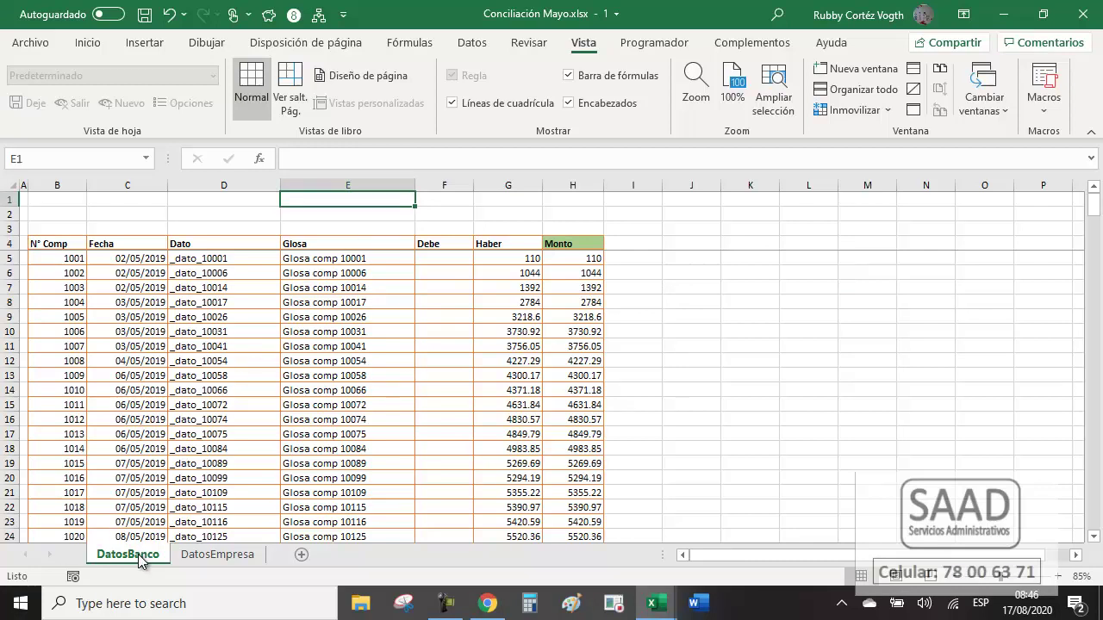
text(rrfrfrf)
key(Return)
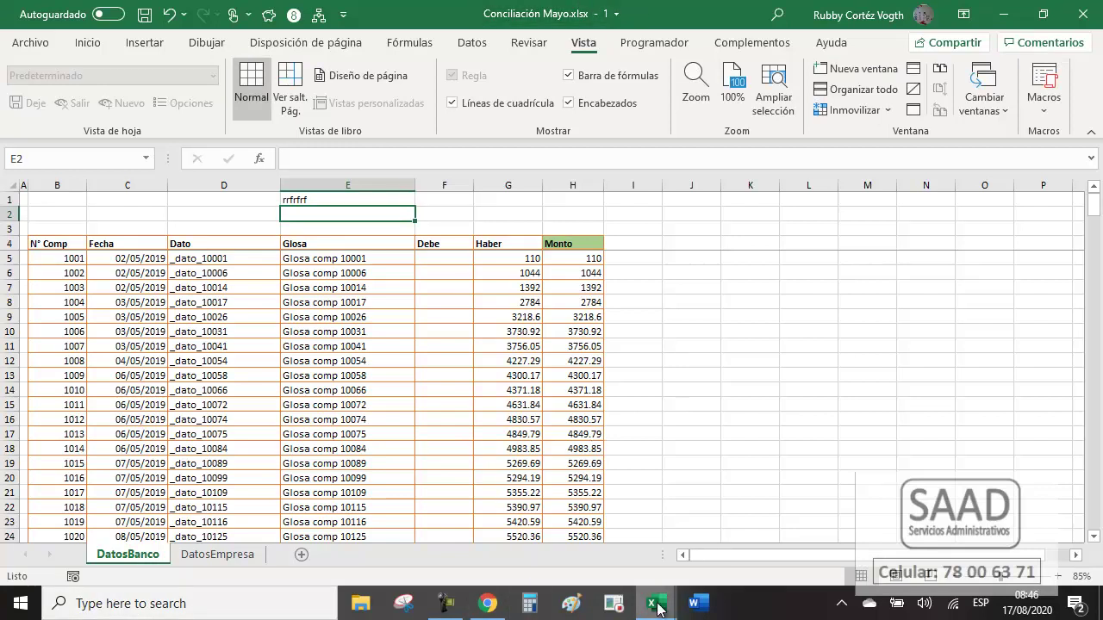
Confirm the test entry appears in window 2, delete it from E1, and return to window 1.
mouse_move(653, 604)
click(726, 522)
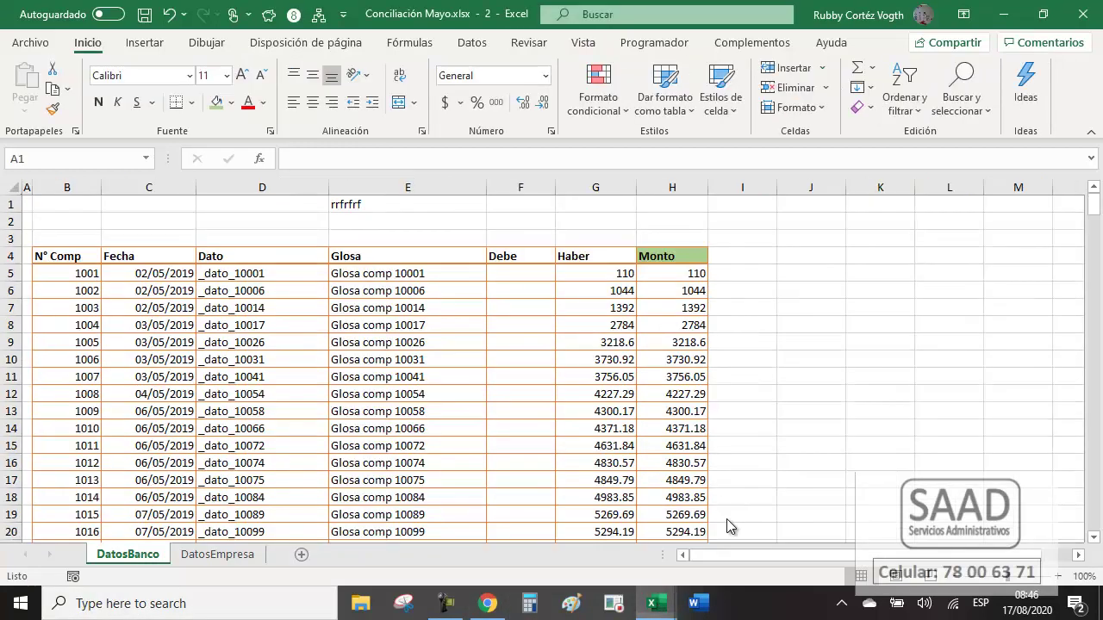
click(371, 207)
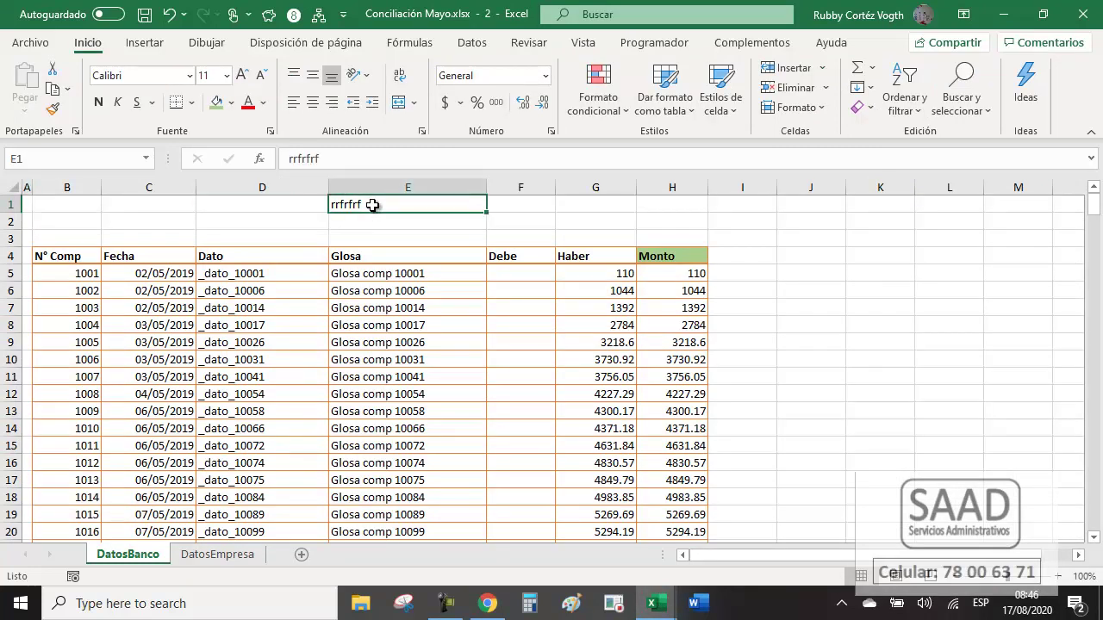
key(Delete)
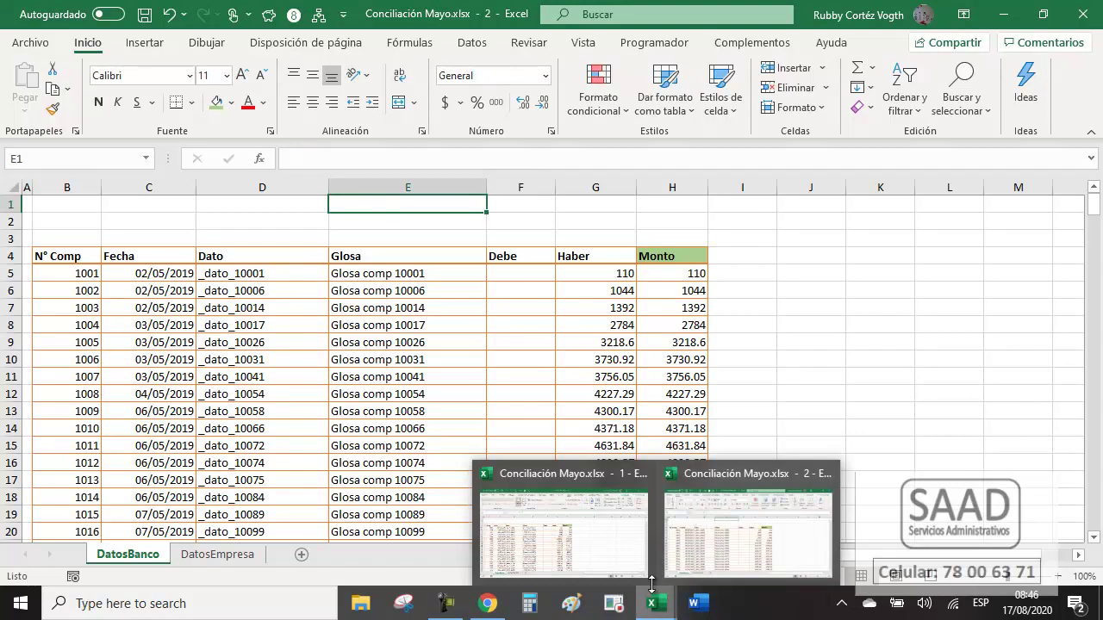
mouse_move(652, 603)
click(651, 579)
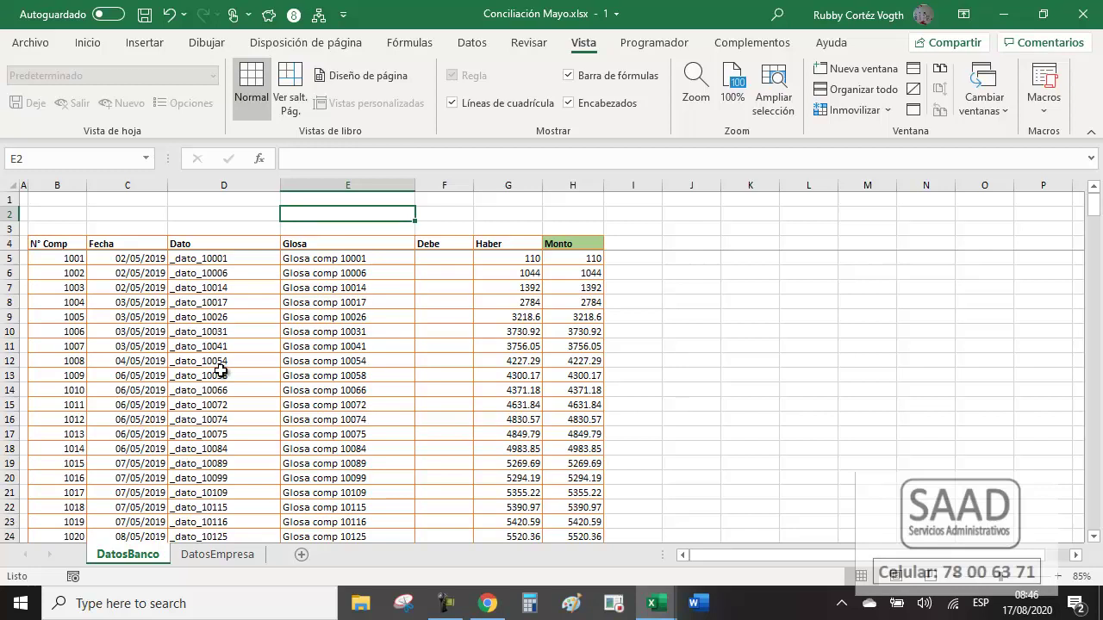
Narrow columns B through E and adjust the widths of the following columns.
drag(86, 184, 62, 198)
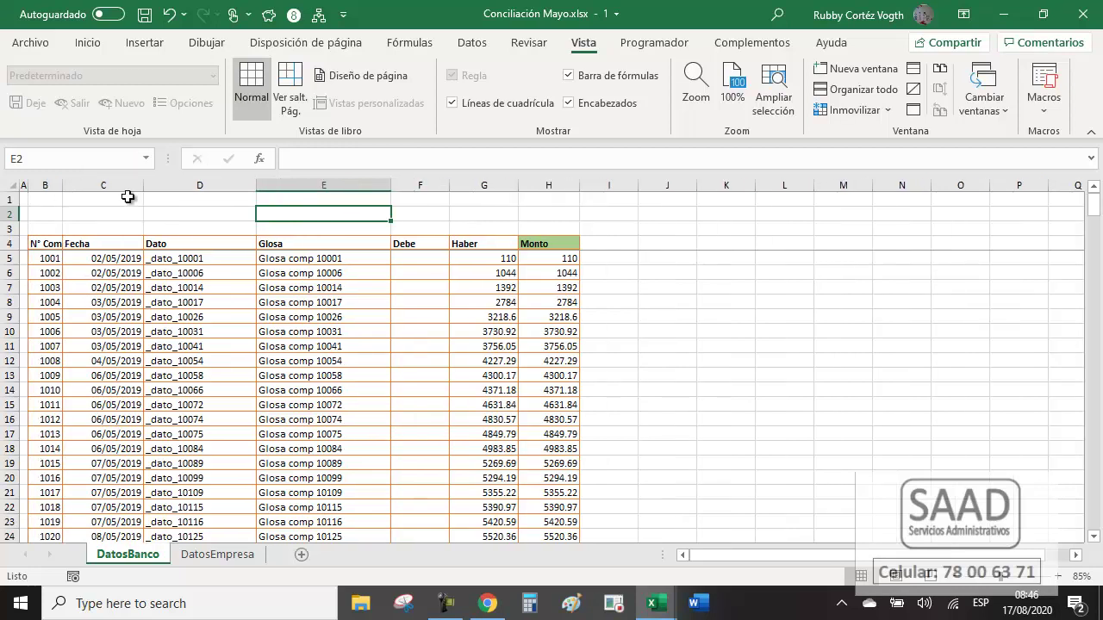
drag(143, 190, 123, 189)
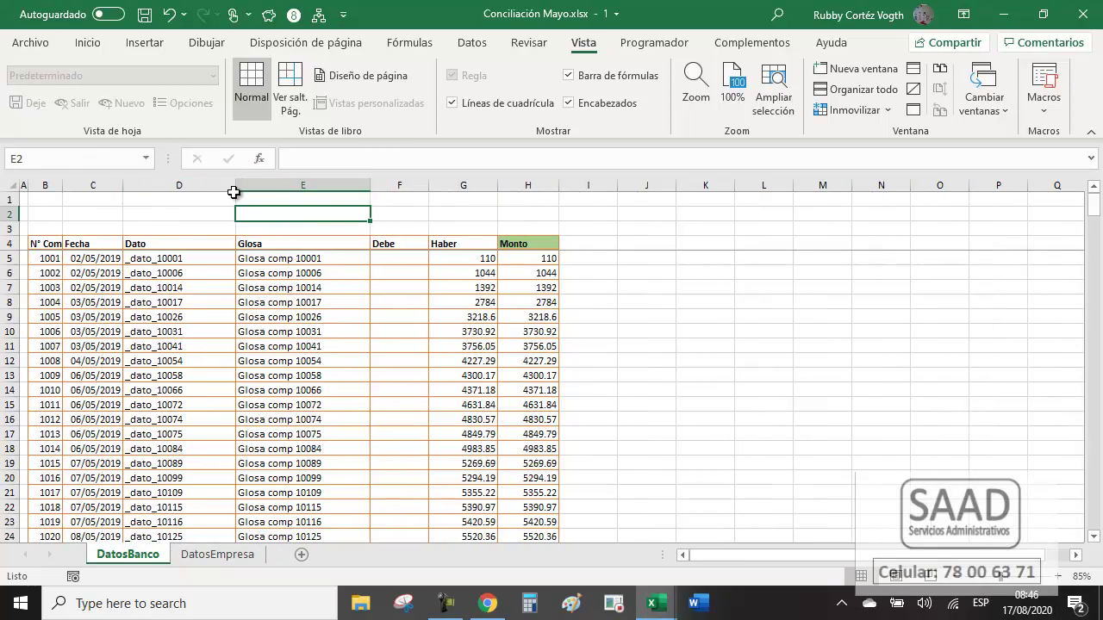
drag(234, 189, 193, 188)
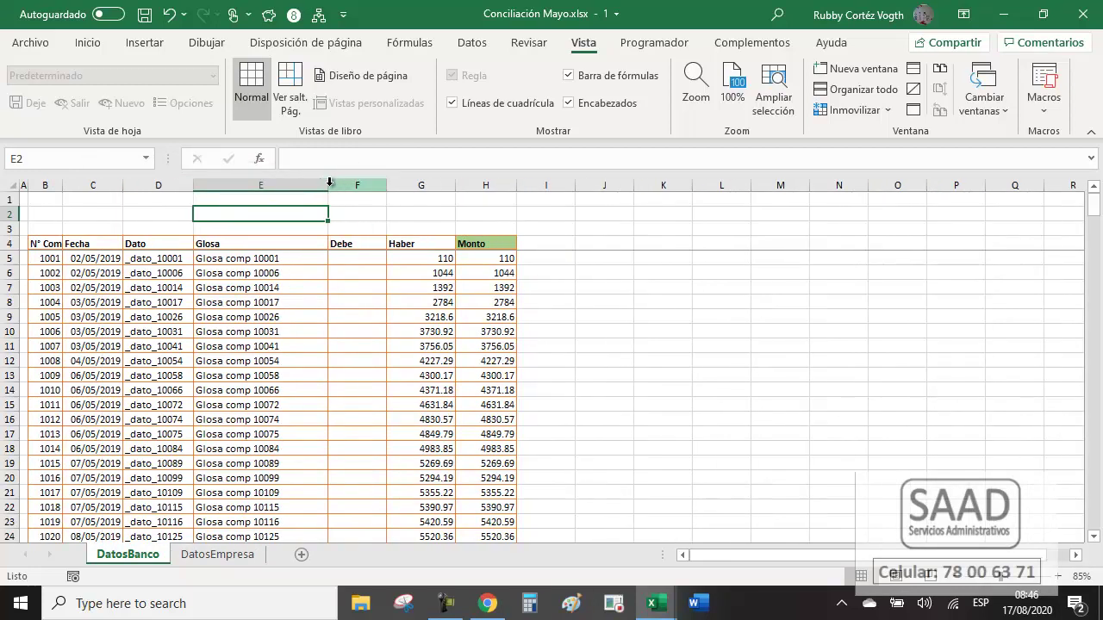
drag(328, 185, 285, 185)
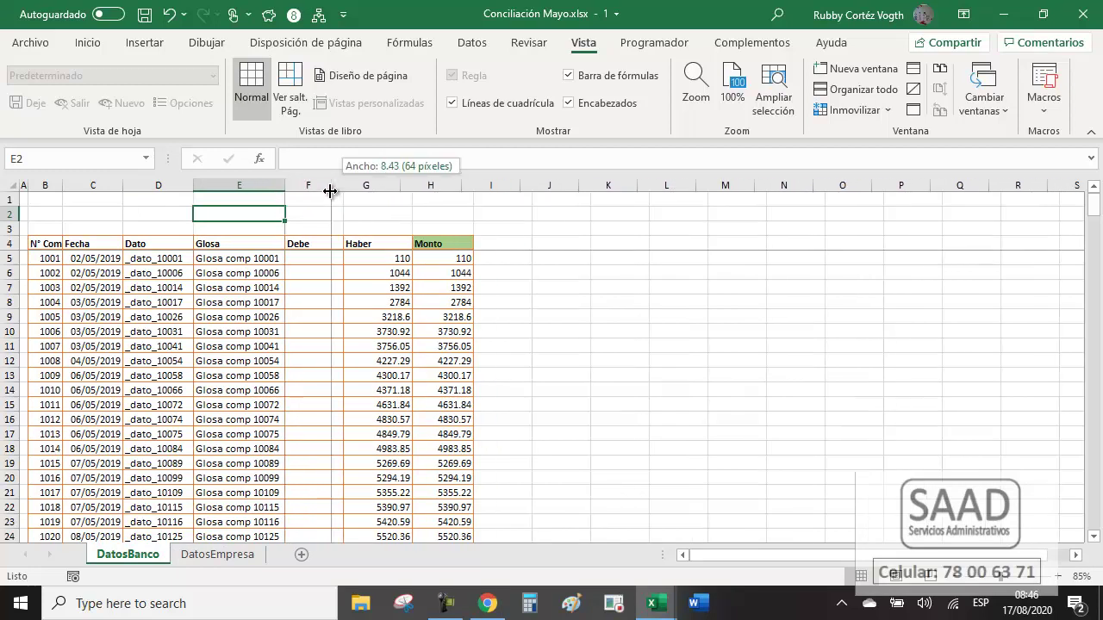
drag(332, 190, 331, 187)
mouse_move(400, 185)
mouse_down()
mouse_move(385, 186)
mouse_move(432, 187)
mouse_up()
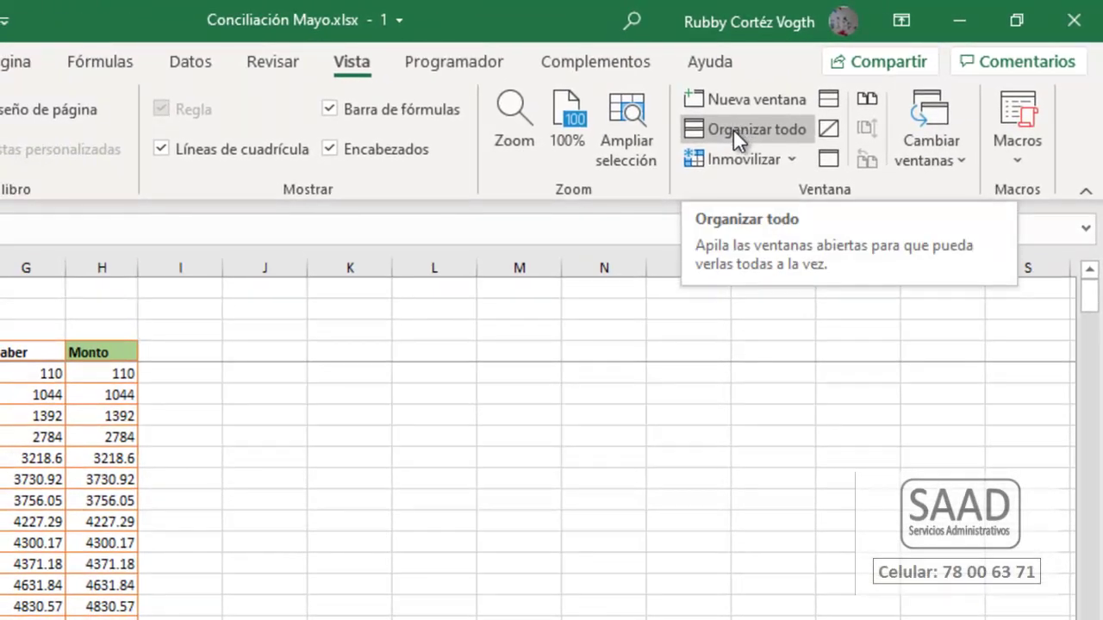
Arrange the two workbook windows side by side vertically.
click(734, 130)
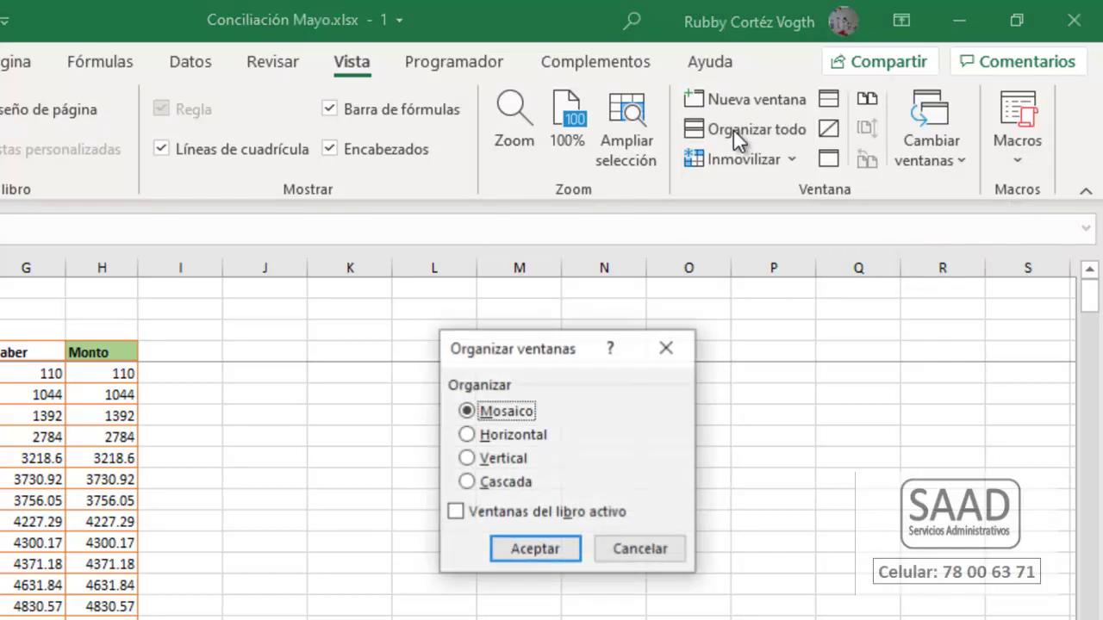
click(503, 458)
click(535, 549)
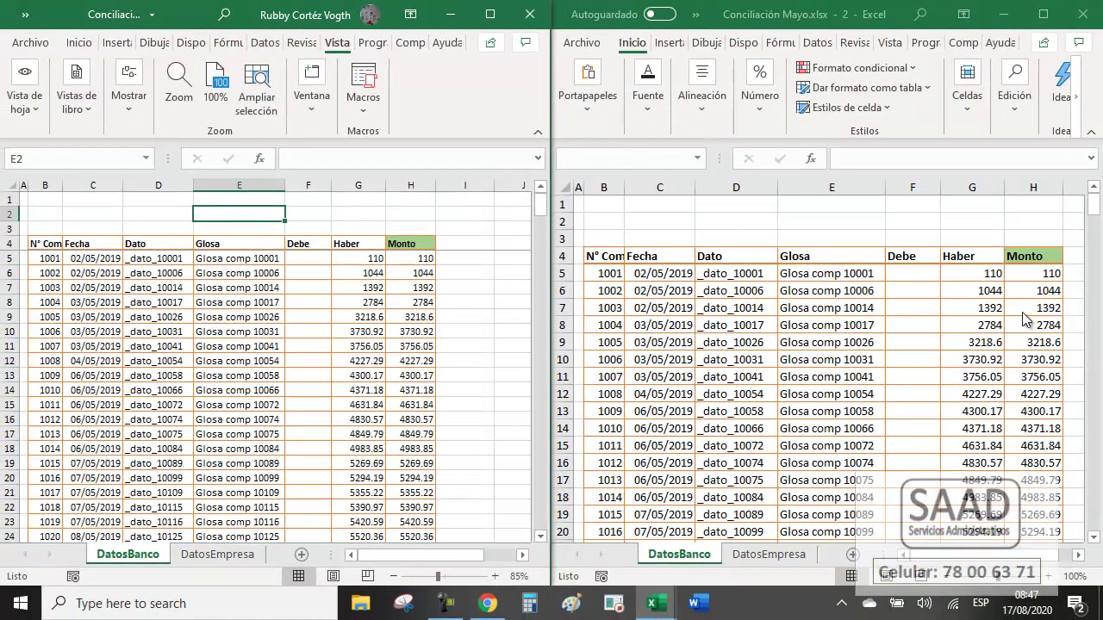
Resize the left window's edge so both windows fit neatly side by side.
drag(551, 324, 528, 324)
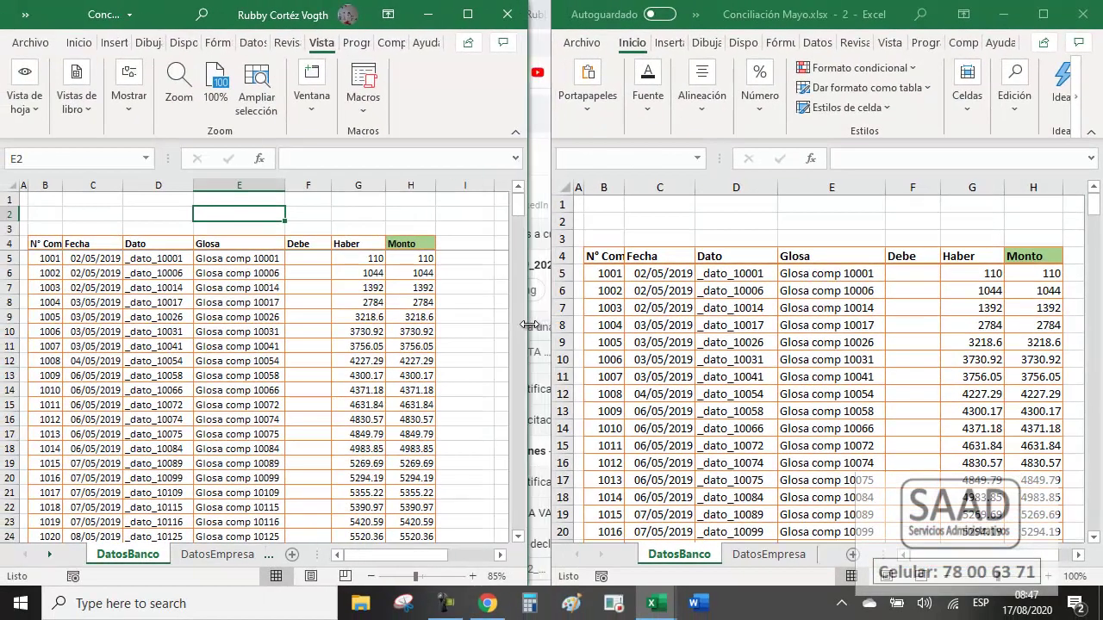
click(131, 19)
click(131, 17)
click(133, 17)
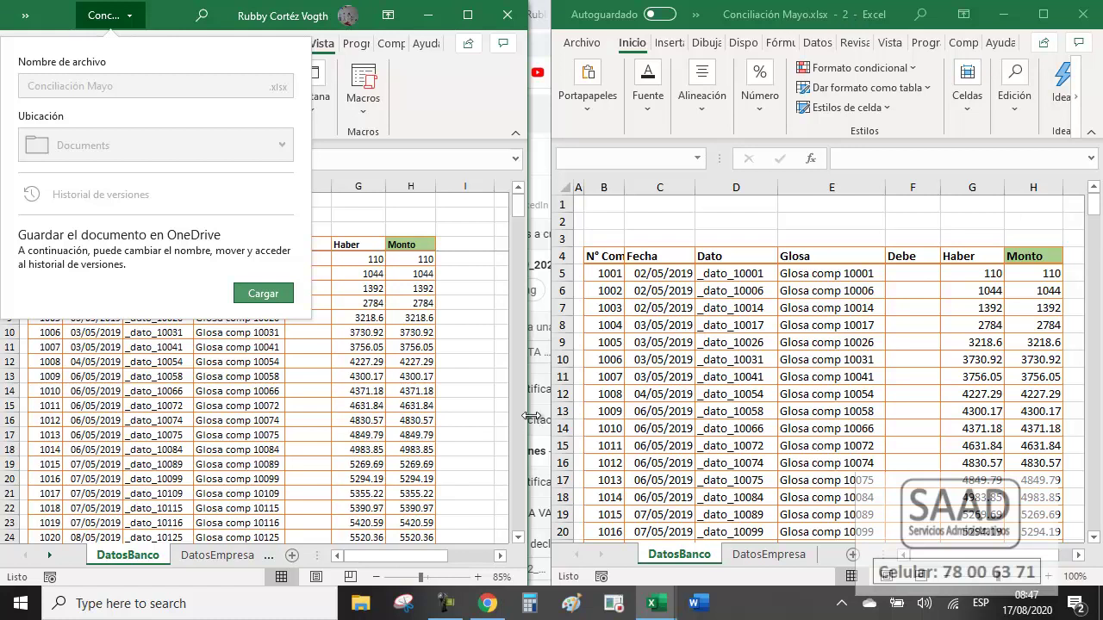
drag(530, 416, 541, 394)
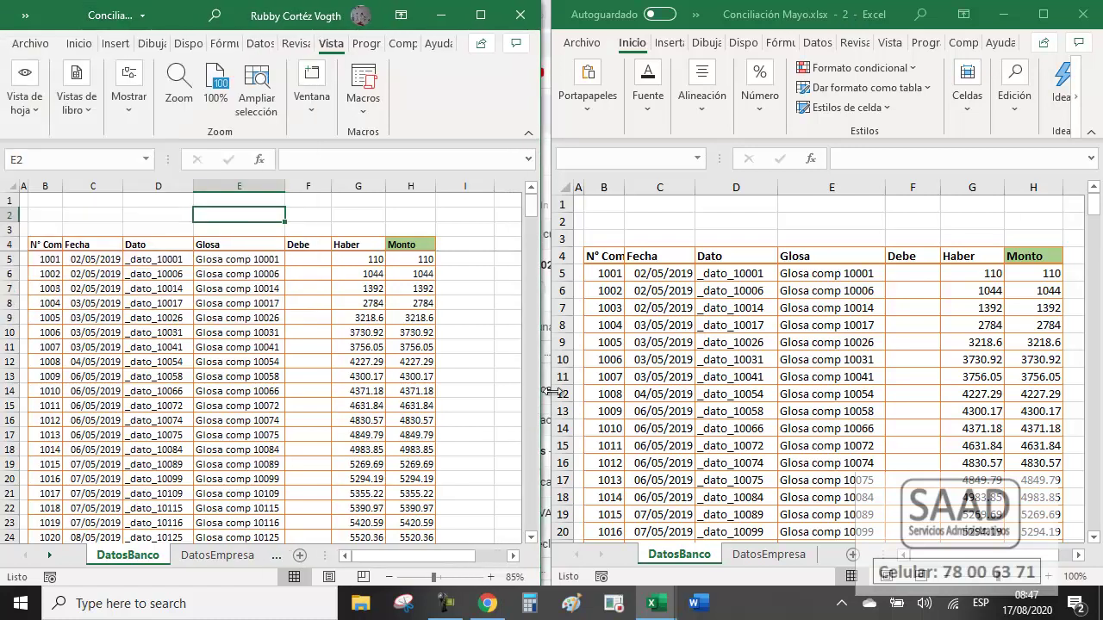
drag(548, 389, 543, 388)
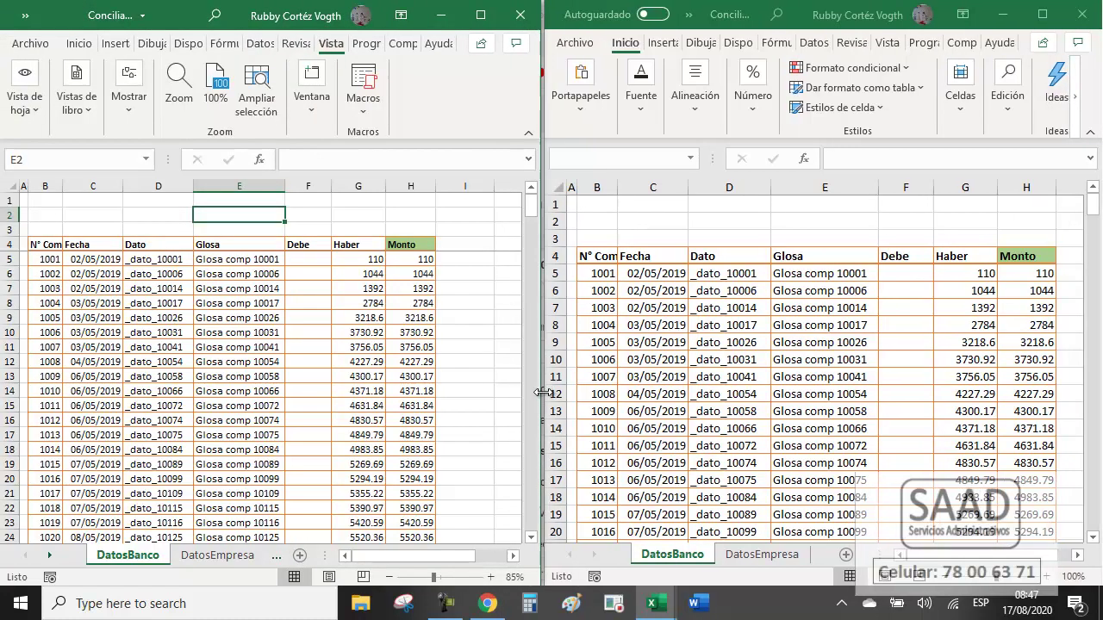
Show DatosEmpresa in the left window and narrow the Glosa, Datos adicionales and N° Comprob columns.
click(193, 558)
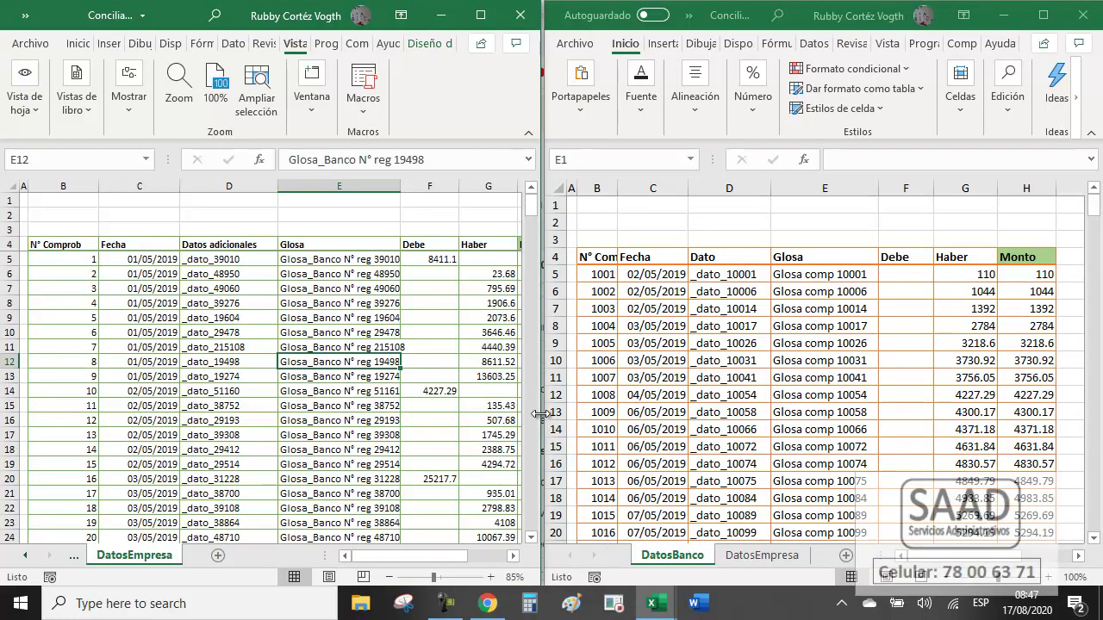
drag(540, 415, 544, 415)
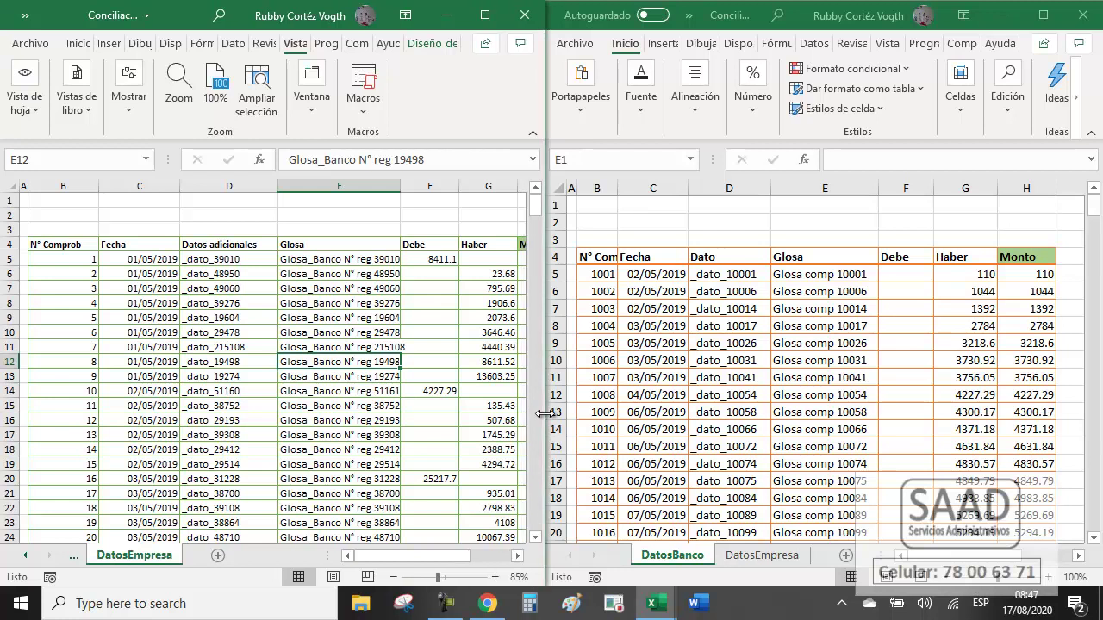
drag(388, 187, 363, 187)
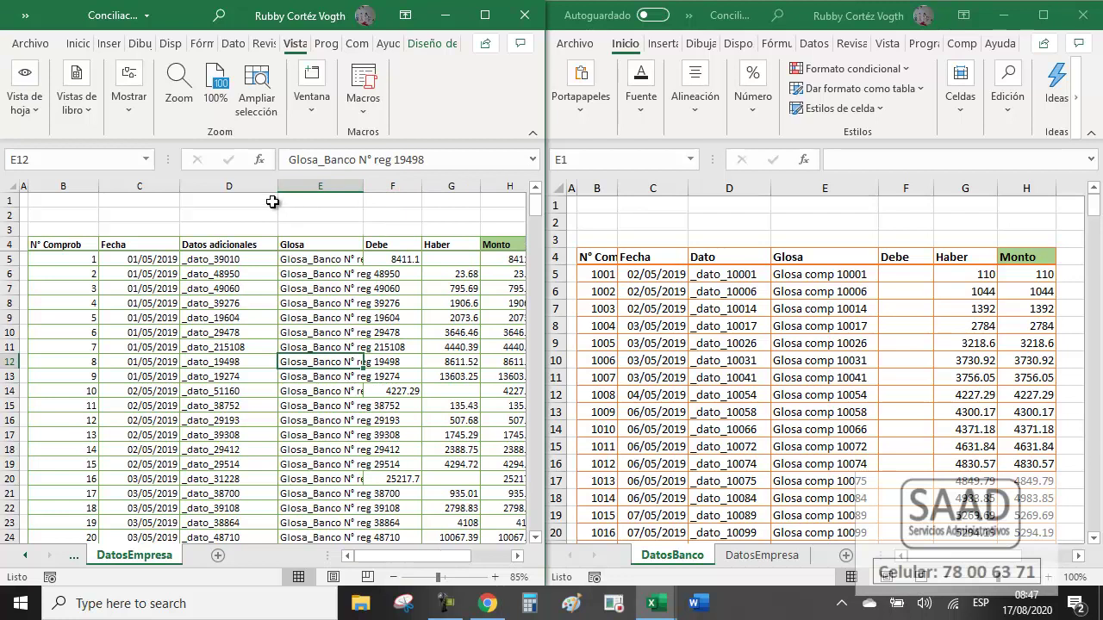
drag(277, 186, 248, 186)
drag(98, 187, 63, 186)
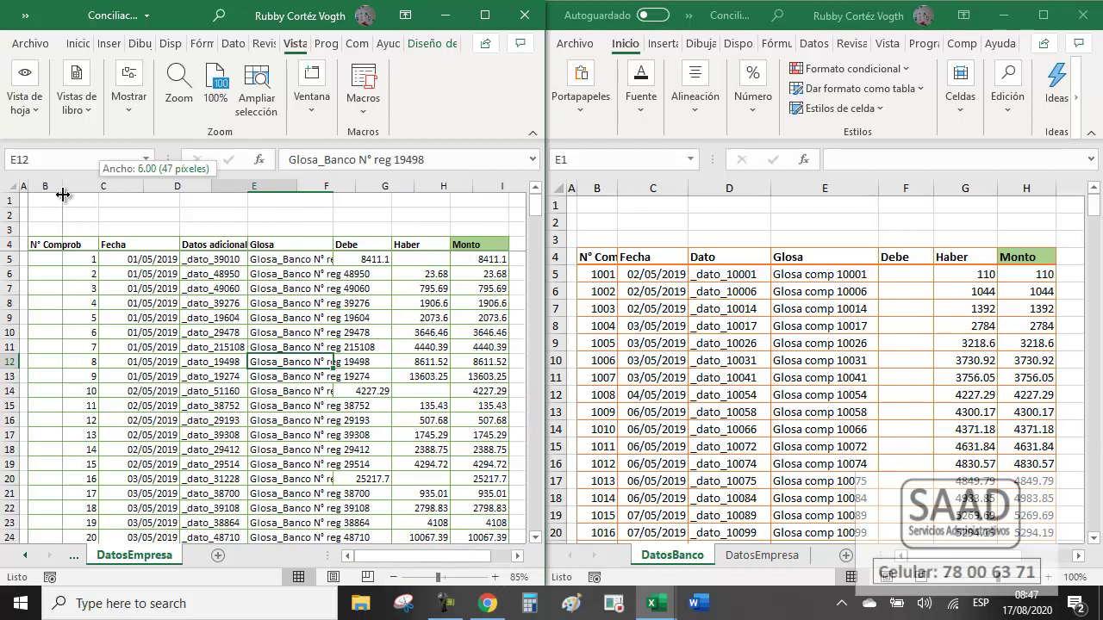
Sort the DatosEmpresa table by Monto from largest to smallest.
click(450, 249)
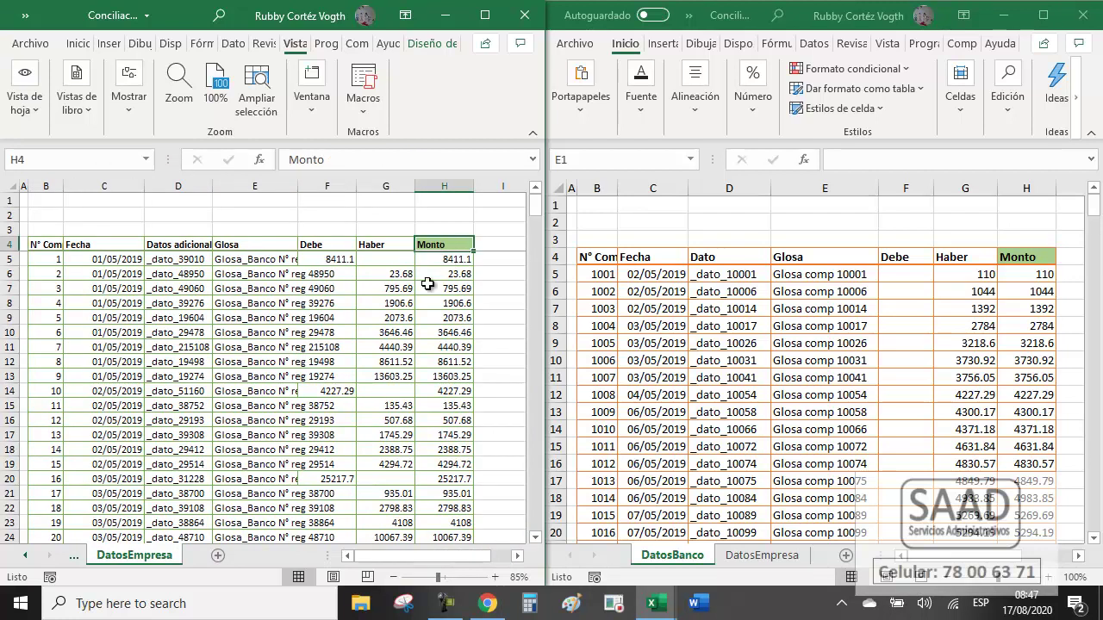
click(232, 43)
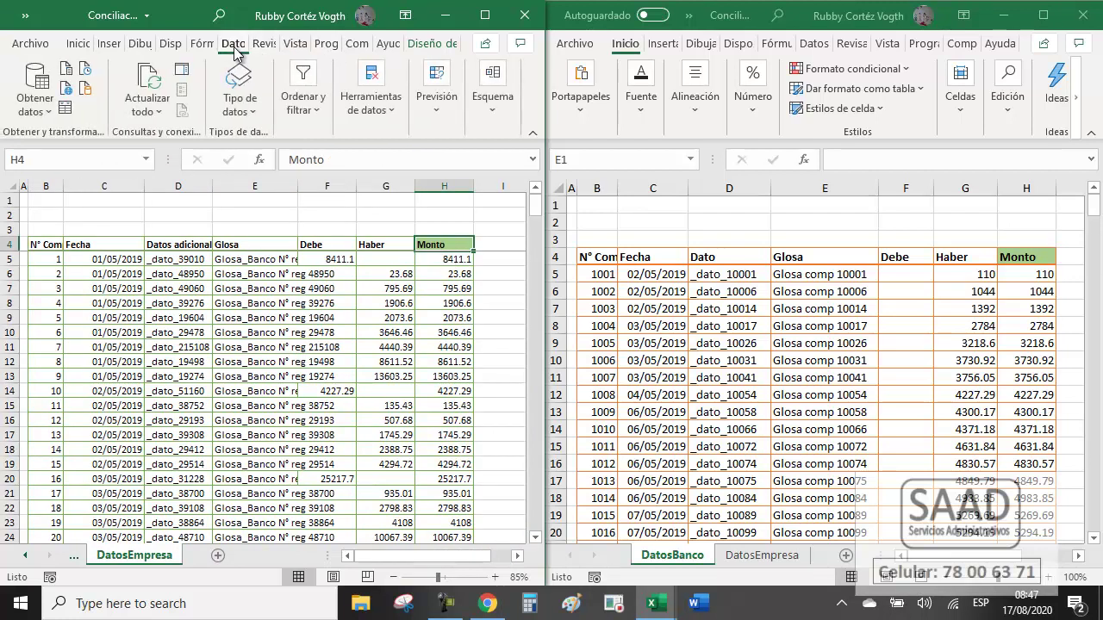
click(313, 96)
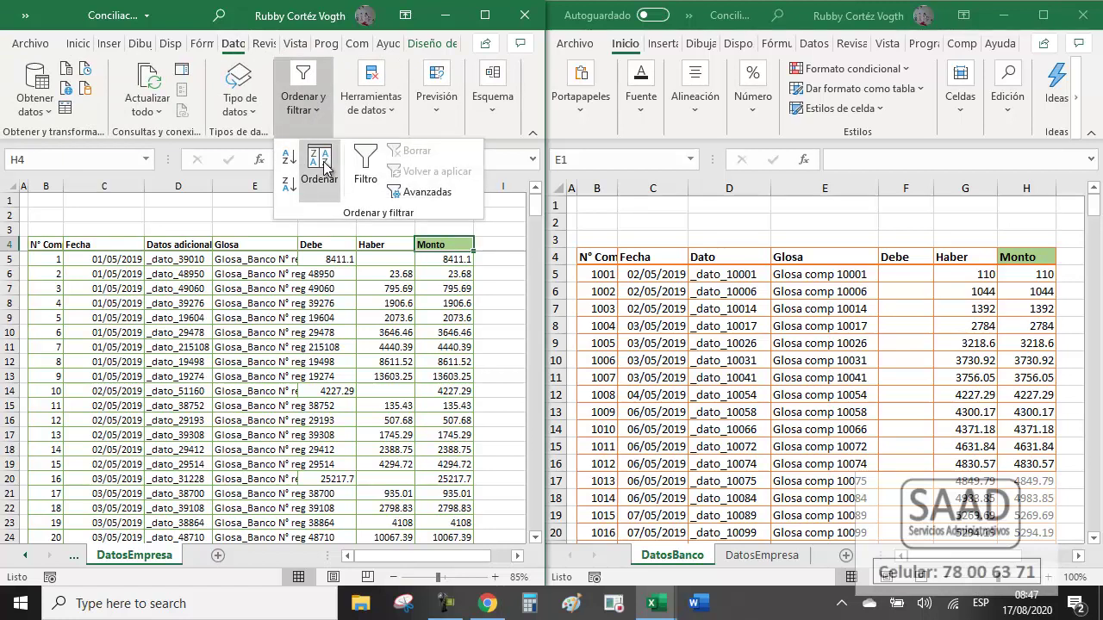
click(325, 168)
click(624, 293)
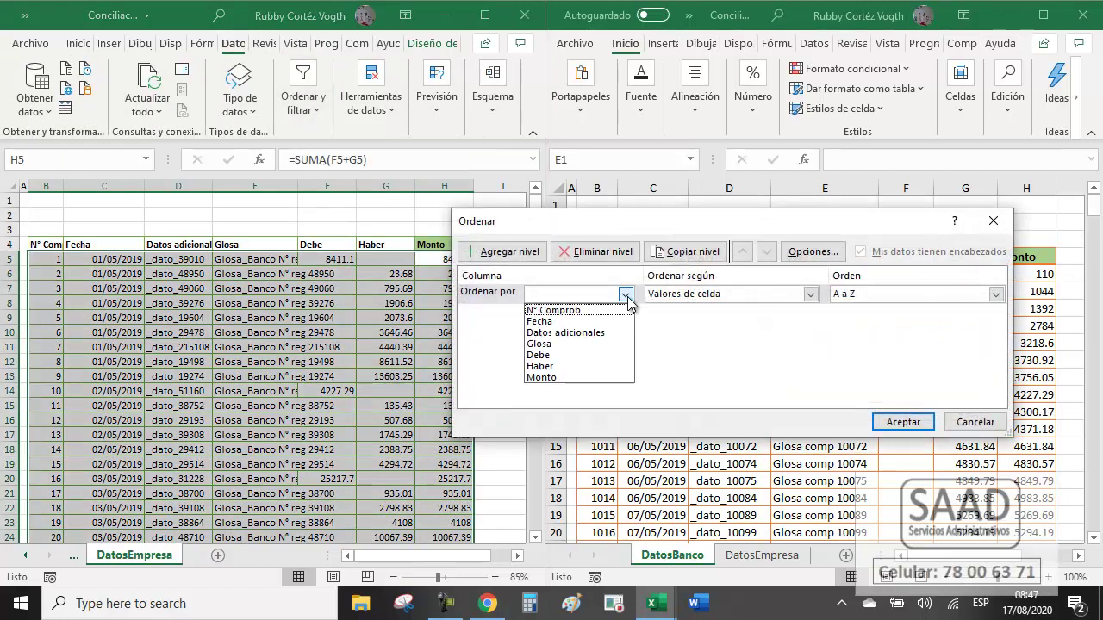
click(557, 377)
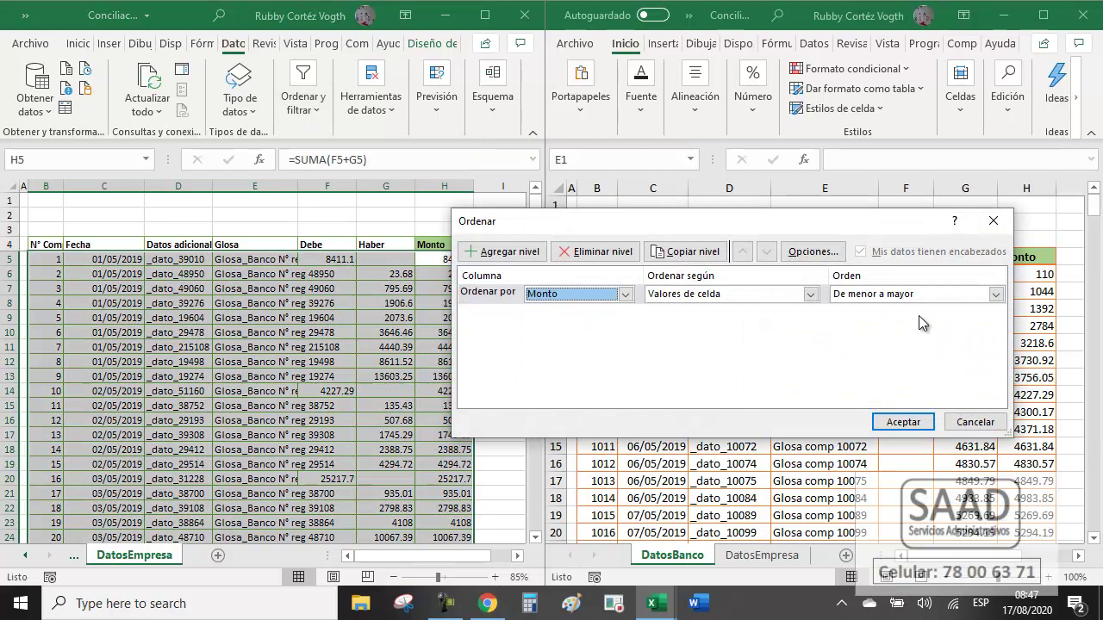
click(995, 293)
click(873, 326)
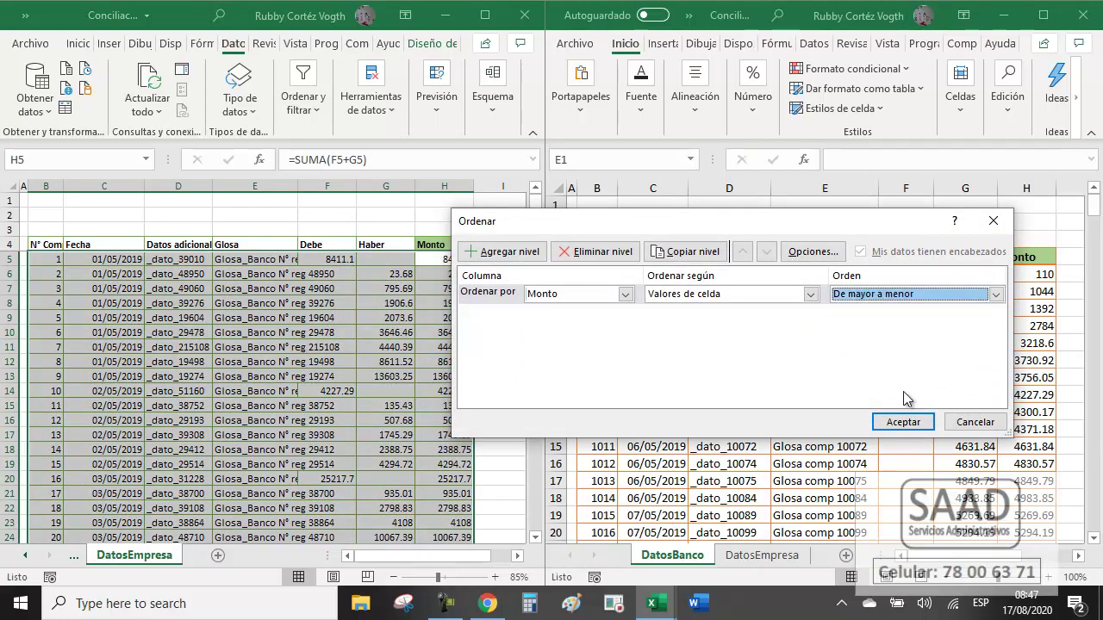
click(903, 422)
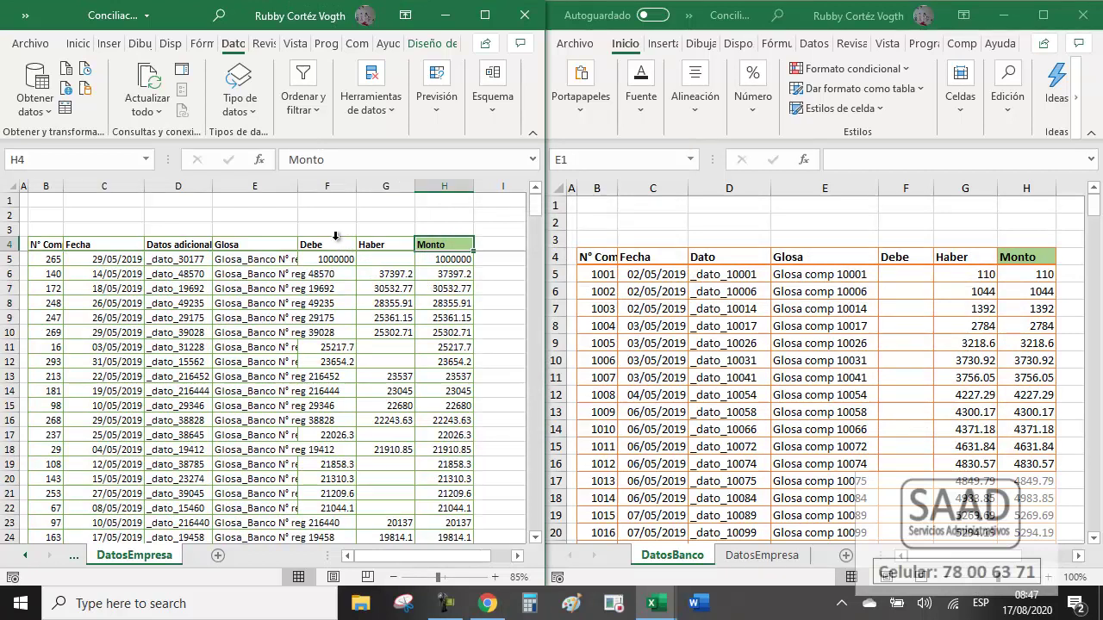
Format the Debe, Haber and Monto amounts with thousands separators and two decimals.
drag(335, 236, 431, 239)
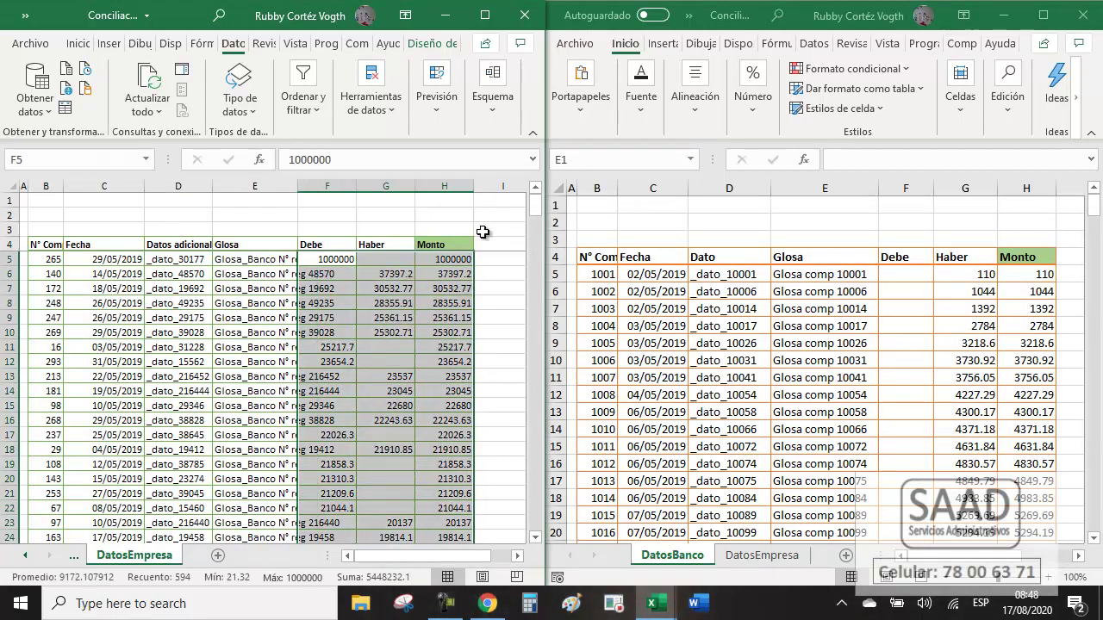
key(ctrl+shift+1)
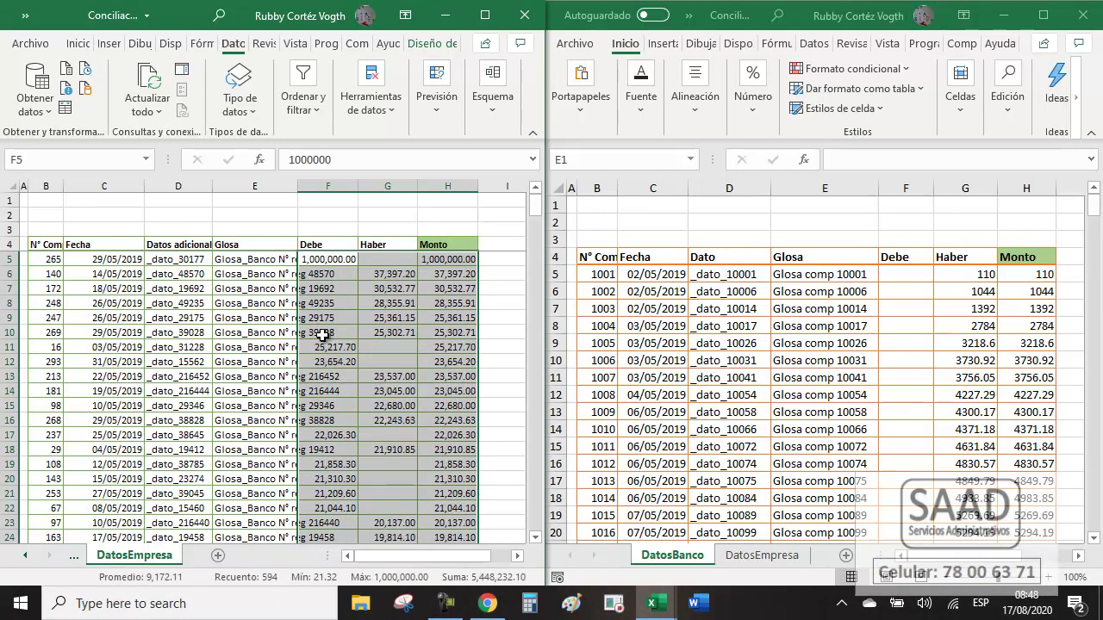
click(785, 288)
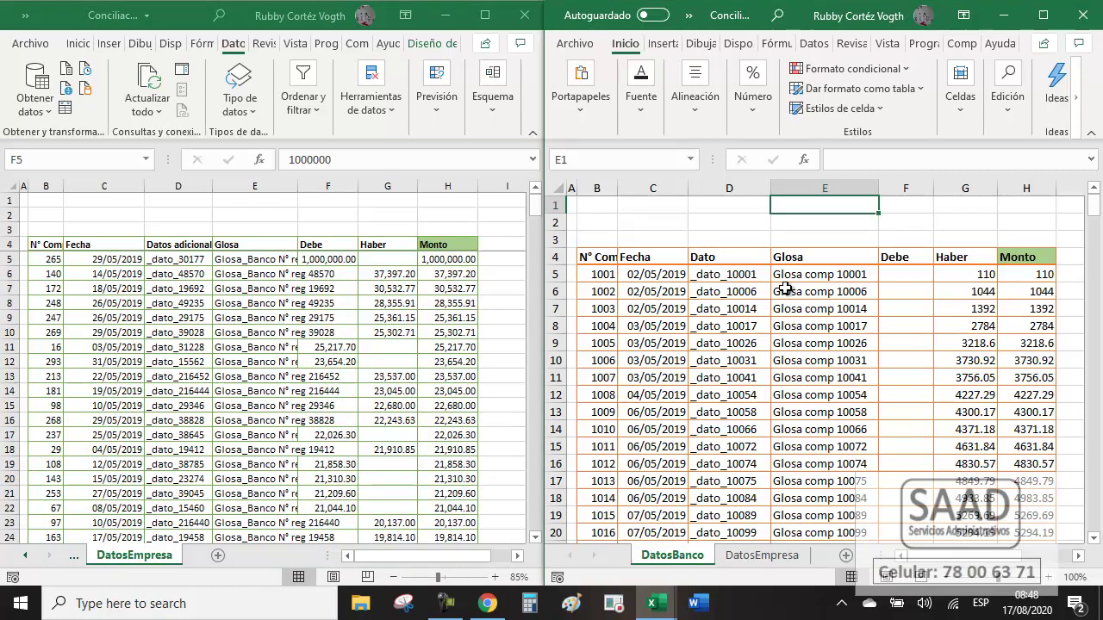
Set the DatosBanco window's zoom to 85%.
key(alt+w)
key(q)
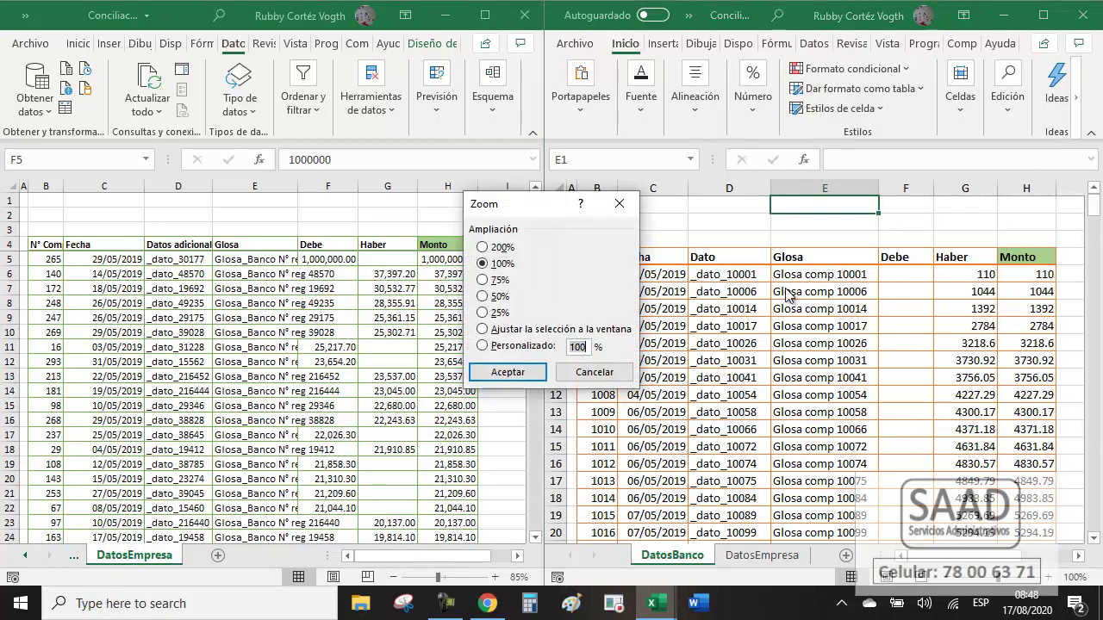
key(Return)
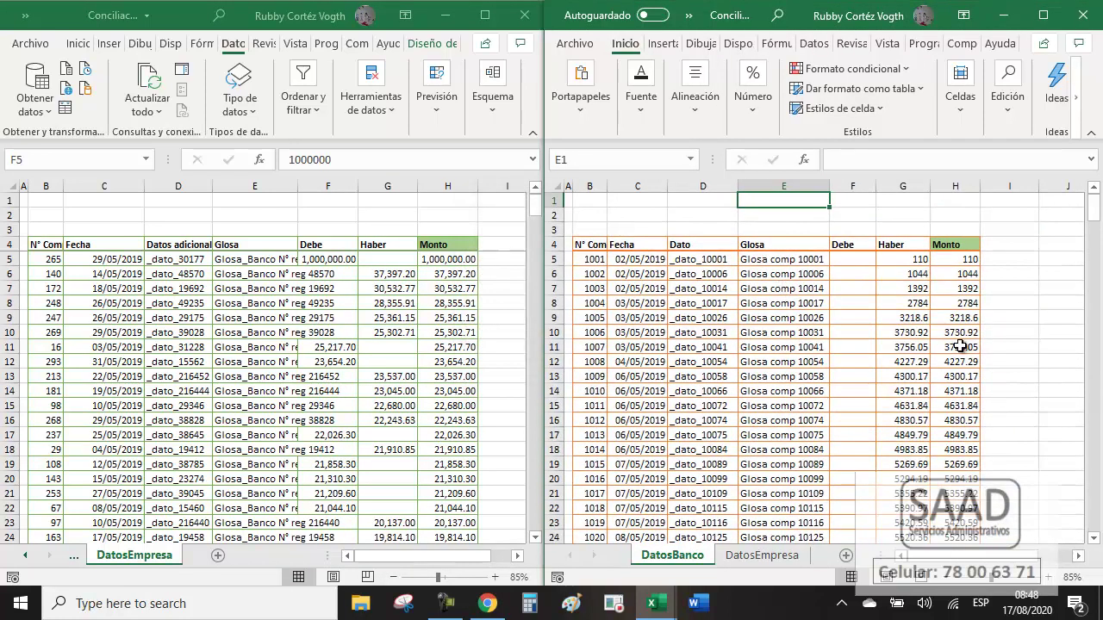
Open the custom sort for the DatosBanco table with Monto as the sort column.
click(944, 246)
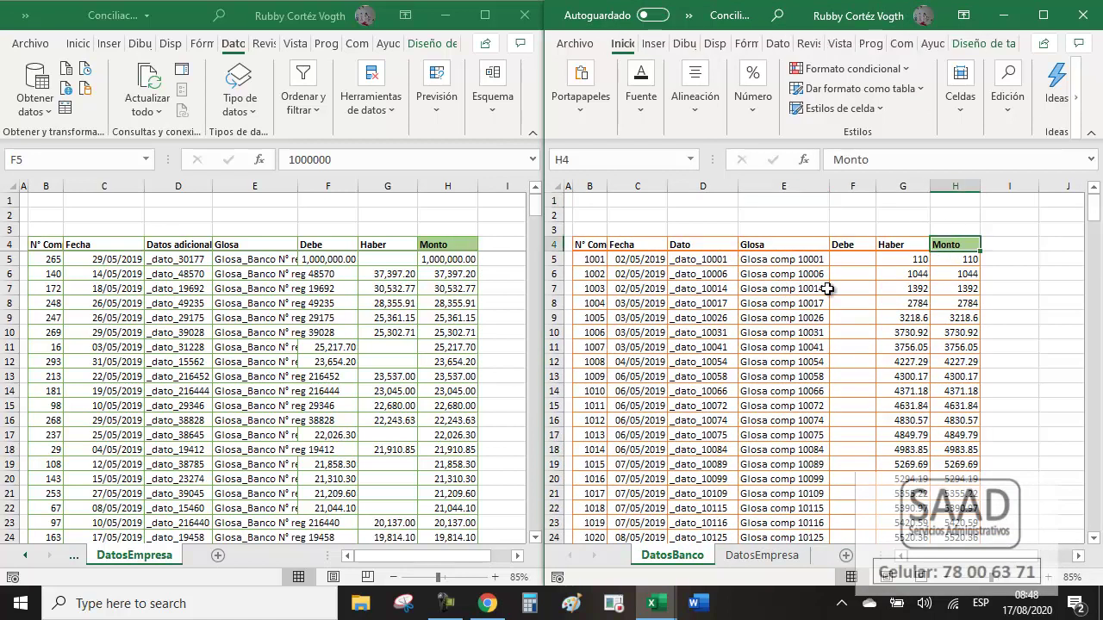
click(776, 43)
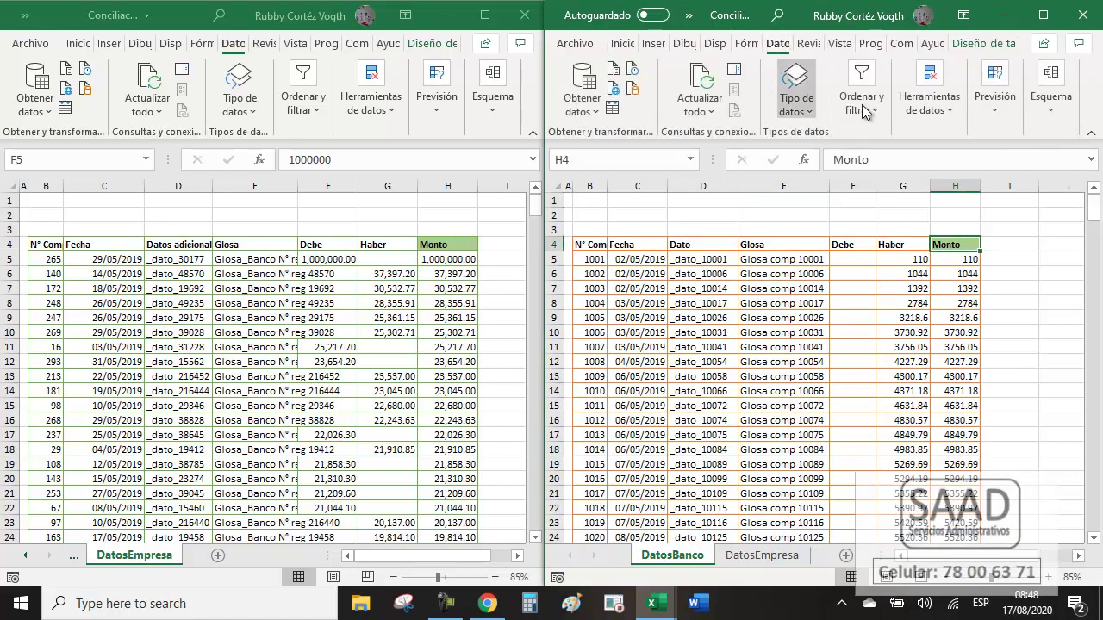
click(864, 103)
click(879, 169)
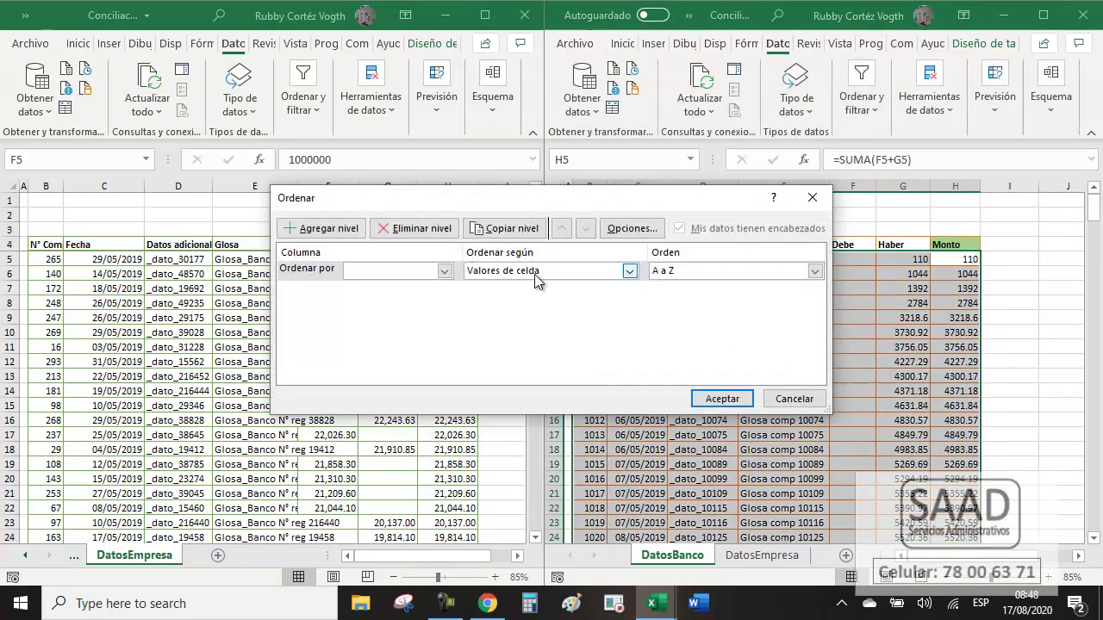
click(442, 271)
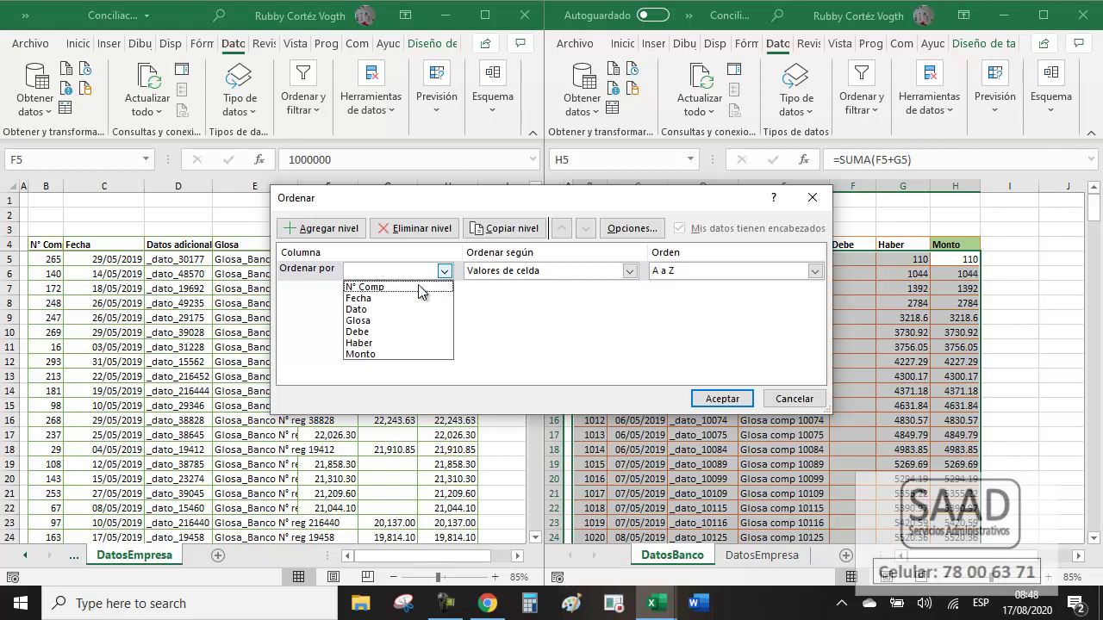
click(362, 354)
click(815, 271)
Sort DatosBanco by Monto largest first, comma-format F:H amounts, and widen Haber and Monto.
click(720, 297)
click(722, 399)
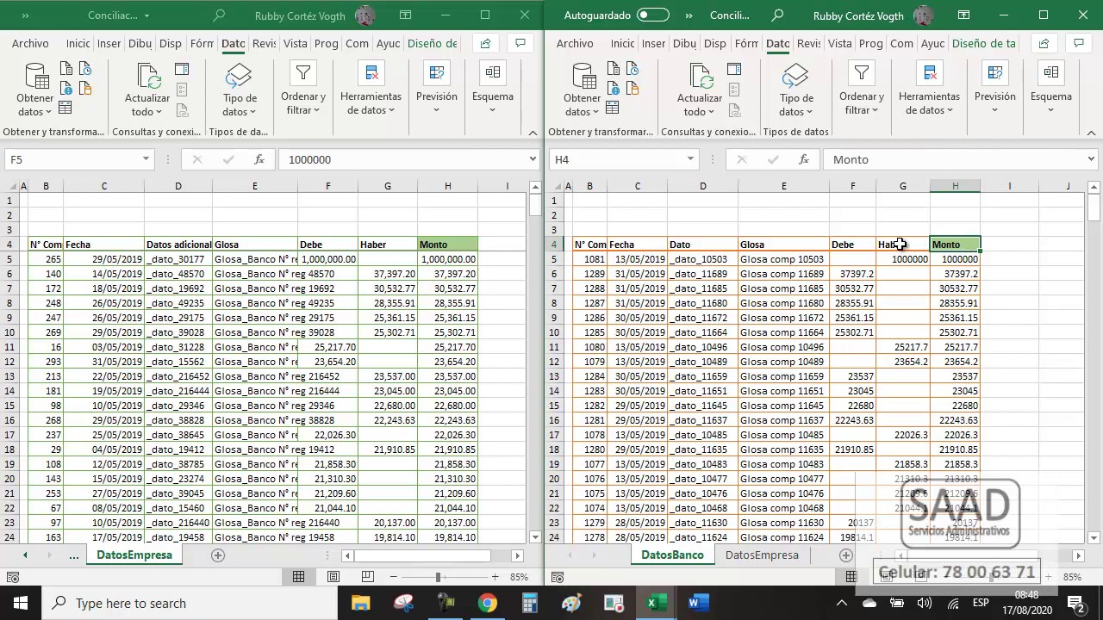
mouse_move(853, 257)
mouse_down()
mouse_move(980, 249)
mouse_move(962, 245)
mouse_up()
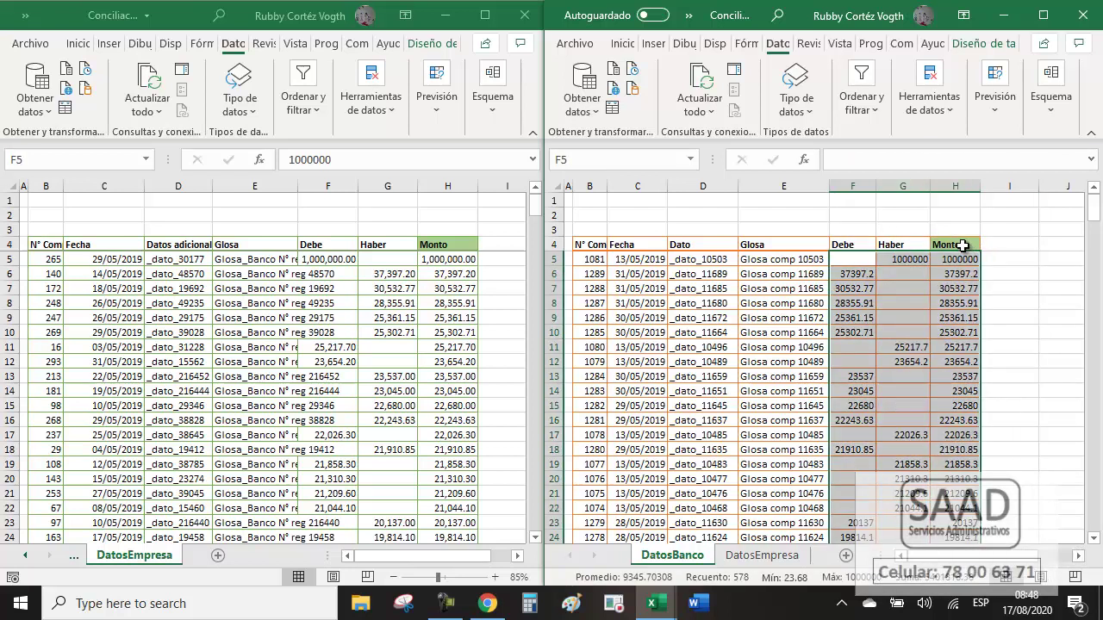
key(ctrl+shift+1)
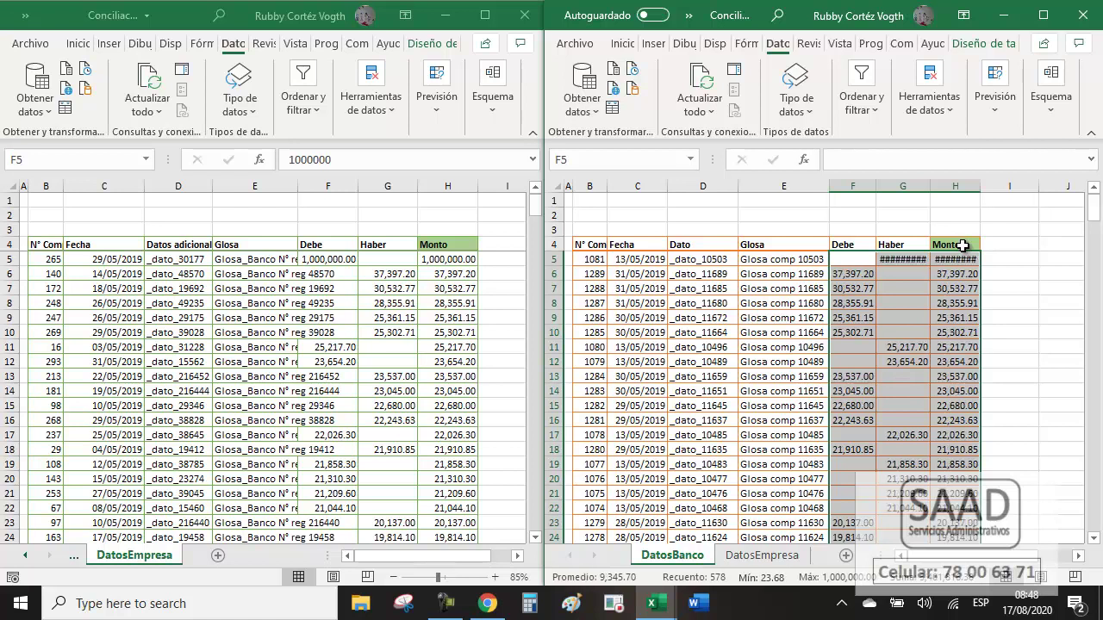
drag(930, 188, 998, 187)
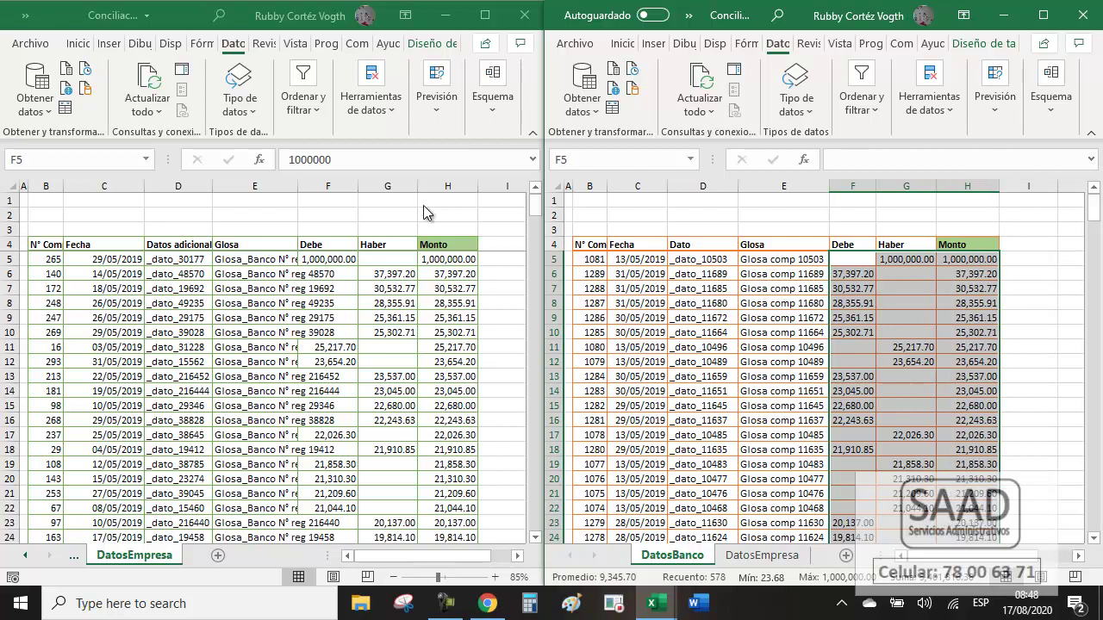
click(447, 260)
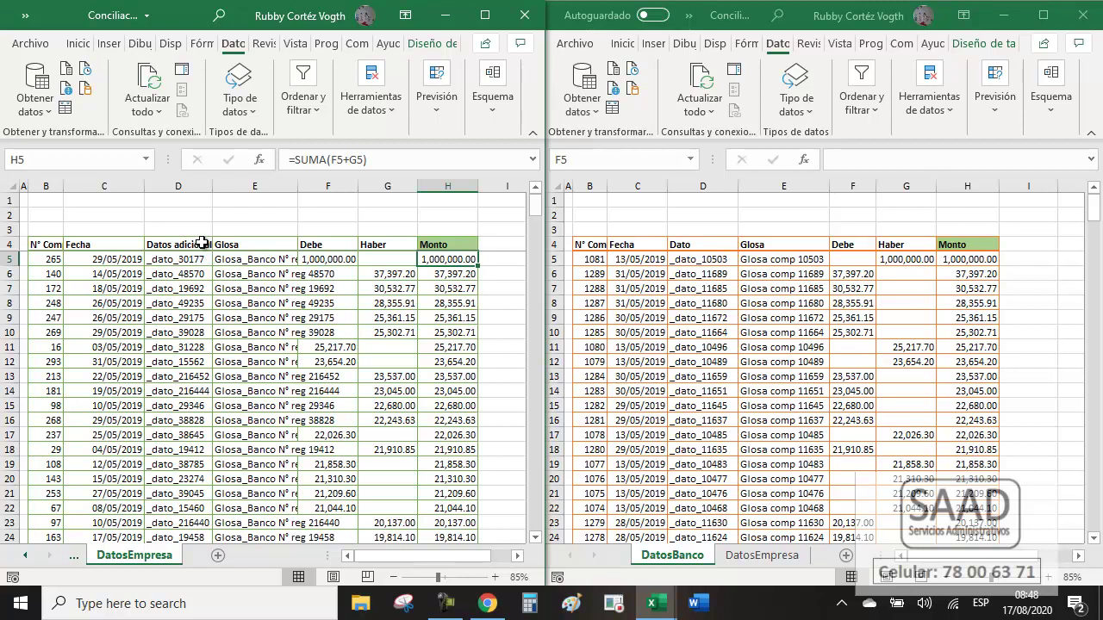
Narrow the Fecha column and add the header N° Banco in I4.
drag(144, 184, 124, 184)
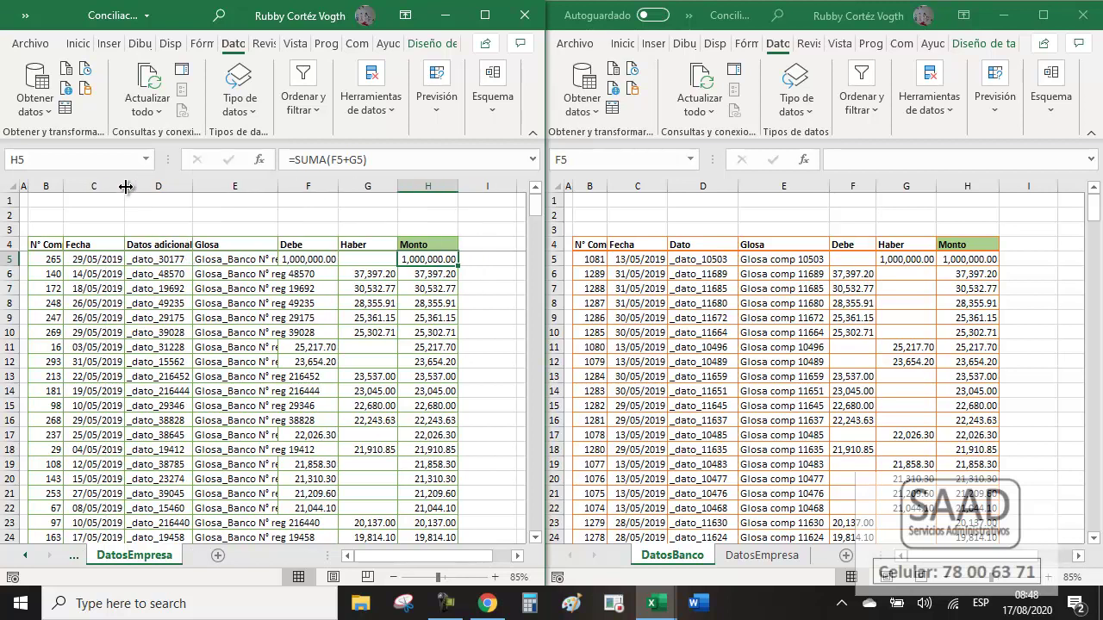
click(485, 244)
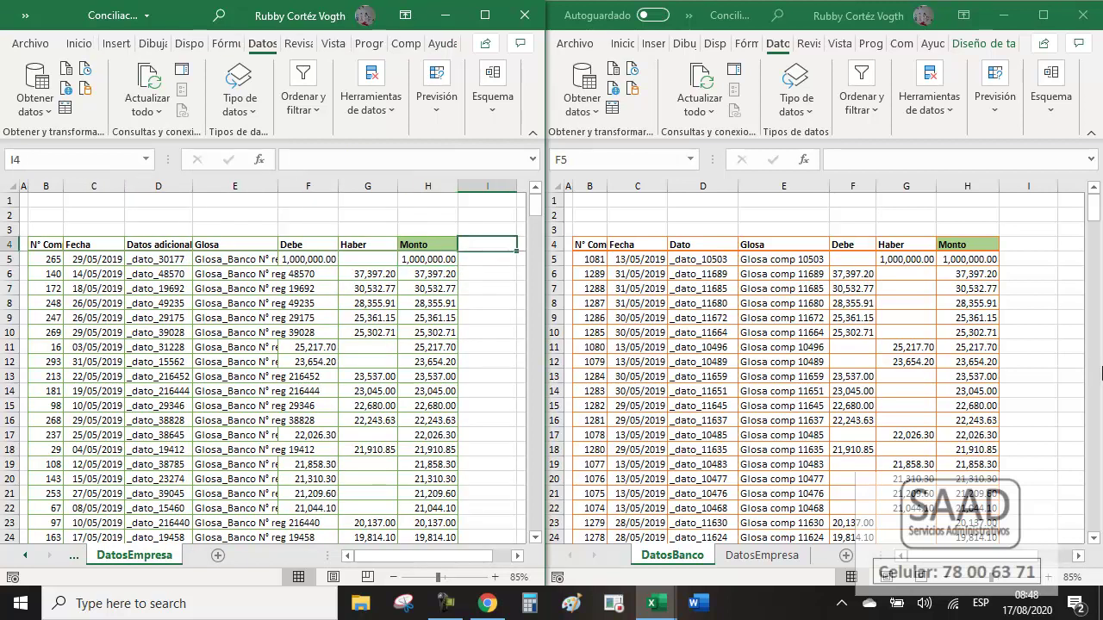
text(N° B)
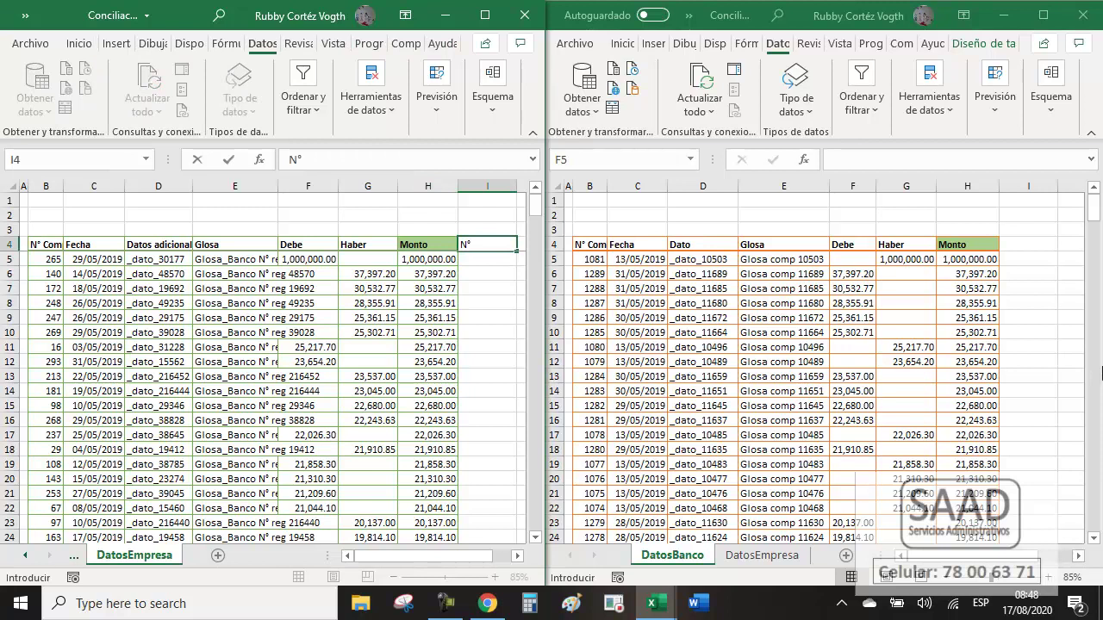
text(anco)
key(Return)
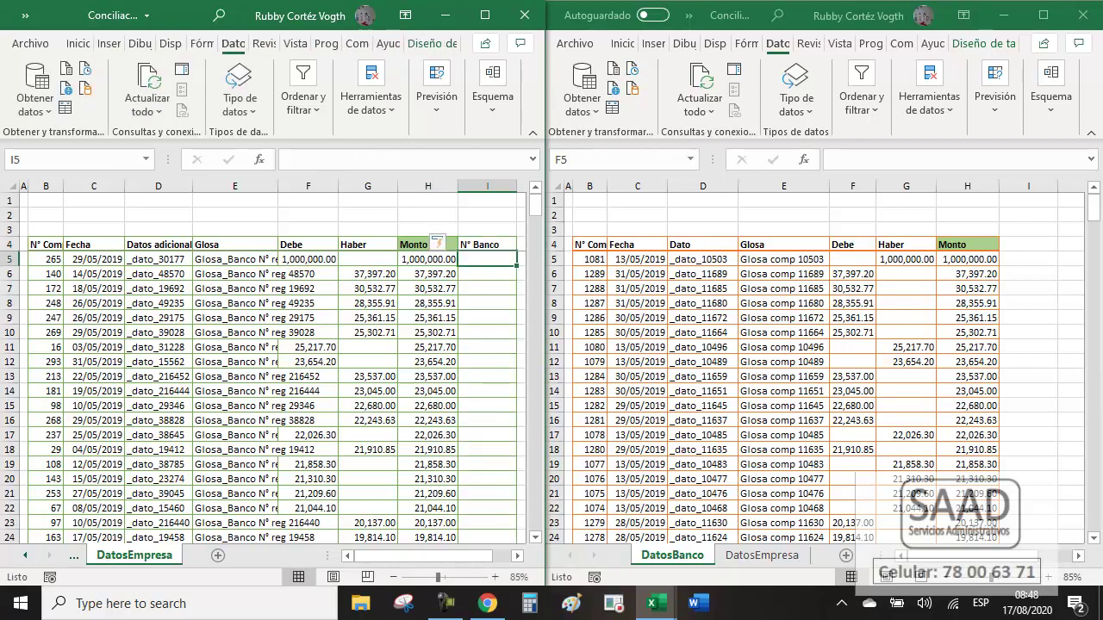
Enter bank number 1081 in I5 and select column I down to the table end.
key(ctrl+shift+End)
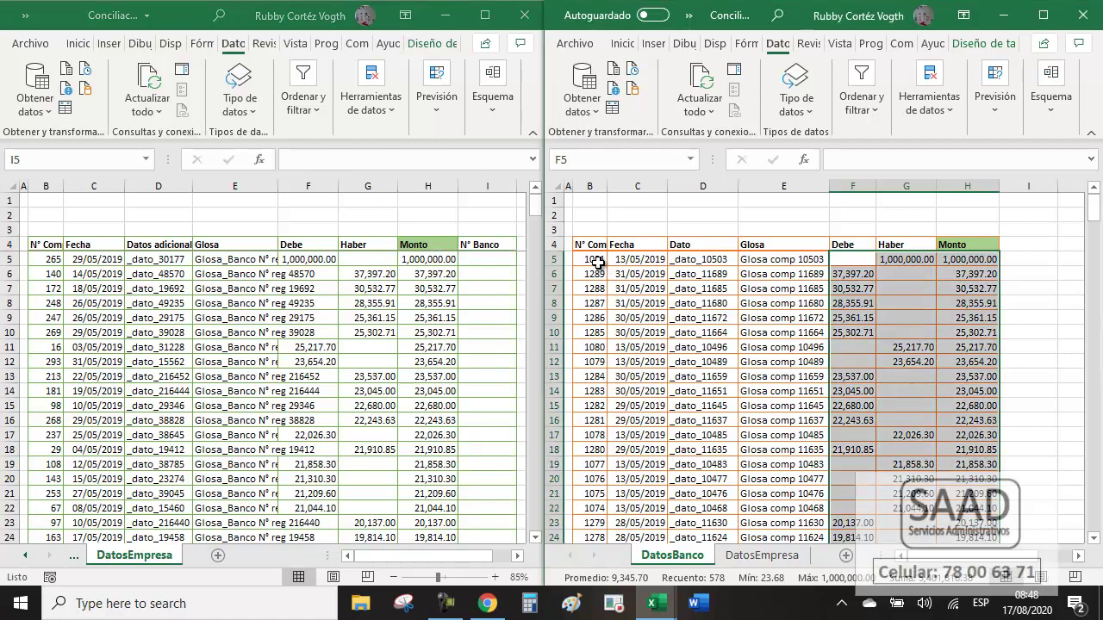
click(485, 259)
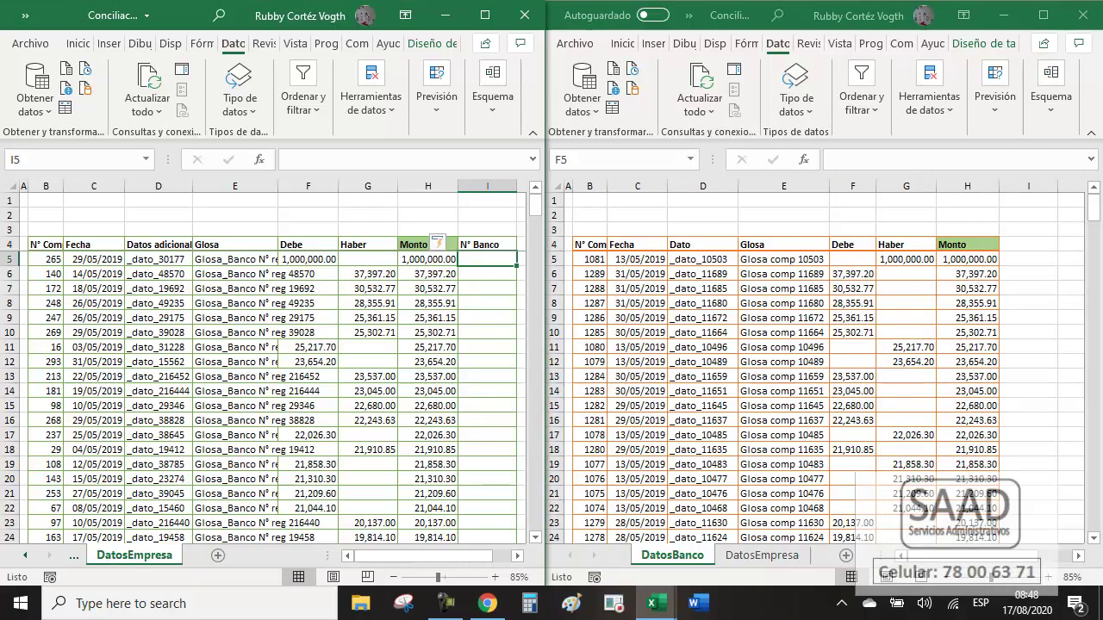
text(1081)
key(Return)
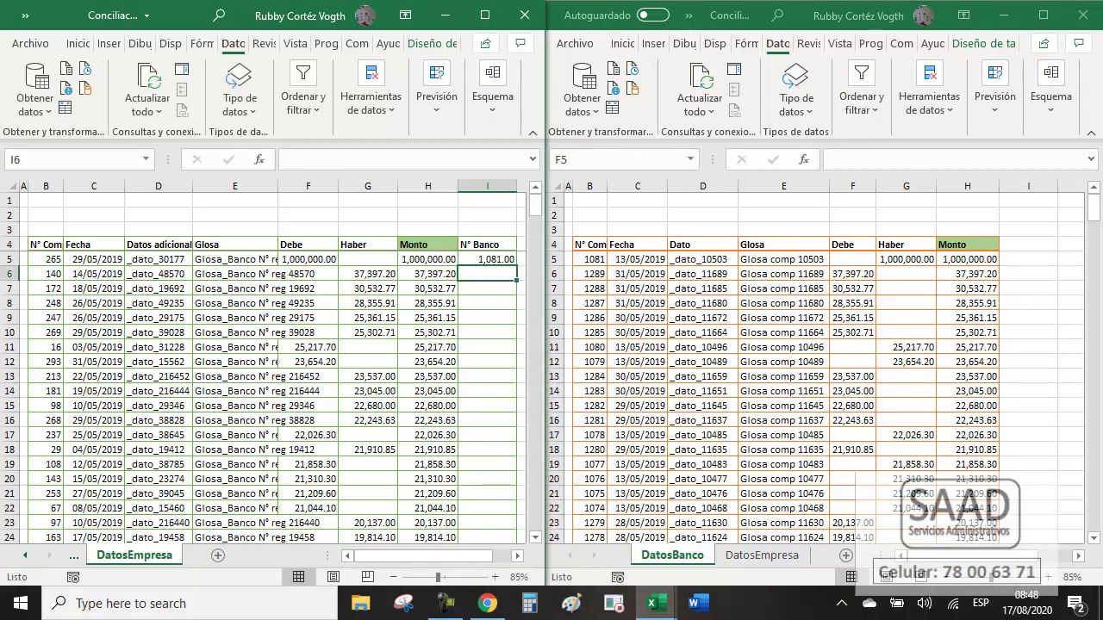
key(Up)
key(ctrl+shift+Down)
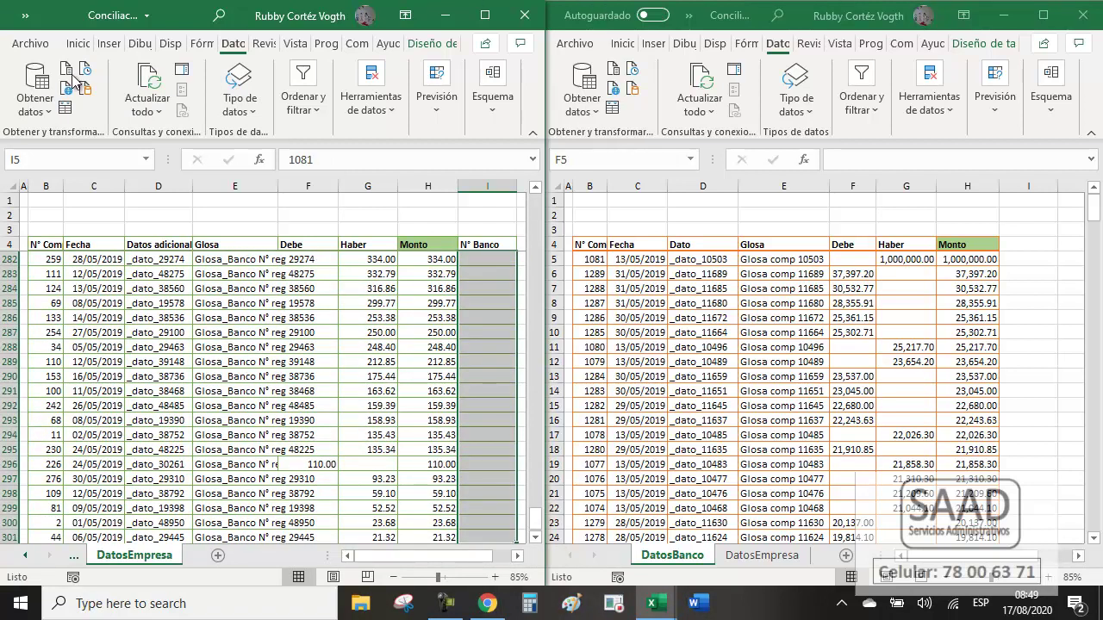
Apply the General number format to the N° Banco column so I5 shows 1081.
click(78, 45)
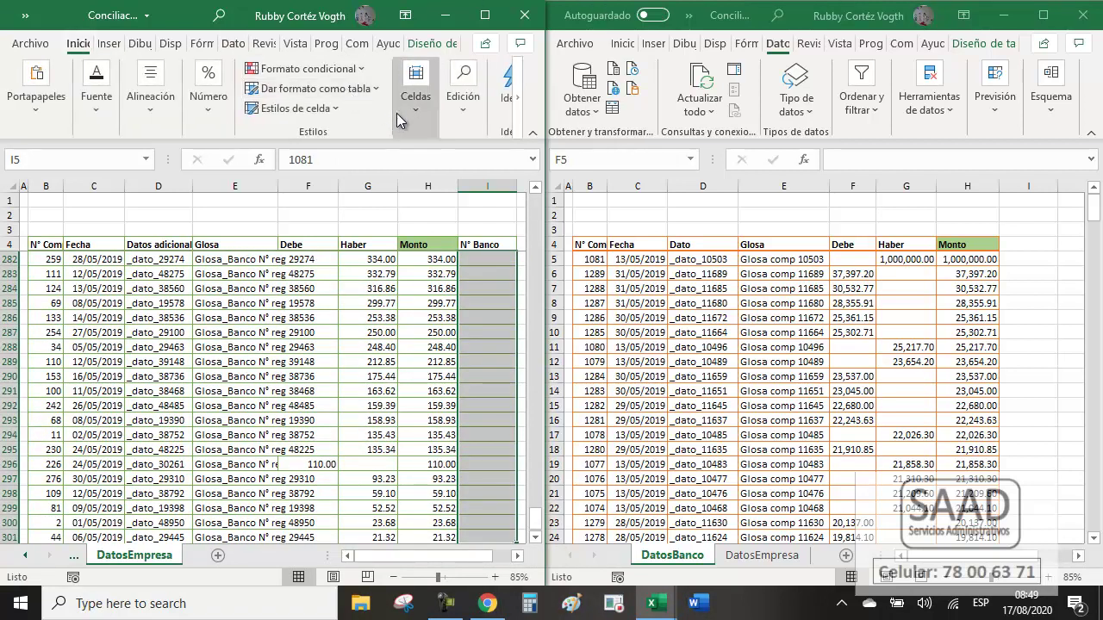
click(210, 102)
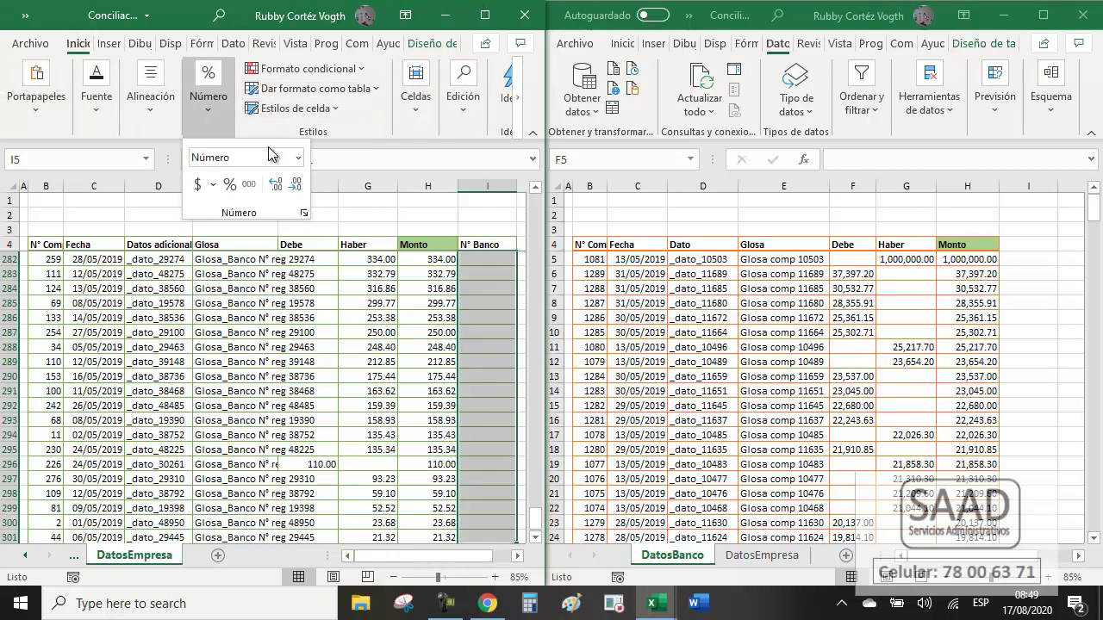
click(299, 157)
click(276, 183)
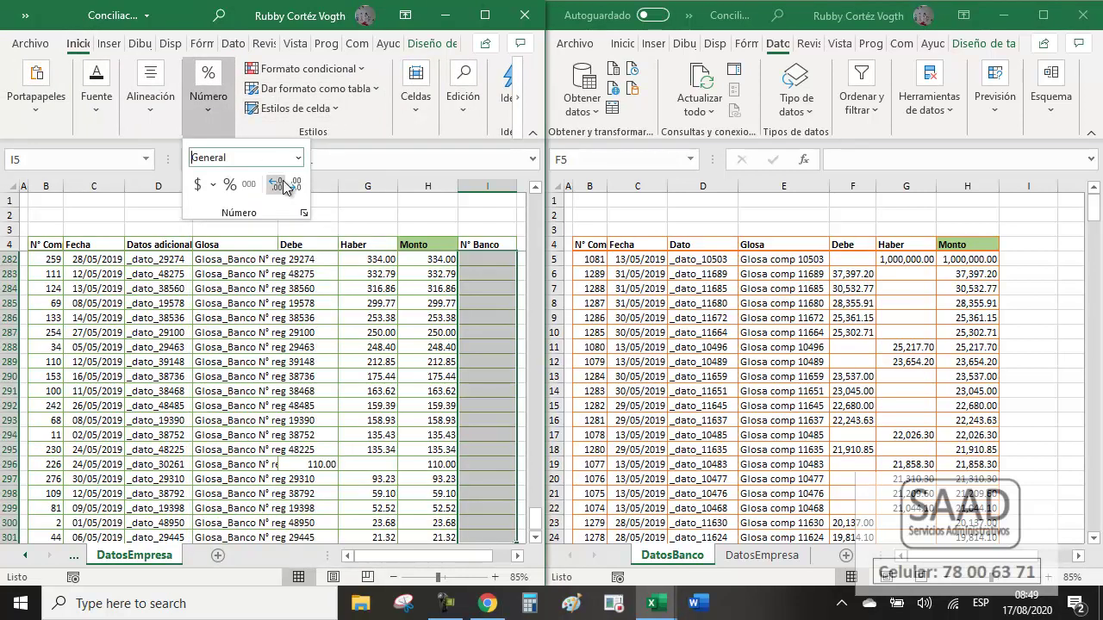
key(alt+Down)
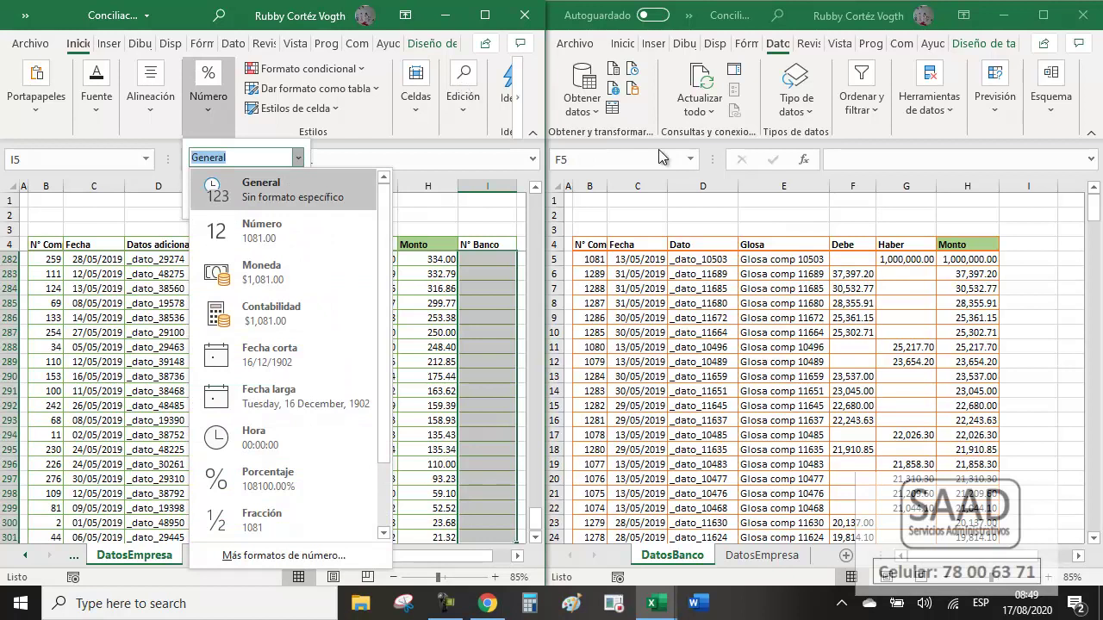
click(257, 198)
key(alt+Down)
click(265, 197)
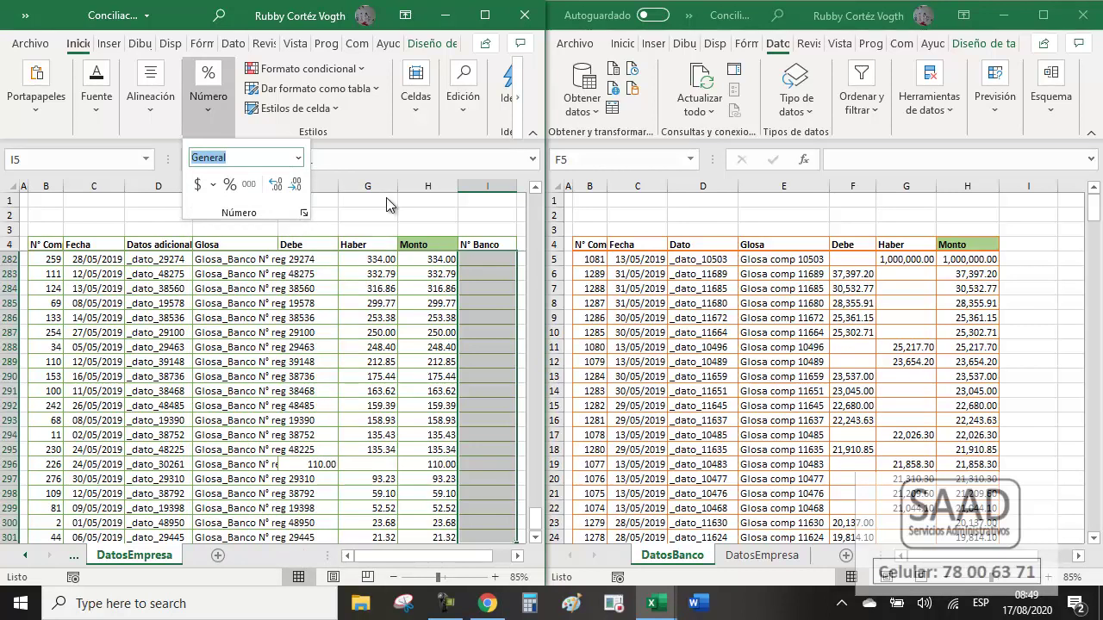
click(392, 243)
click(480, 245)
key(Down)
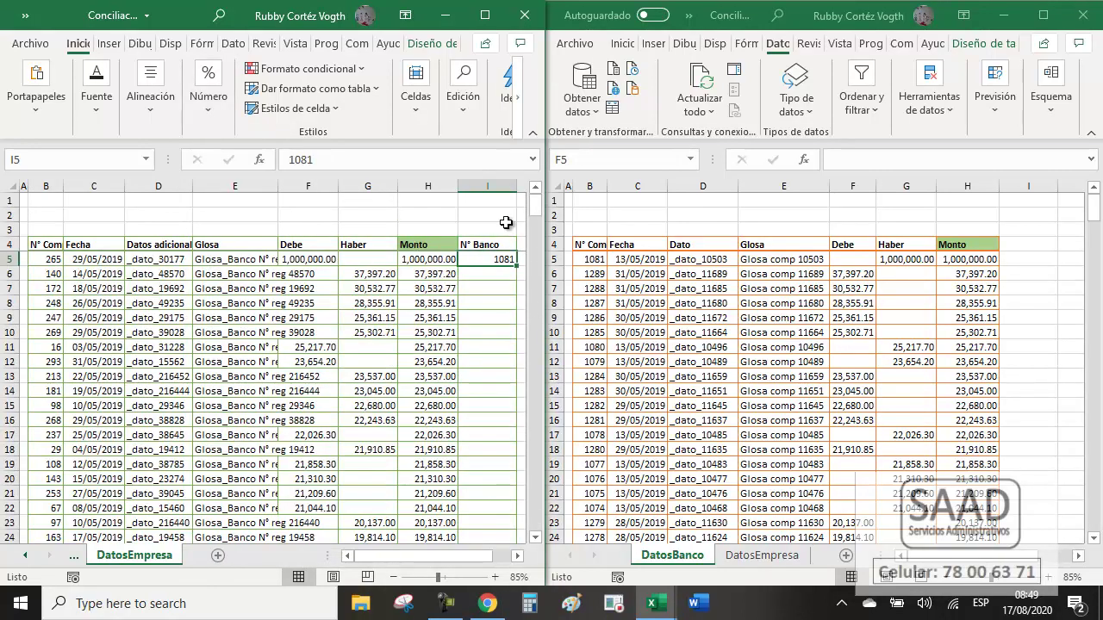
Enter bank numbers 1289, 1288, 1287, 1286, 1285 and 1080 in I6:I11.
drag(506, 184, 506, 183)
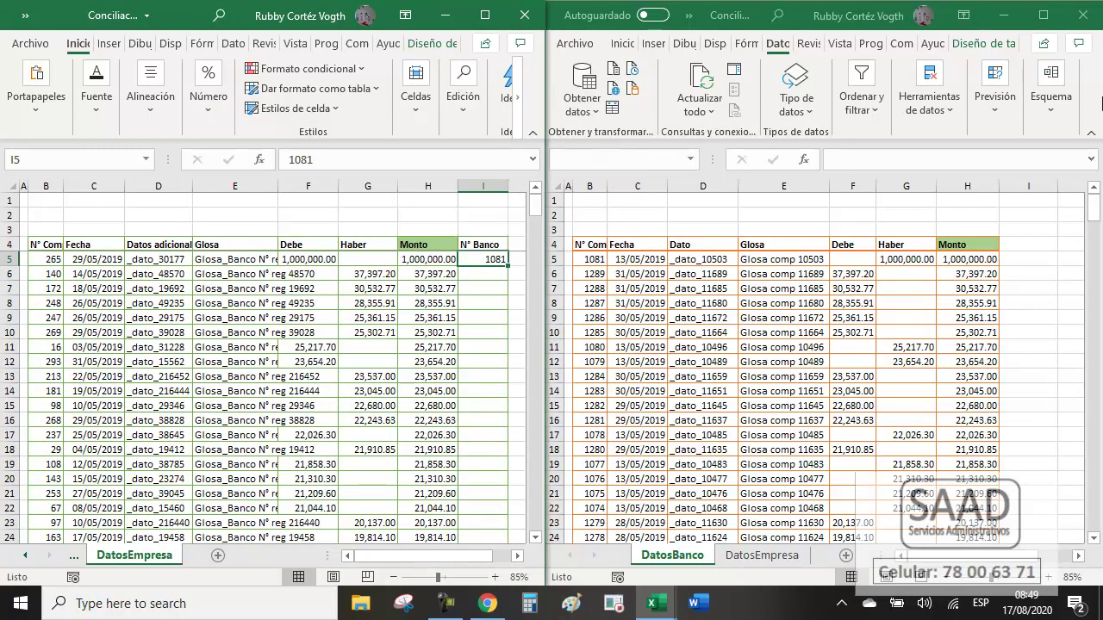
click(428, 259)
key(Down)
key(Right)
key(Left)
key(Right)
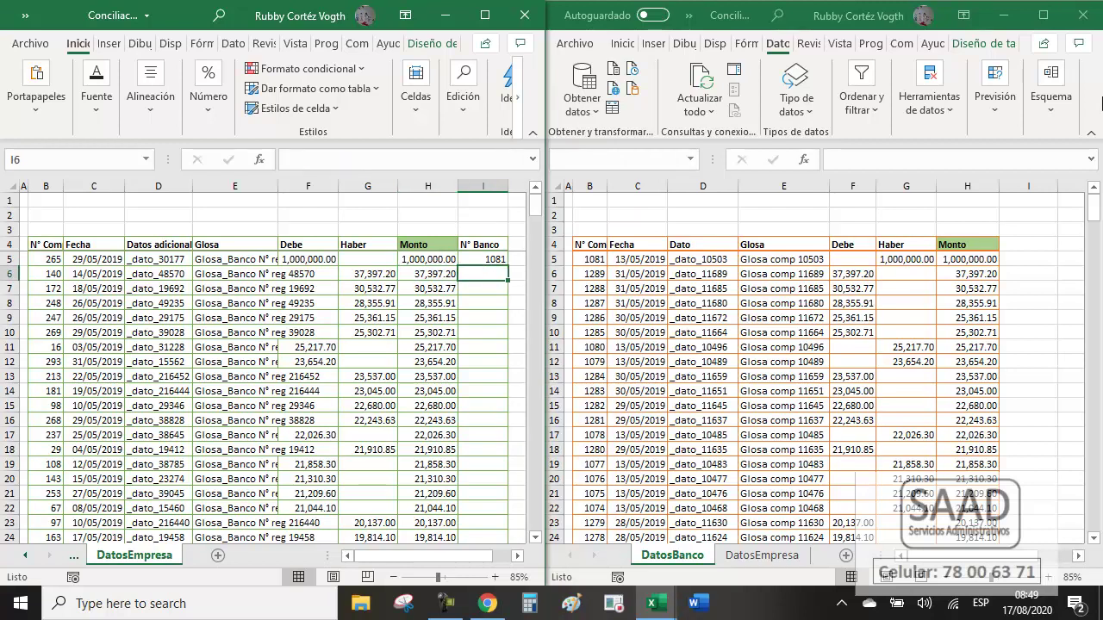
text(1289)
key(Return)
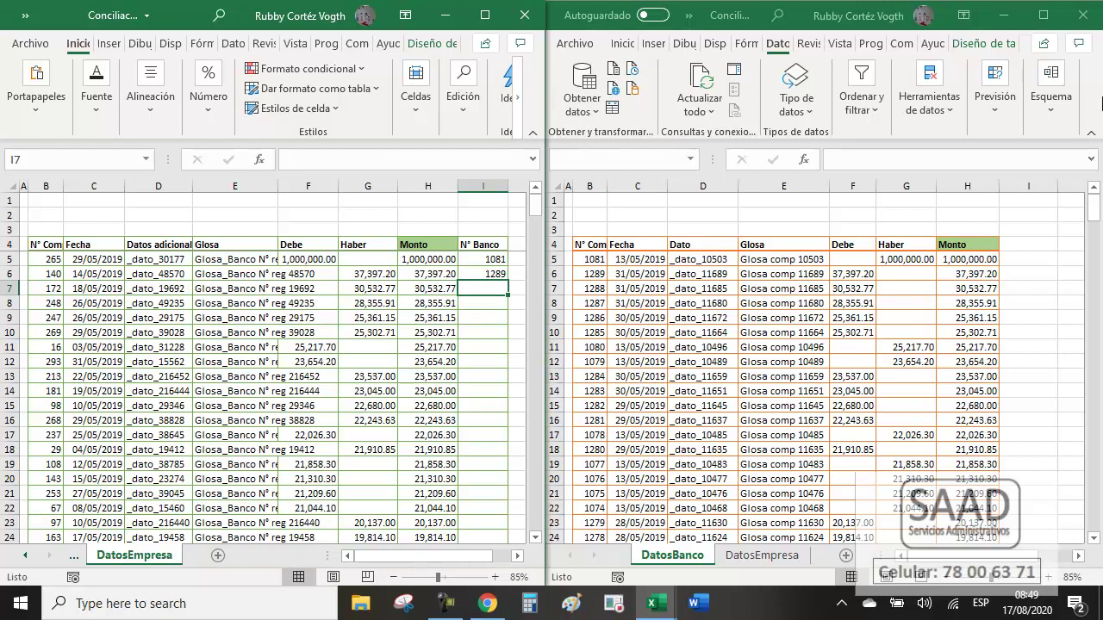
text(1288)
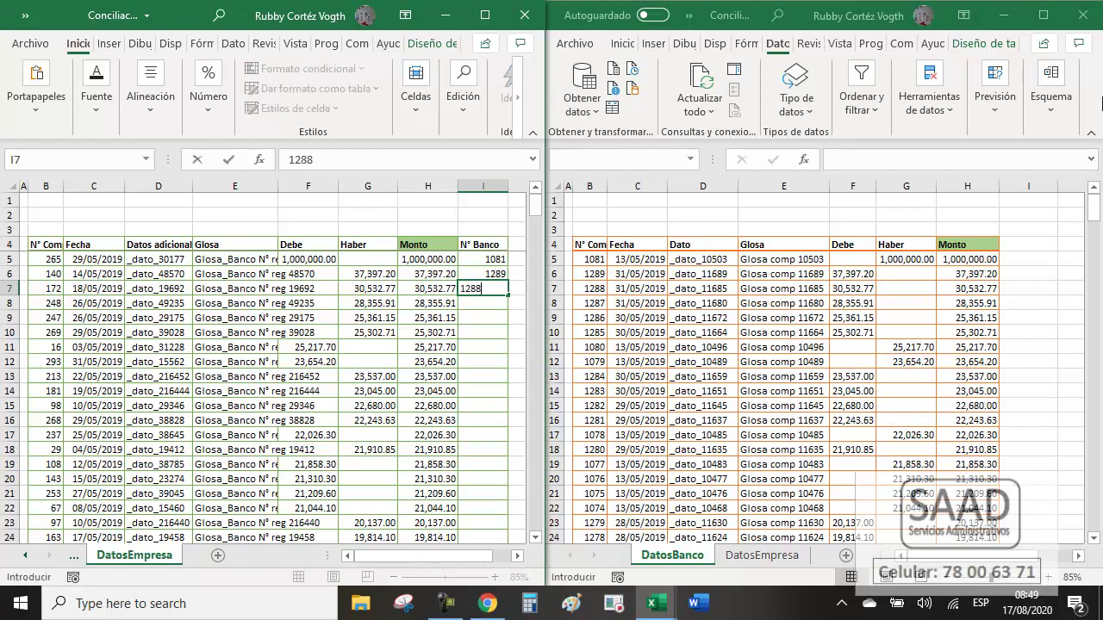
key(Return)
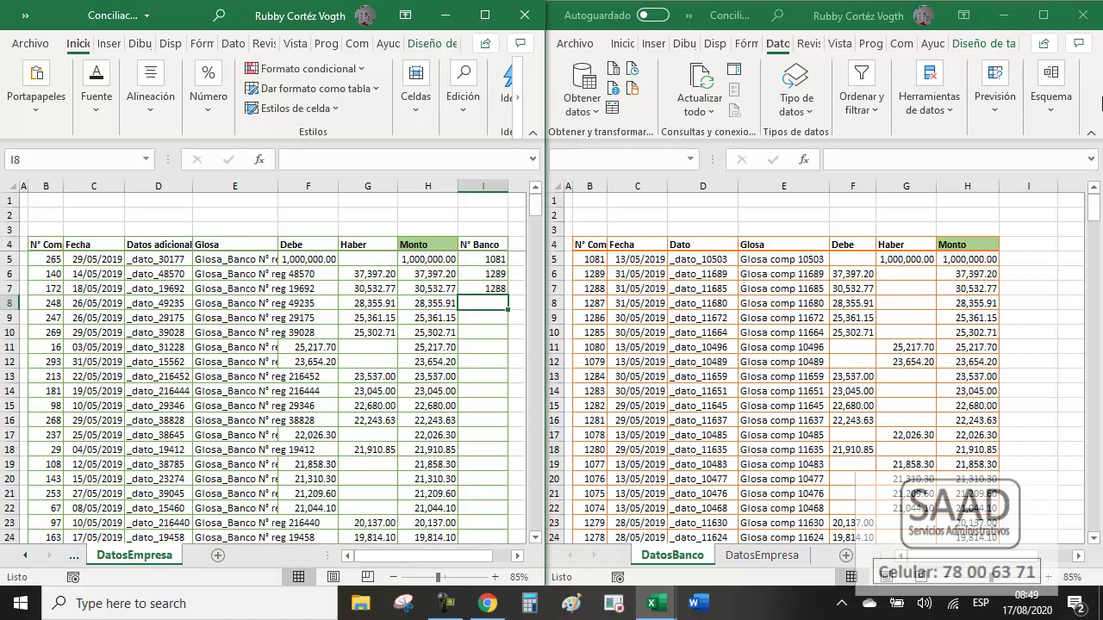
text(1287)
key(Return)
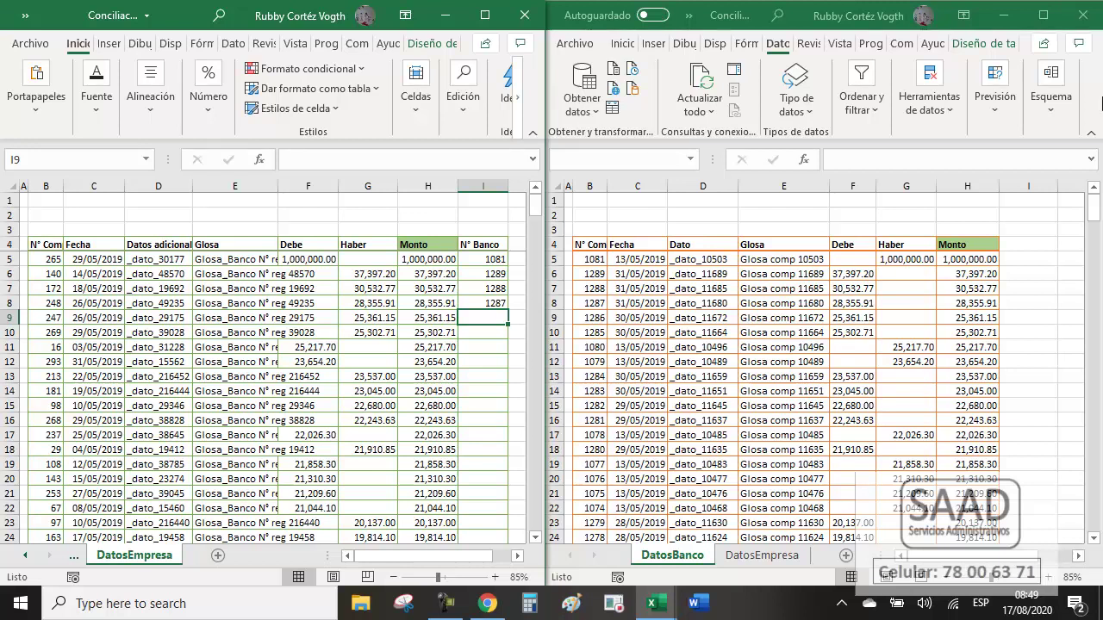
text(1286)
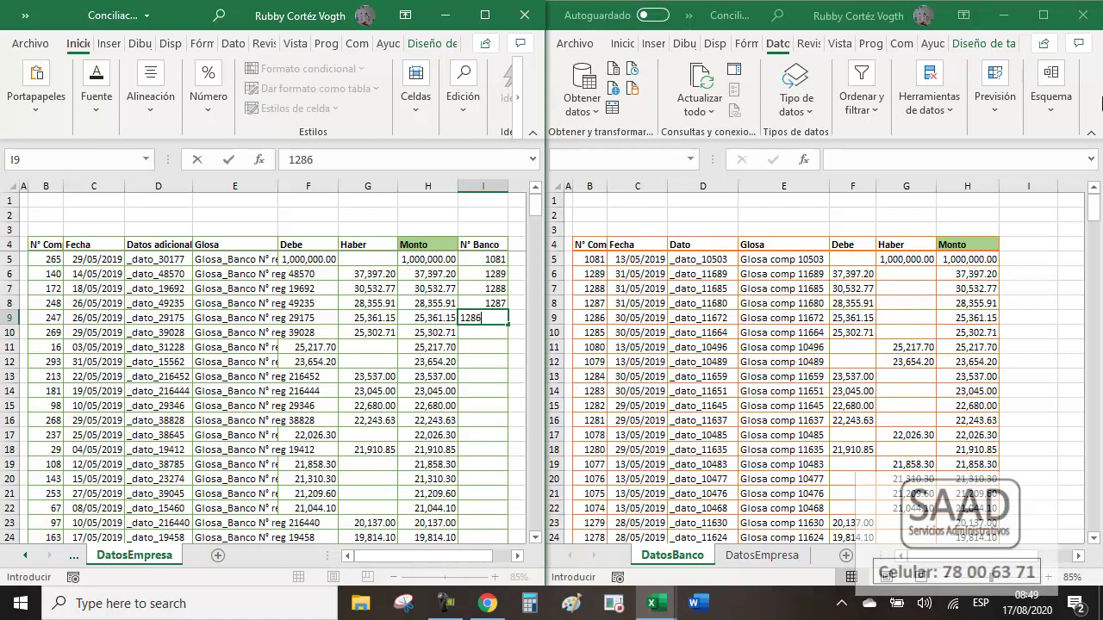
key(Return)
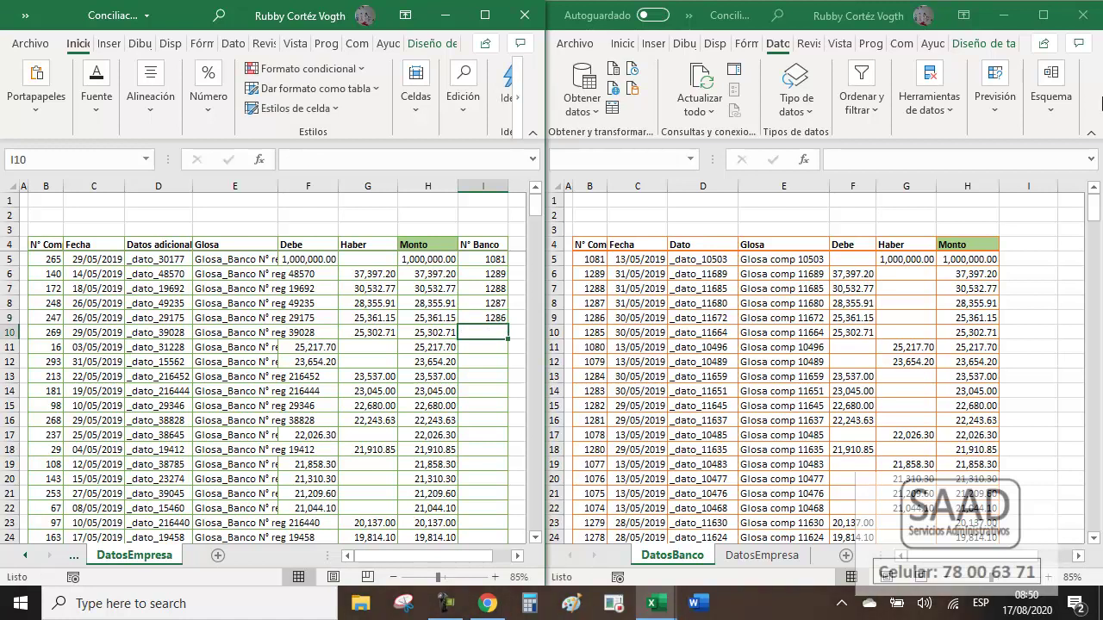
text(1285)
key(Return)
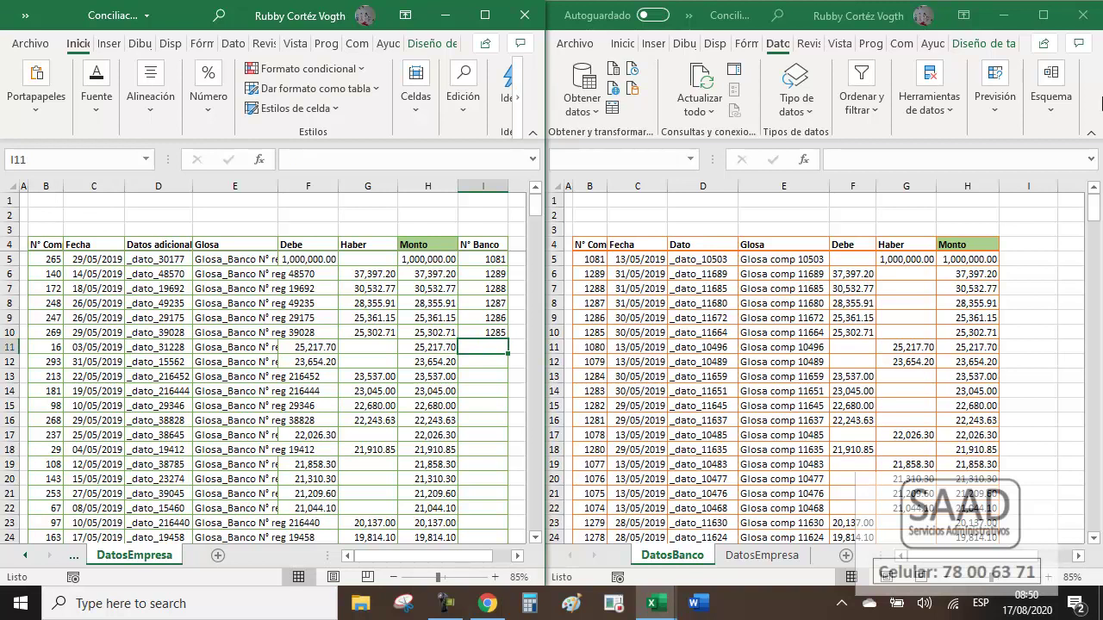
text(1080)
key(Return)
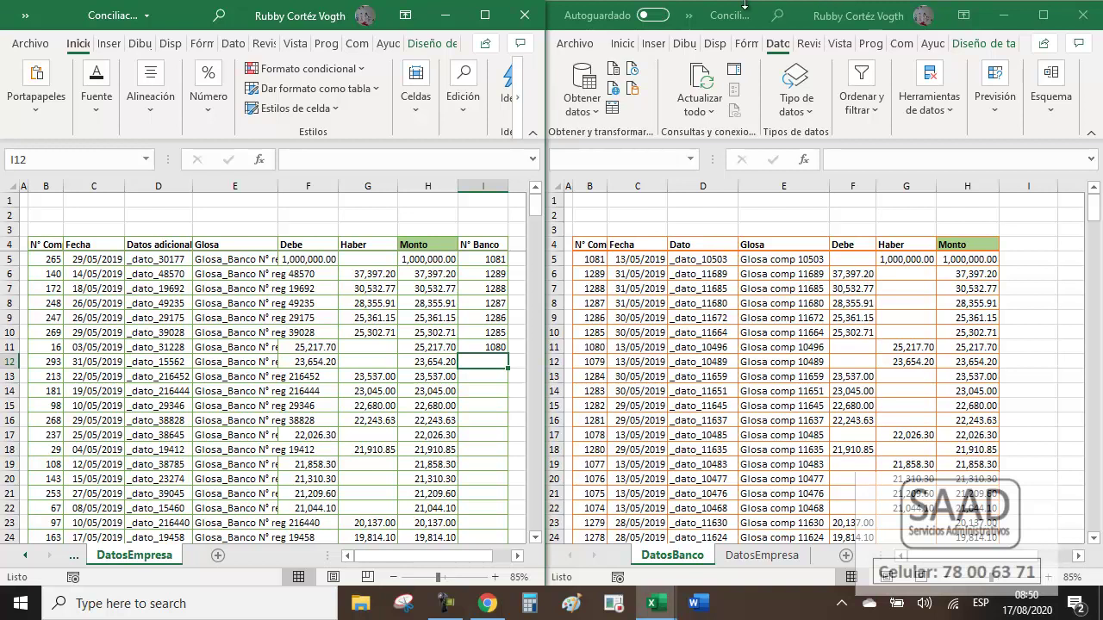
Add the header 'Fecha de banco' in J4.
click(485, 14)
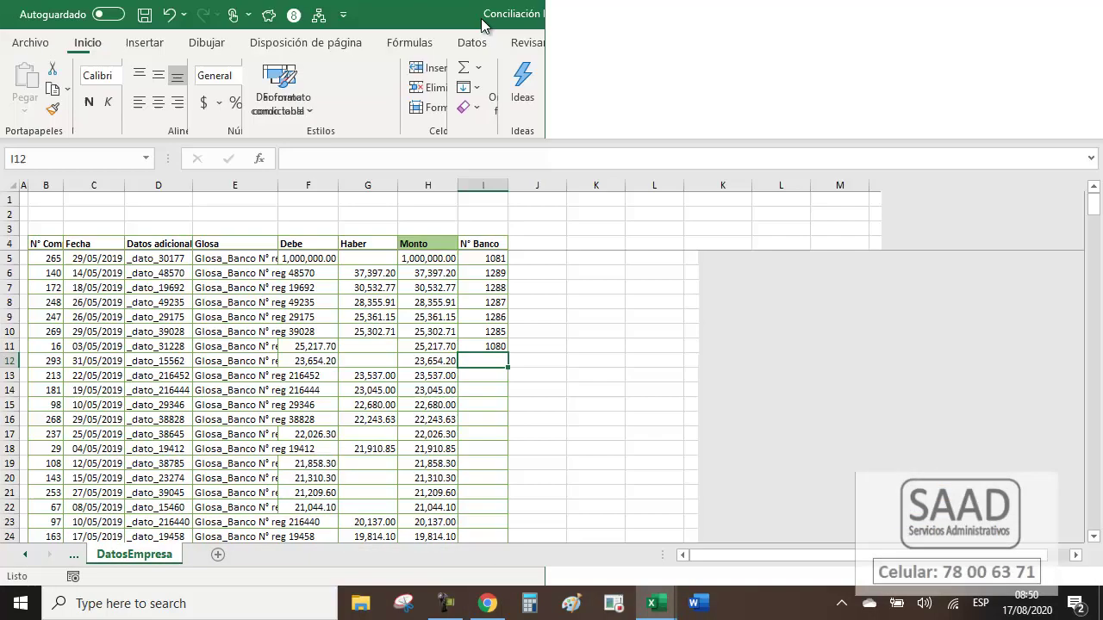
click(522, 243)
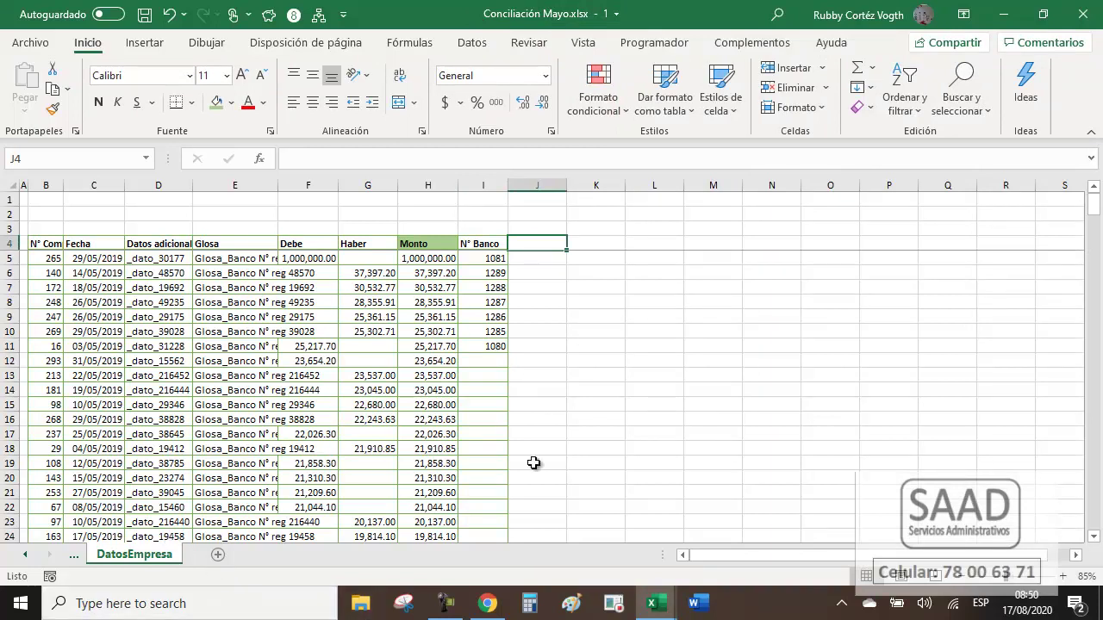
click(495, 260)
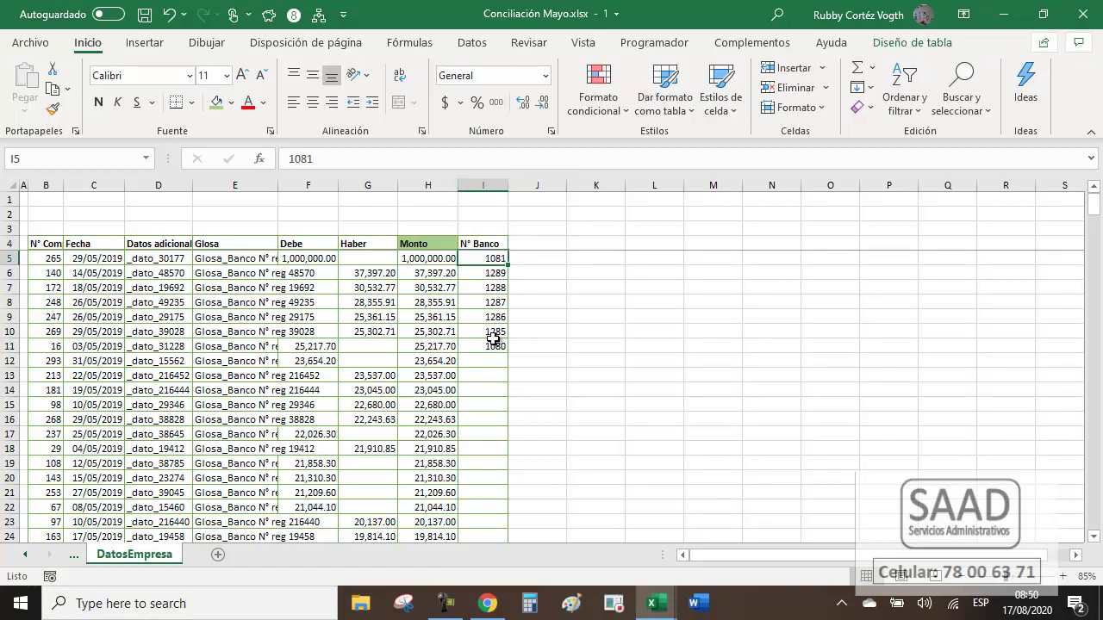
click(538, 245)
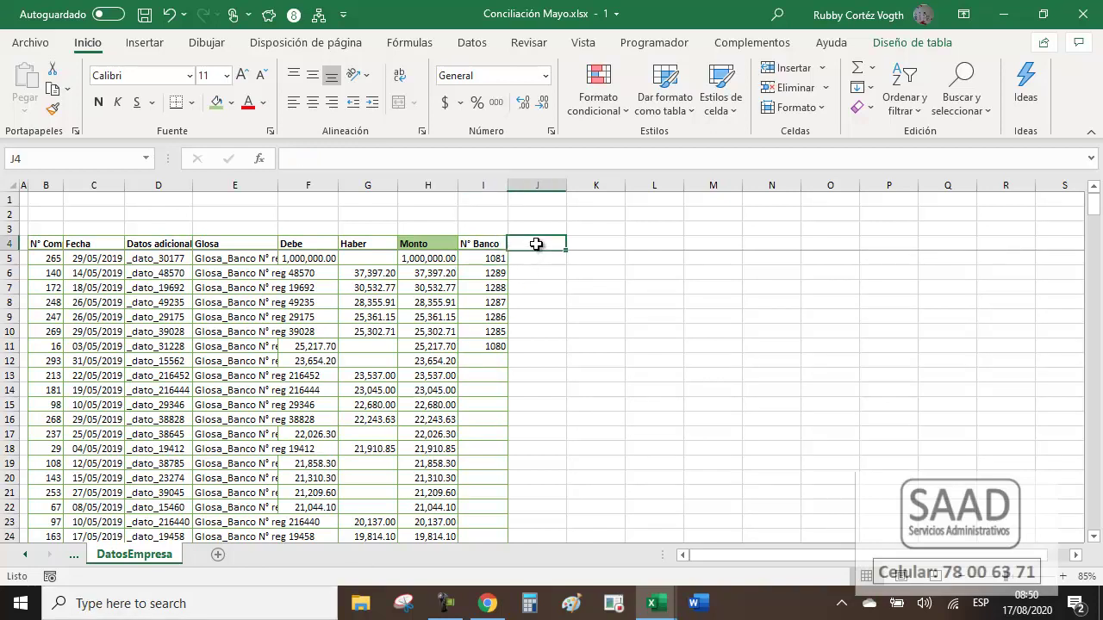
text(Fec)
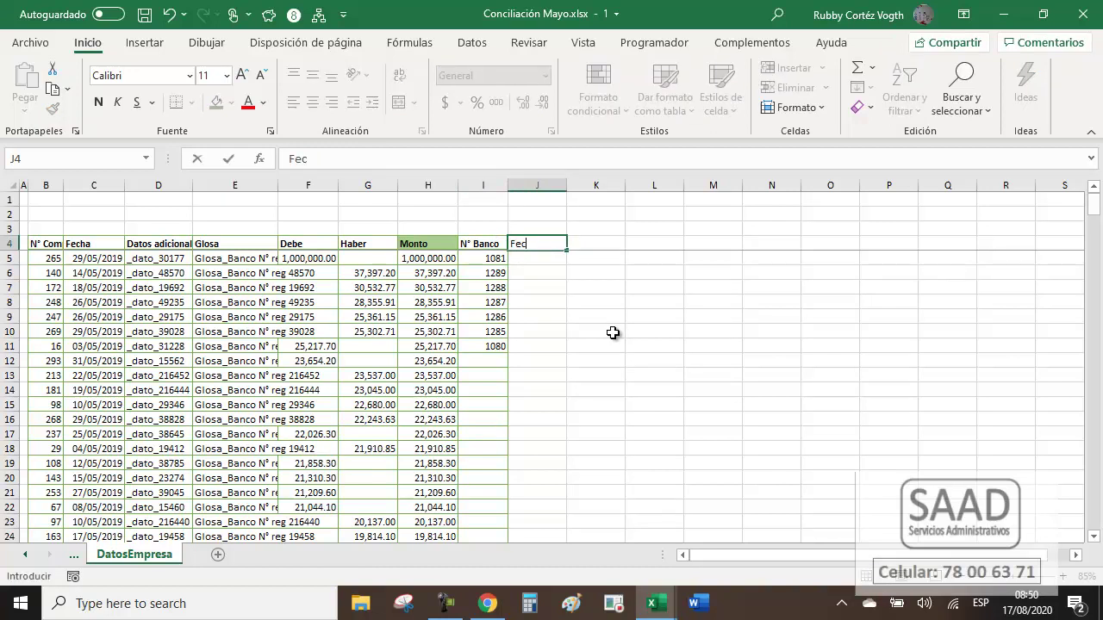
key(Return)
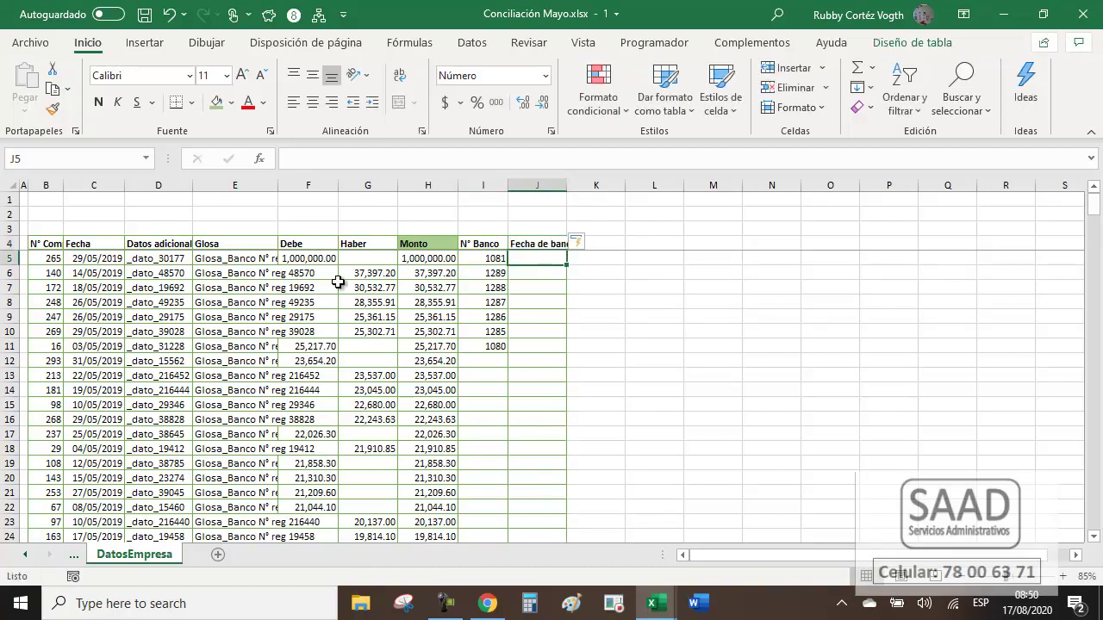
Wrap the B4:P4 headers and centre them horizontally and vertically.
click(159, 244)
key(Left)
key(Left)
key(ctrl+shift+Right)
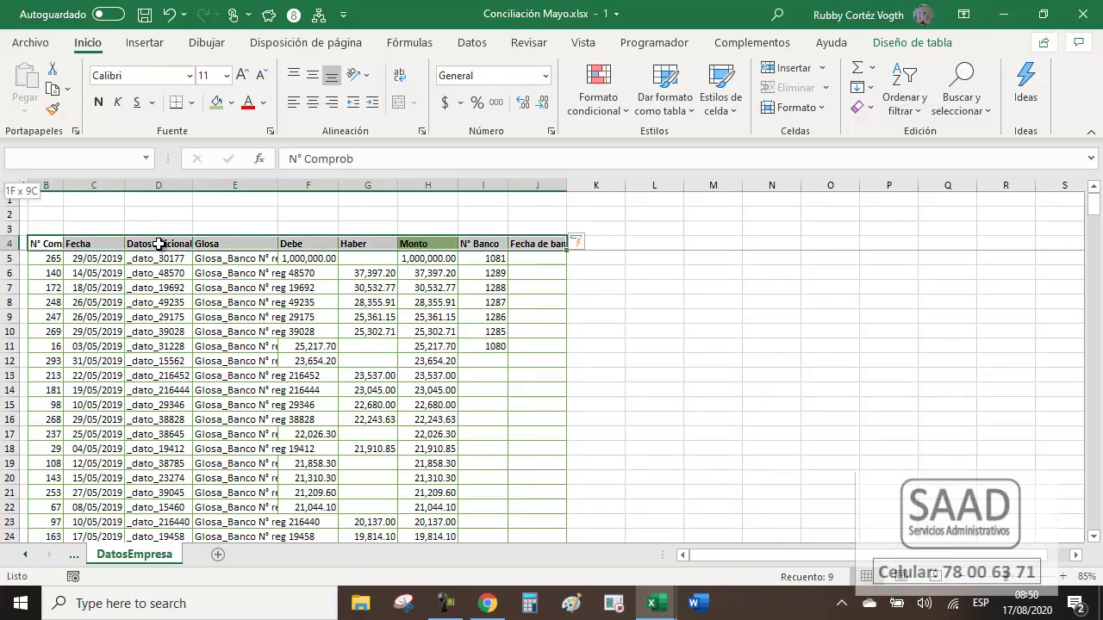
key(shift+Right)
key(shift+Right)
key(shift+Right)
key(shift+Right)
key(shift+Right)
key(shift+Right)
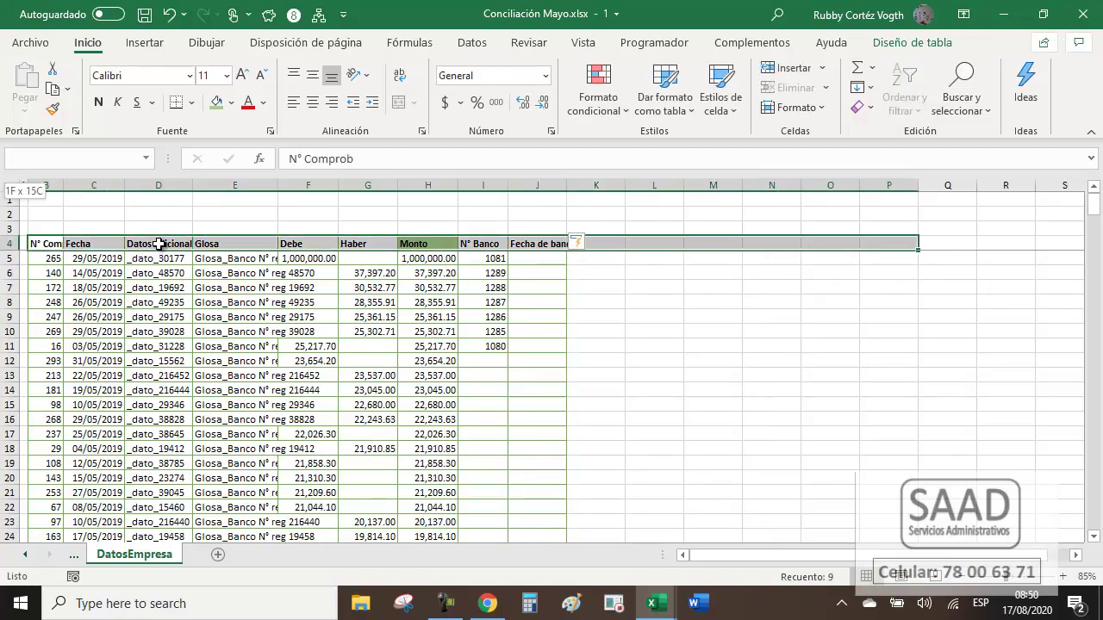
click(399, 75)
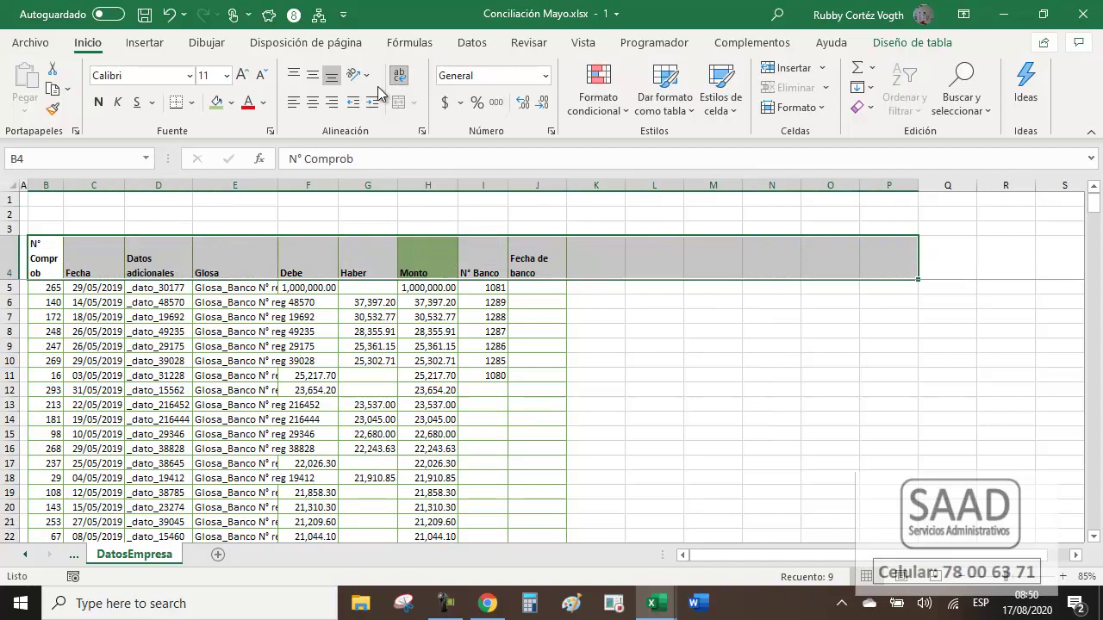
click(312, 102)
click(312, 78)
Set the height of row 4 to 30.
click(584, 258)
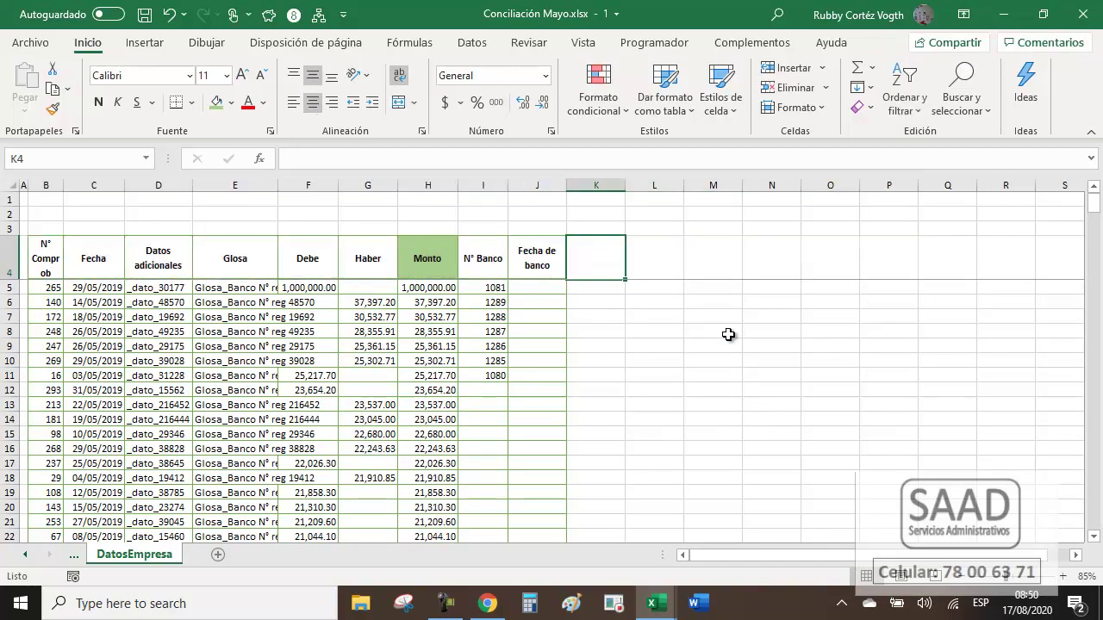
key(alt+o)
text(fa3)
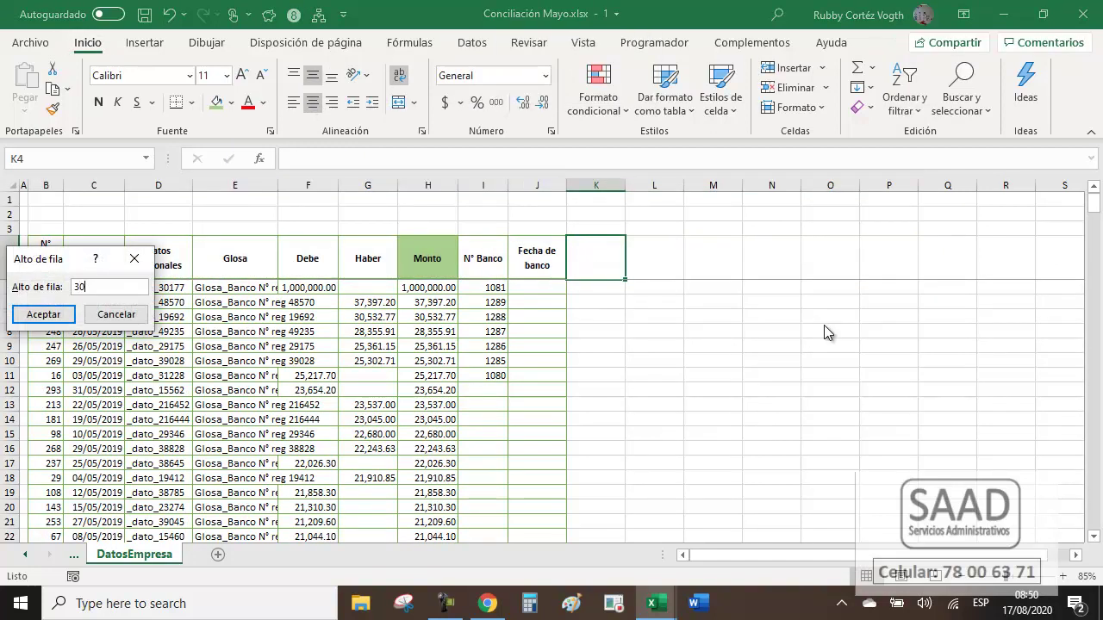
key(Return)
Type the headers Datos banco, Glosa Banco, Dbe Banco and Haber Banco in K4:N4.
key(Left)
key(Right)
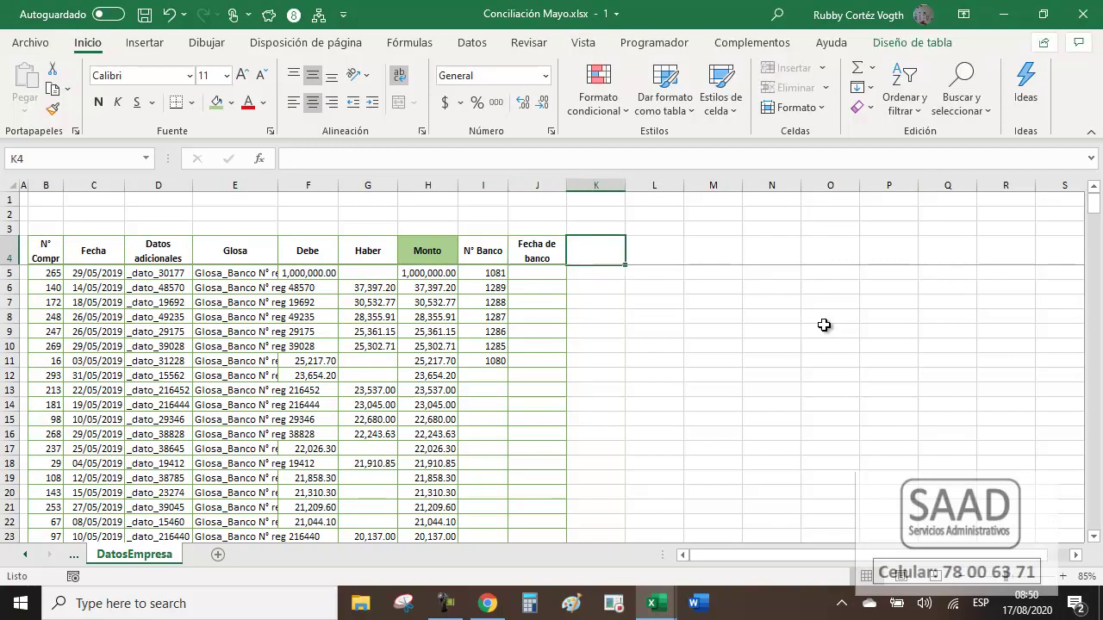
text(Datos )
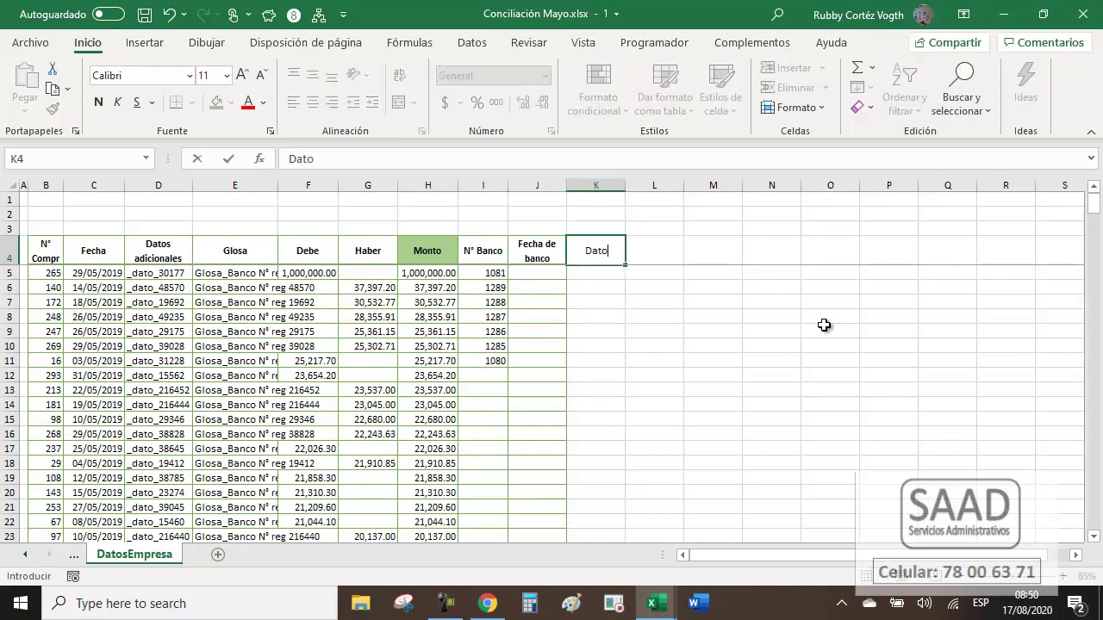
text(banco)
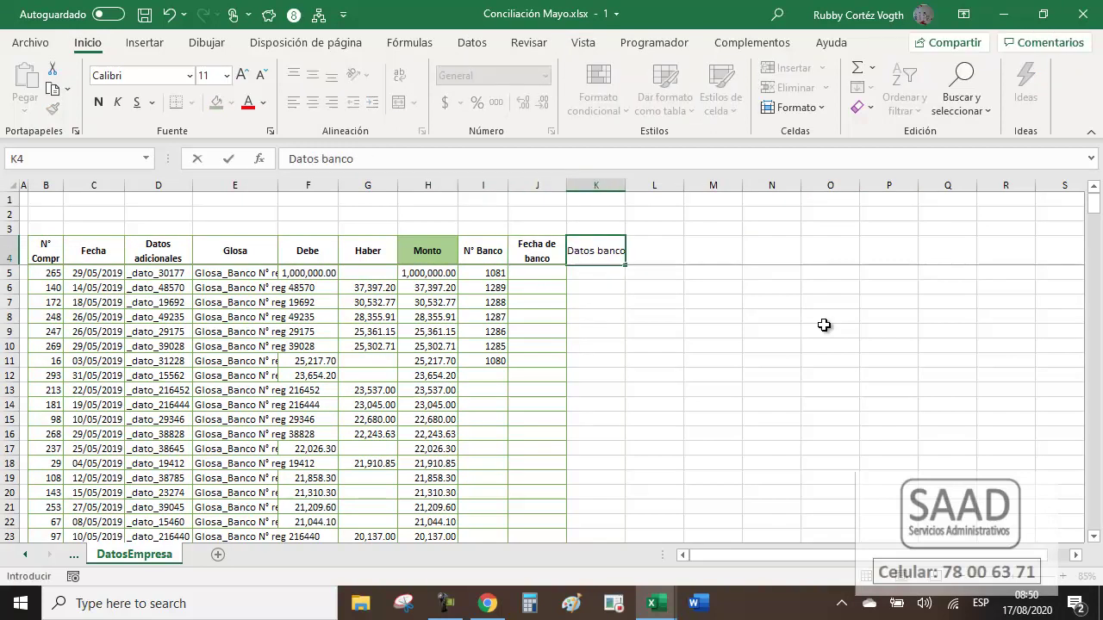
key(Right)
text(G)
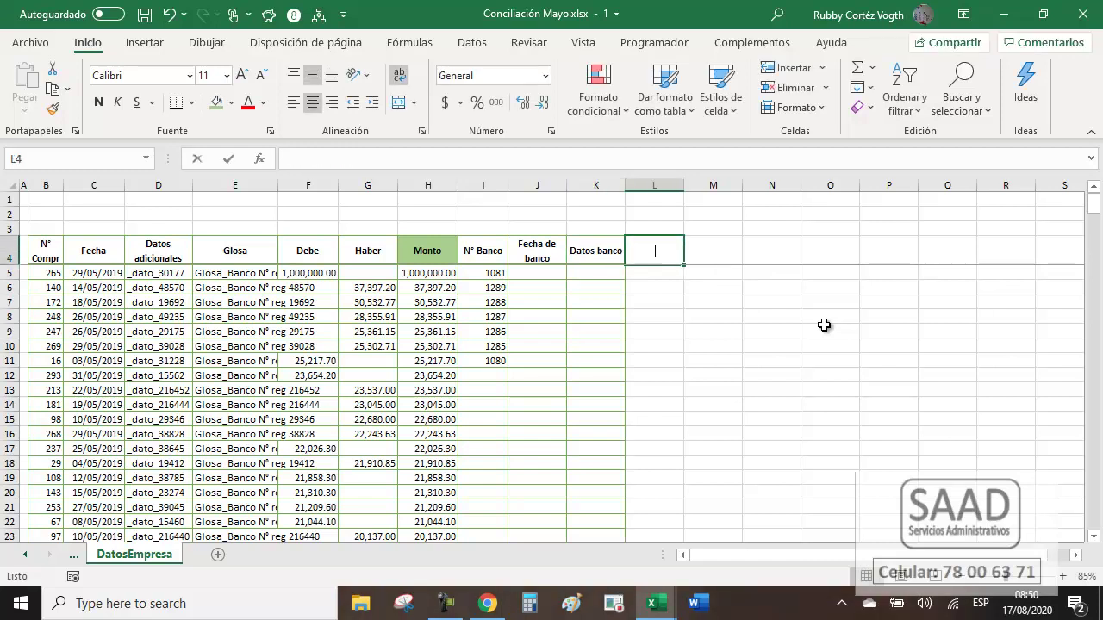
text(losa Banco)
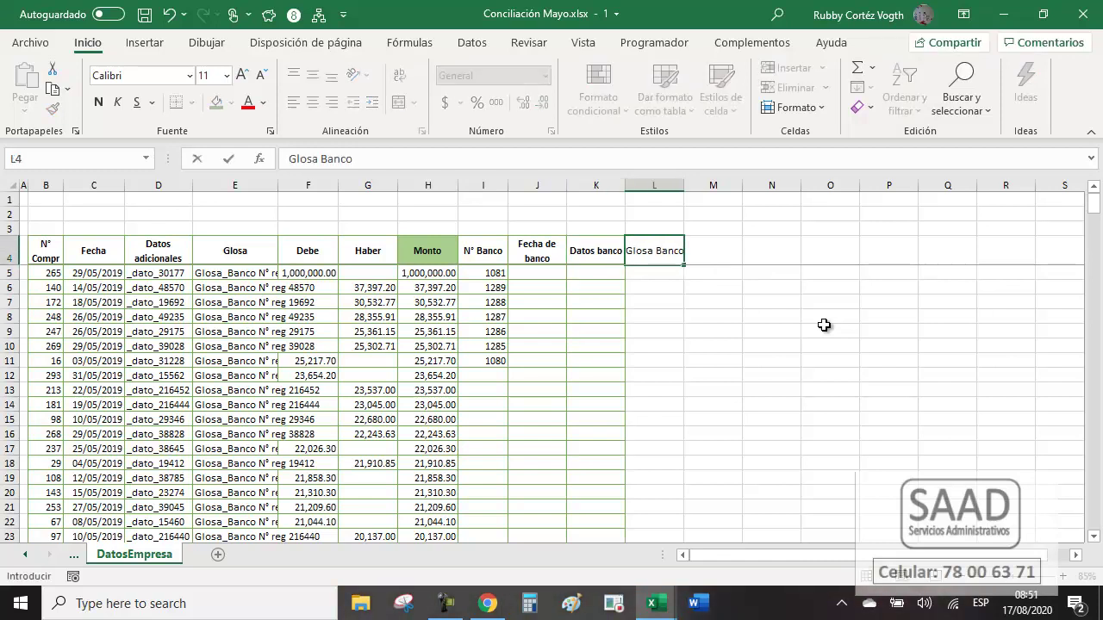
key(Right)
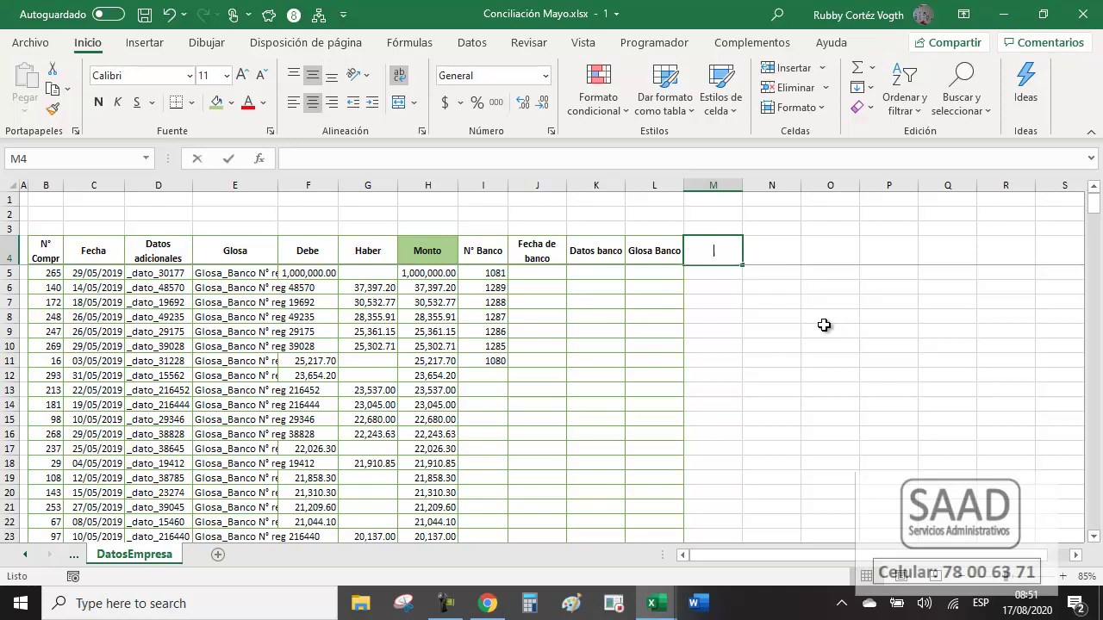
text(DbeBan)
key(BackSpace)
text(nco)
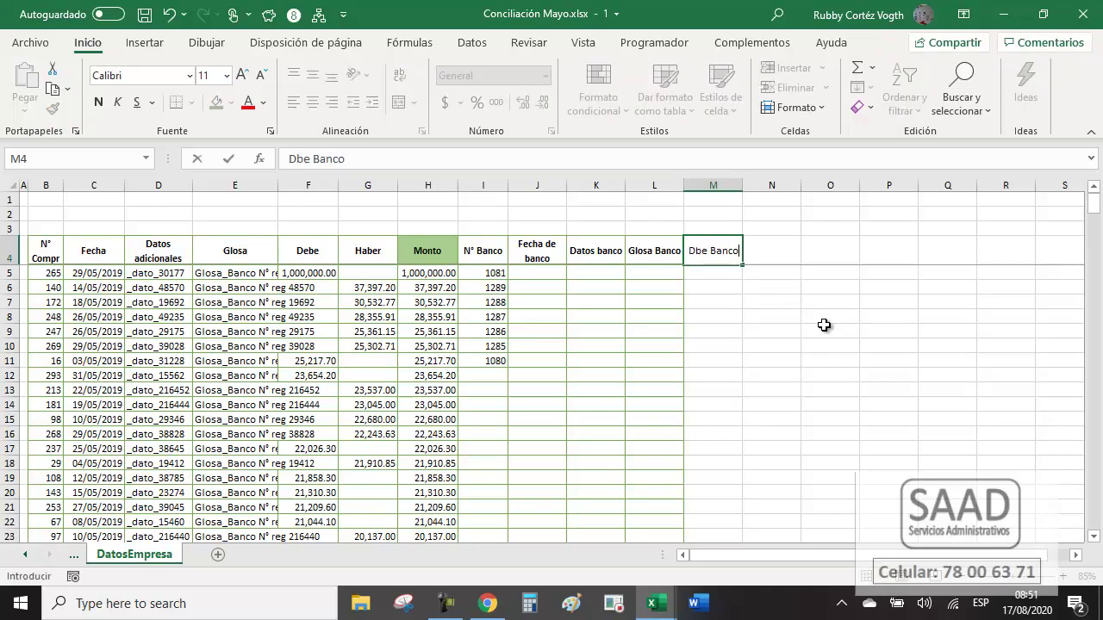
key(Right)
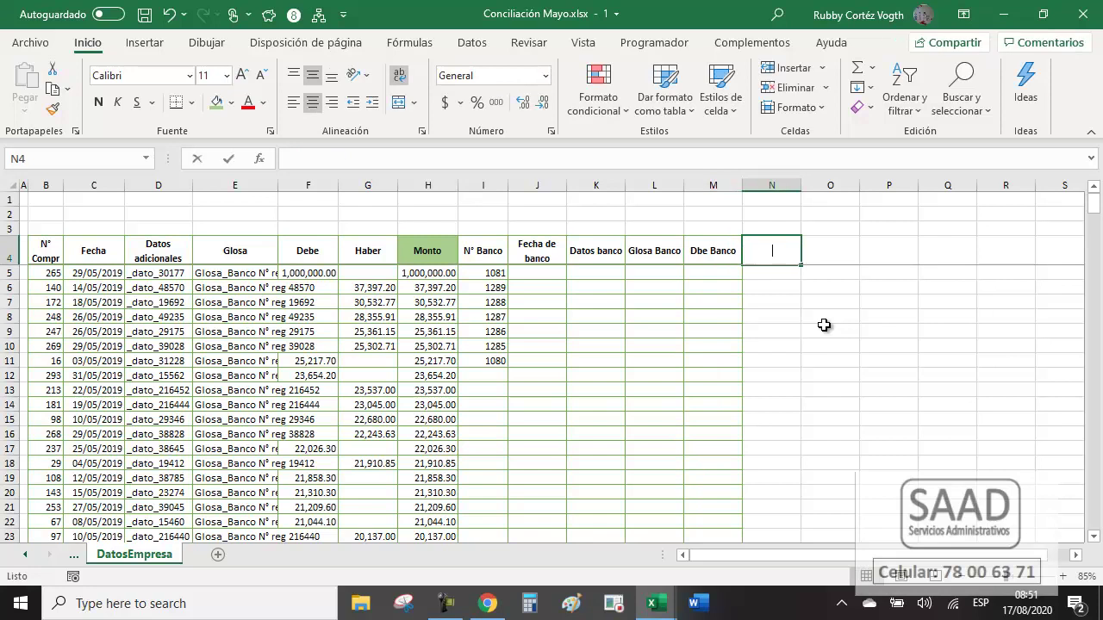
text(Glosa )
text(Banco)
key(Return)
Correct the M4 header from 'Dbe Banco' to 'Debe Banco'.
key(Up)
key(Left)
key(Left)
key(Left)
key(Left)
key(Right)
key(Right)
key(Right)
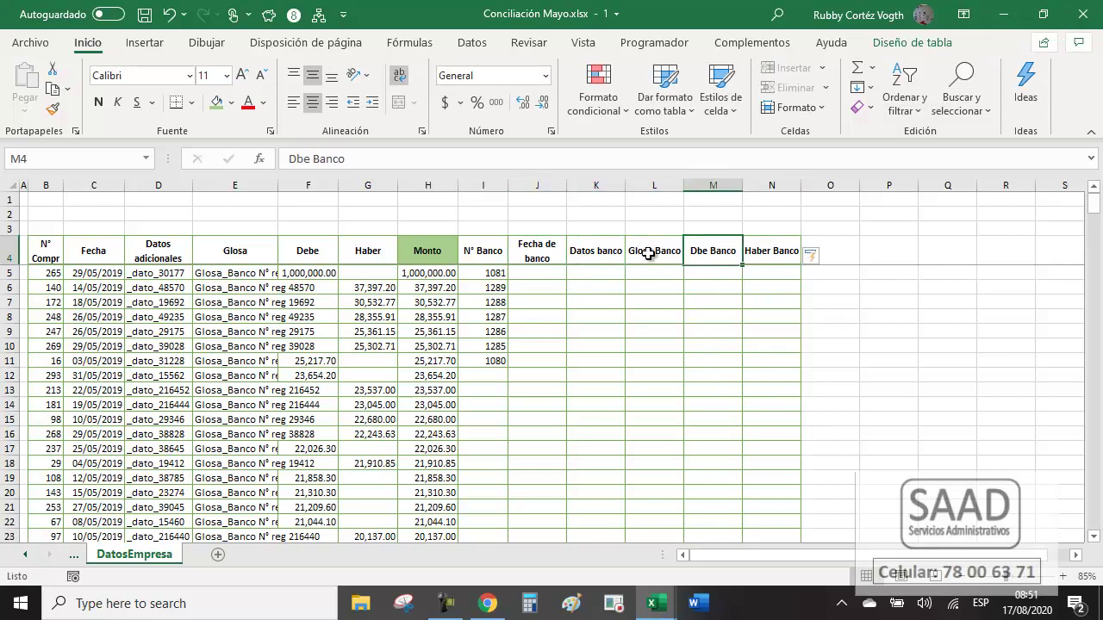
click(296, 159)
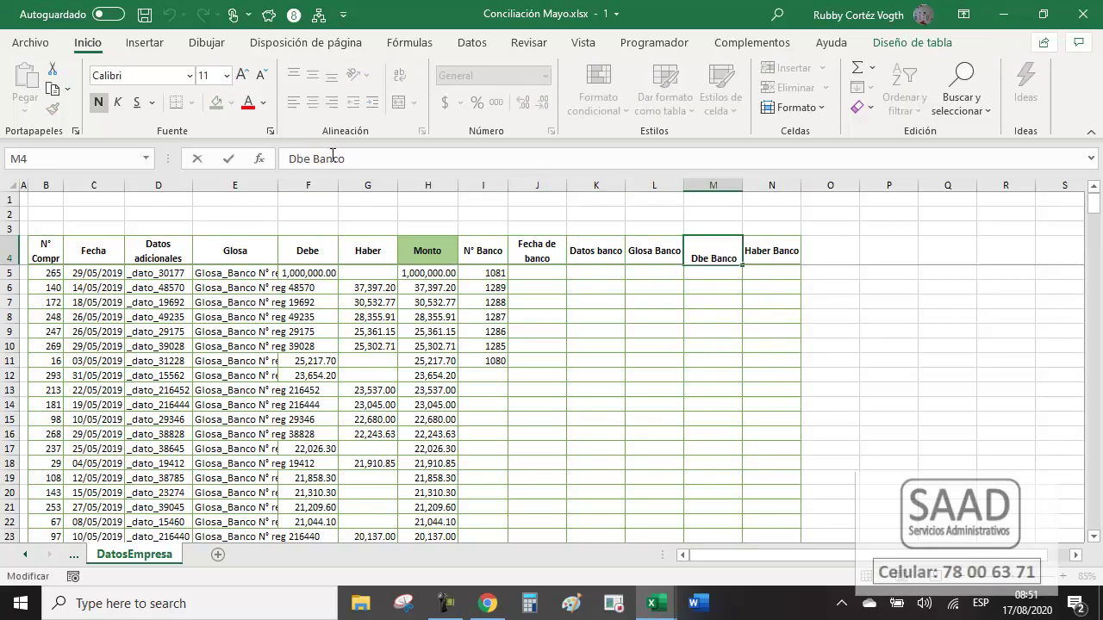
text(e)
key(Return)
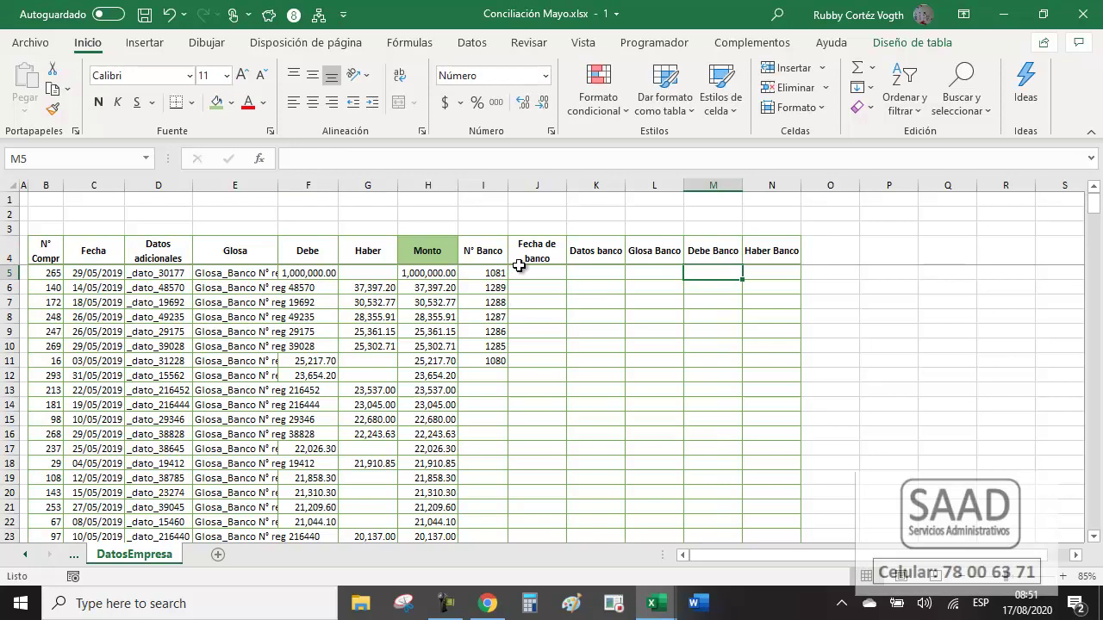
Fill the bank headers I4:N4 with a light orange theme colour.
drag(521, 272, 764, 381)
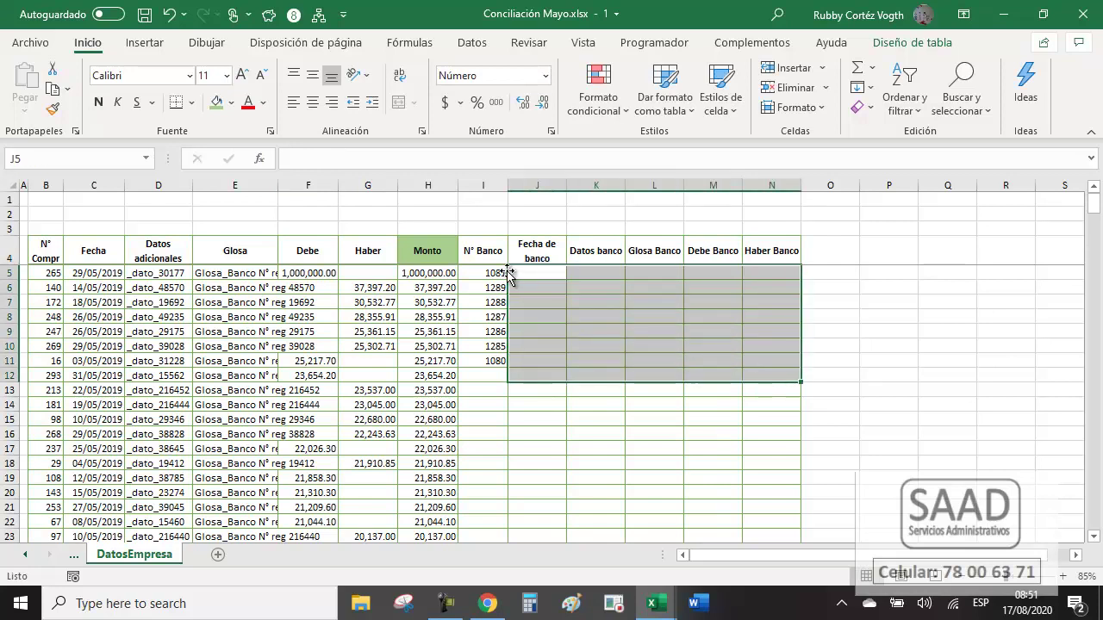
drag(490, 274, 485, 353)
mouse_move(493, 251)
mouse_down()
mouse_move(769, 266)
mouse_move(769, 251)
mouse_up()
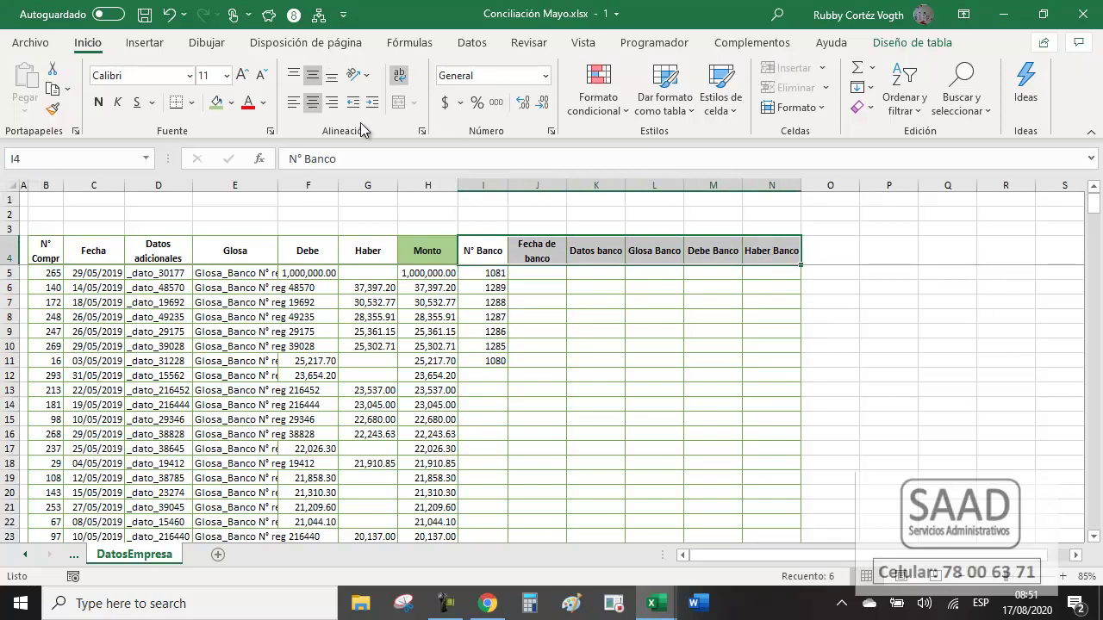
click(231, 102)
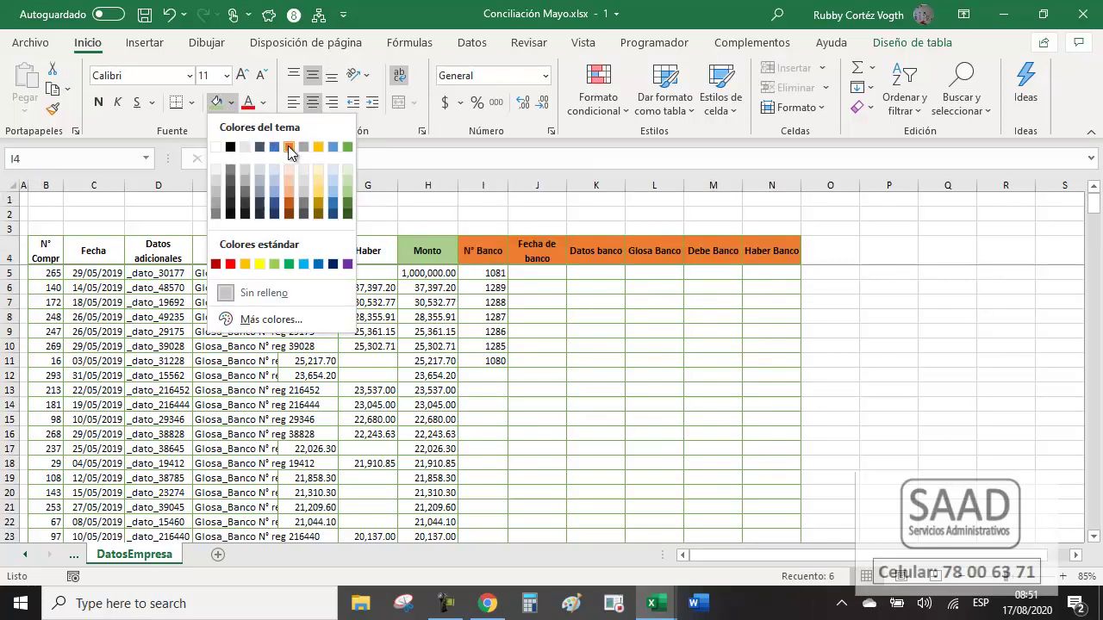
click(291, 180)
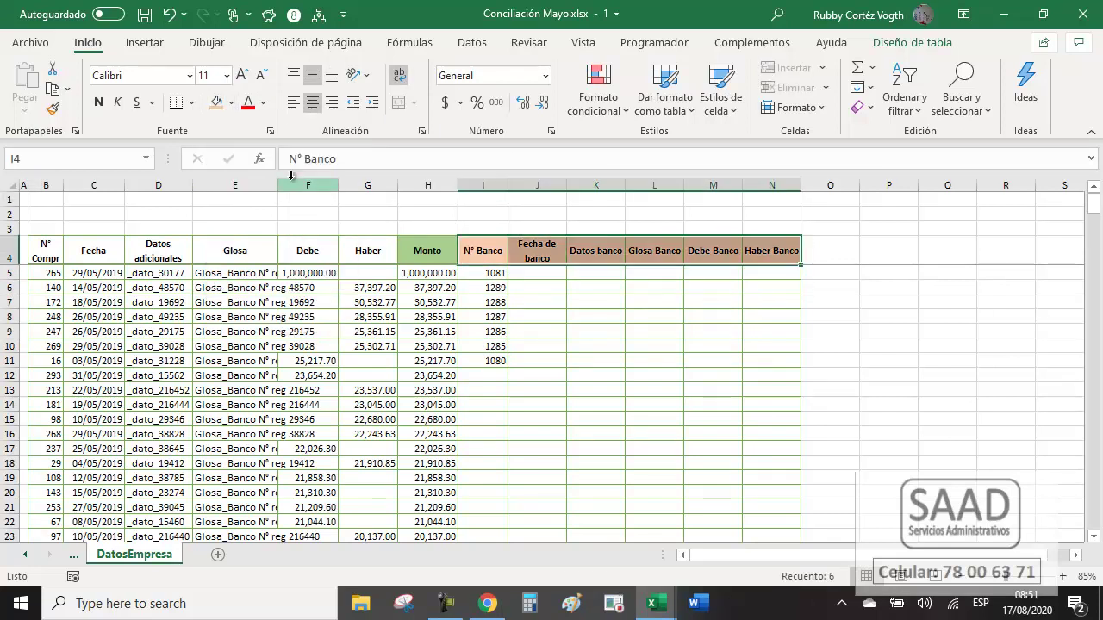
click(535, 277)
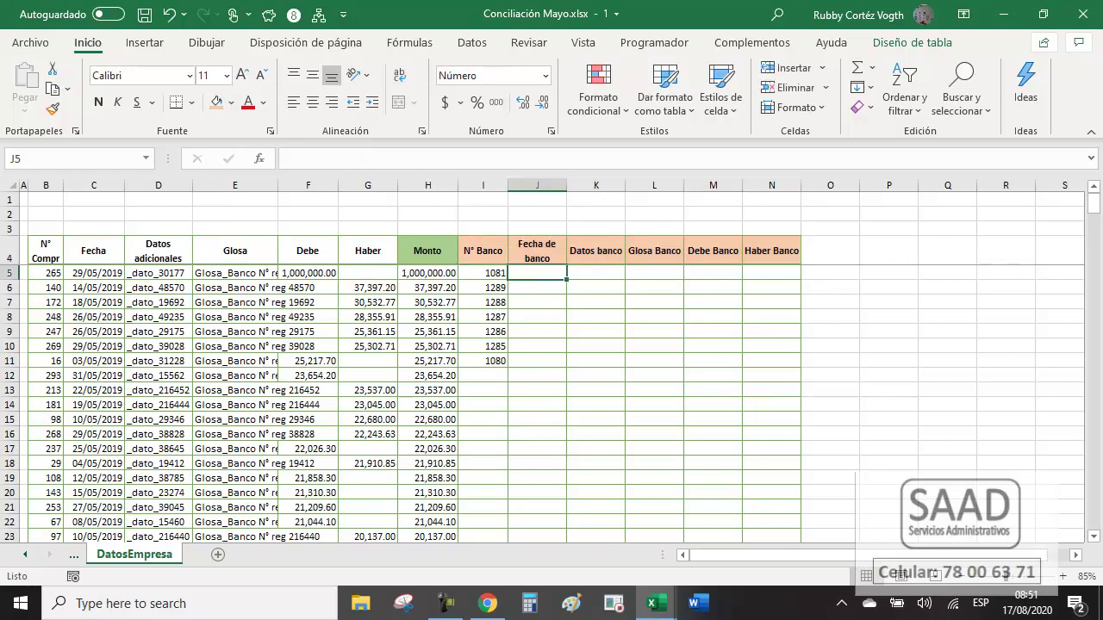
Enter =BUSCARV(I5;TablaBanco;2;FALSO) in J5 so it fills the Fecha de banco column.
text(=bus)
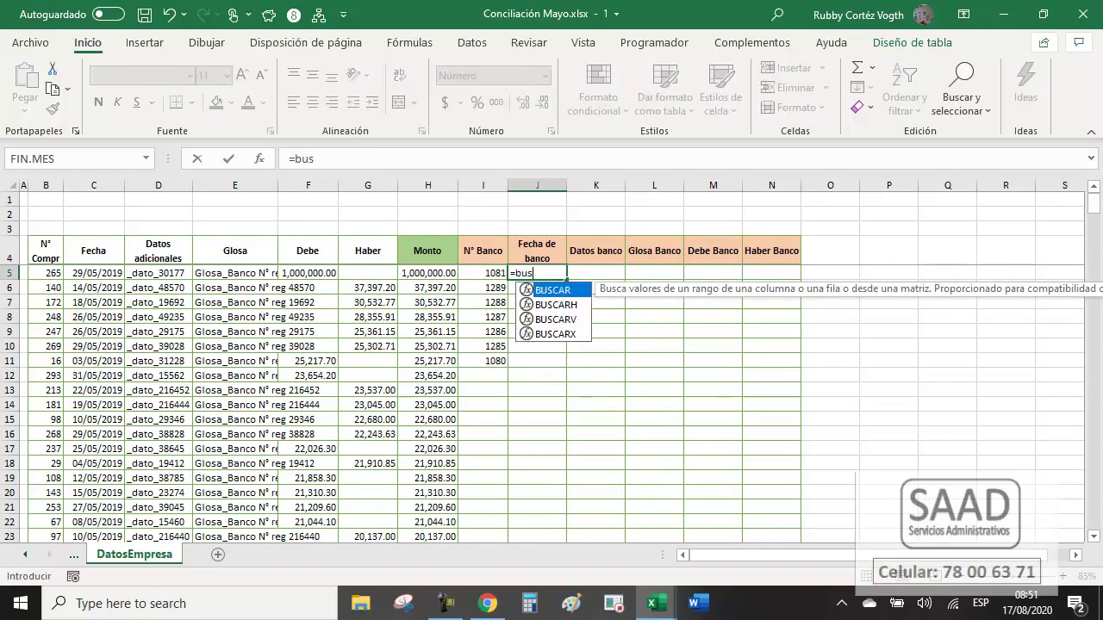
key(Down)
key(Down)
key(Tab)
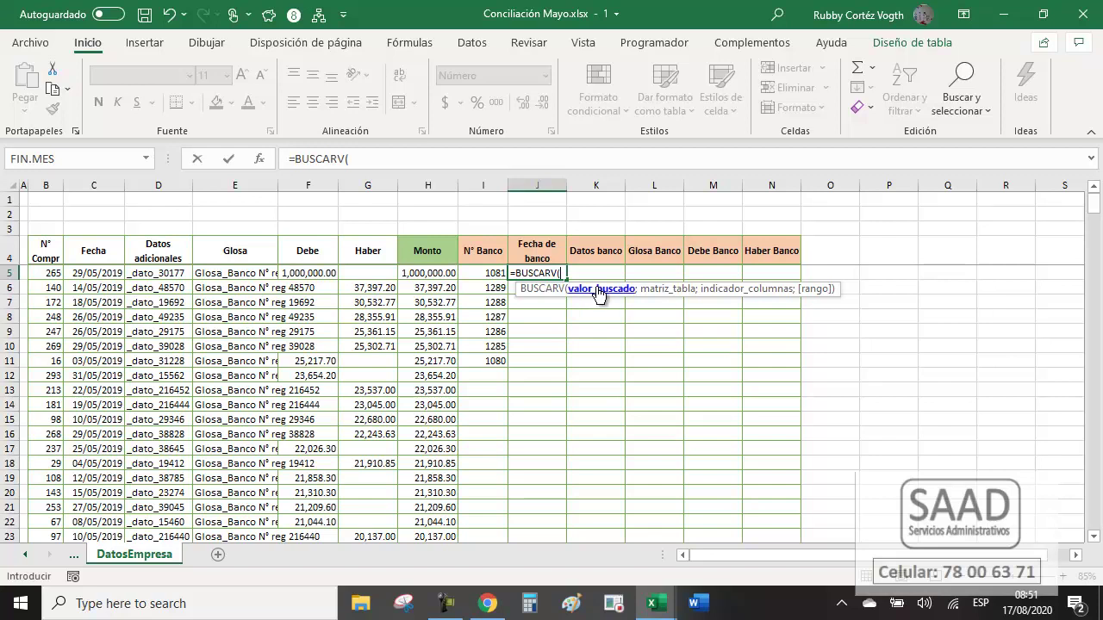
text(i5)
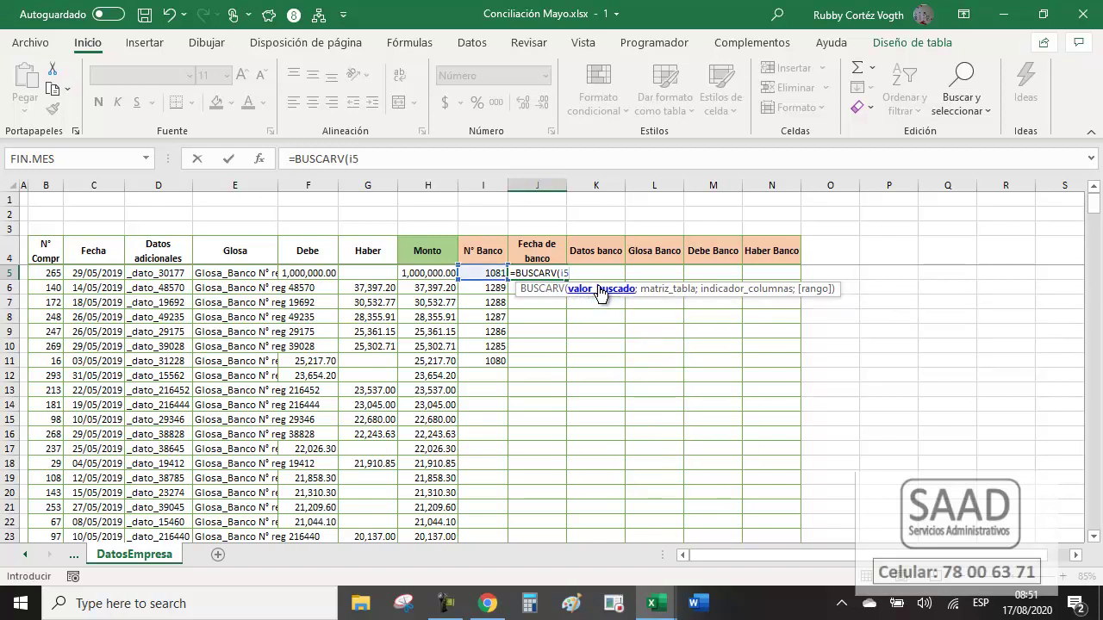
text(;)
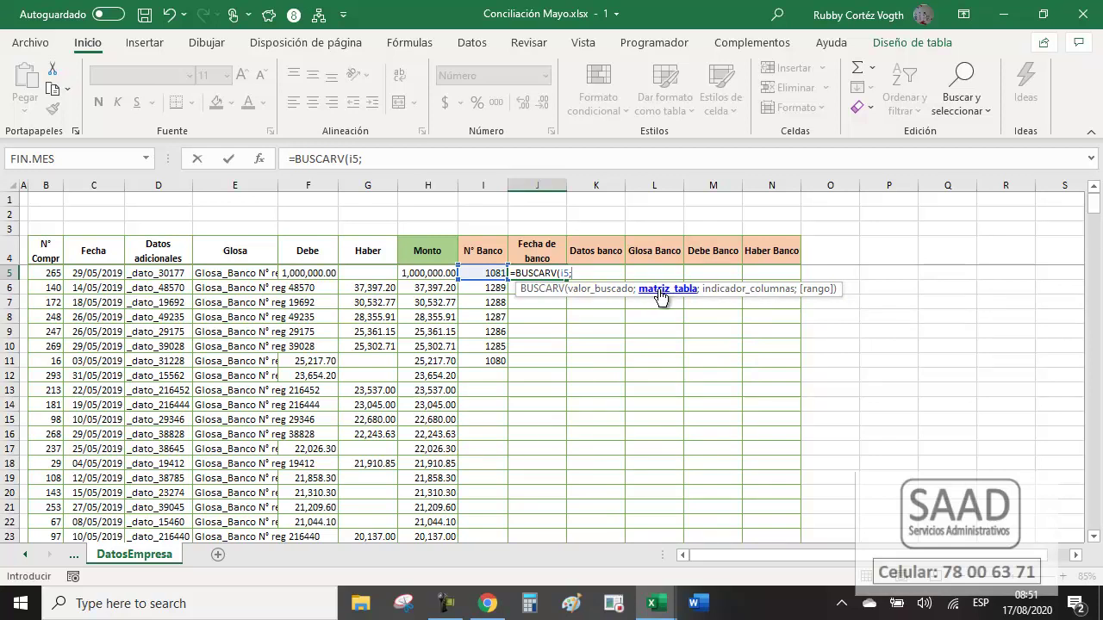
text(Tab)
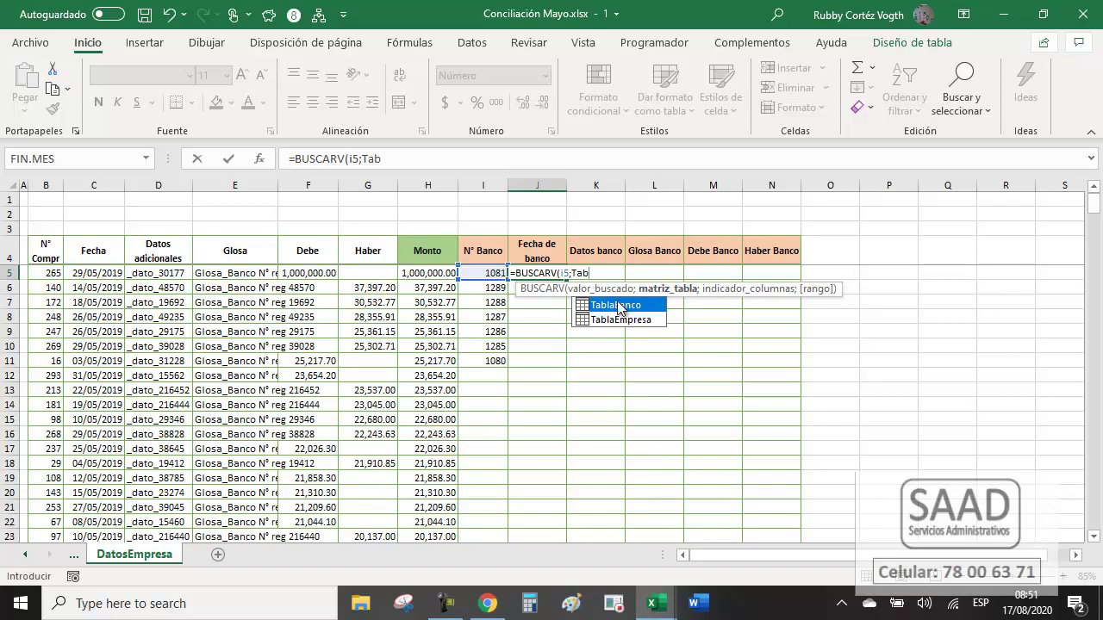
double_click(614, 306)
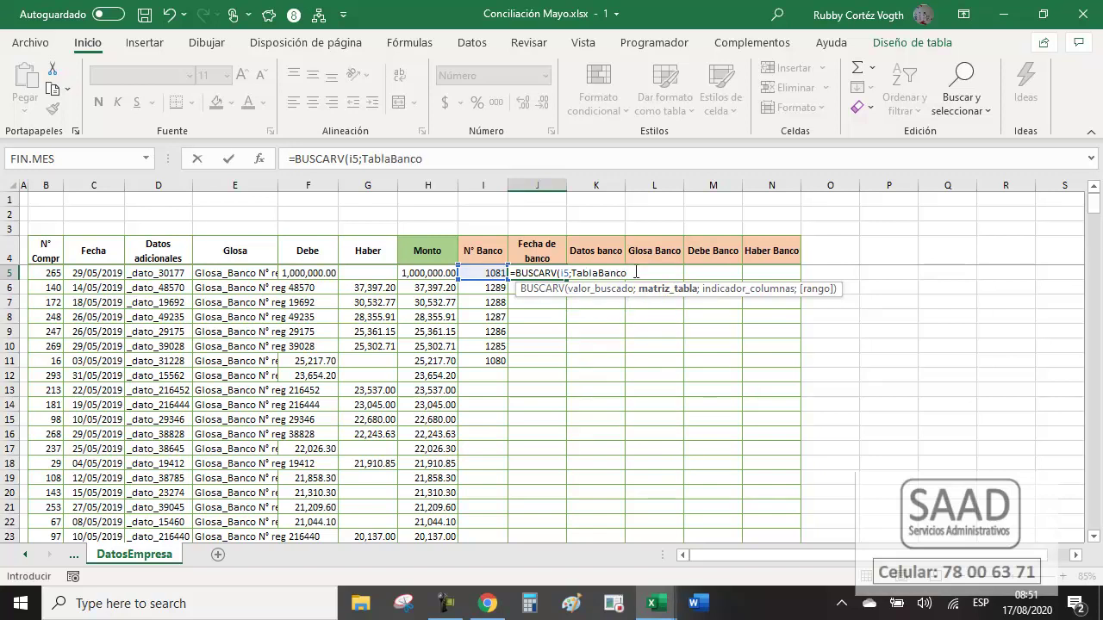
text(;2)
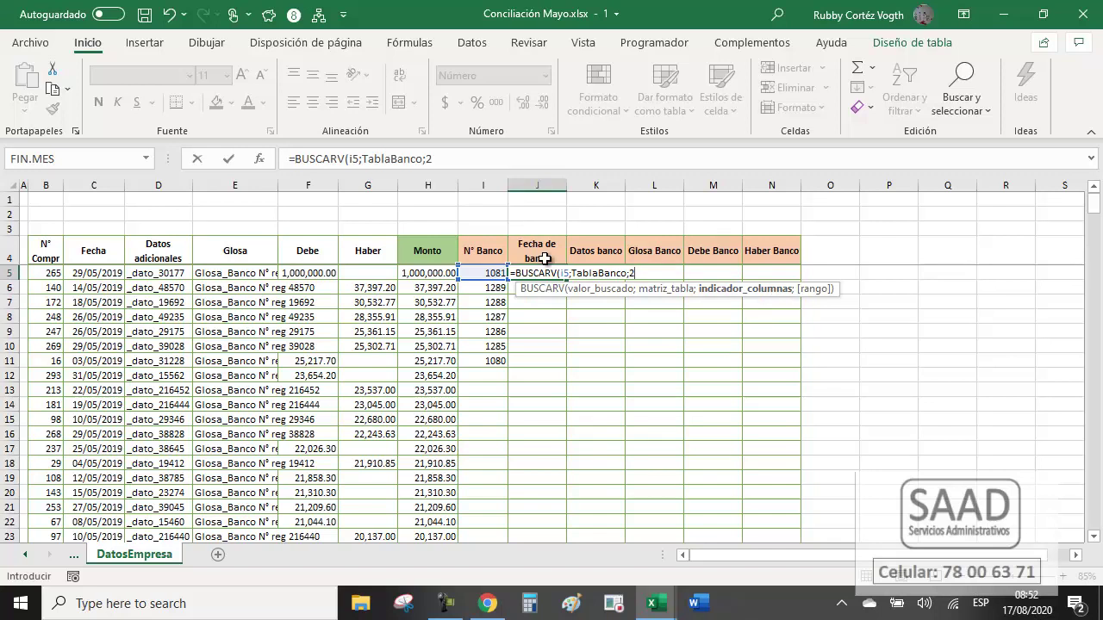
text(;)
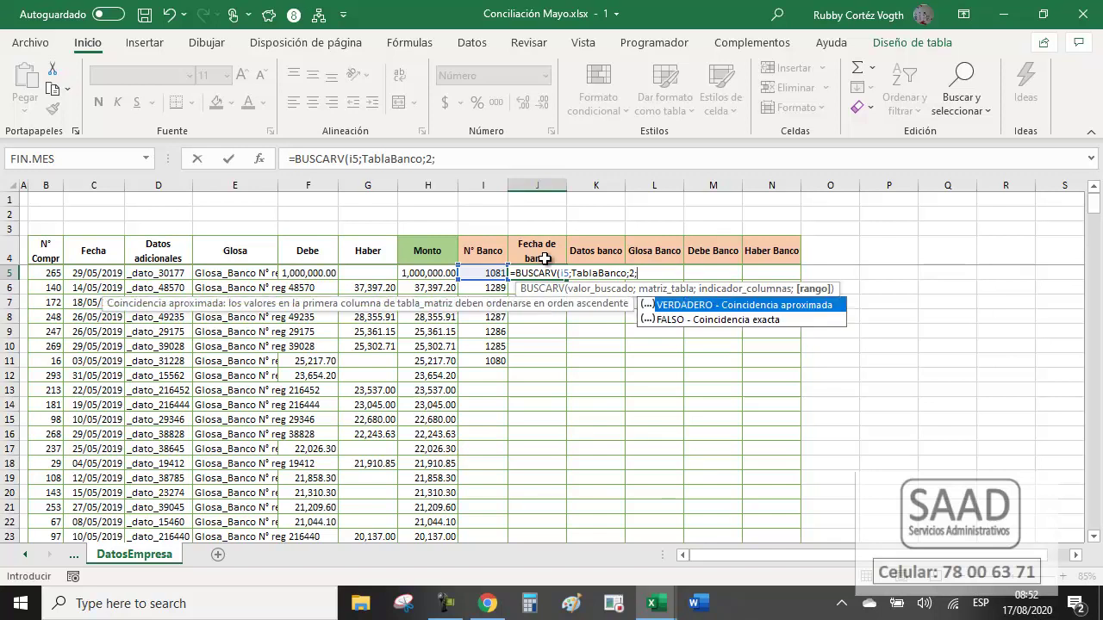
key(Down)
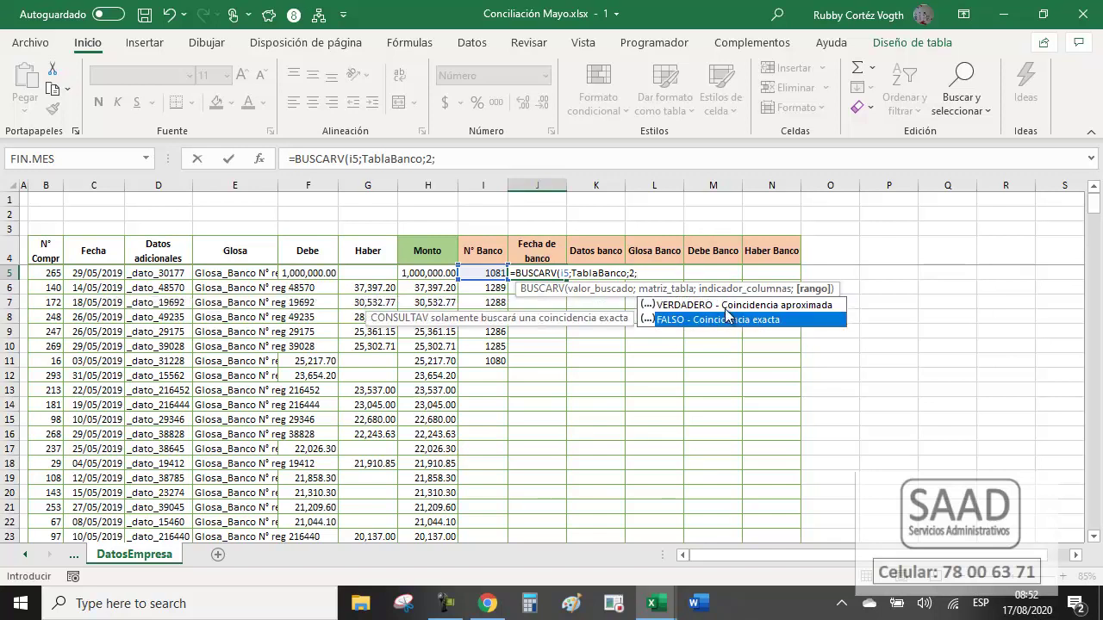
key(Tab)
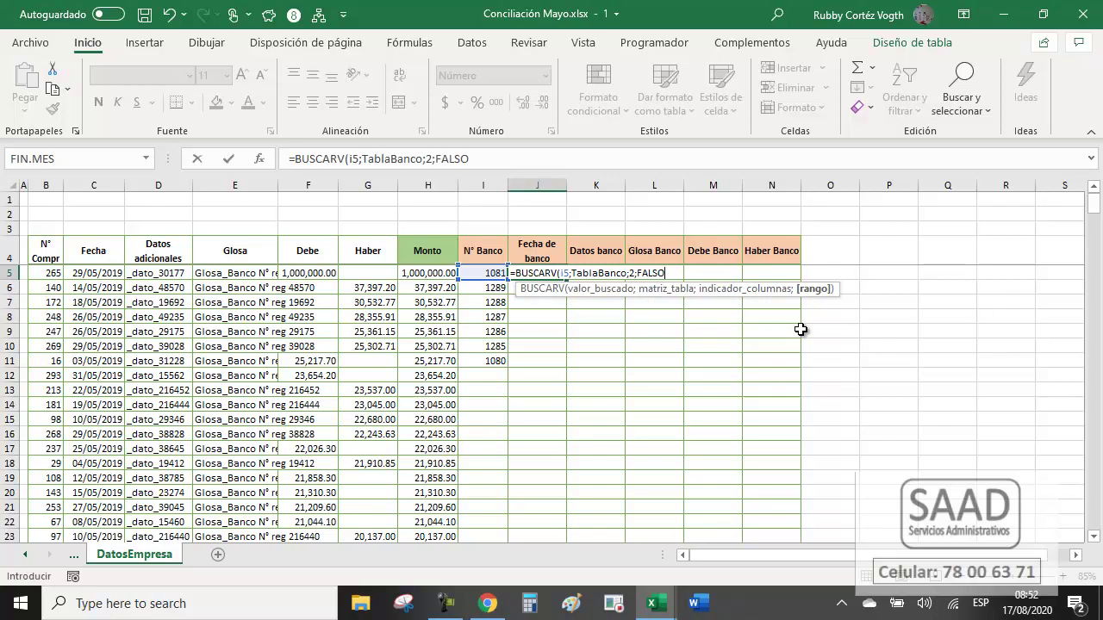
text())
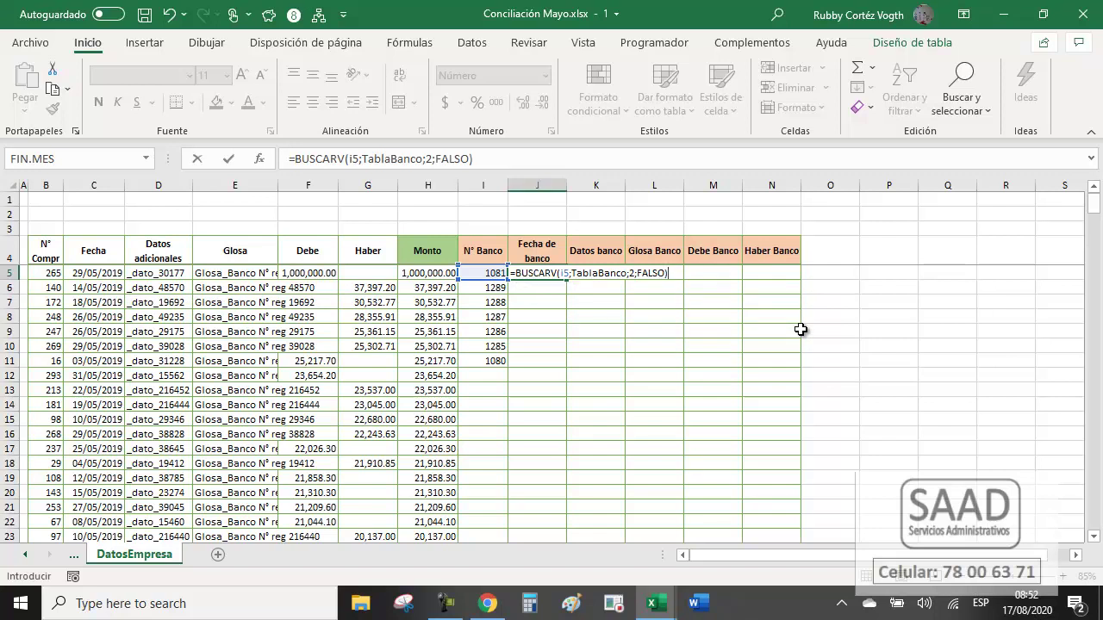
key(Return)
key(Up)
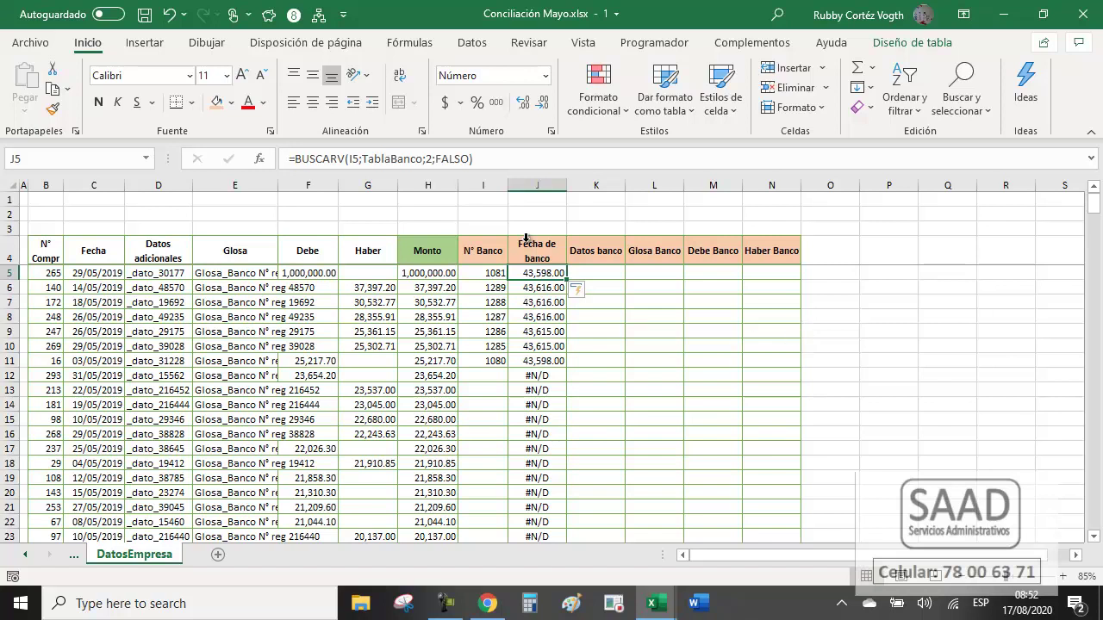
Format the Fecha de banco results as Fecha corta, showing dates like 13/05/2019.
click(525, 239)
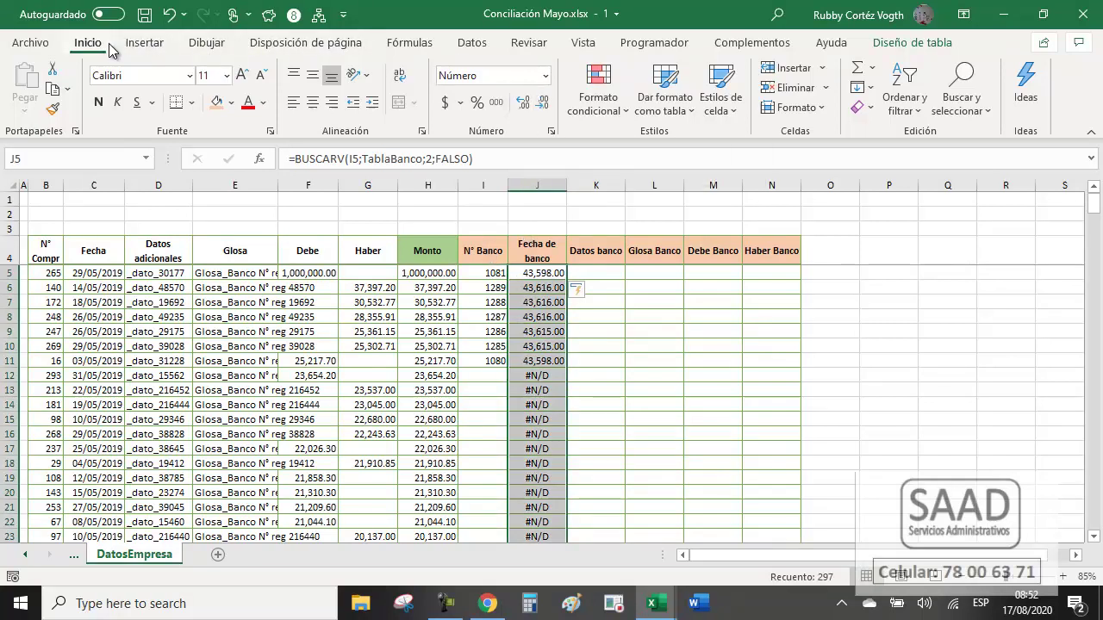
click(544, 76)
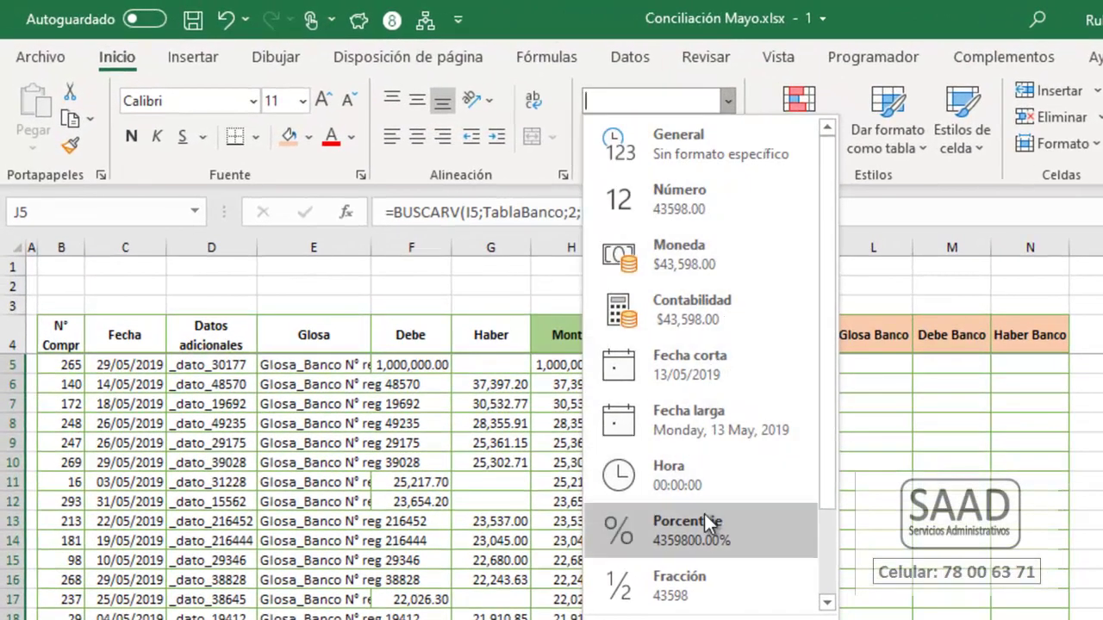
click(681, 199)
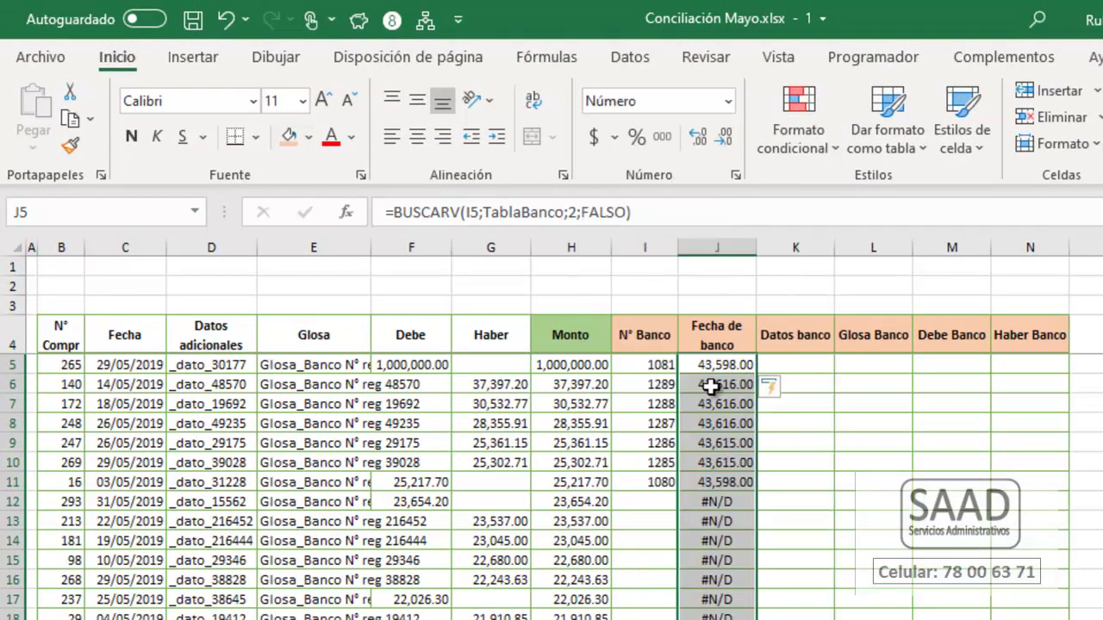
click(726, 104)
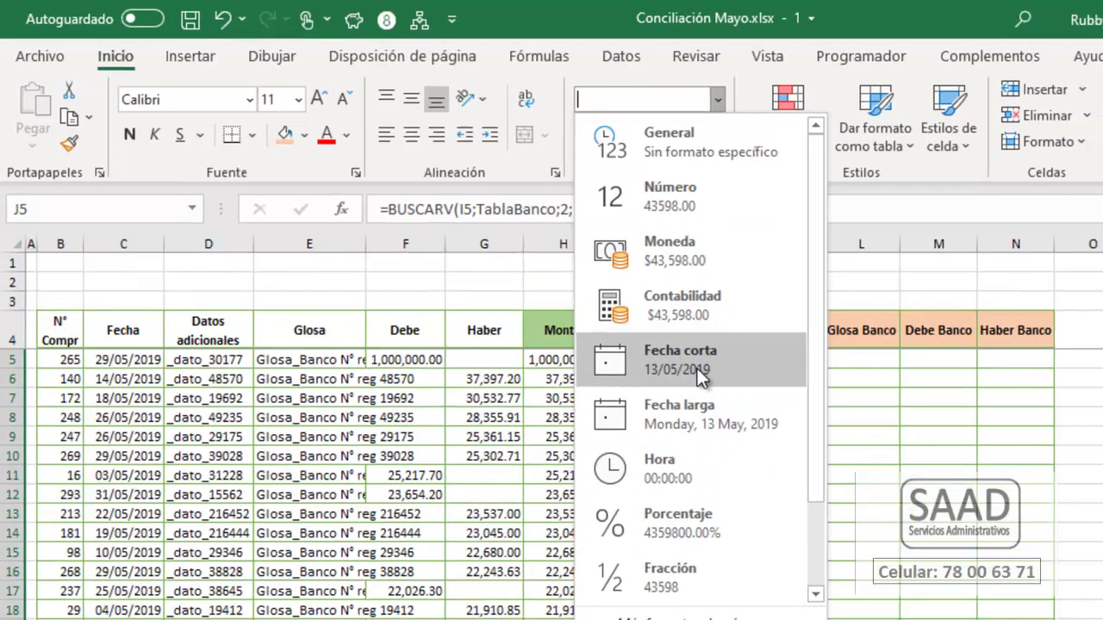
click(707, 373)
click(555, 364)
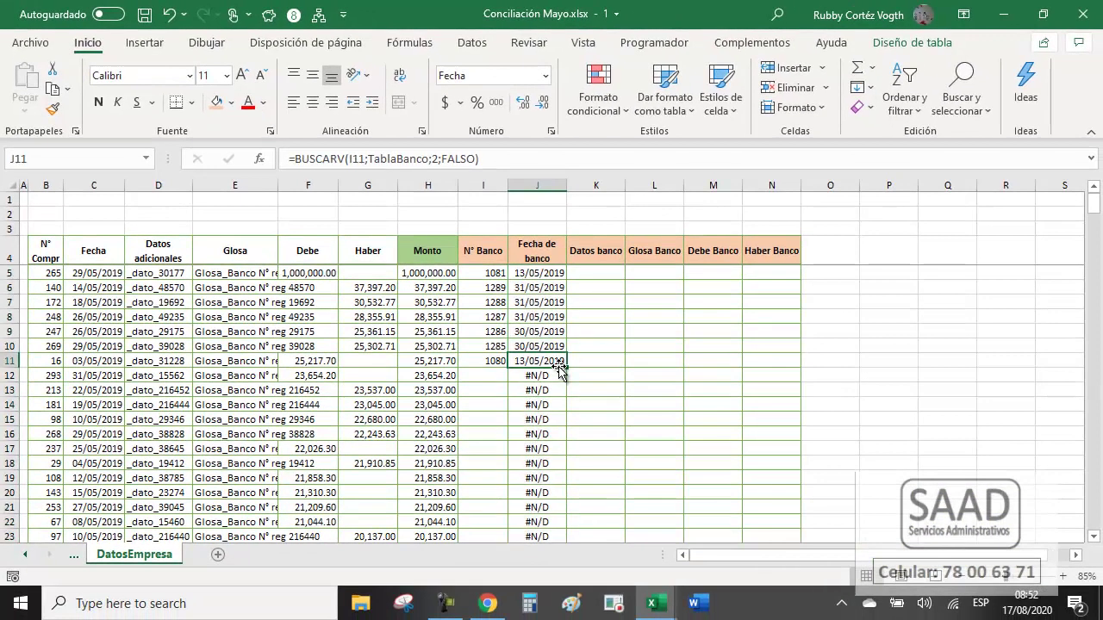
click(543, 276)
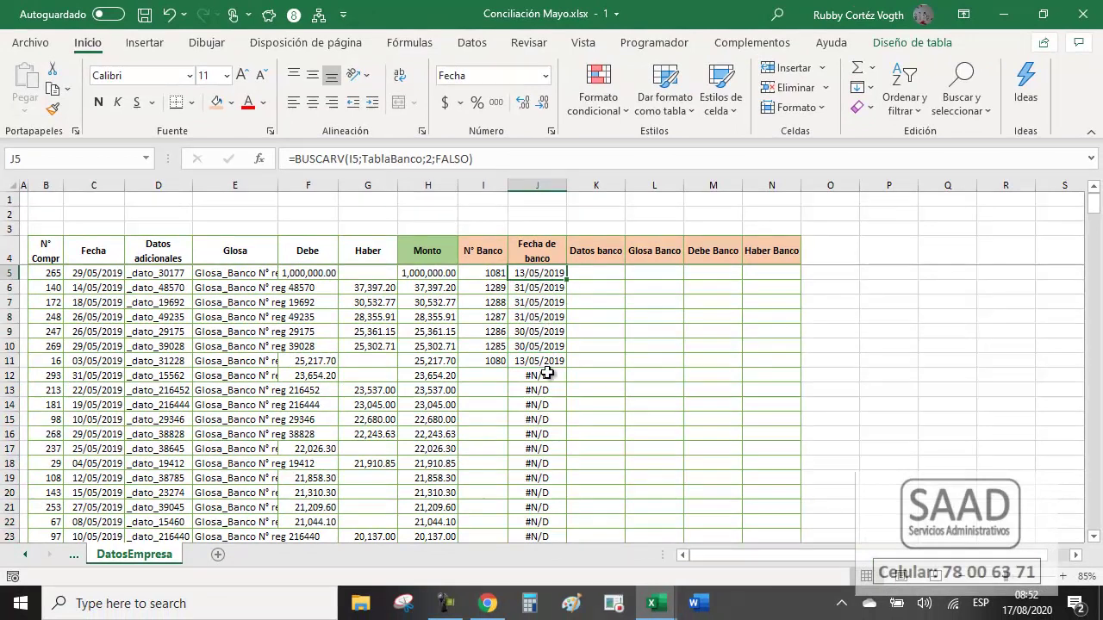
Change J5 to =SI(I5="";"";BUSCARV(I5;TablaBanco;2;FALSO)) so empty bank numbers give blanks.
drag(542, 376, 533, 434)
double_click(539, 273)
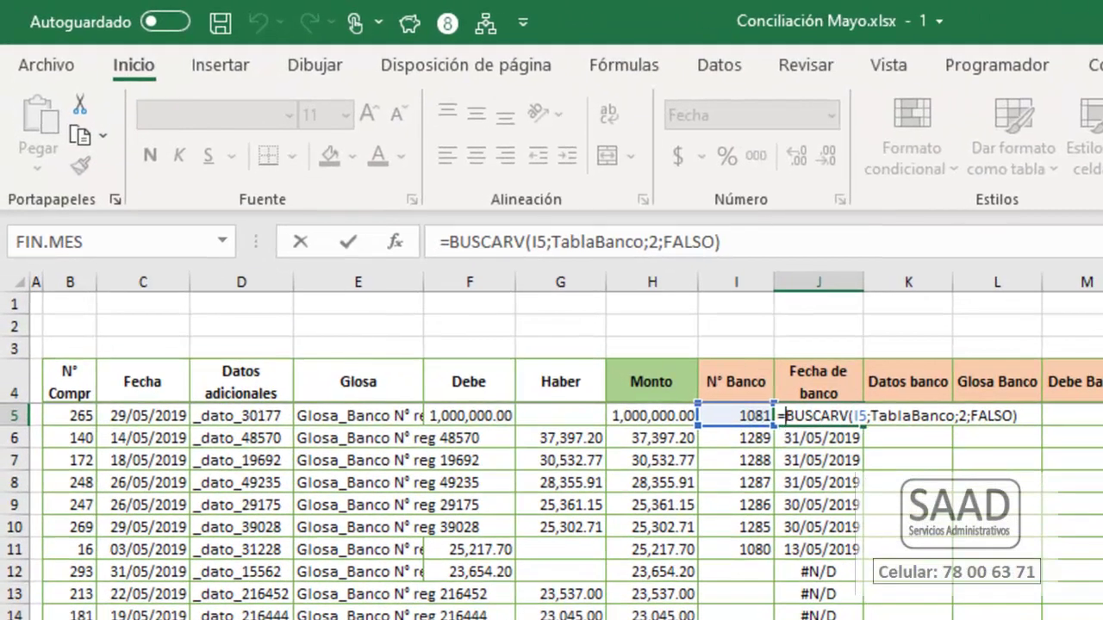
text(si( )
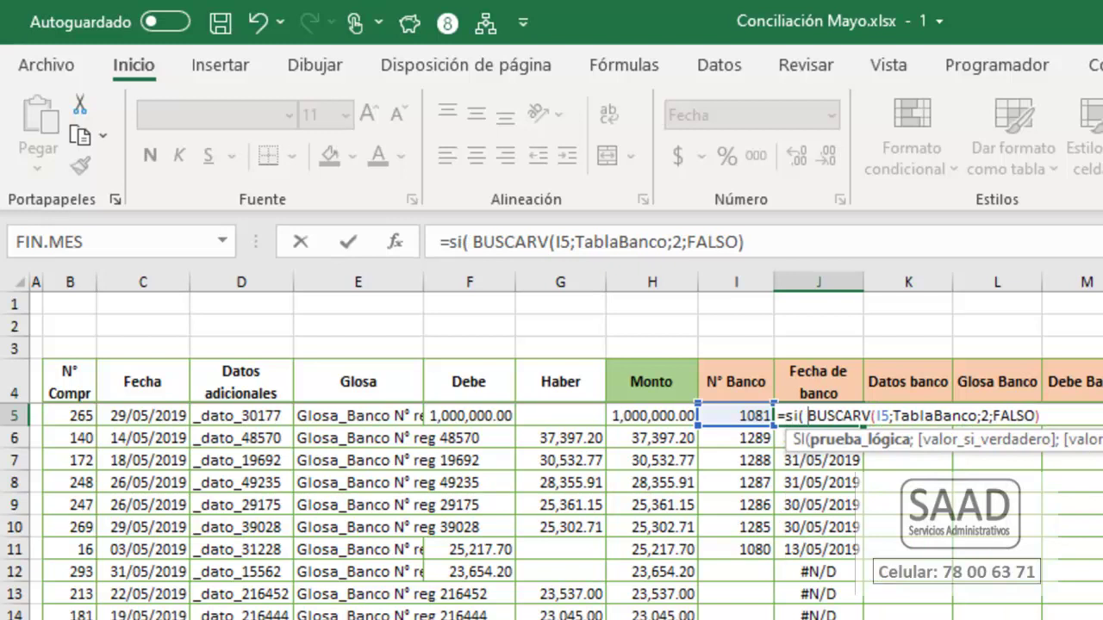
text(i5)
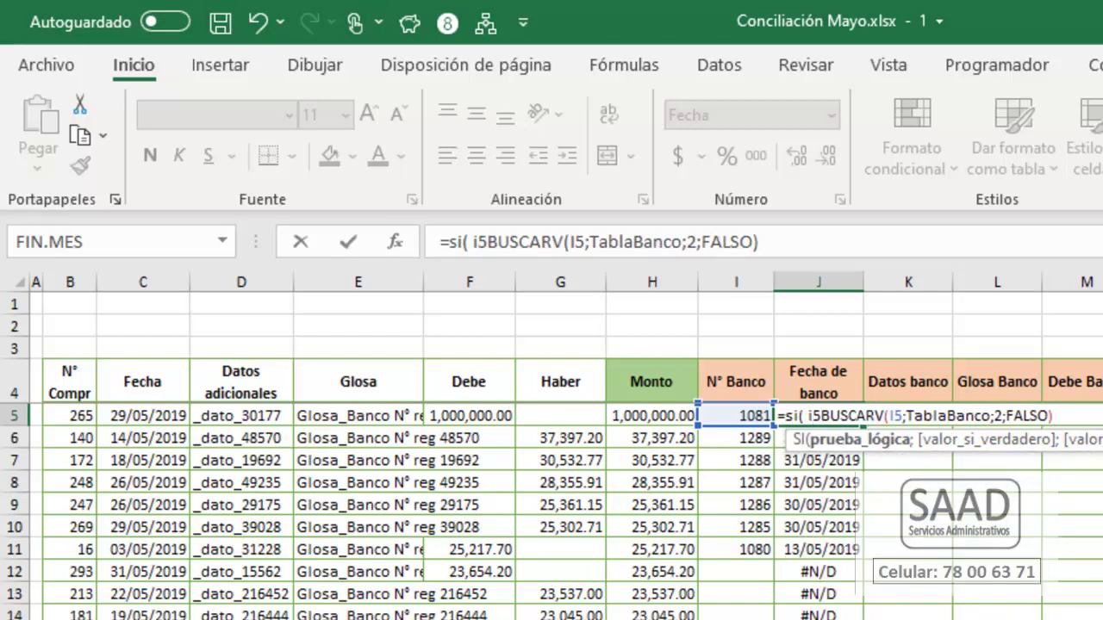
text(=")
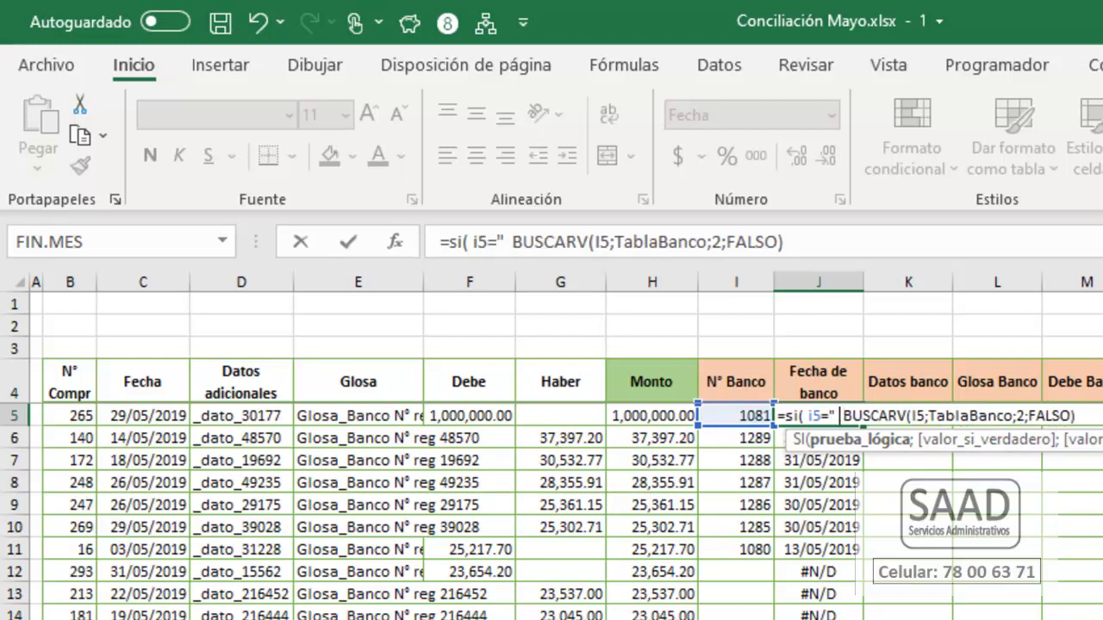
key(BackSpace)
key(BackSpace)
text("")
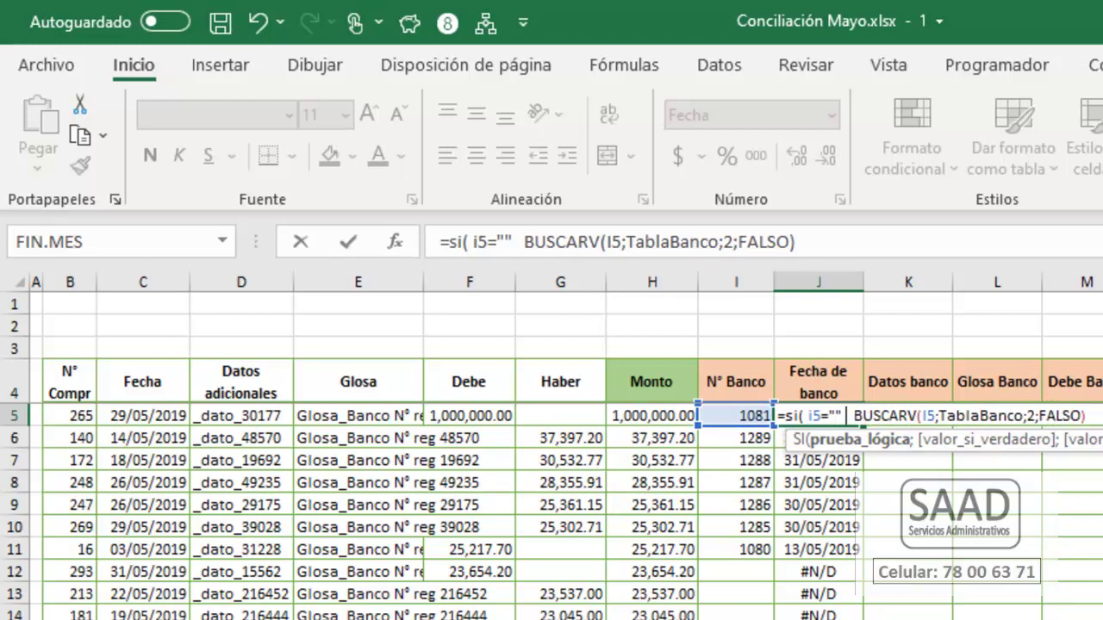
text( ; "")
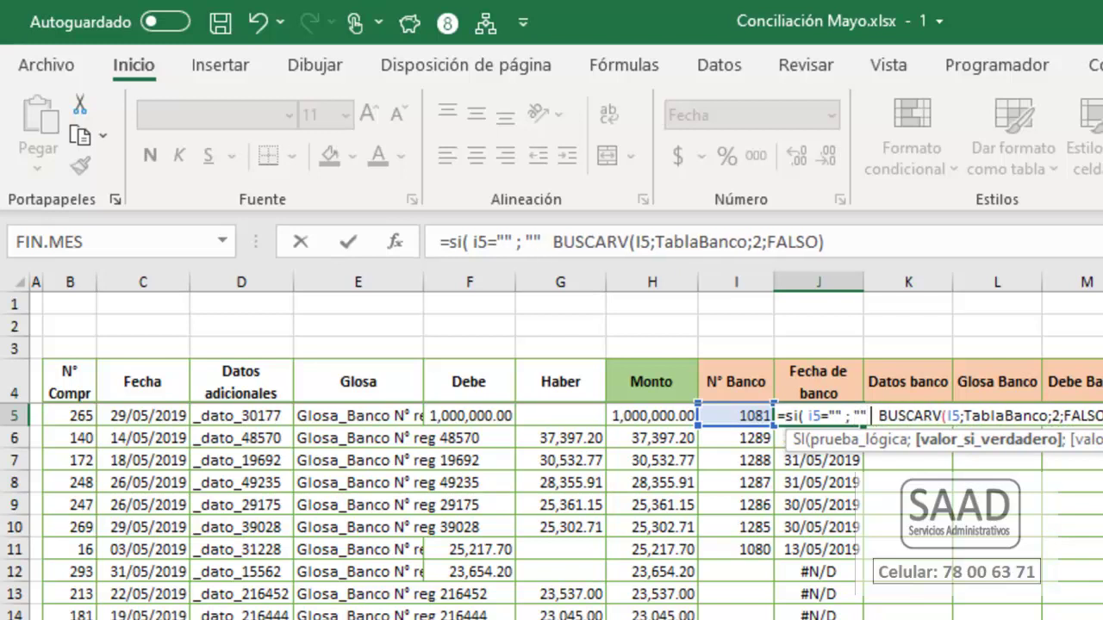
text( ;)
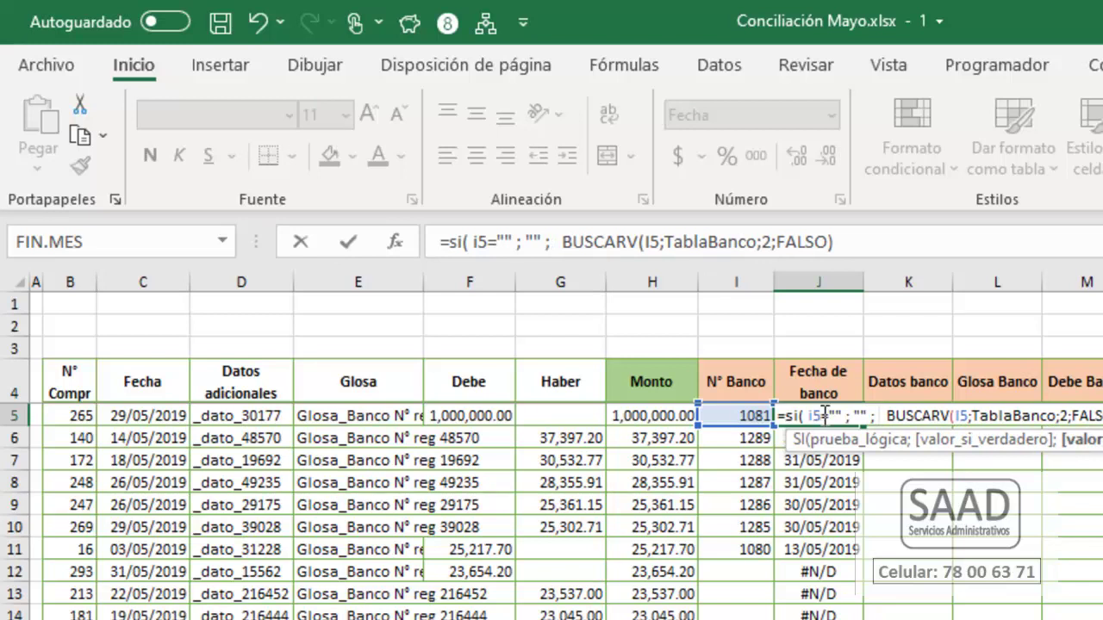
click(853, 415)
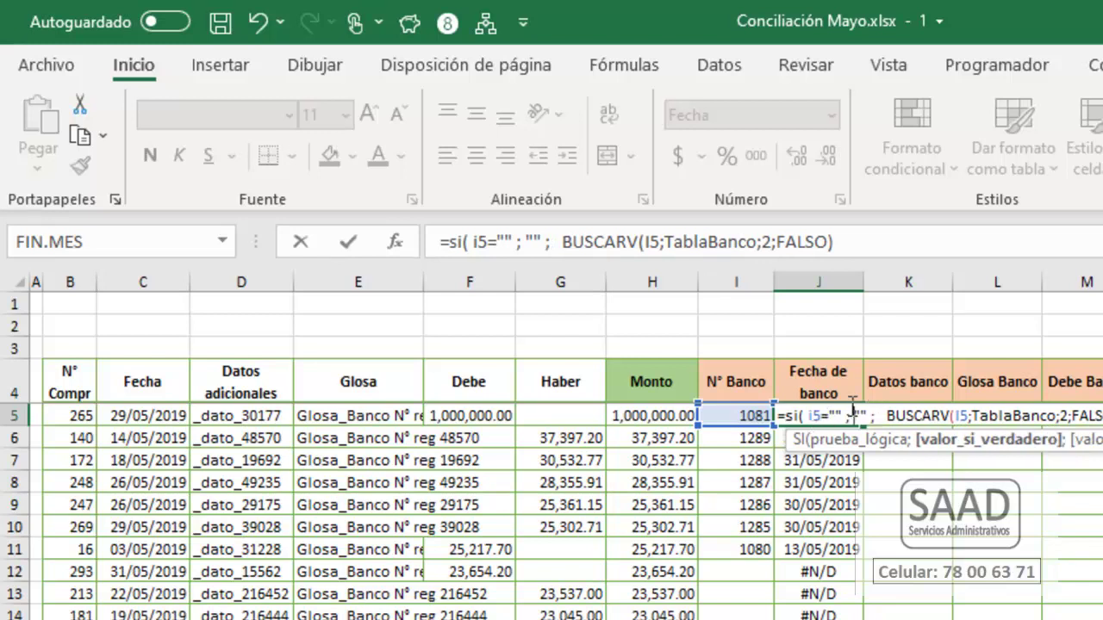
drag(887, 415, 1098, 415)
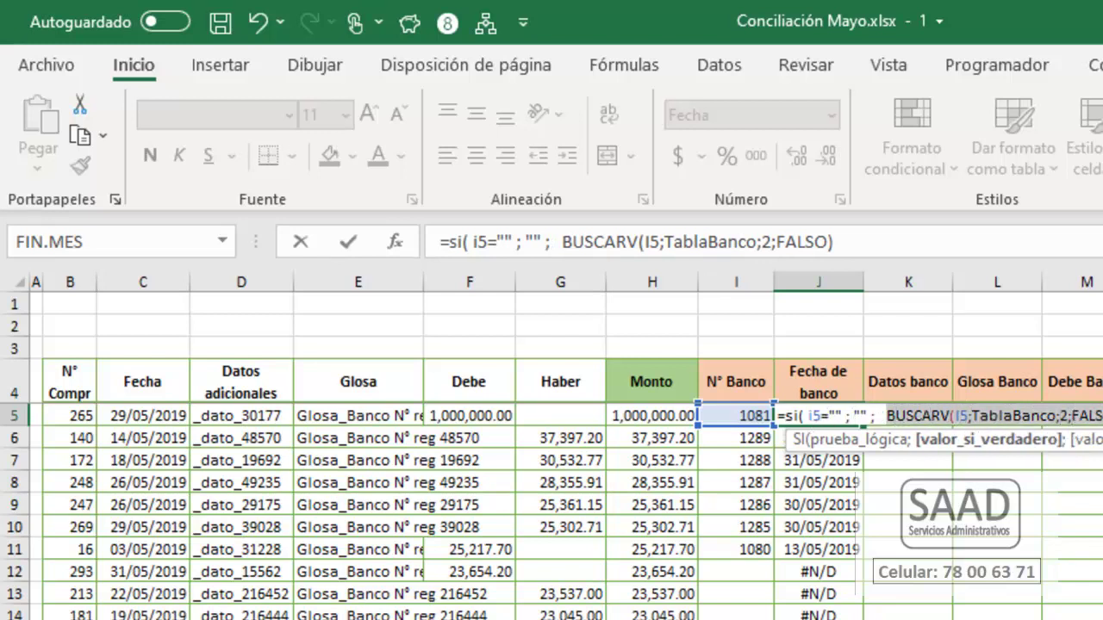
click(886, 416)
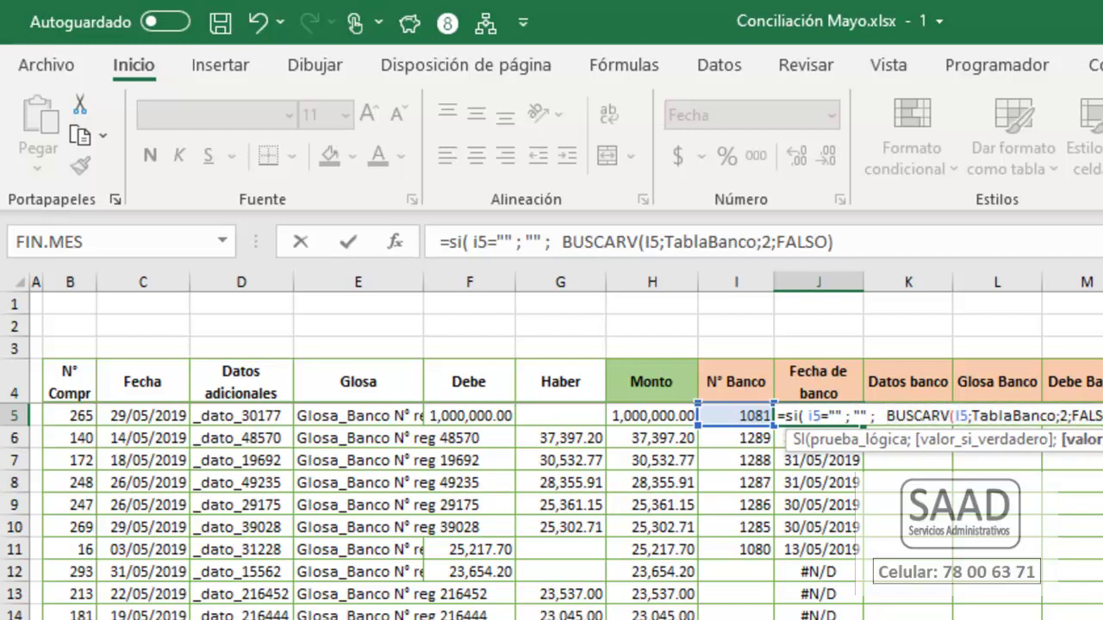
text())
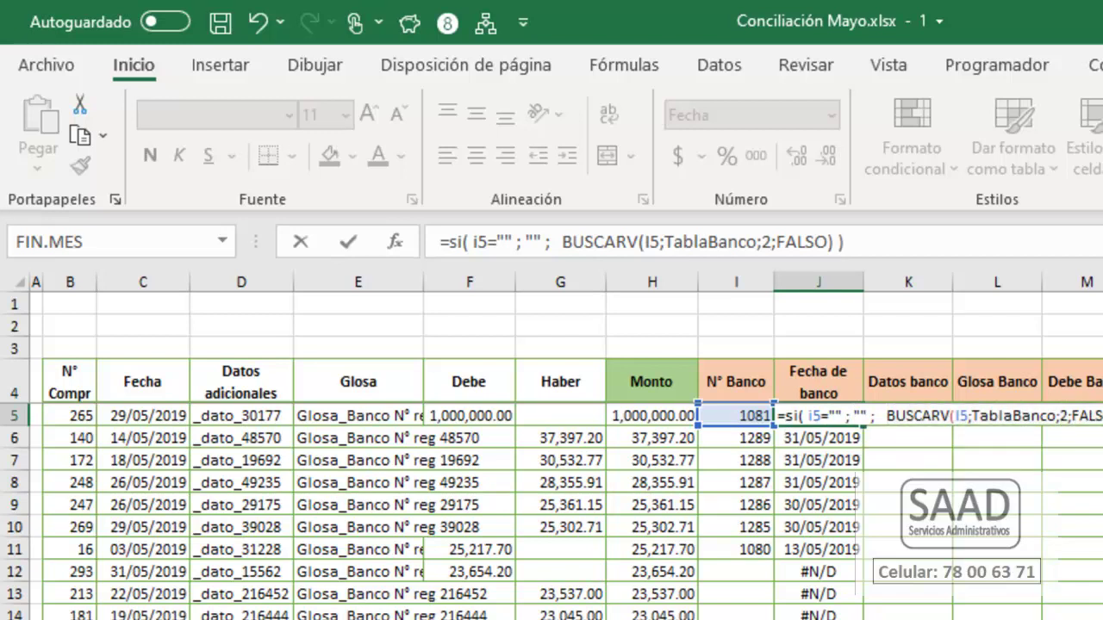
key(Return)
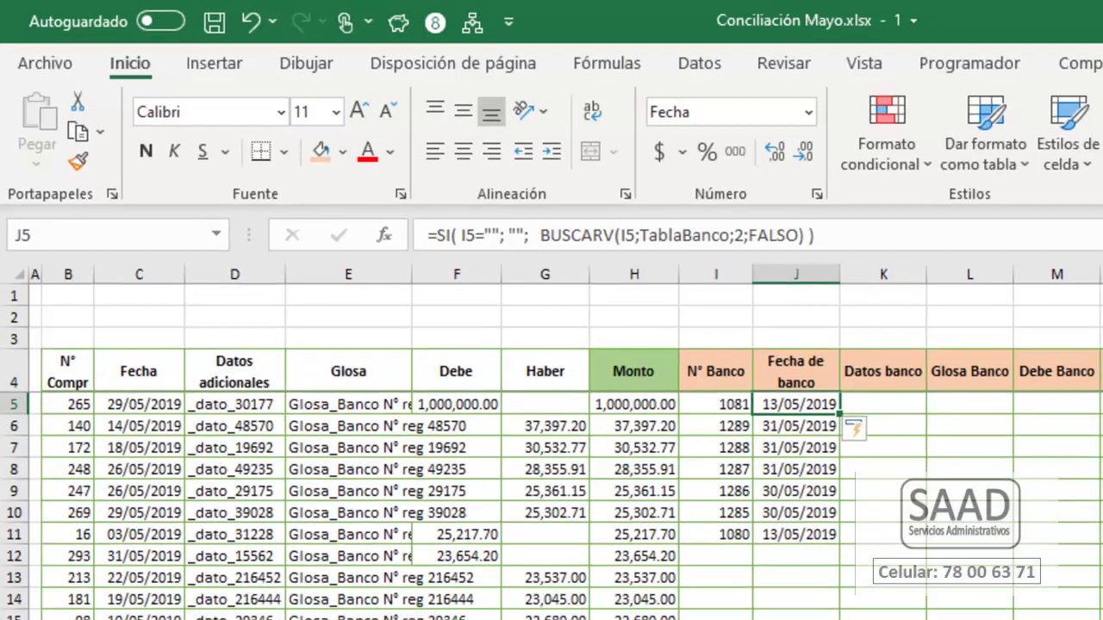
key(Down)
key(Down)
key(Down)
key(Down)
key(Down)
key(Left)
key(Down)
Try a test bank number in I12, then undo it.
text(10)
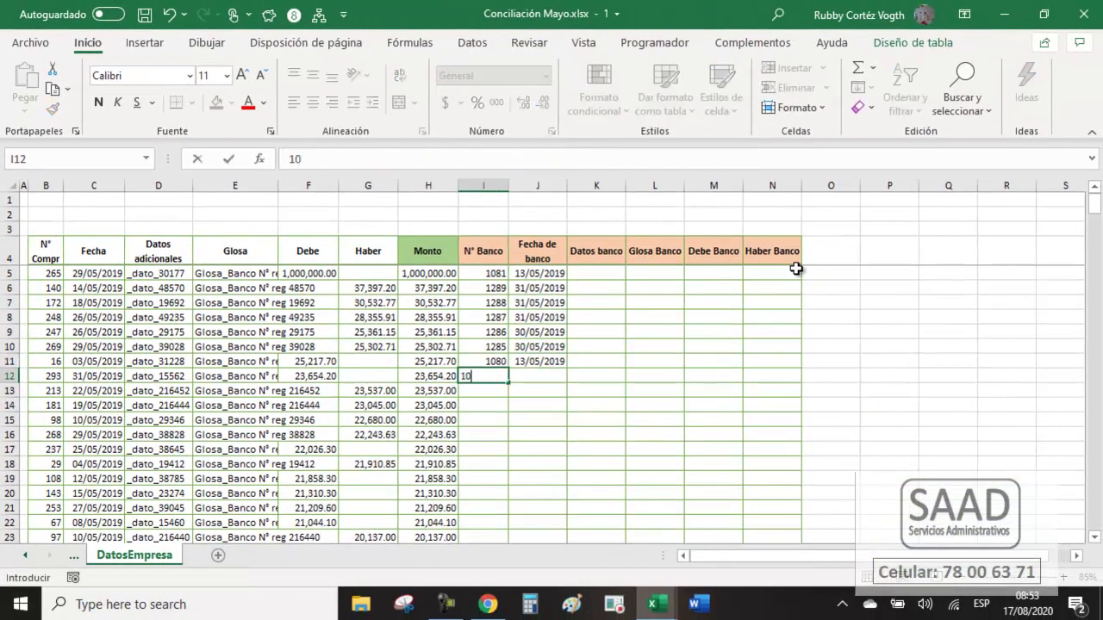
key(Return)
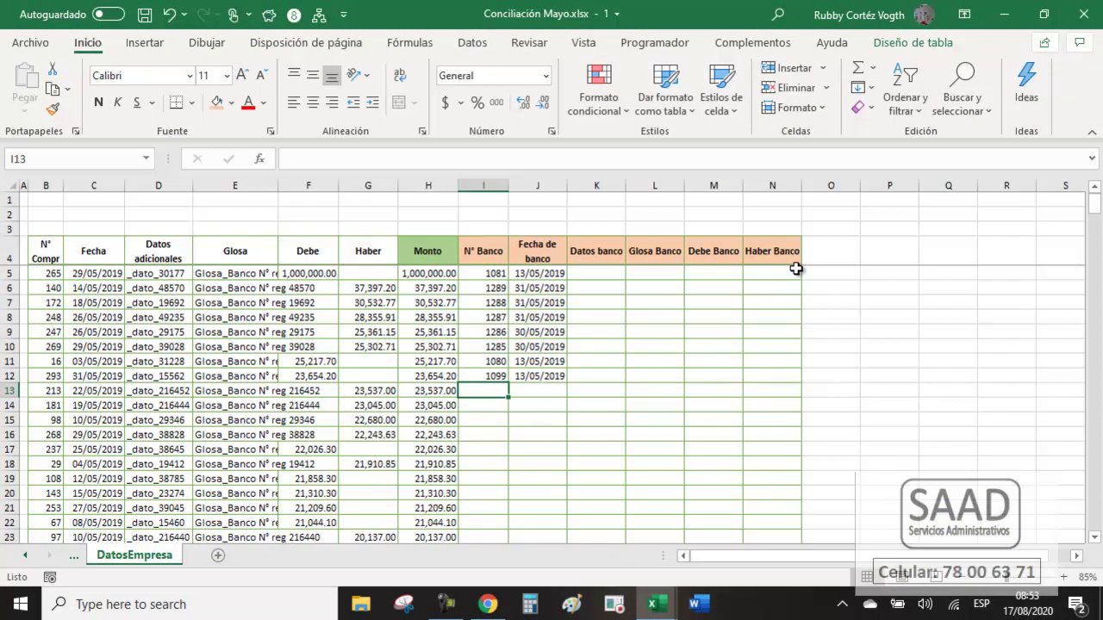
key(ctrl+z)
In J5's SI formula, change the I5 reference to the mixed reference $I5.
key(Up)
key(Up)
key(Up)
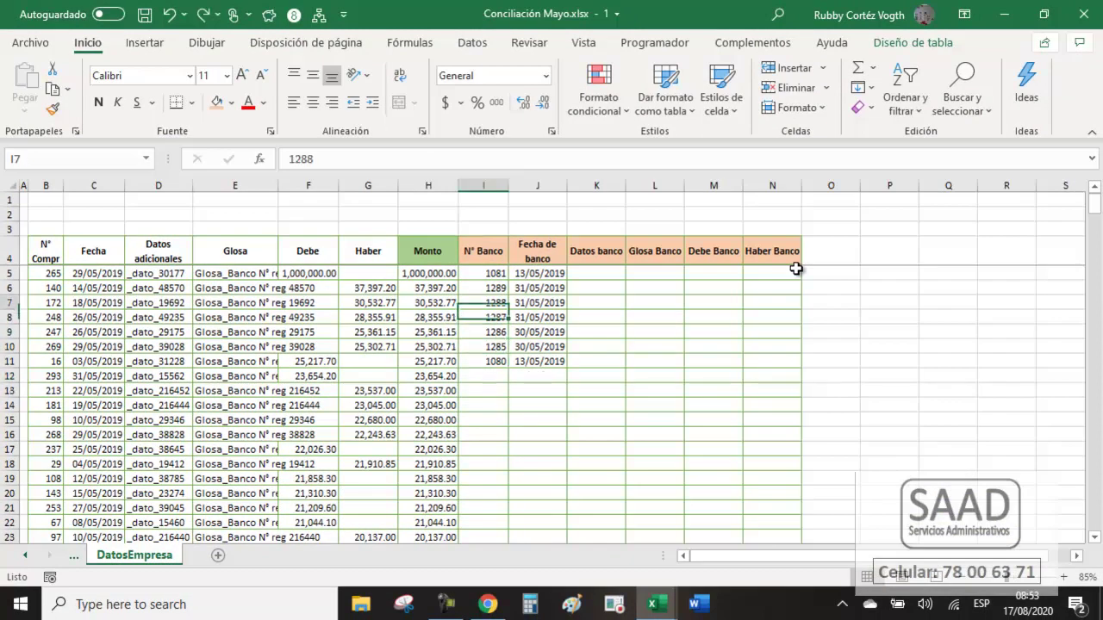
key(Up)
key(Up)
key(Up)
key(Right)
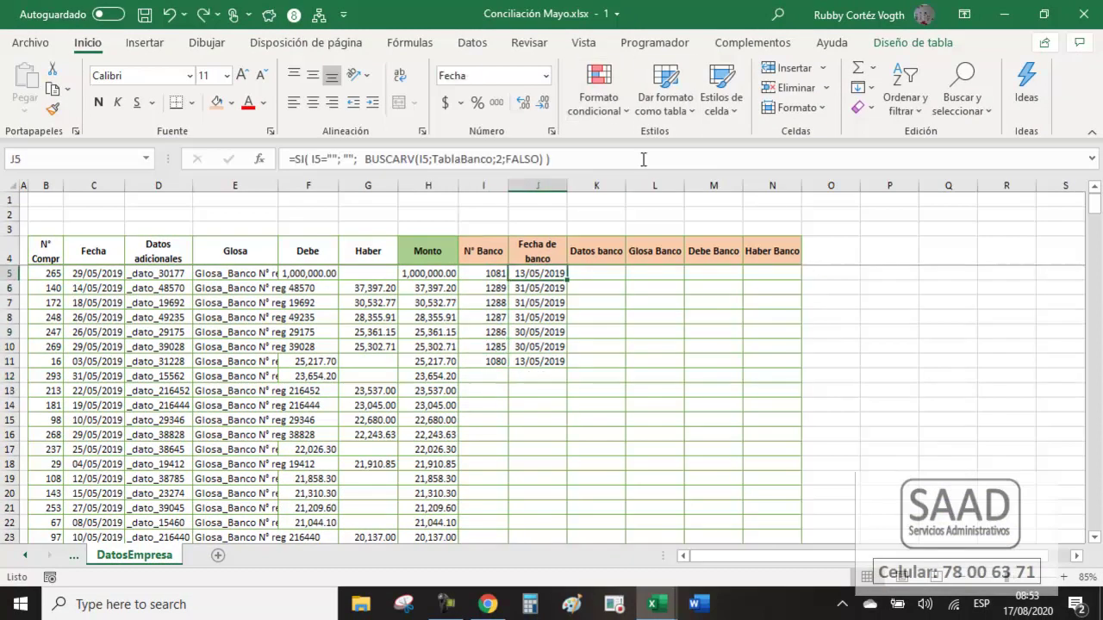
double_click(538, 273)
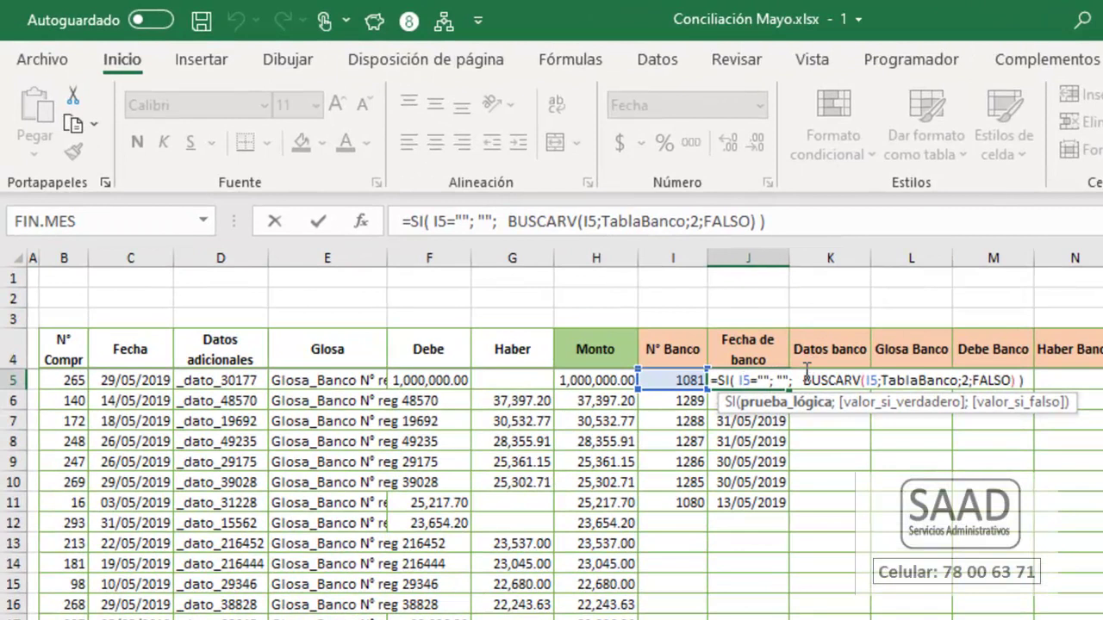
key(F4)
key(F4)
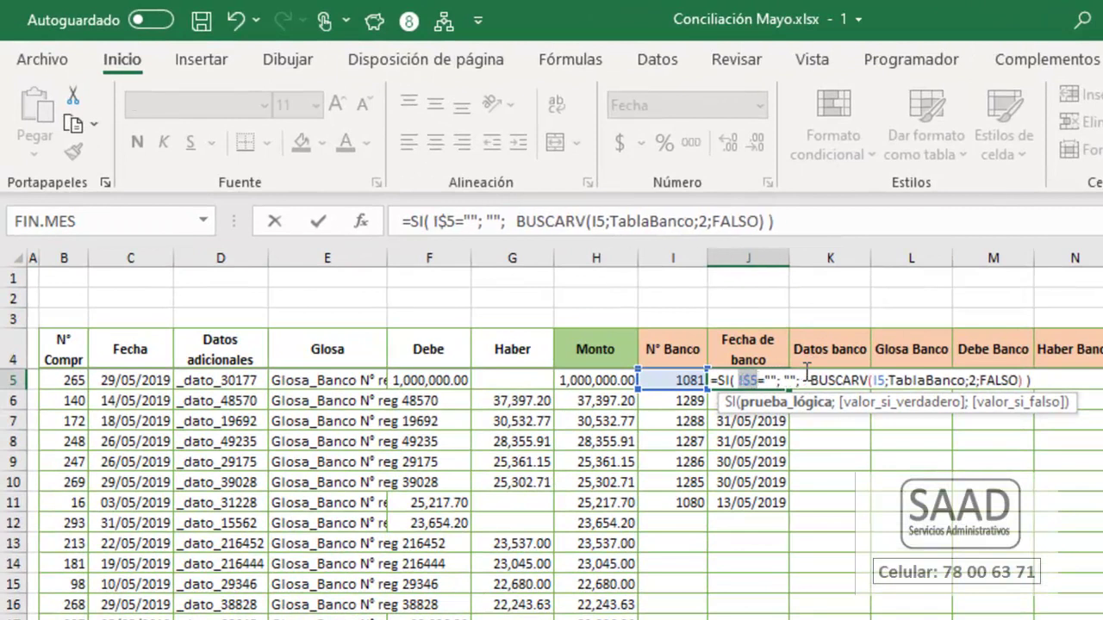
key(Right)
click(733, 380)
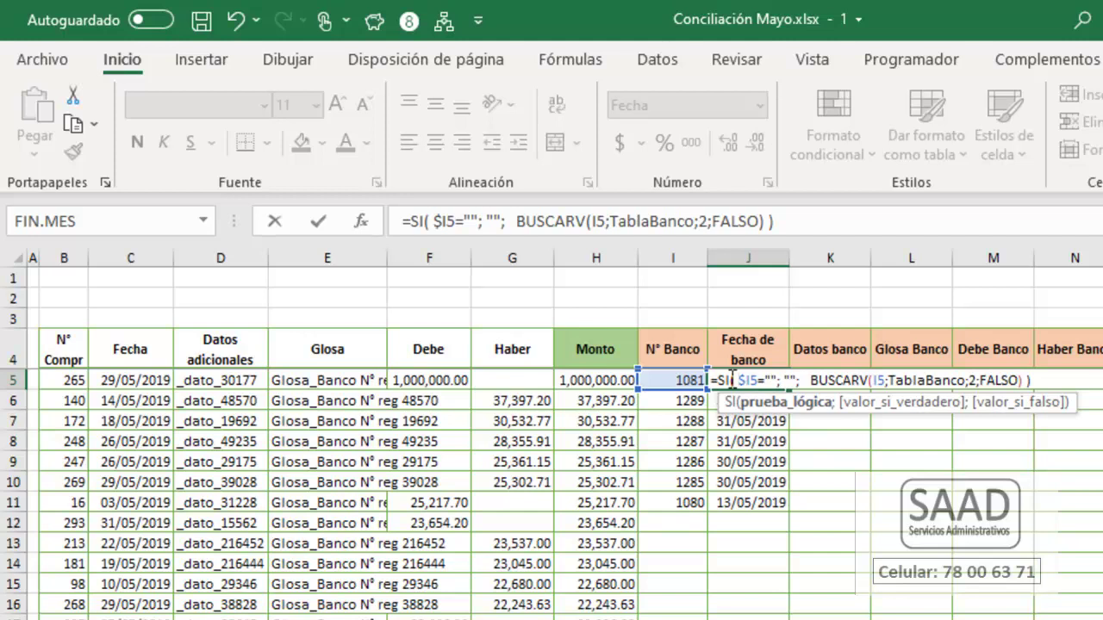
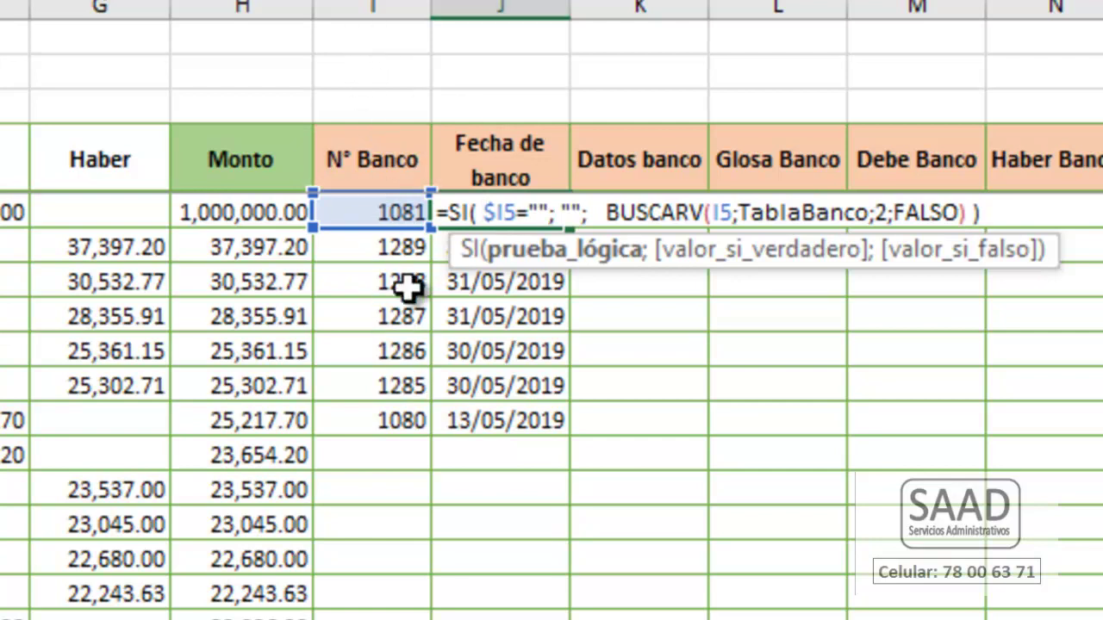
Anchor the lookup reference as $I5 in J5's BUSCARV formula.
click(714, 212)
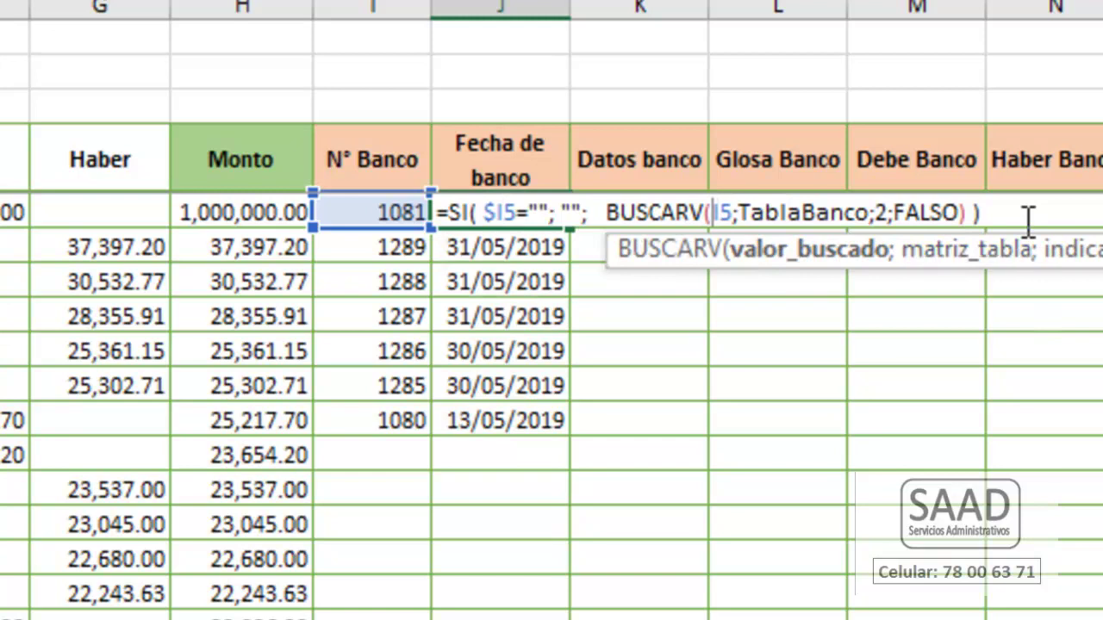
text($)
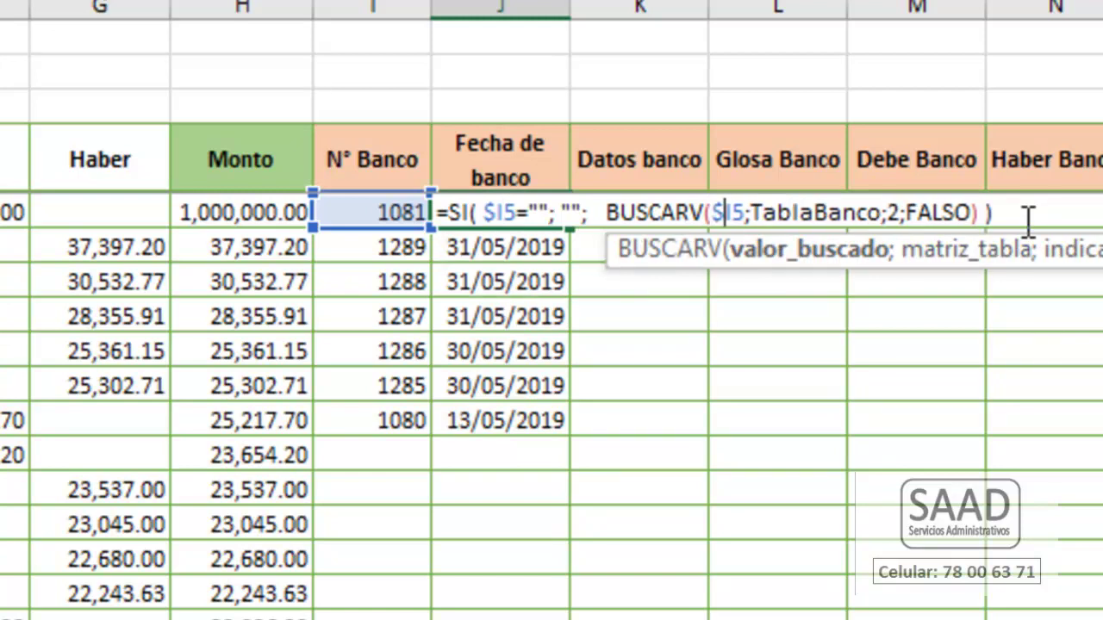
key(Return)
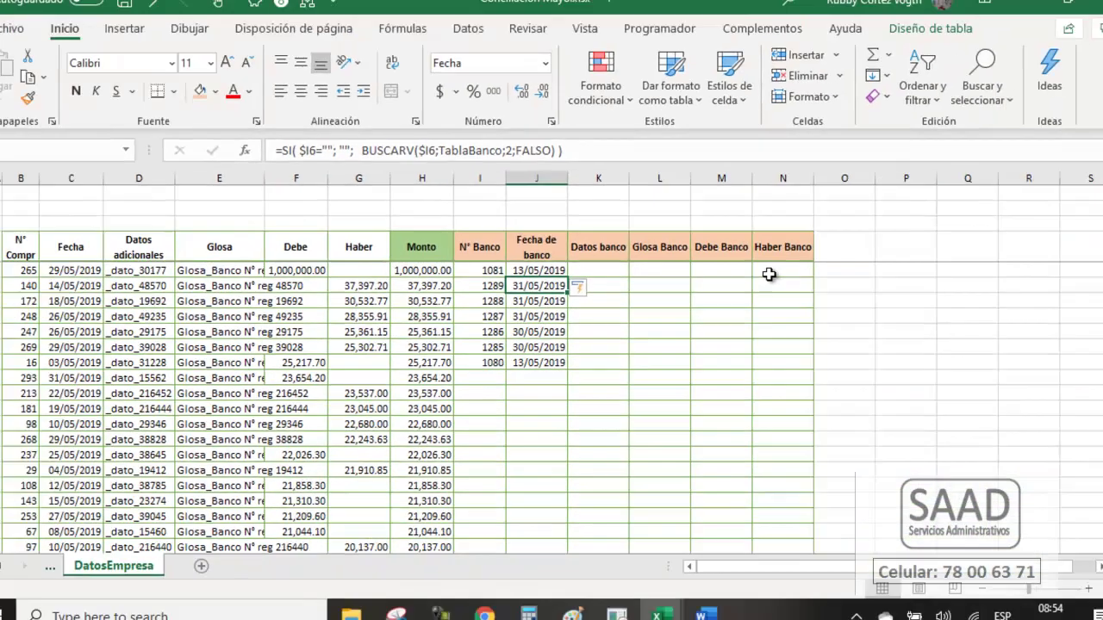
Fill the J5 lookup formula across bank columns J to N for every table row.
key(ctrl+shift+Down)
key(shift+Right)
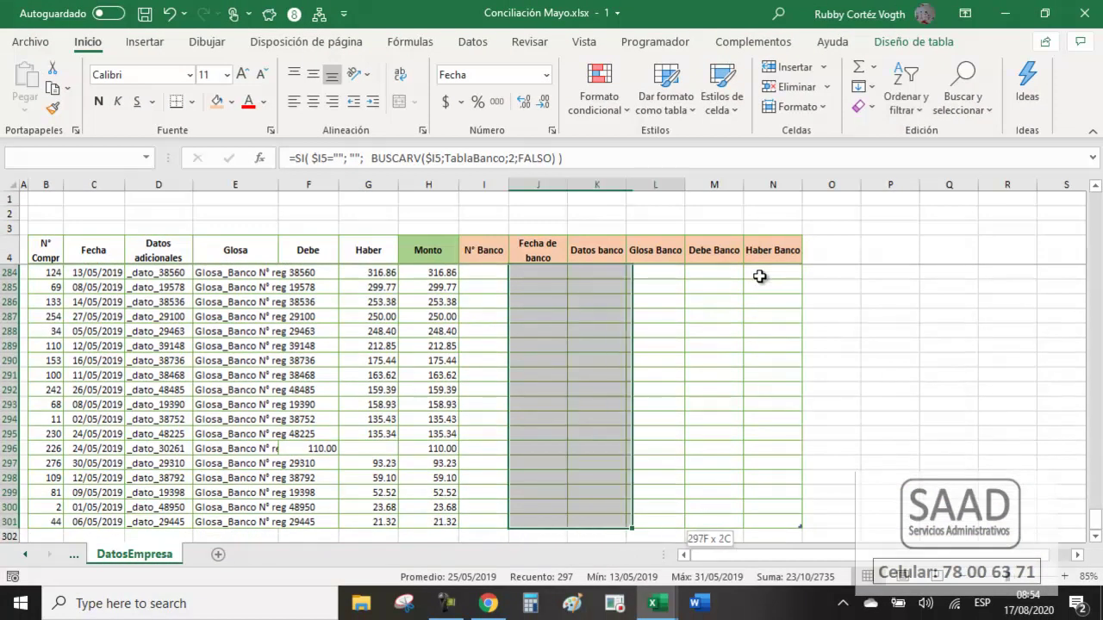
key(shift+Right)
key(shift+Right)
key(shift+Right)
key(ctrl+r)
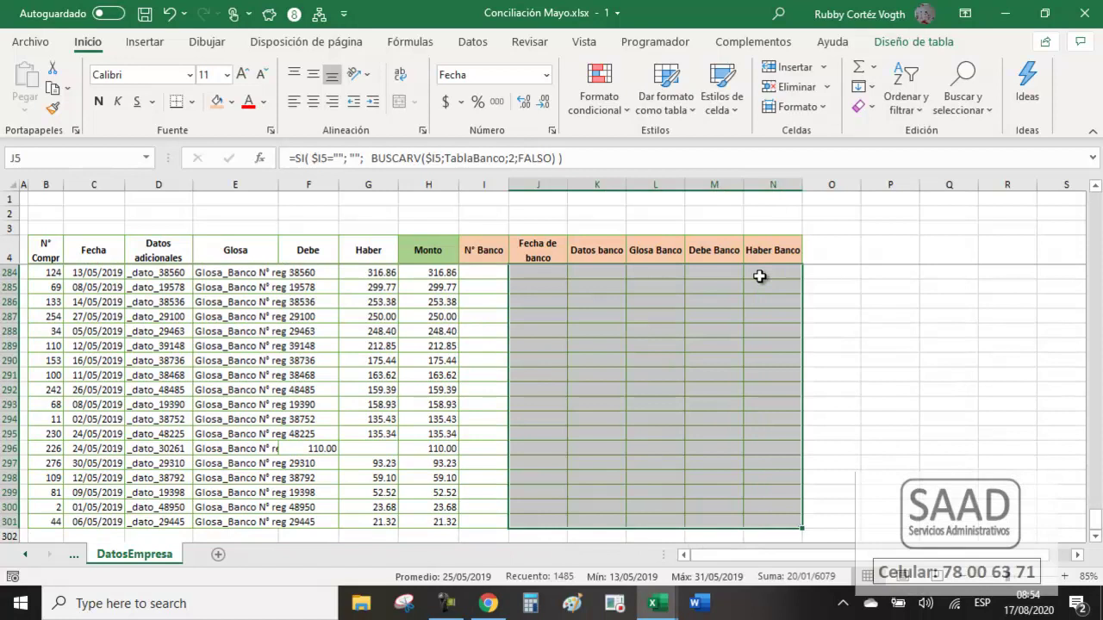
key(ctrl+Up)
key(Down)
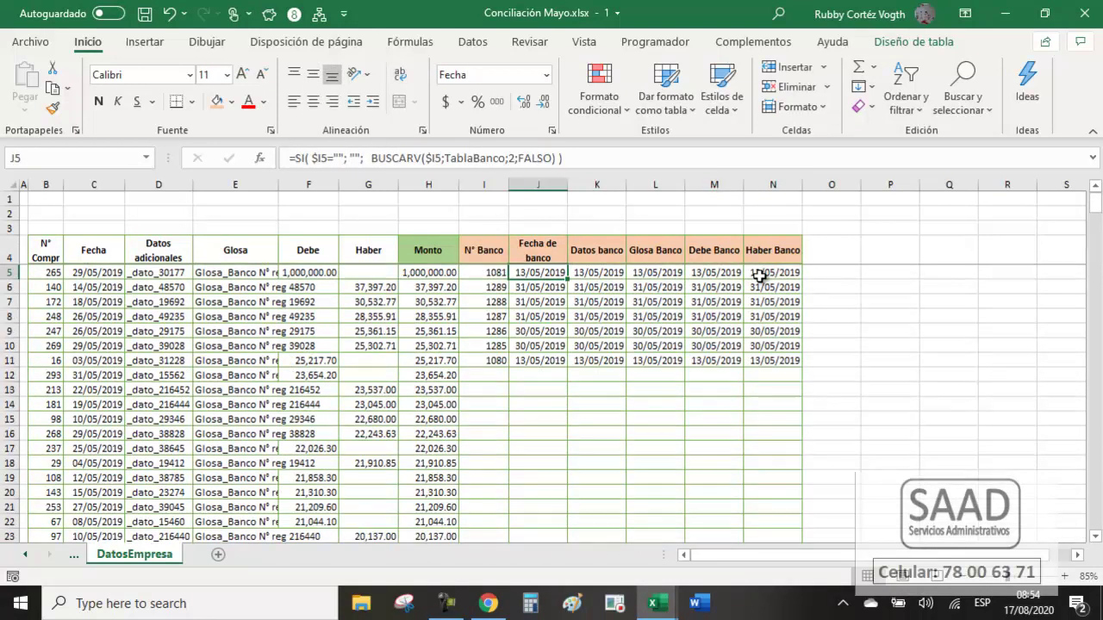
key(Right)
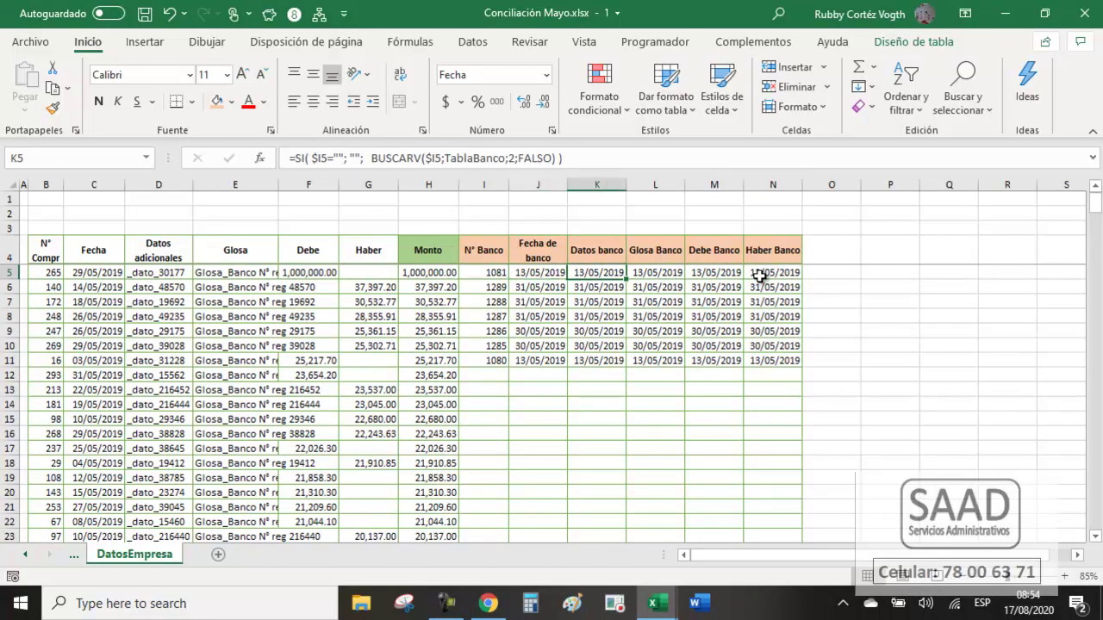
key(Right)
key(Right)
key(Right)
Set the Datos banco and Glosa Banco lookups to TablaBanco columns 3 and 4.
key(Left)
key(Left)
key(Left)
key(F2)
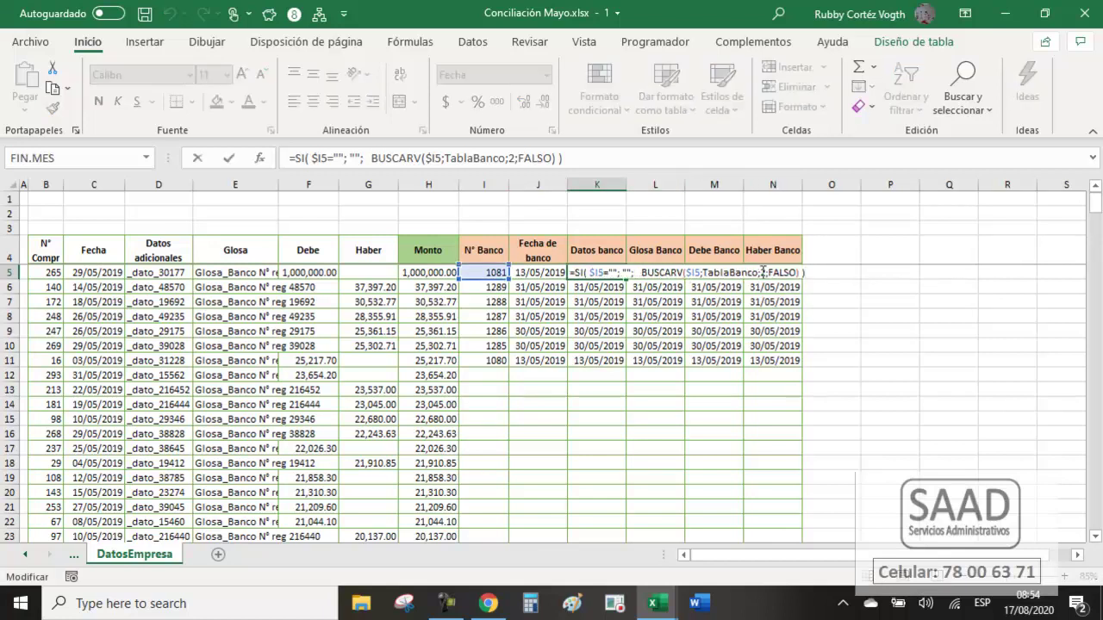
click(763, 273)
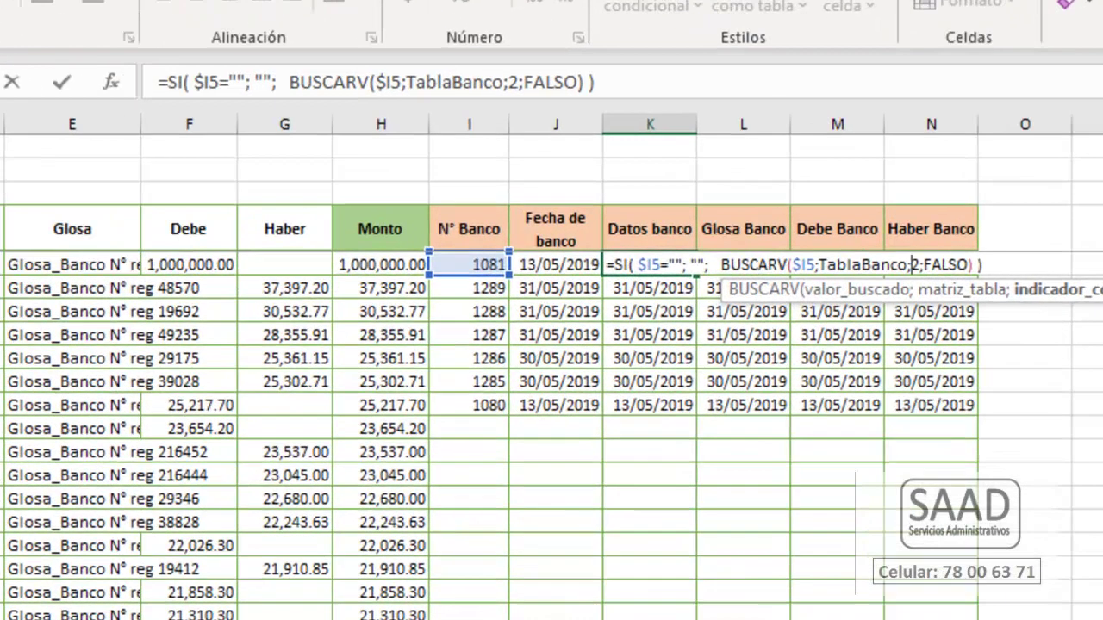
text(3)
key(Delete)
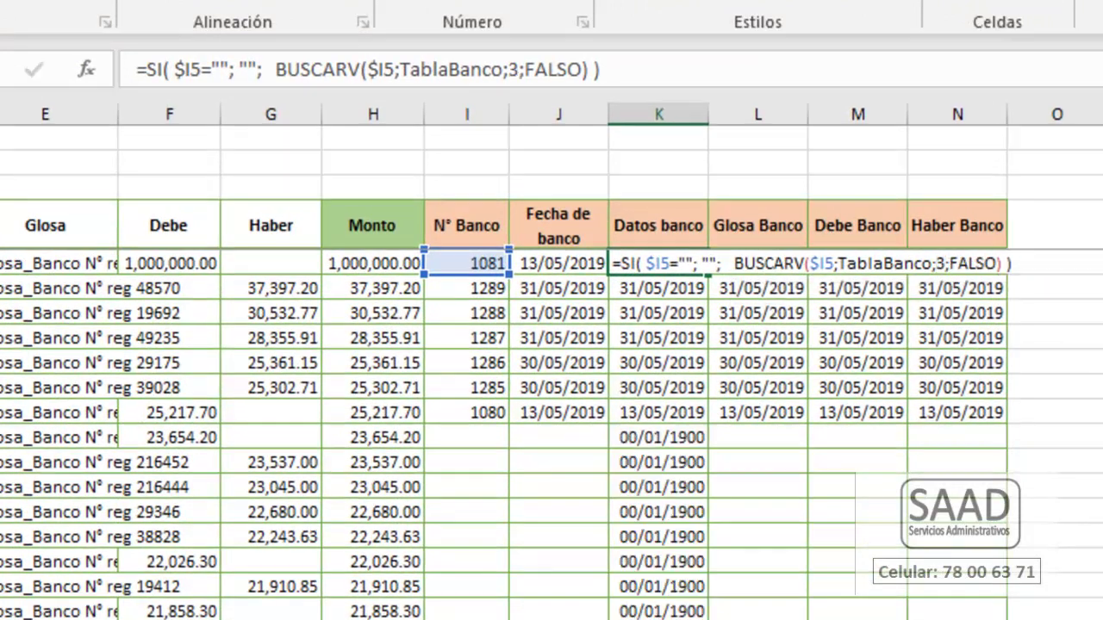
key(Return)
key(Up)
key(Right)
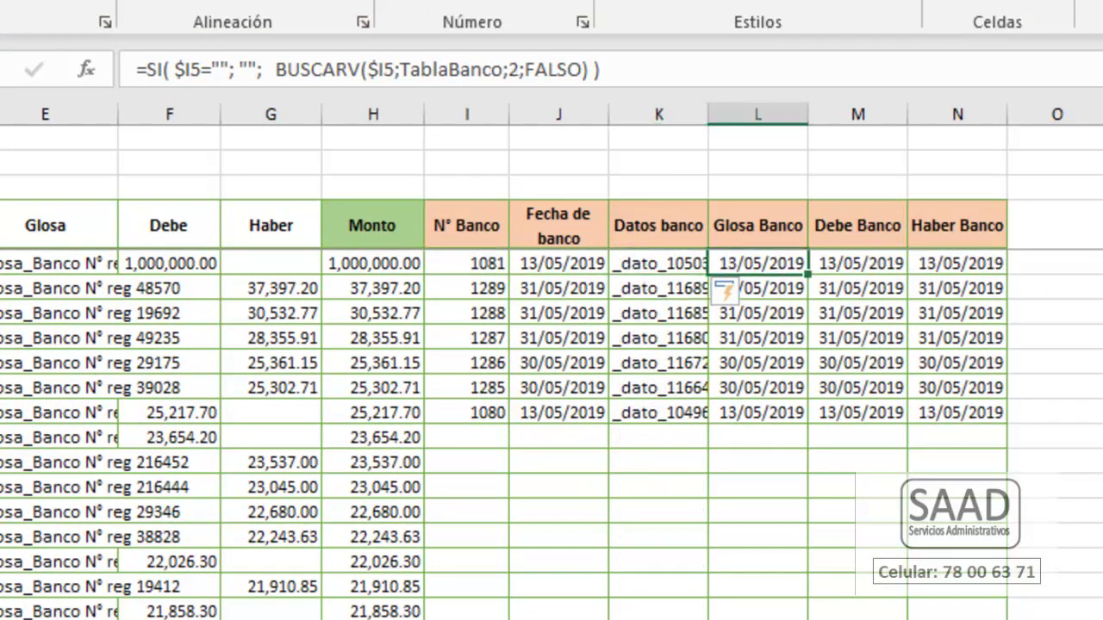
double_click(766, 264)
click(1036, 263)
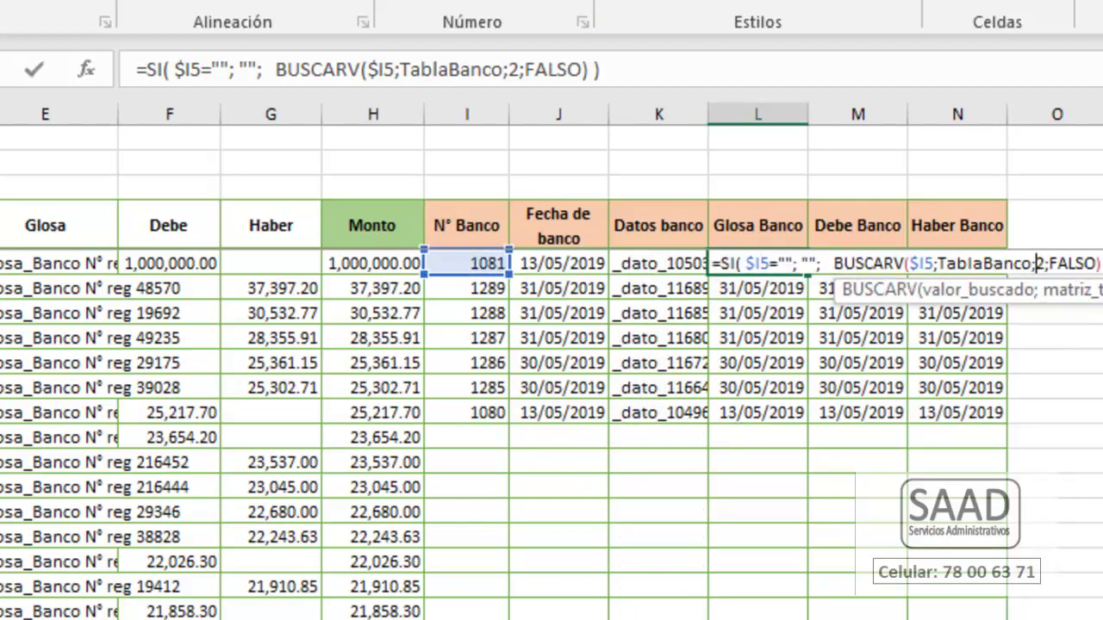
key(Delete)
text(4)
key(Return)
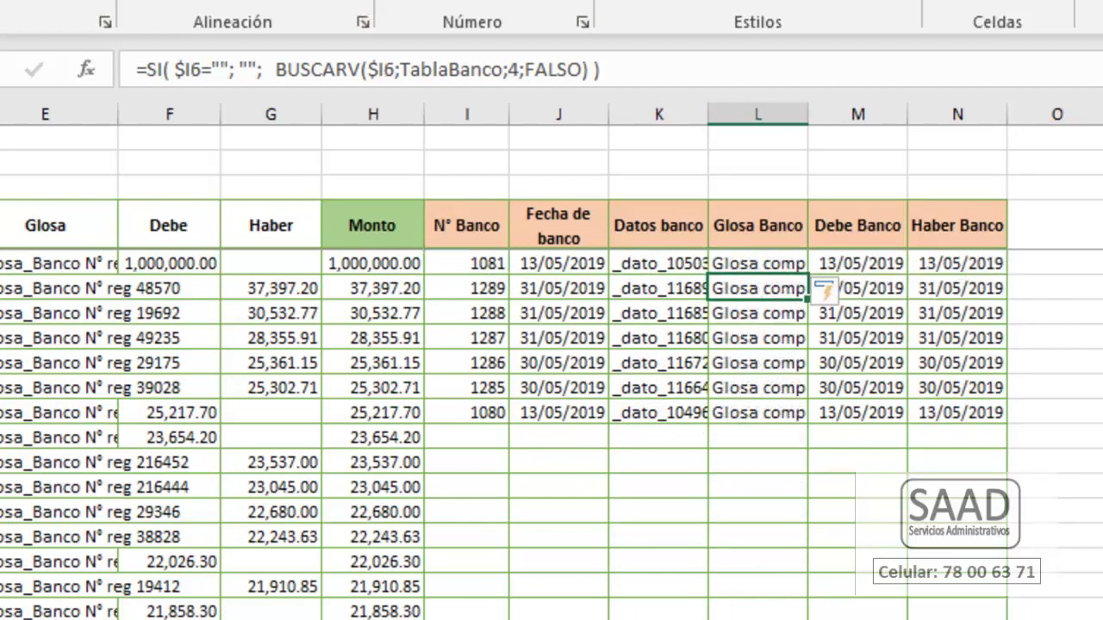
key(Up)
key(Right)
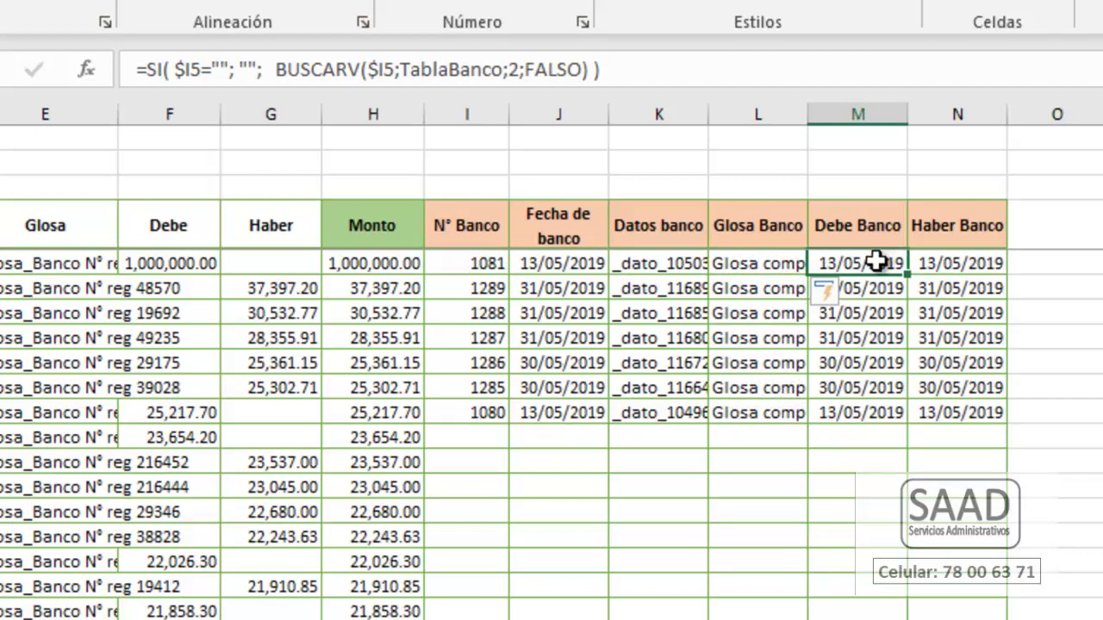
Set the Debe Banco and Haber Banco lookups to TablaBanco columns 5 and 6.
double_click(880, 262)
click(1037, 264)
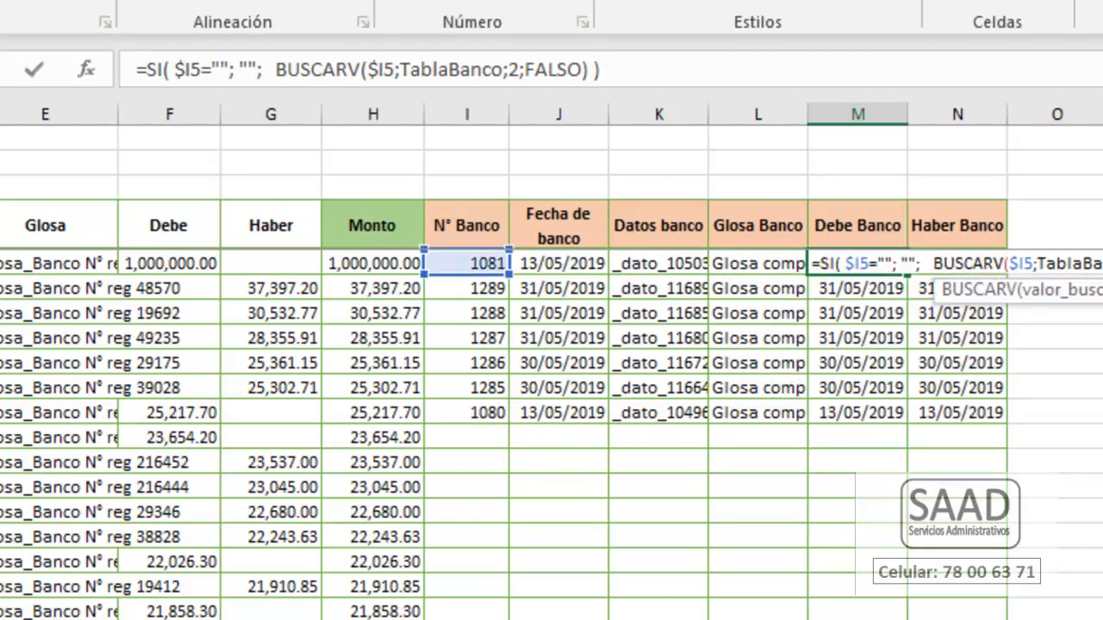
key(BackSpace)
text(5)
key(Return)
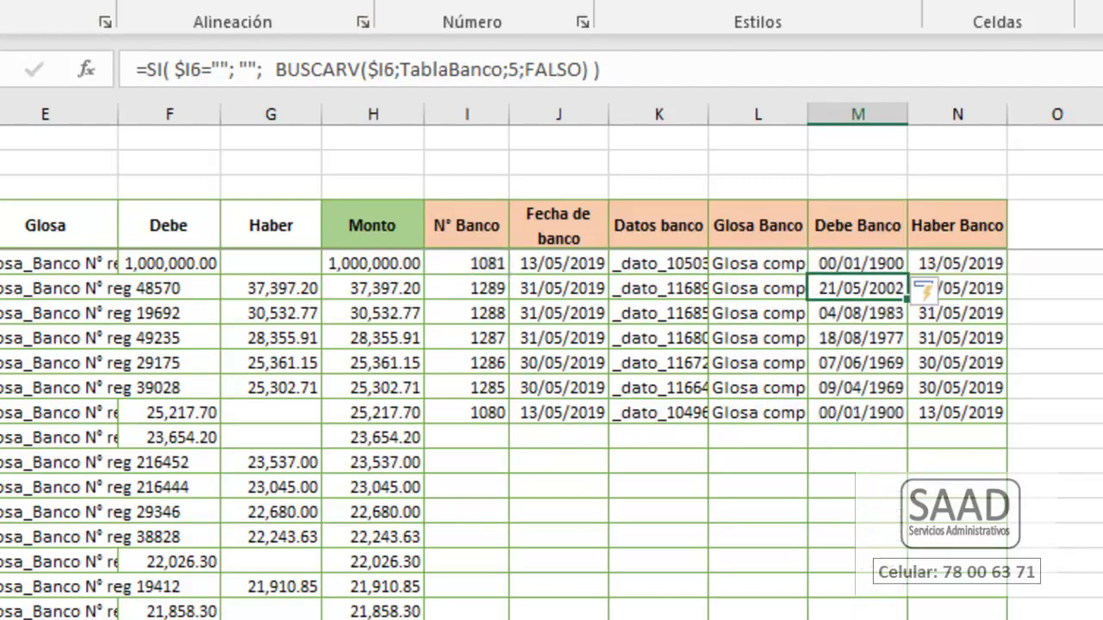
key(Up)
key(Right)
double_click(947, 263)
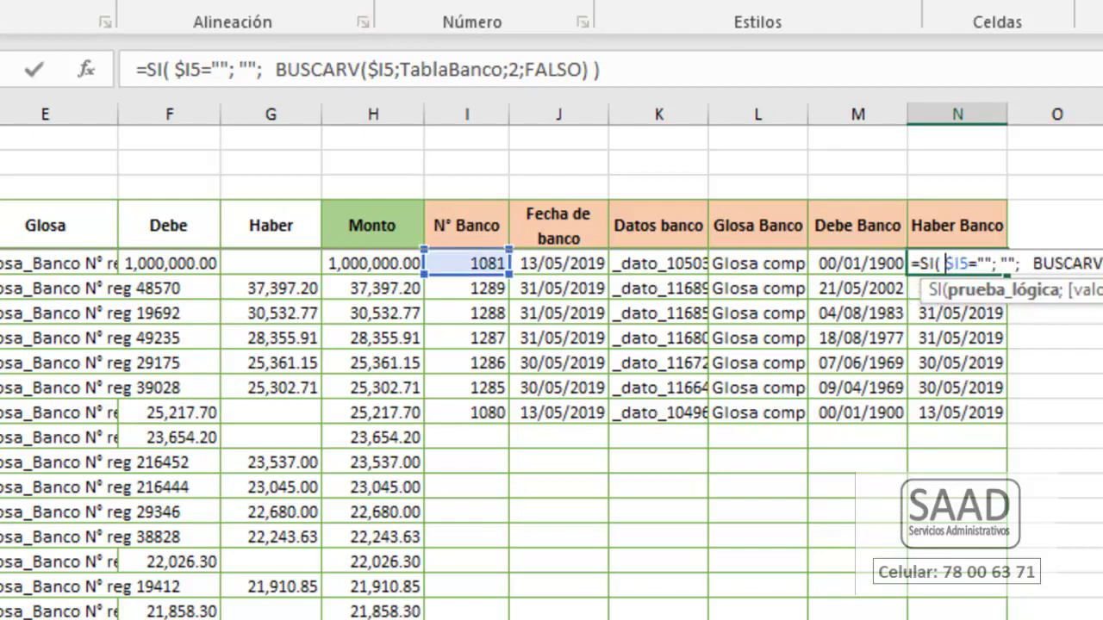
click(1066, 264)
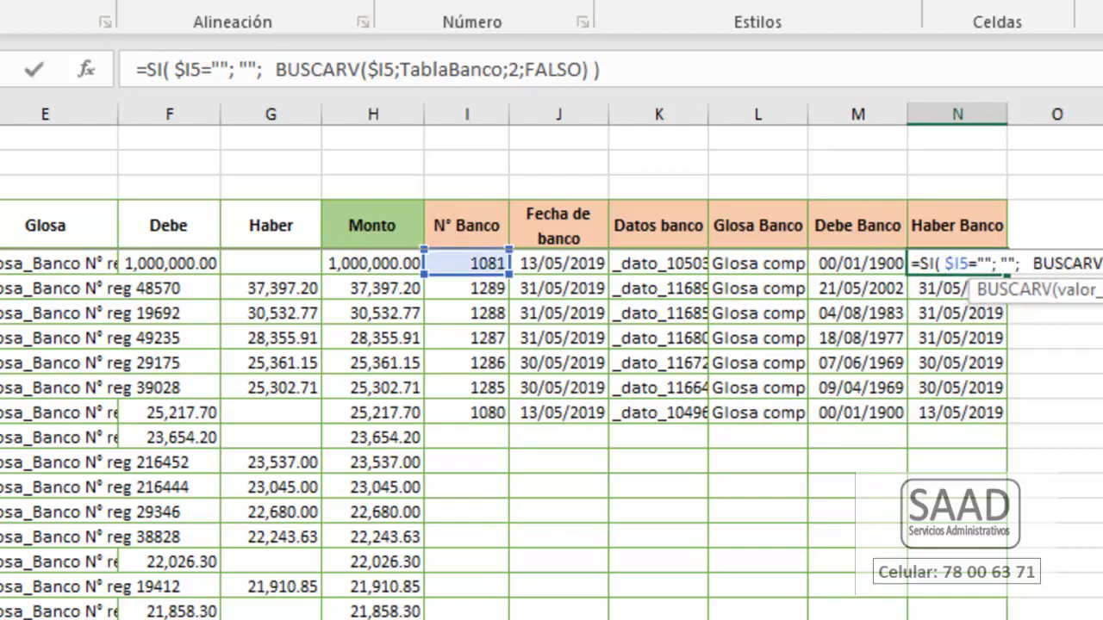
key(BackSpace)
text(6)
key(Return)
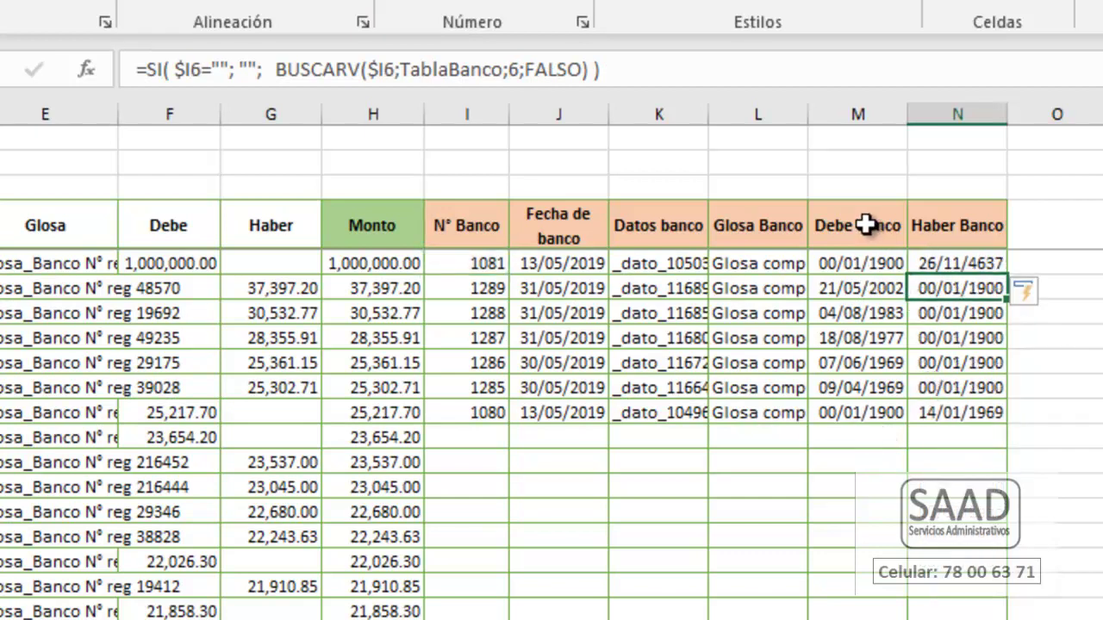
Format the Debe Banco and Haber Banco results as Número instead of dates.
drag(866, 200, 969, 205)
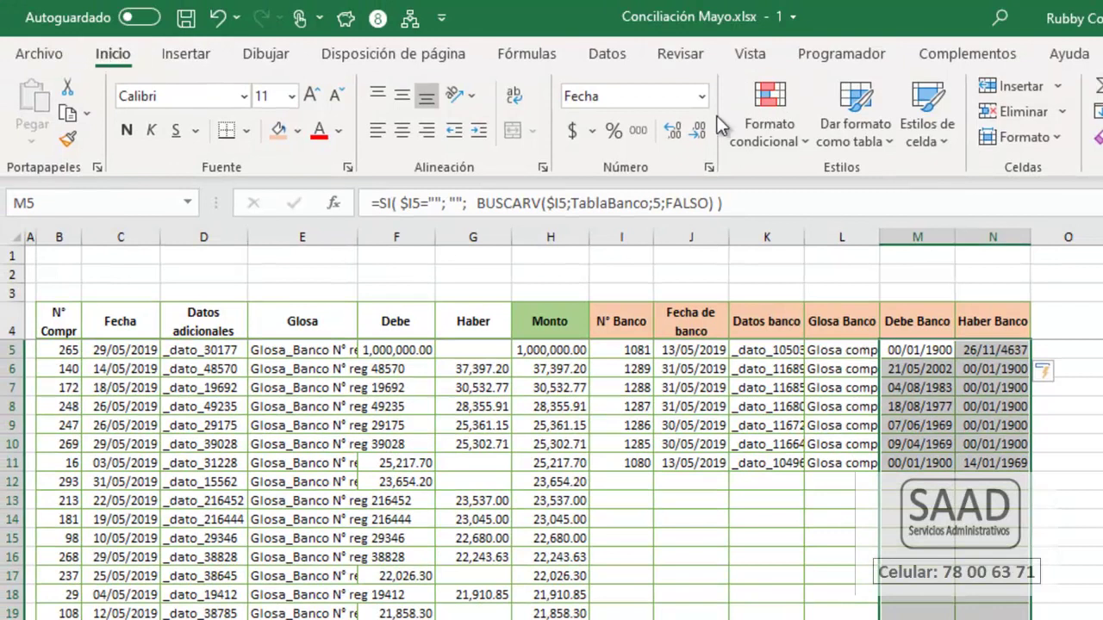
click(702, 99)
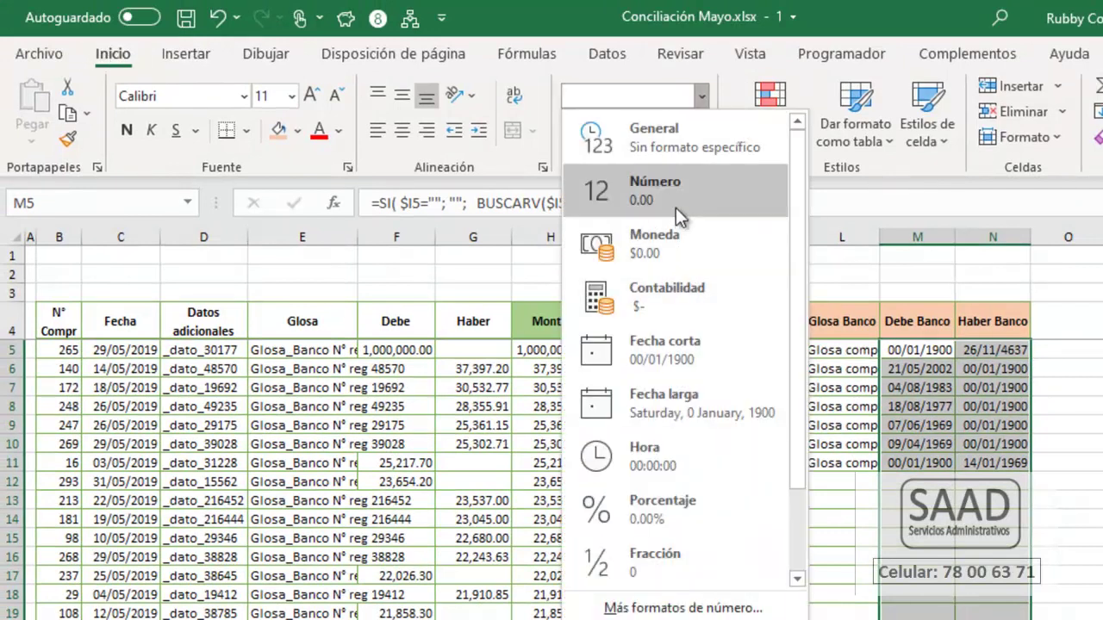
click(675, 208)
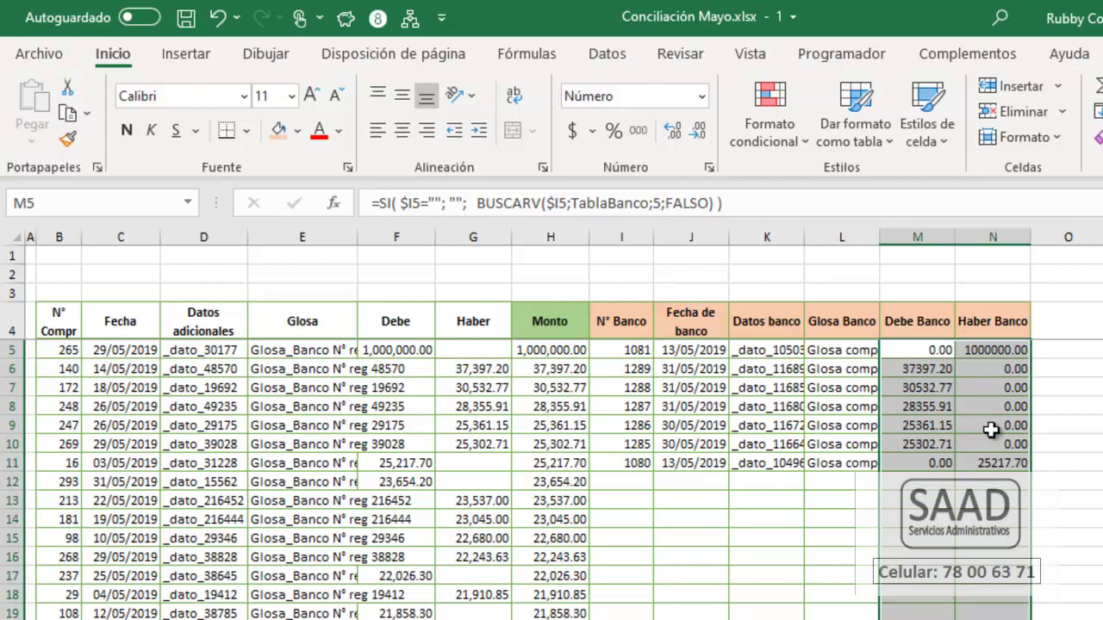
click(938, 353)
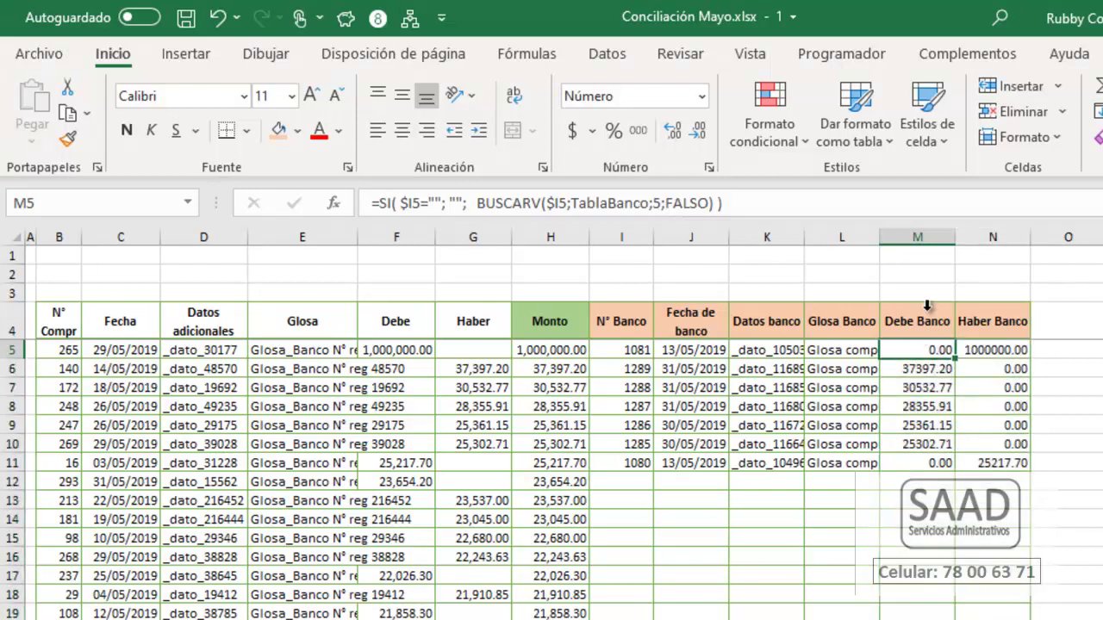
Add thousands separators to the bank amounts, e.g. 1,000,000.00.
drag(930, 306, 980, 317)
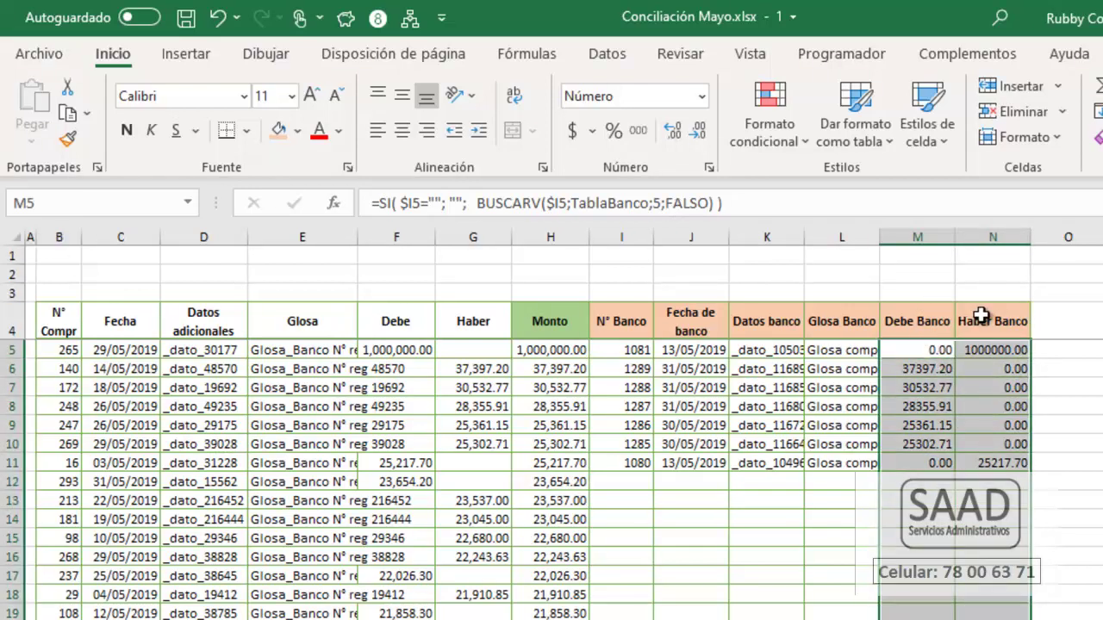
key(ctrl+shift+1)
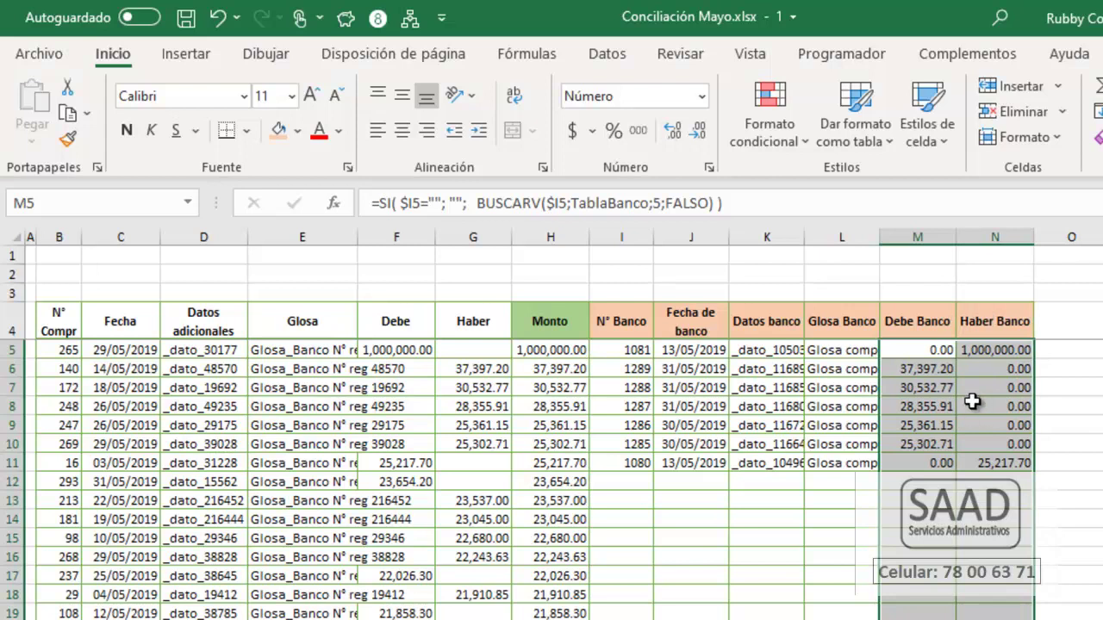
click(977, 402)
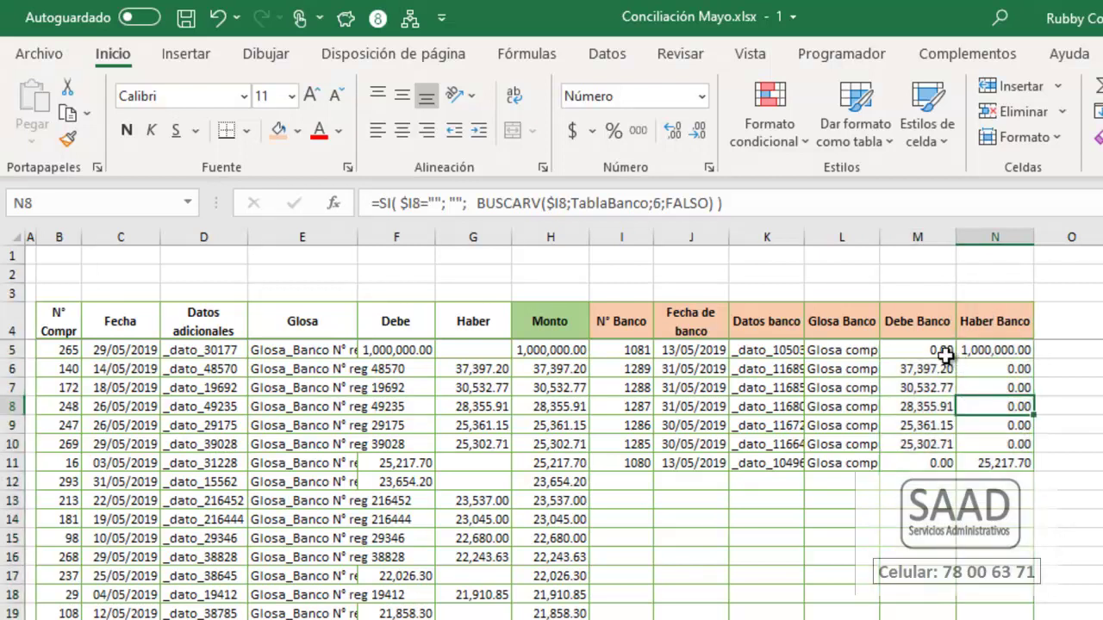
click(926, 351)
click(993, 367)
Begin wrapping M5's Debe Banco BUSCARV in an SI and copy the lookup.
click(926, 350)
click(995, 367)
double_click(926, 352)
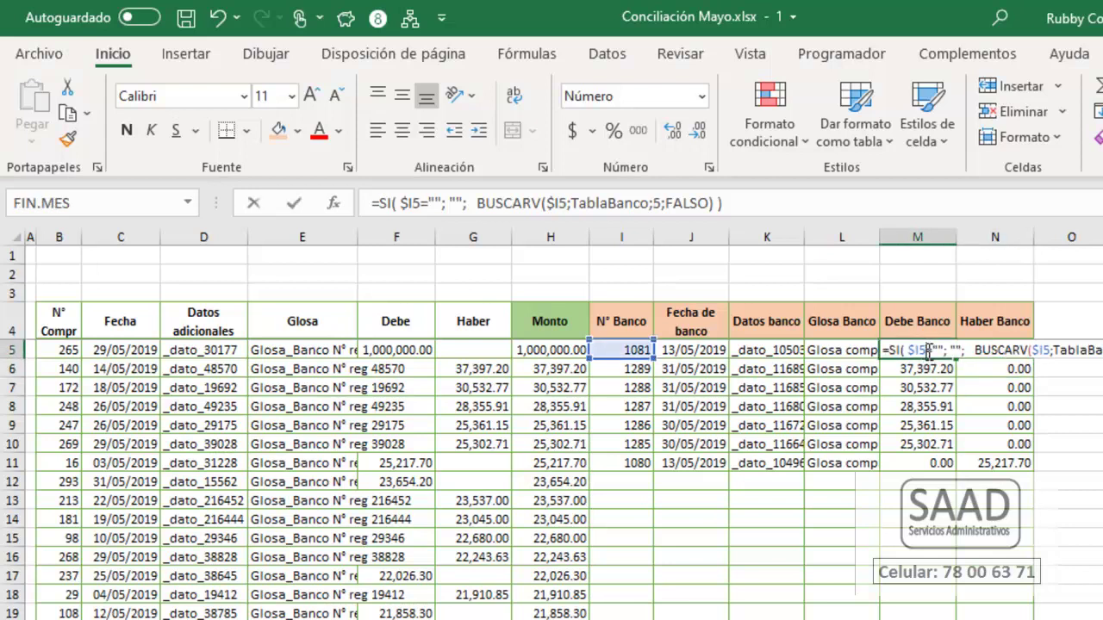
click(975, 350)
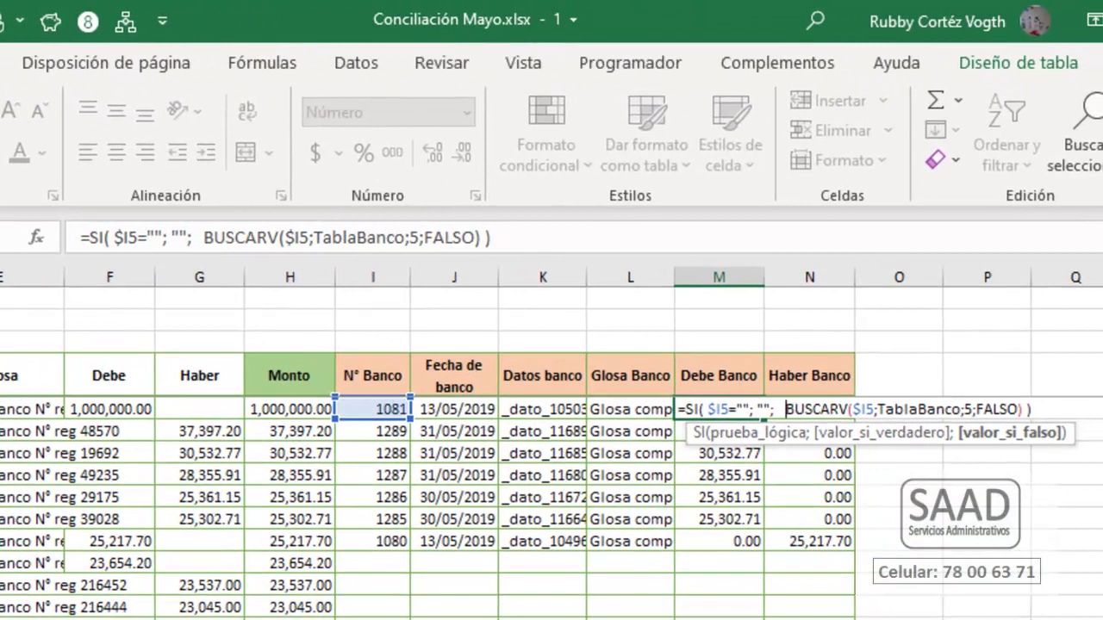
text(si()
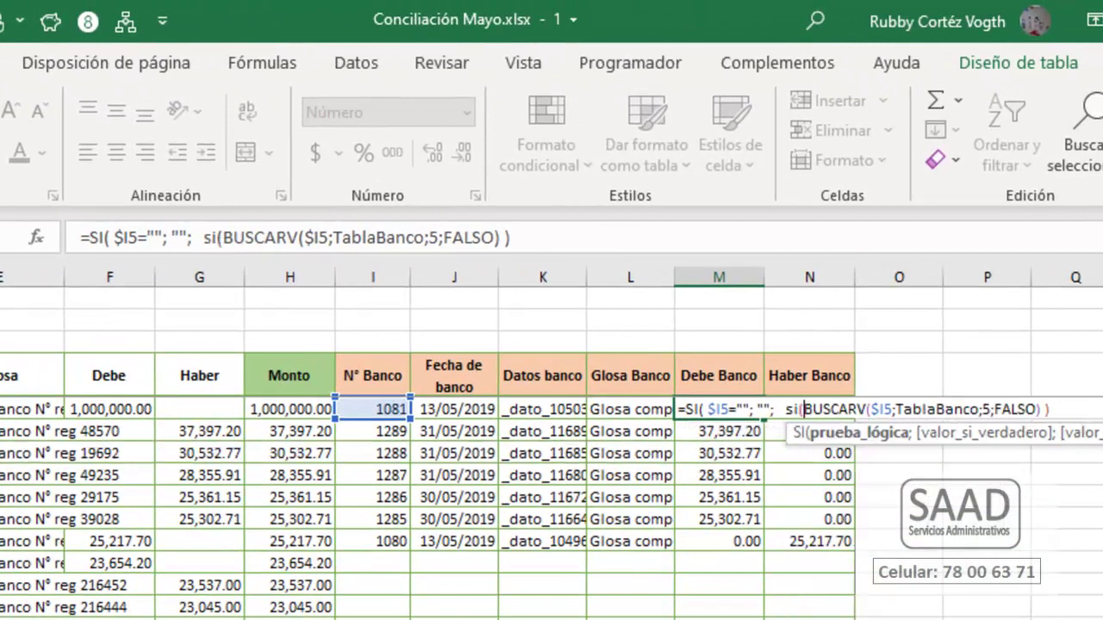
key(shift+Right)
key(shift+Right)
key(shift+Right)
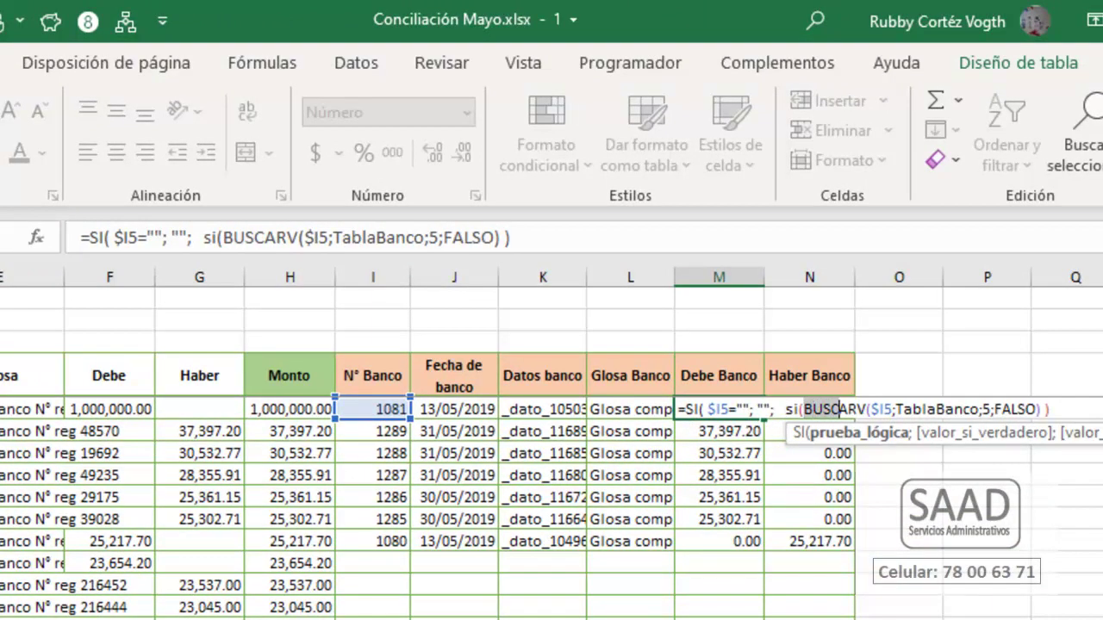
key(shift+Right)
key(shift+Right)
key(shift+Right)
key(shift+Right)
key(shift+Right)
key(shift+Right)
key(shift+Right)
key(shift+Right)
key(shift+Right)
key(shift+Right)
key(shift+Right)
key(shift+Right)
key(ctrl+c)
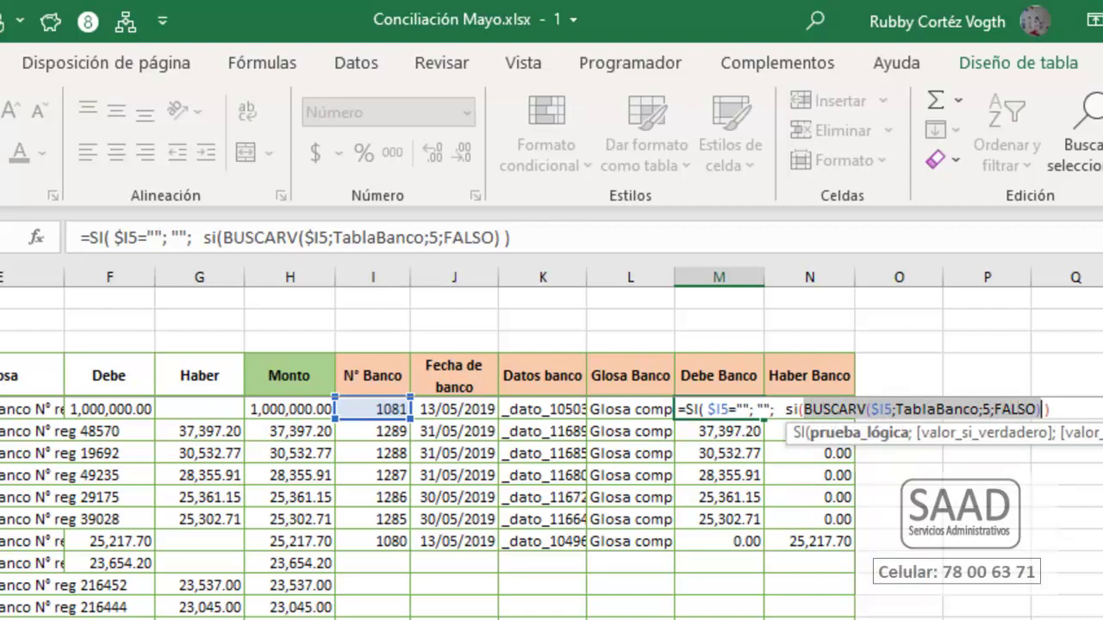
Complete M5 as SI(BUSCARV(...)=0;"";BUSCARV(...)) so zero debits show blank.
click(1050, 409)
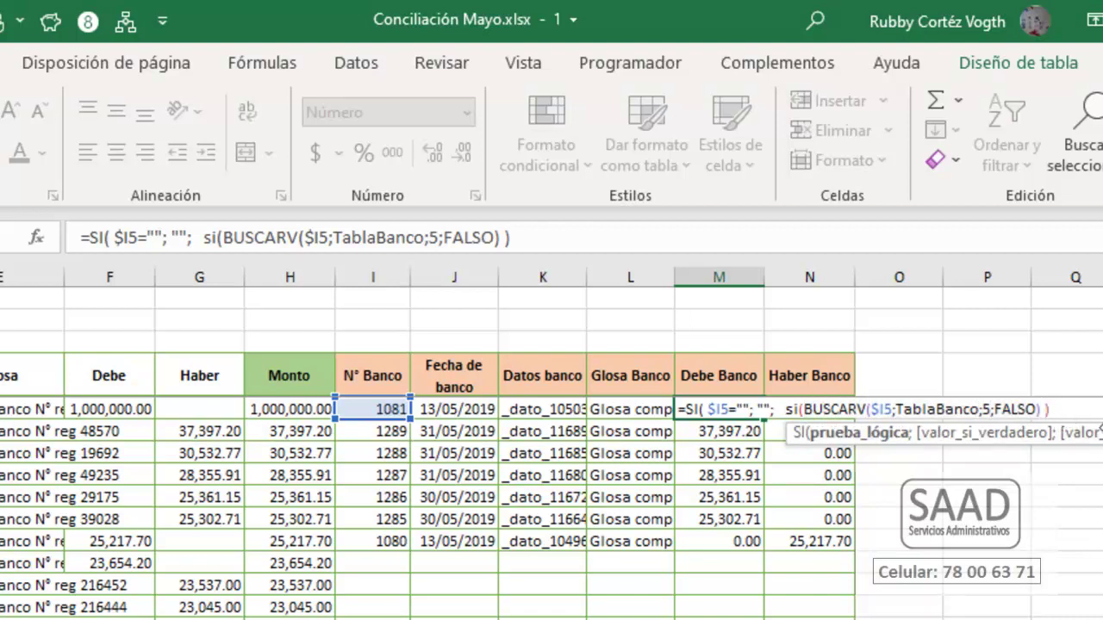
text(=)
text(0)
text(;"")
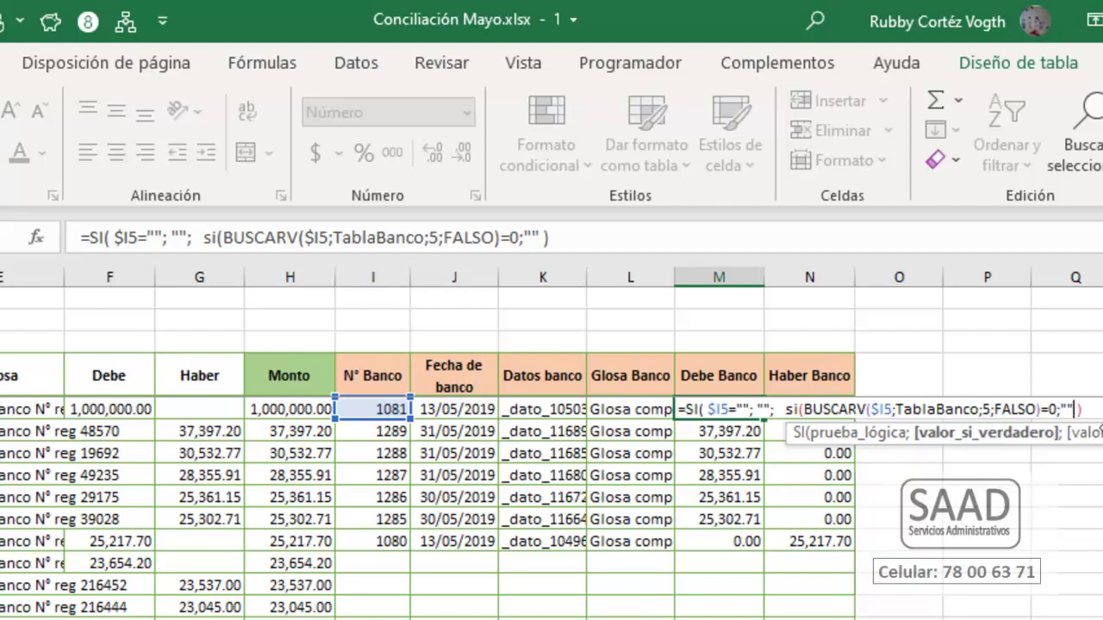
text(;)
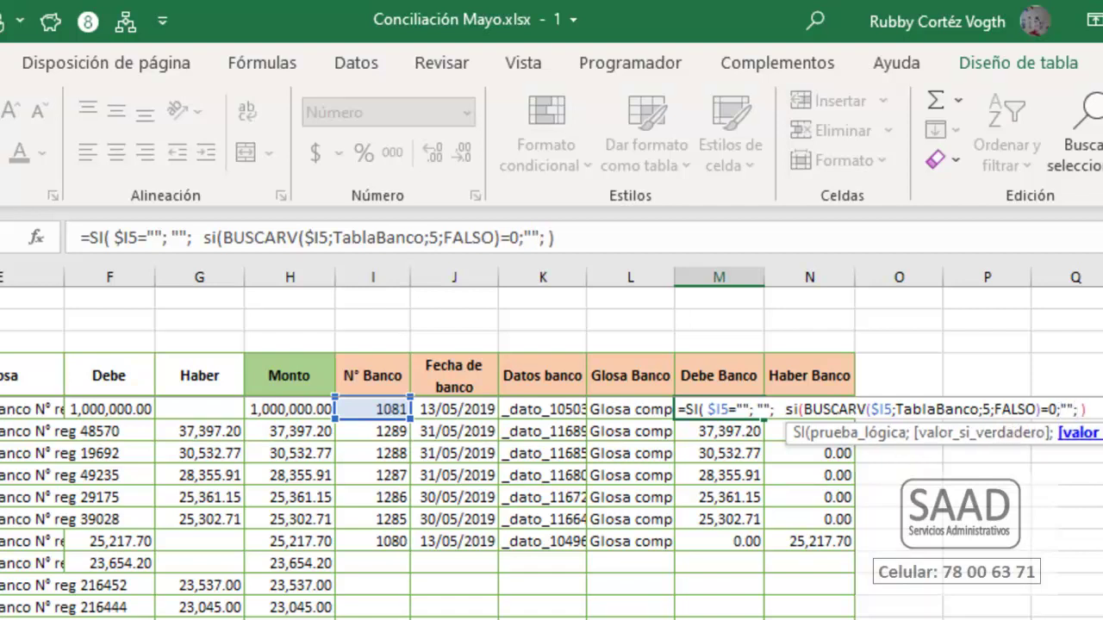
key(ctrl+v)
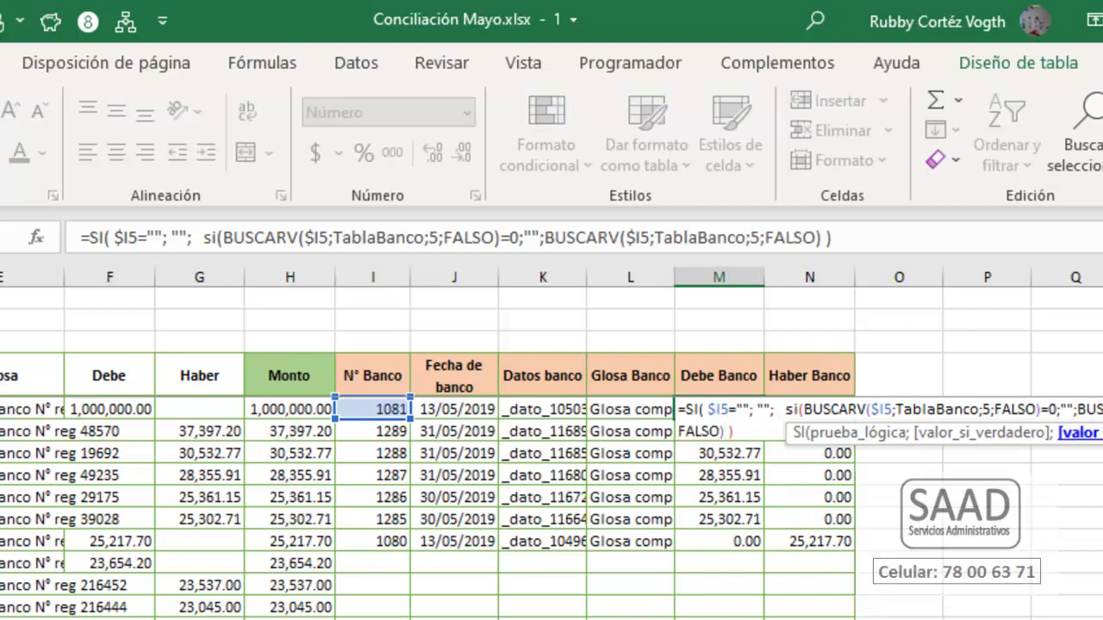
text())
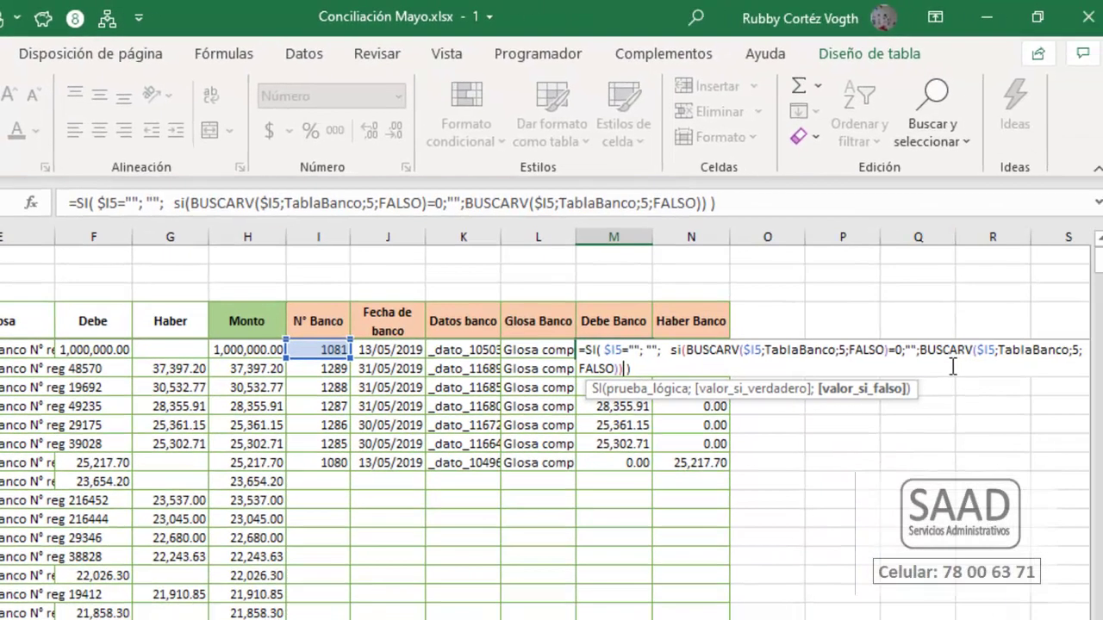
key(Return)
key(Down)
key(Down)
key(Down)
key(Down)
key(Down)
key(Up)
key(Up)
key(Up)
key(Up)
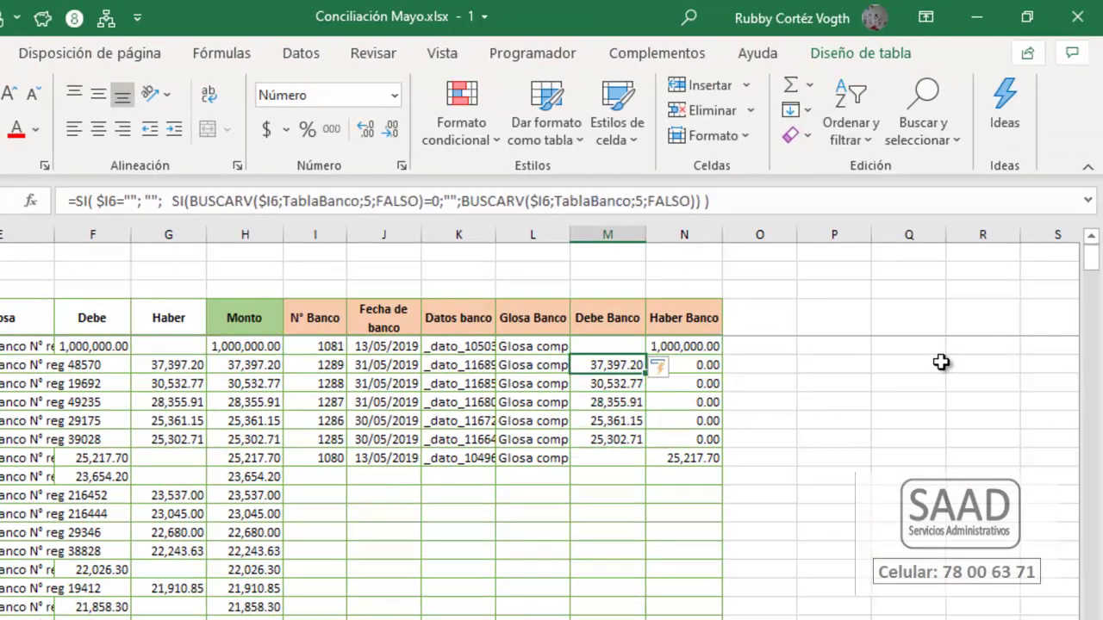
key(Up)
key(Right)
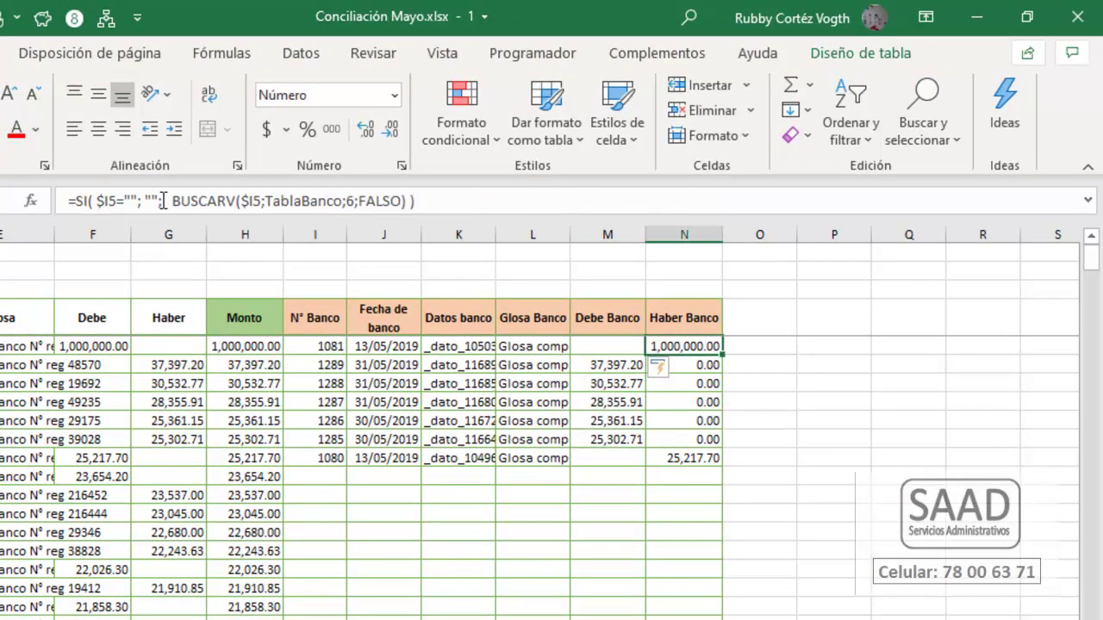
Wrap N5's BUSCARV in SI(...=0;"";...) so zero Haber Banco credits show blank.
click(167, 200)
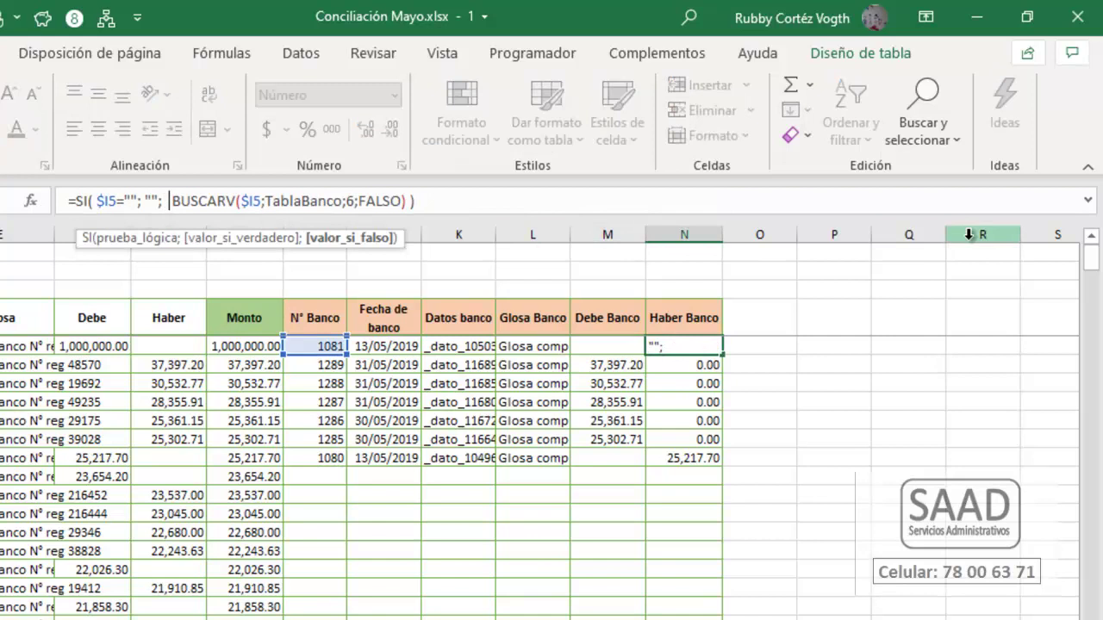
key(Right)
text(si()
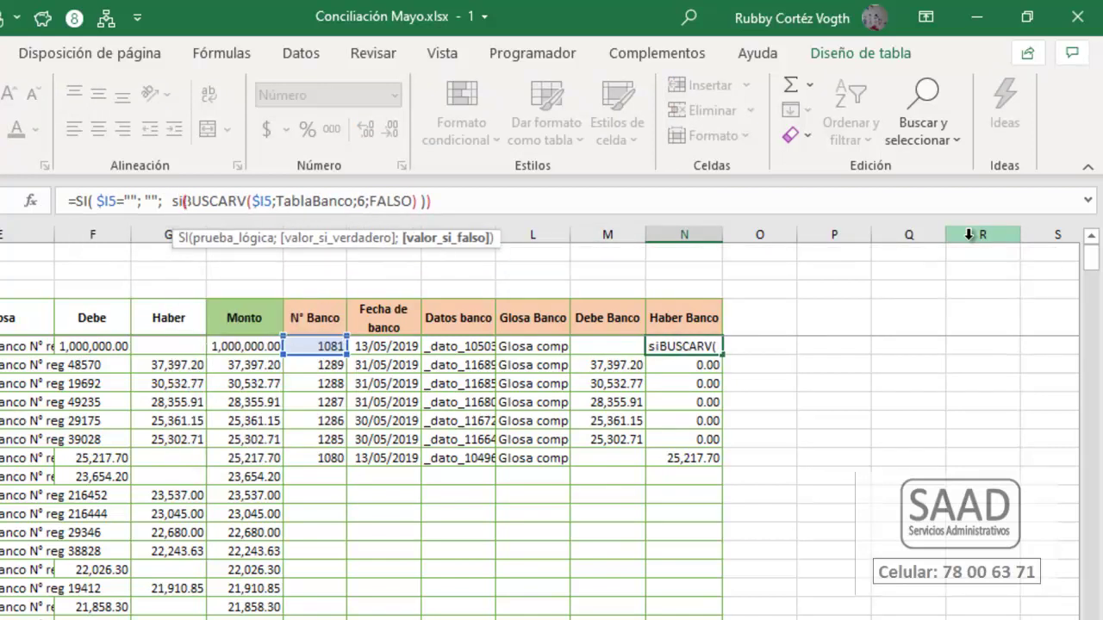
key(shift+Right)
key(shift+Right)
key(shift+Right)
key(shift+Right)
key(shift+Right)
key(shift+Right)
key(ctrl+c)
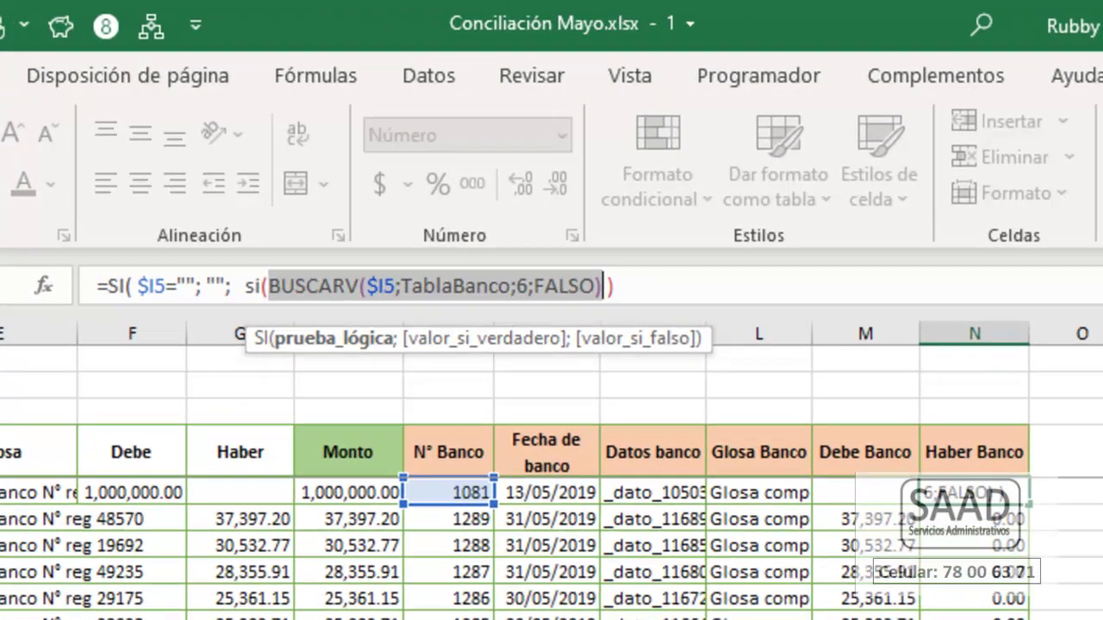
click(606, 286)
text(=0))
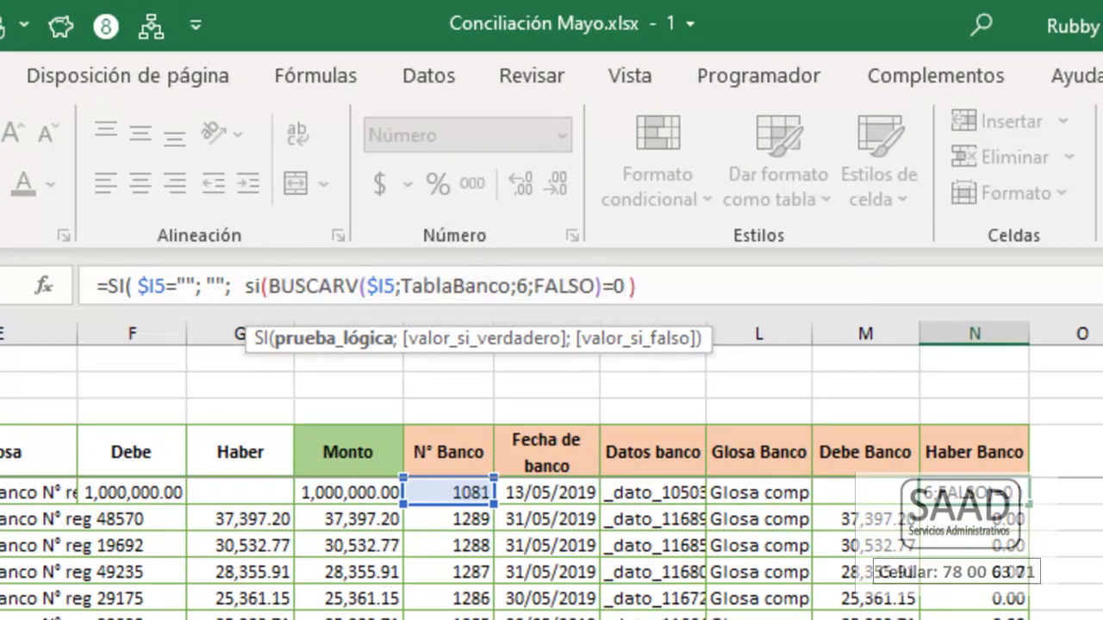
text(;)
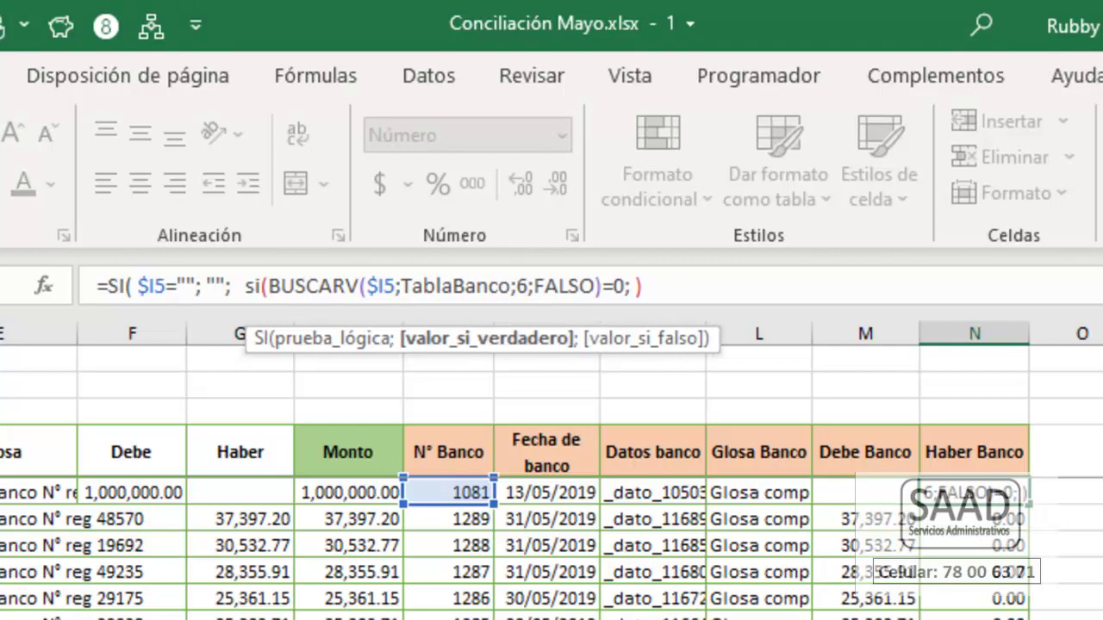
text("")
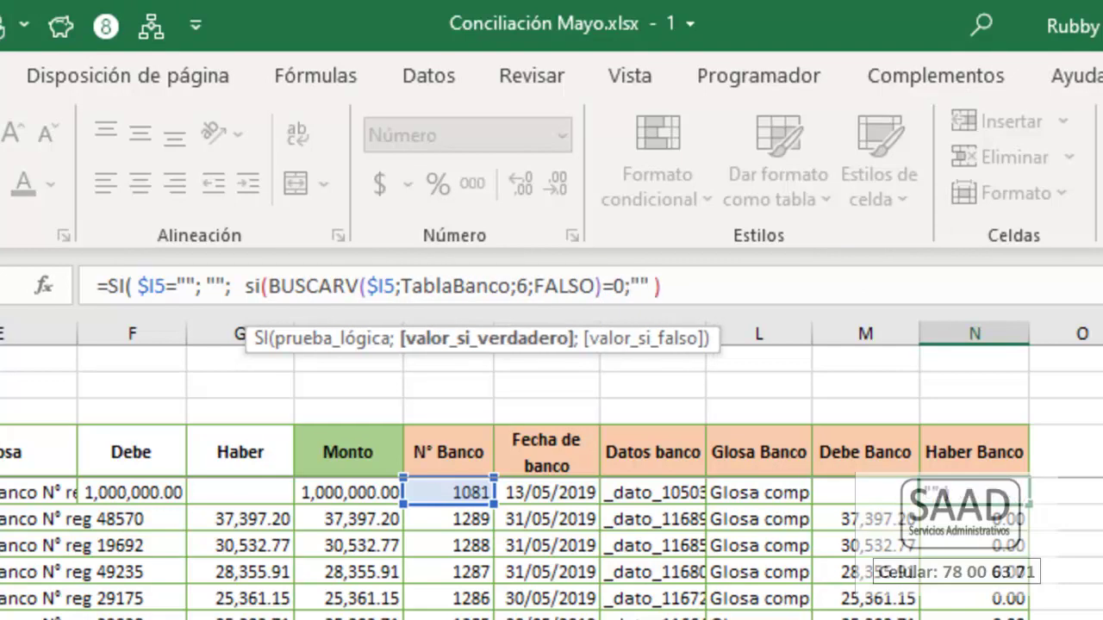
text(;)
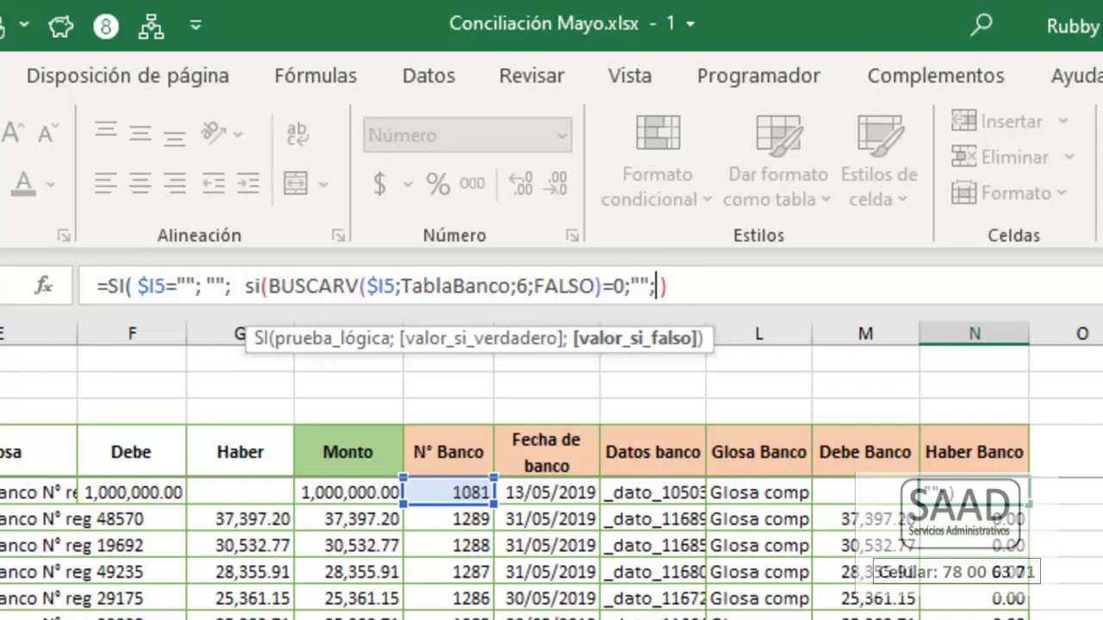
key(ctrl+v)
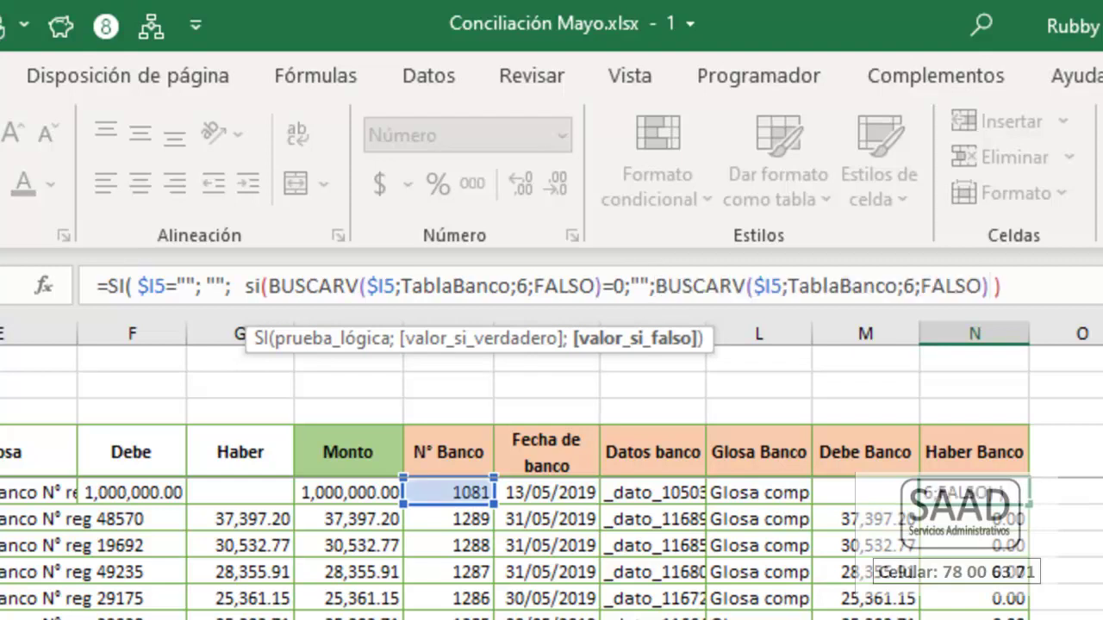
text())
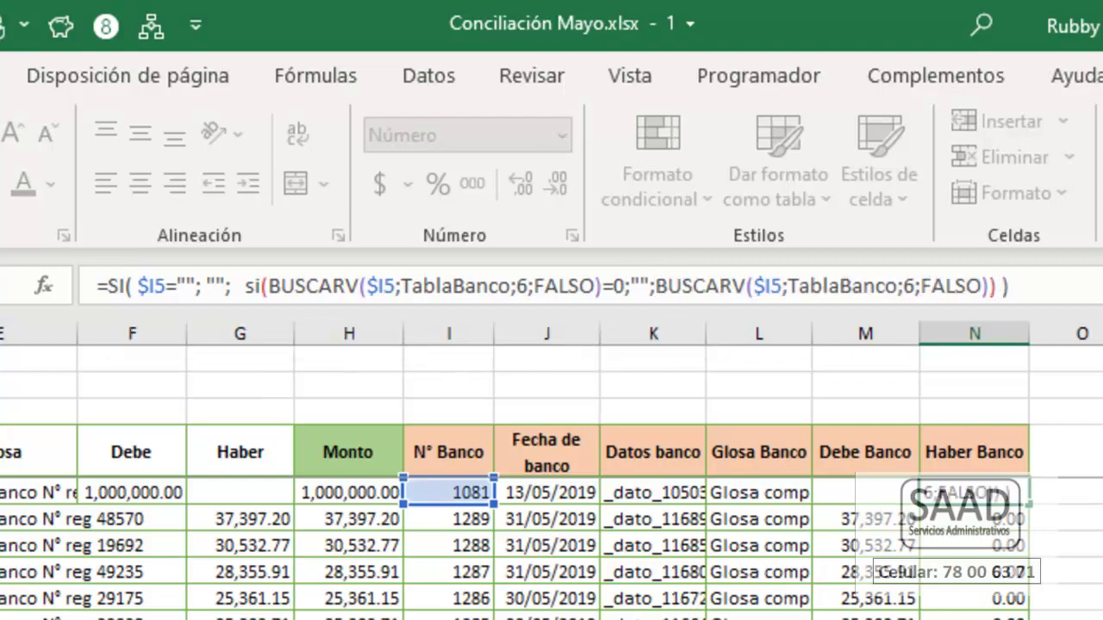
key(Return)
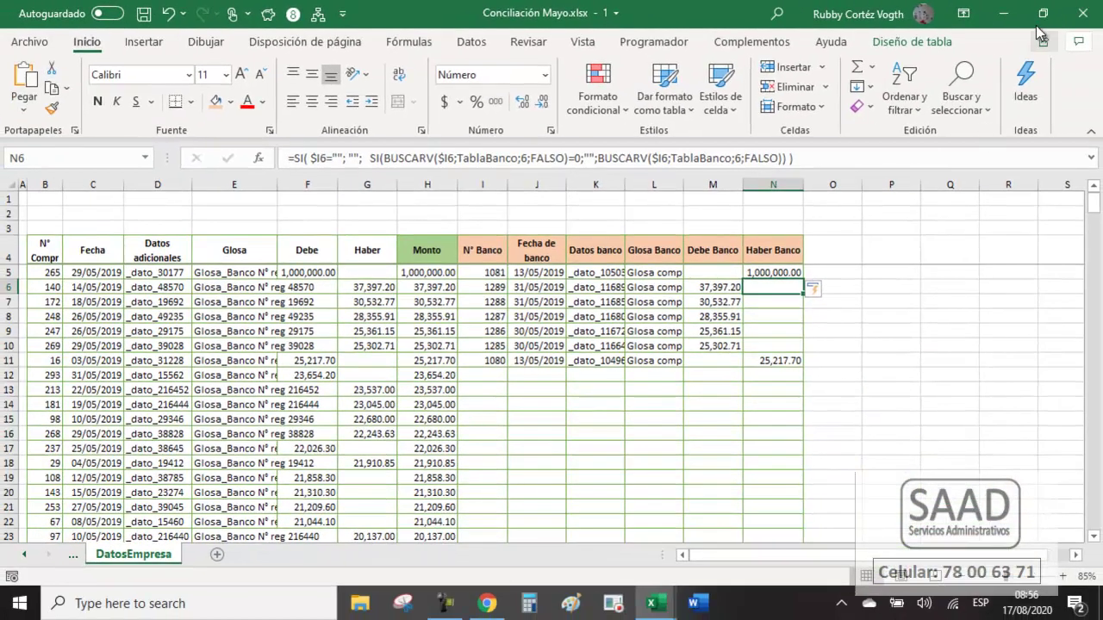
click(1042, 13)
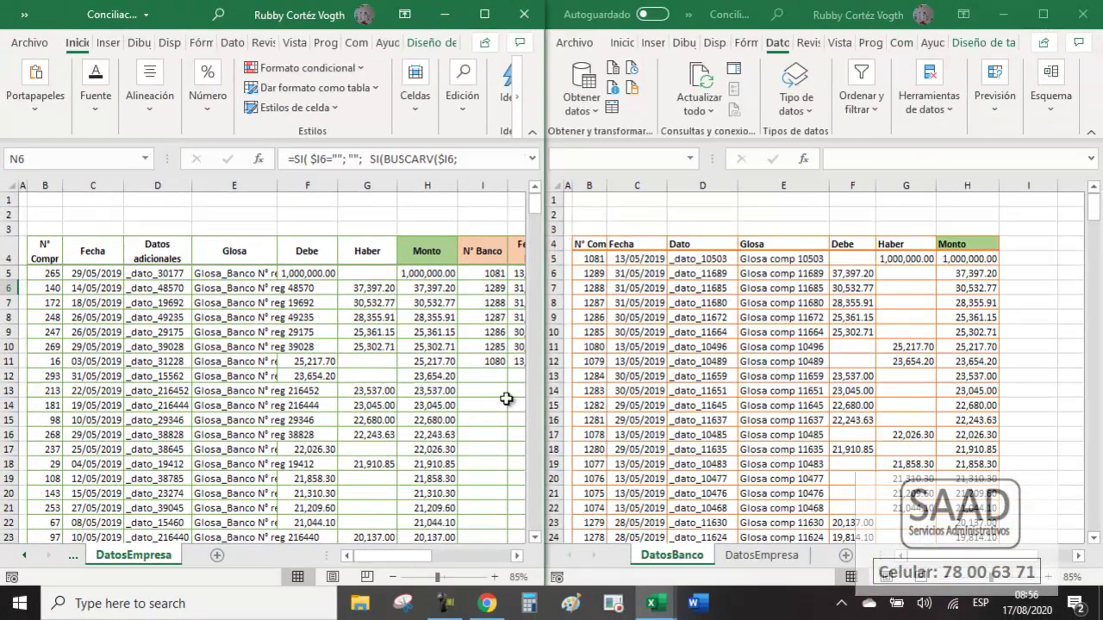
Hide column D (Datos adicionales) using Ocultar from its header menu.
click(495, 381)
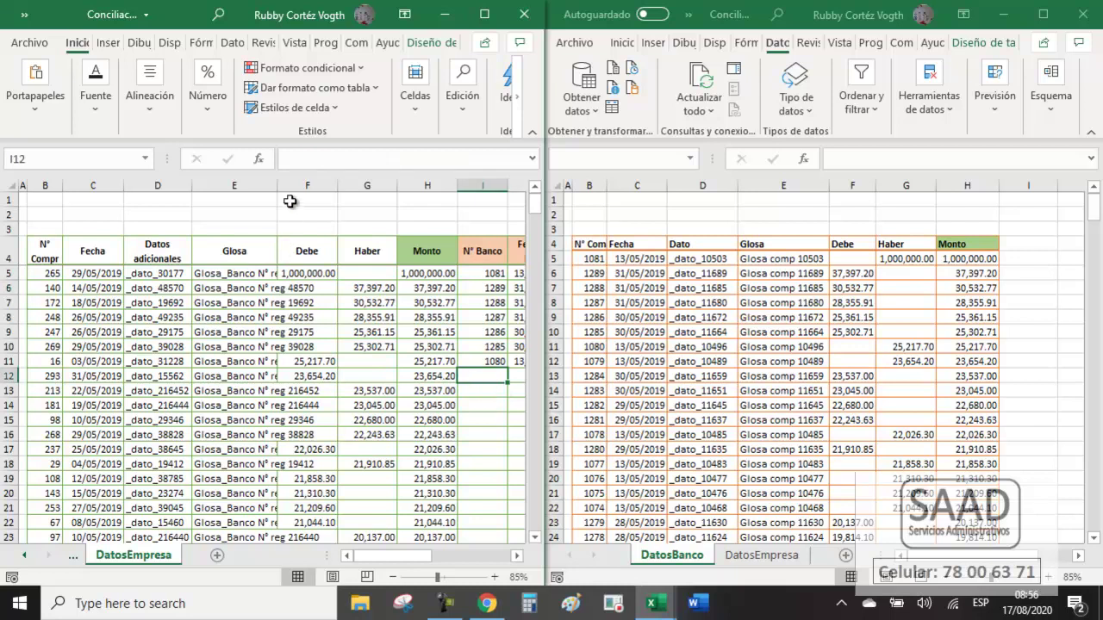
drag(172, 182, 290, 187)
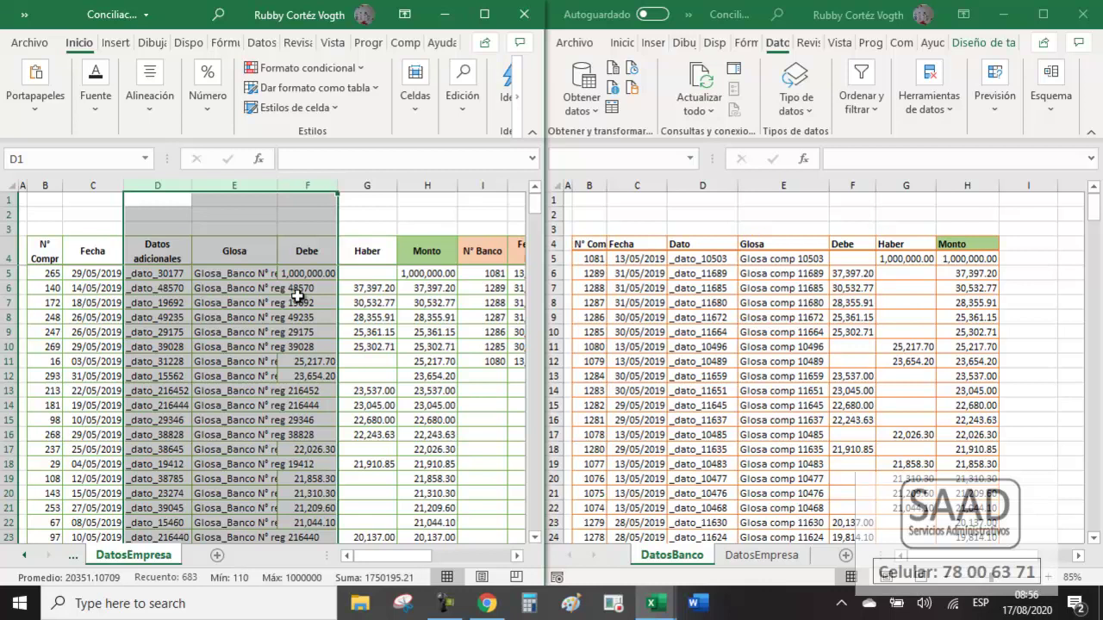
click(157, 183)
right_click(157, 183)
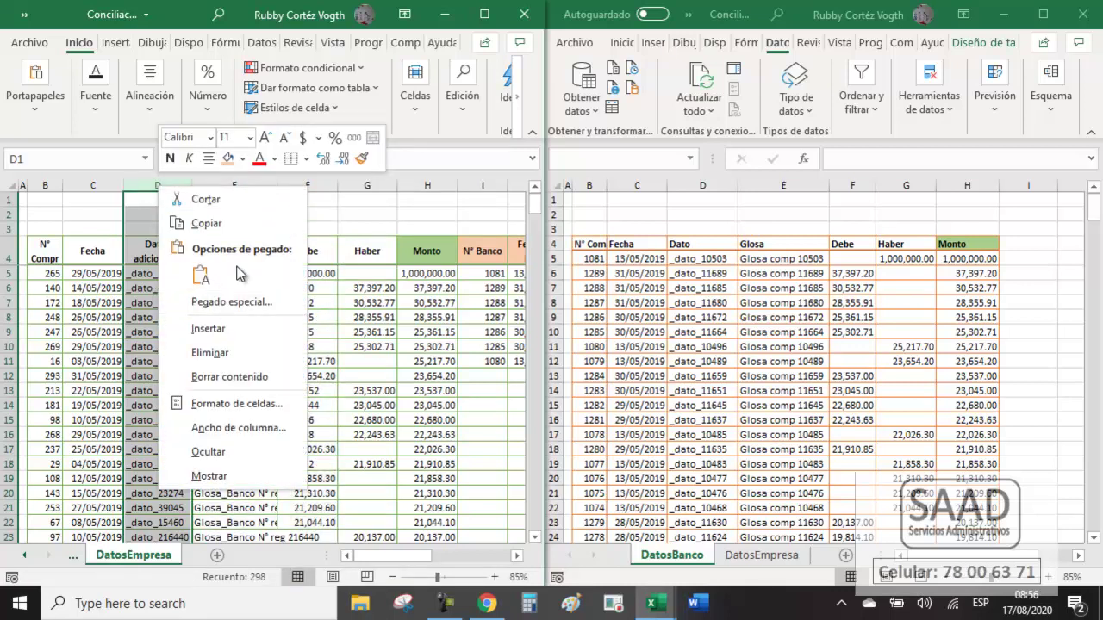
click(208, 452)
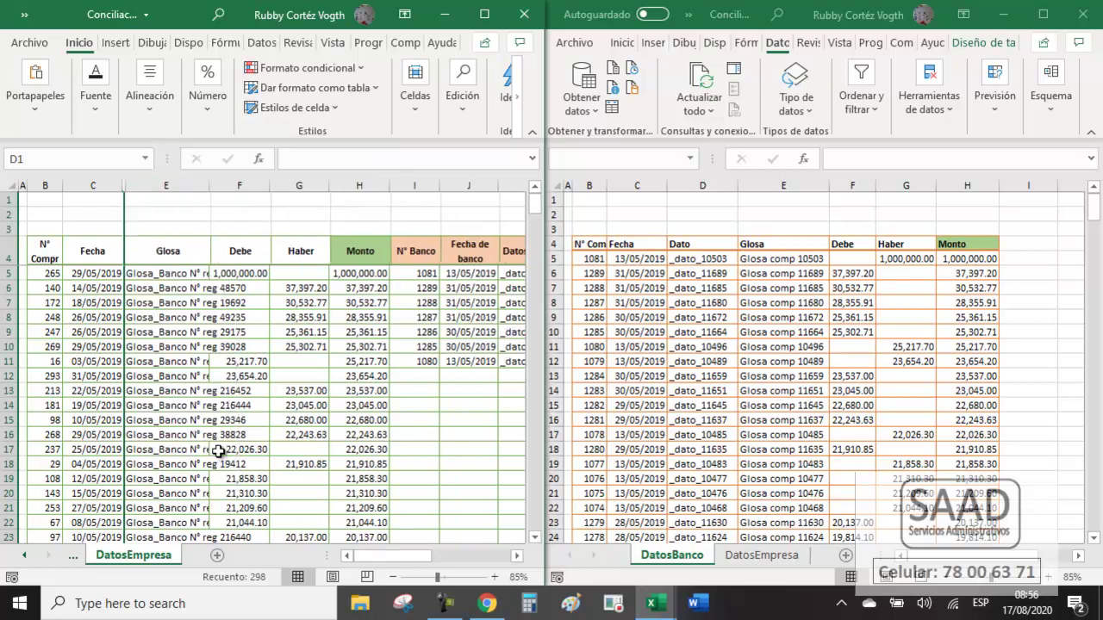
Hide the Glosa column E using Ocultar from its header menu.
click(168, 178)
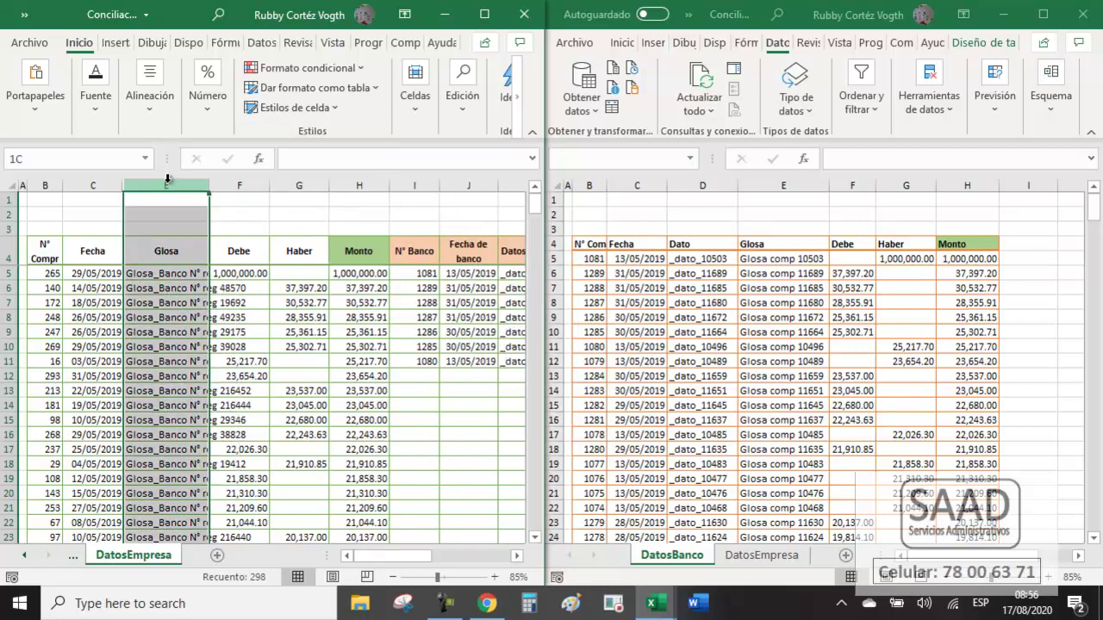
right_click(168, 179)
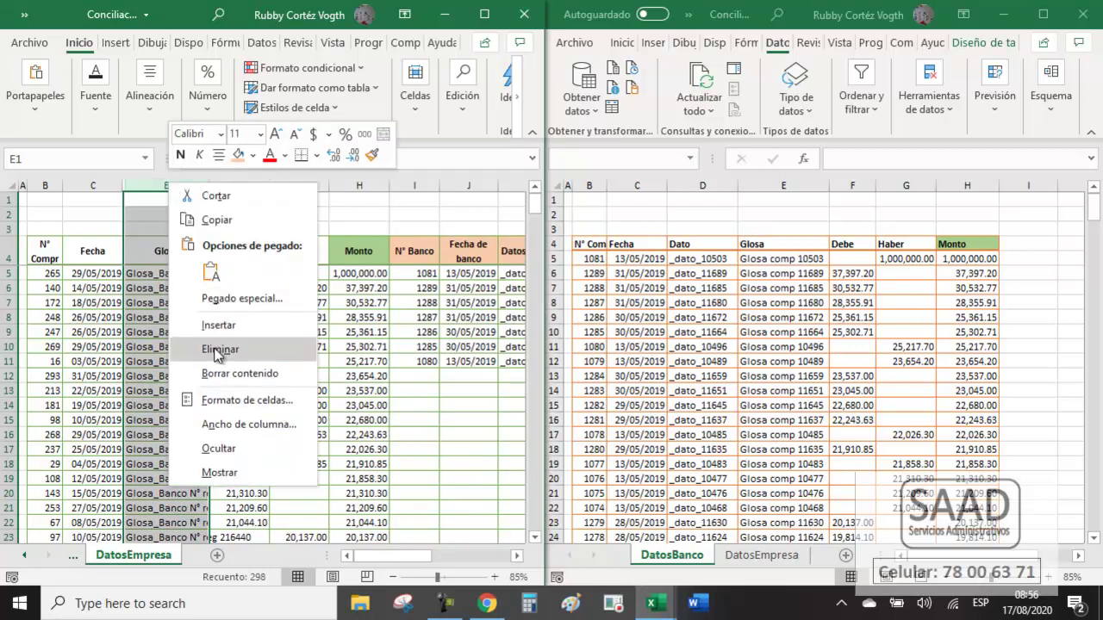
click(220, 449)
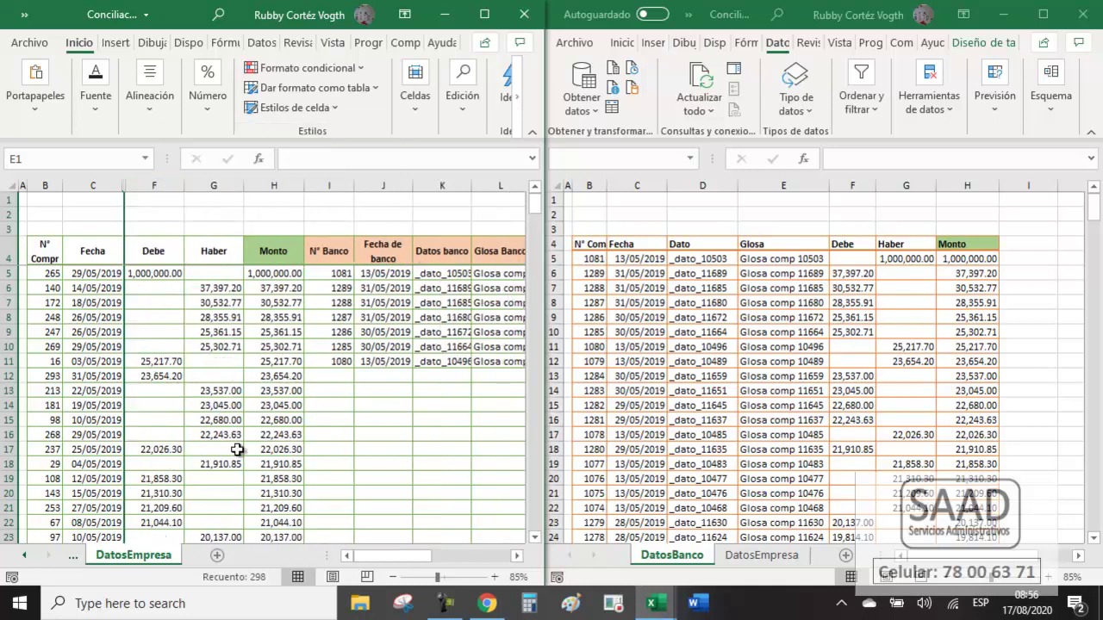
click(330, 378)
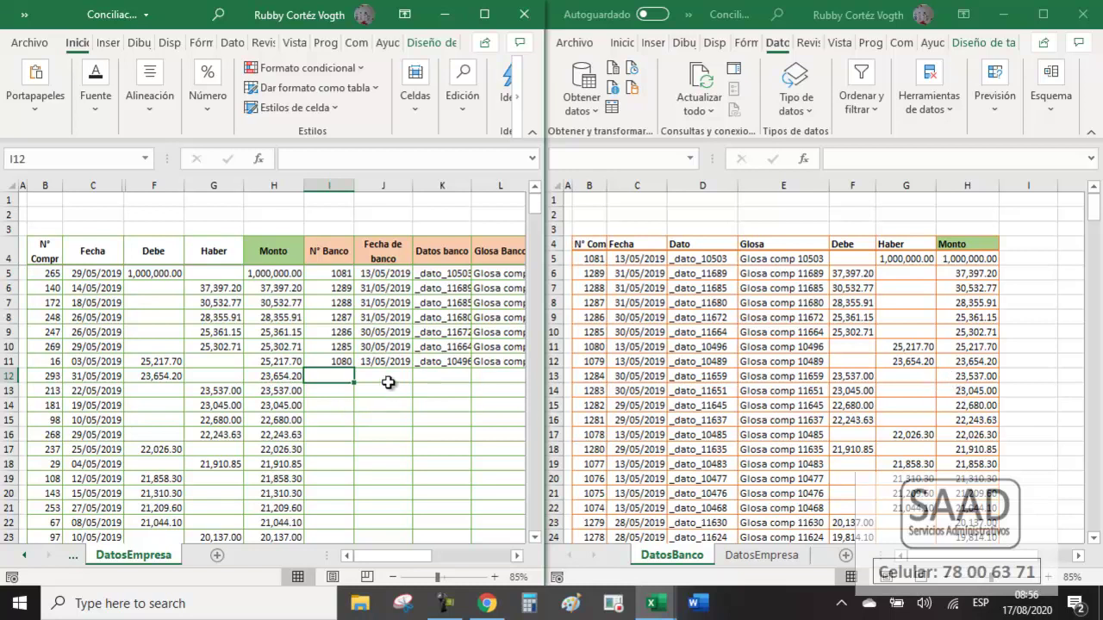
Enter bank numbers 1079, 1284 and 1283 in N° Banco cells I12 to I14.
text(1079)
key(Return)
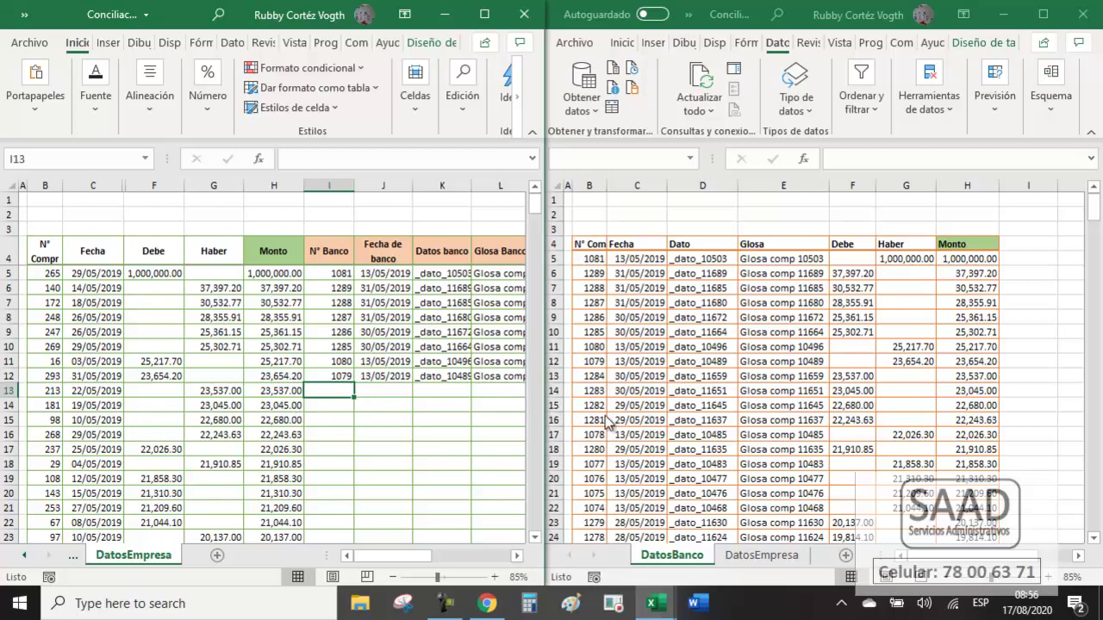
text(12)
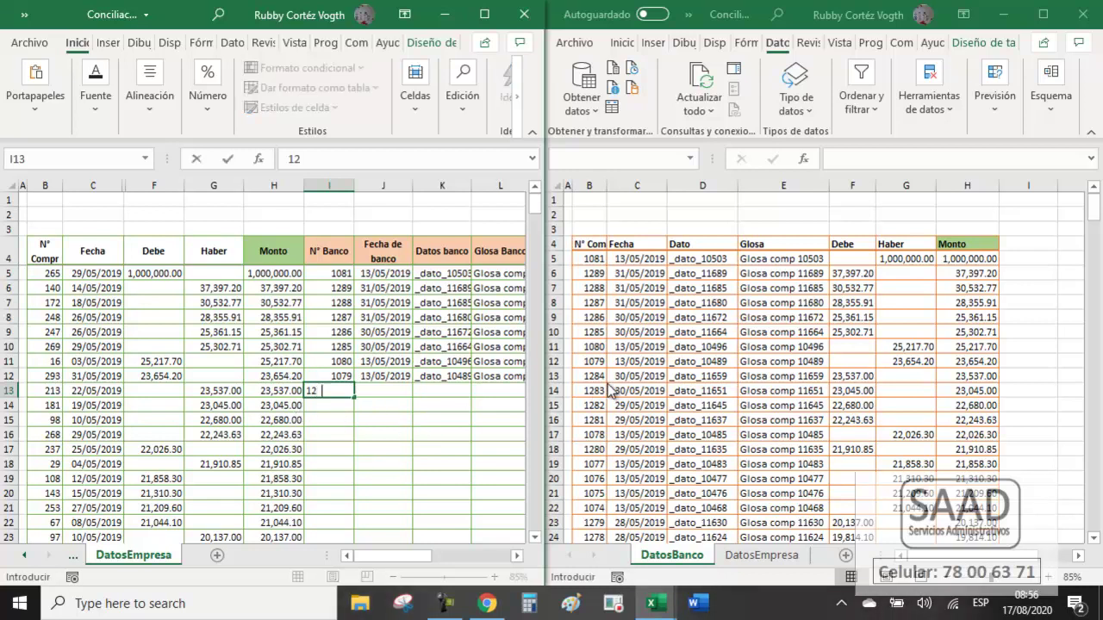
text(84)
key(Return)
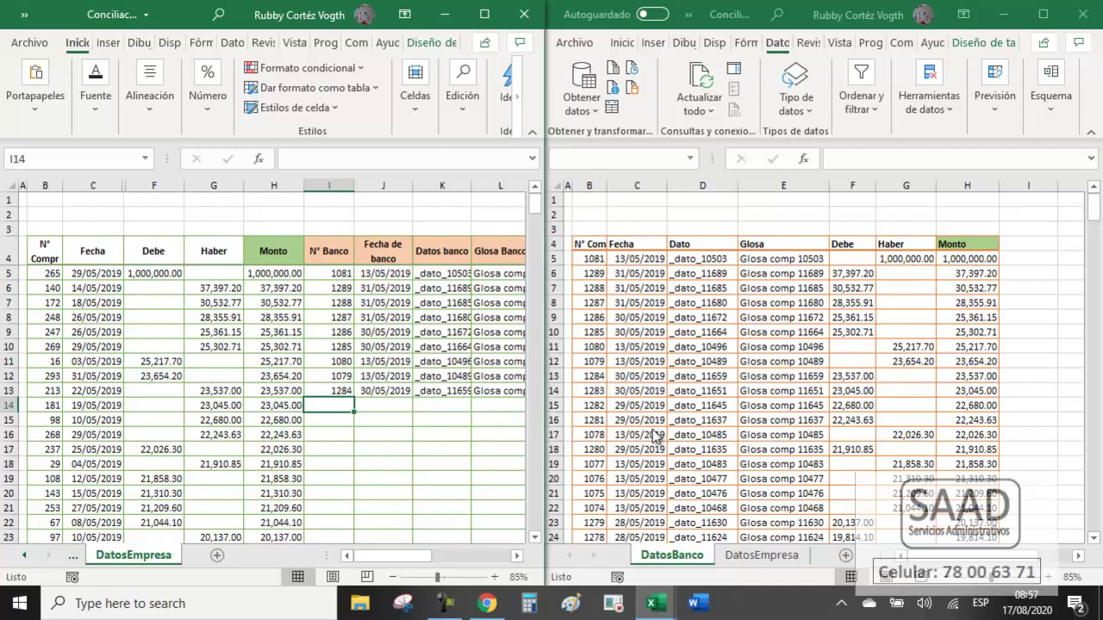
text(1283)
key(Return)
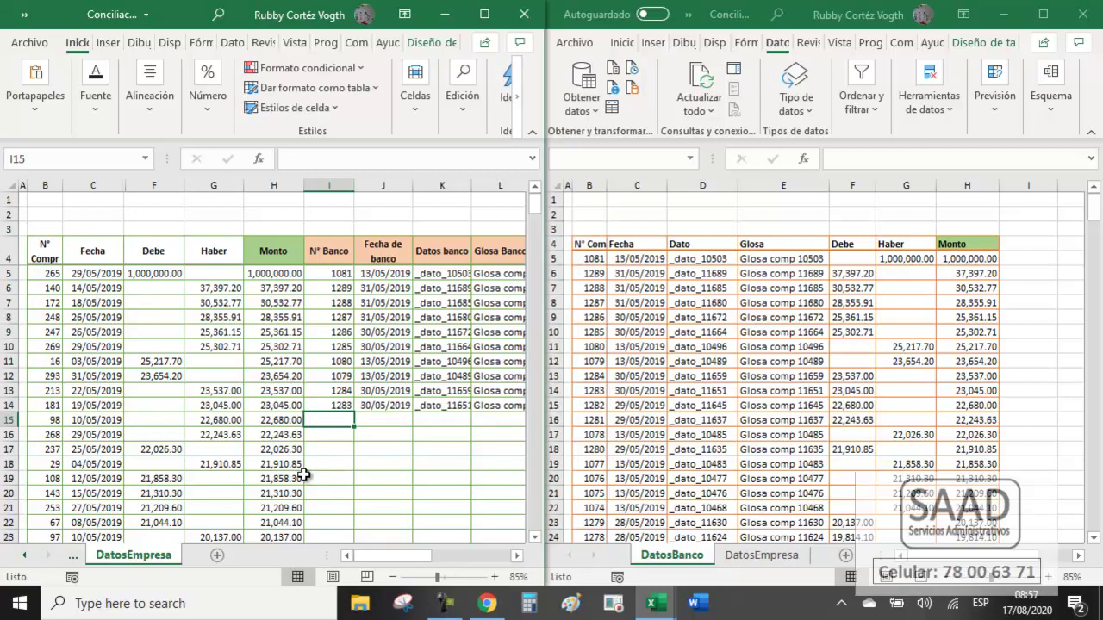
click(272, 185)
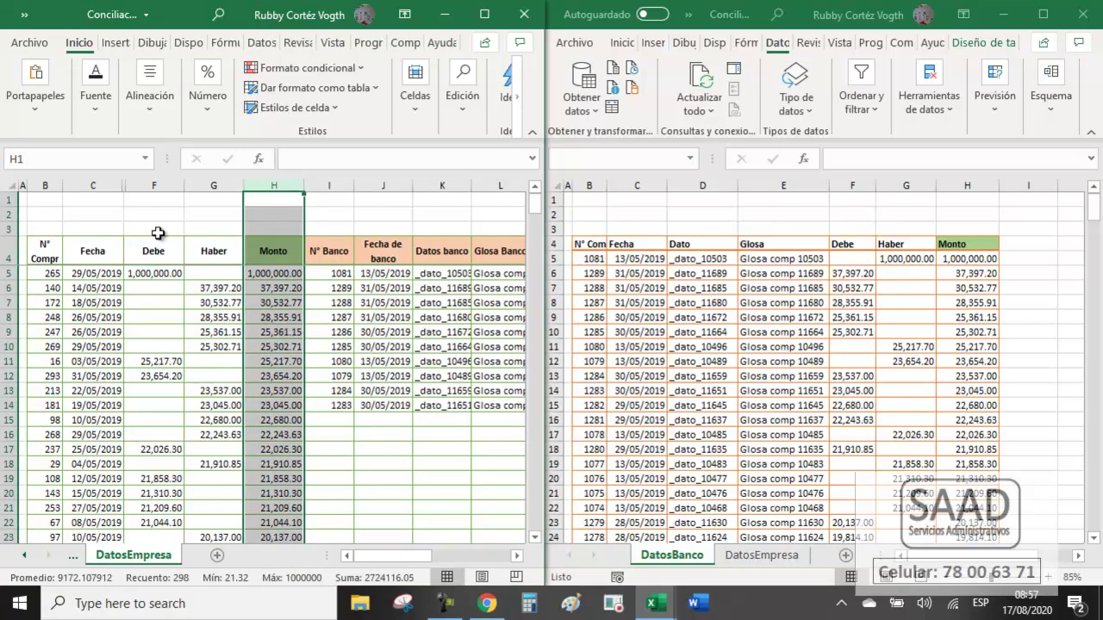
click(155, 184)
click(211, 184)
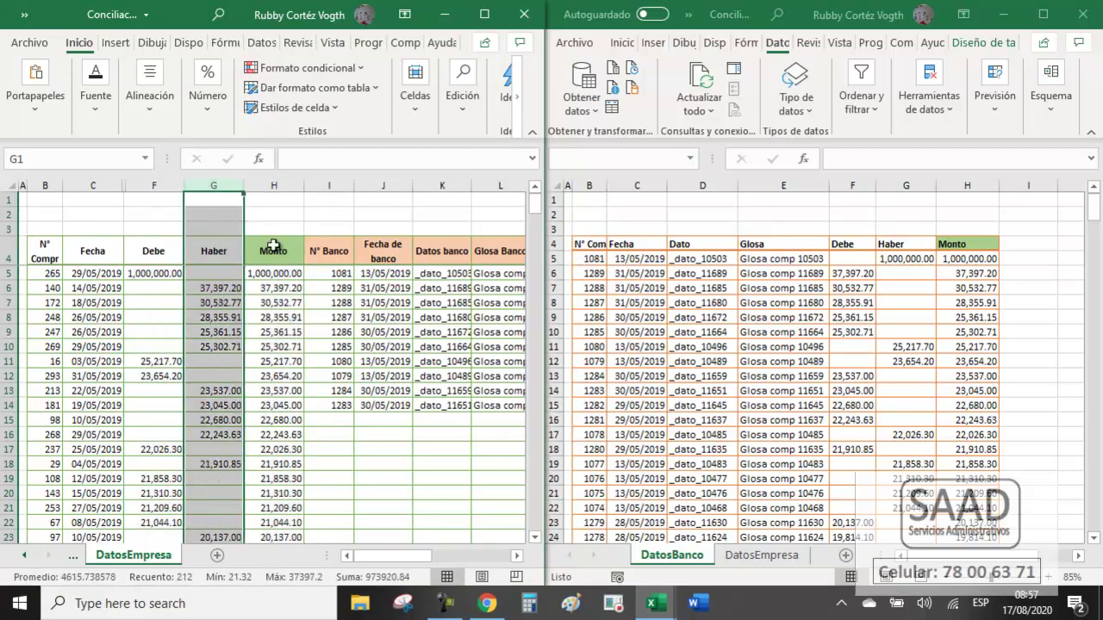
click(276, 186)
click(273, 273)
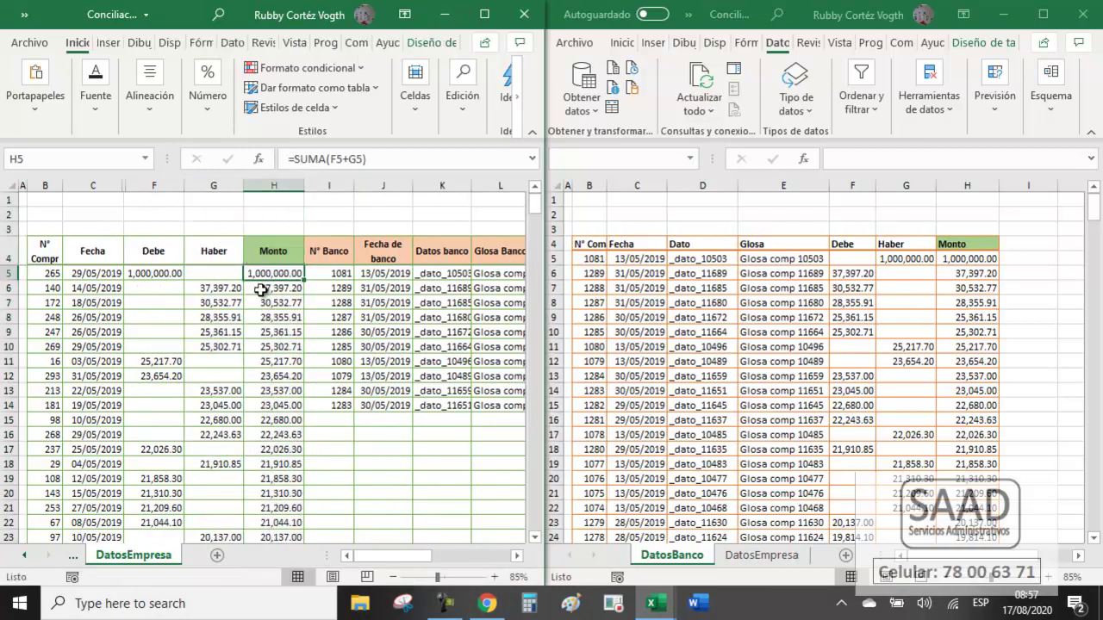
drag(271, 250, 259, 405)
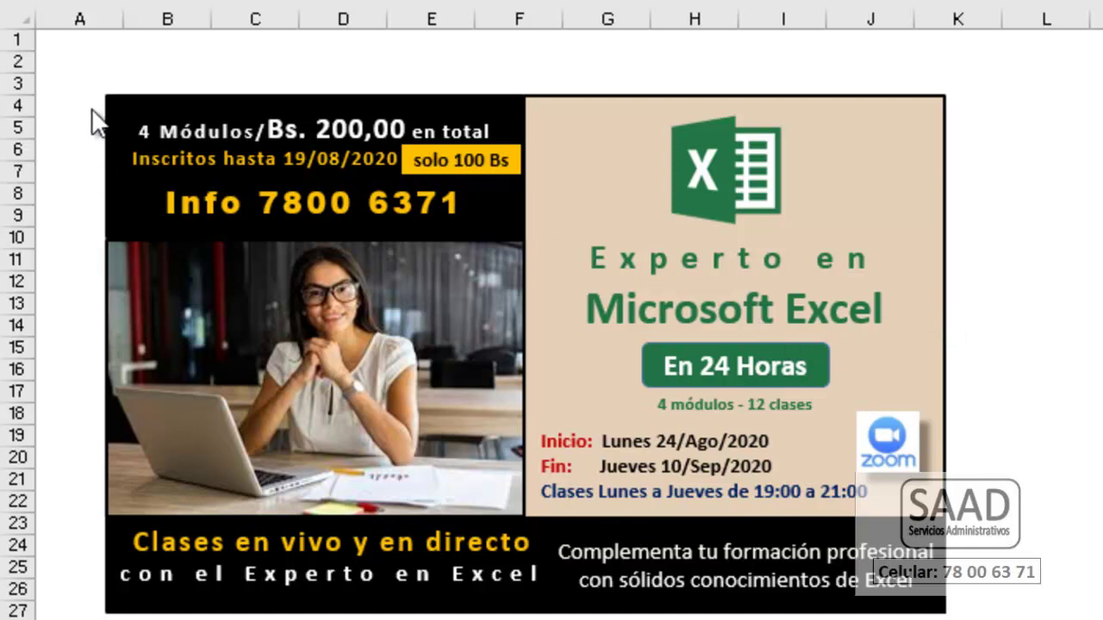
Press Escape to leave the current cell before viewing the course infographic.
key(Escape)
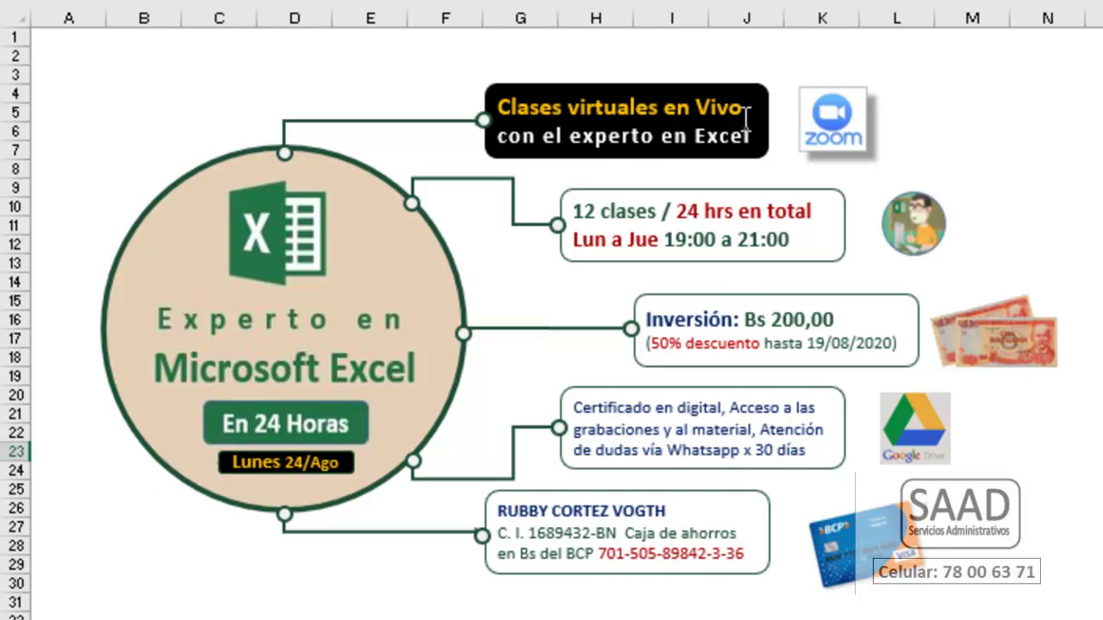
Switch from the infographic to the Curso8 course advertisement sheet.
click(428, 55)
click(86, 38)
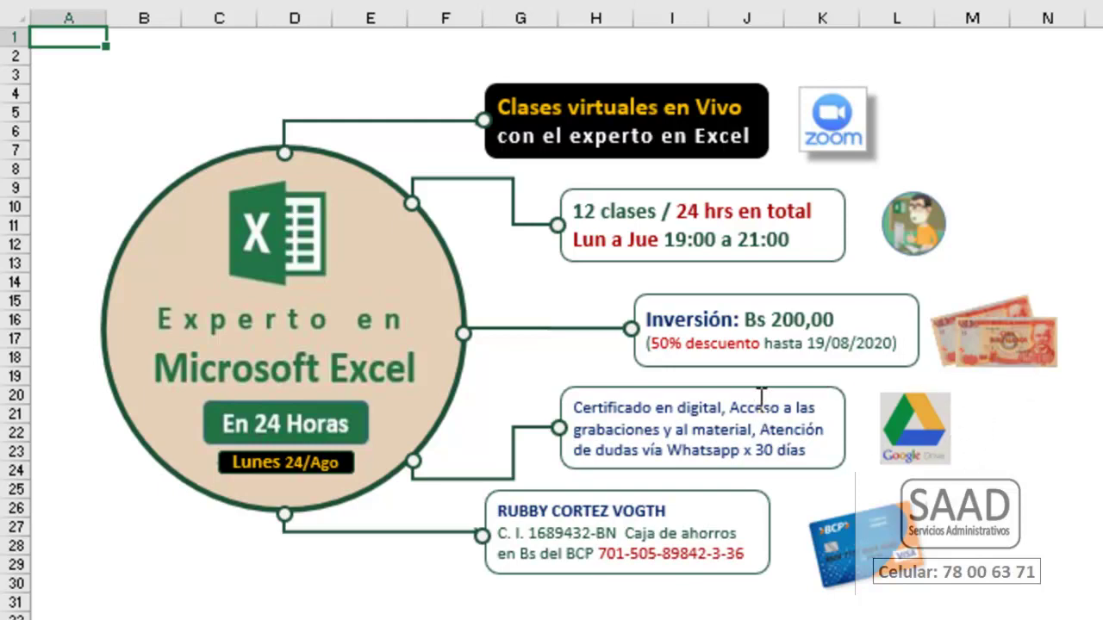
click(1039, 456)
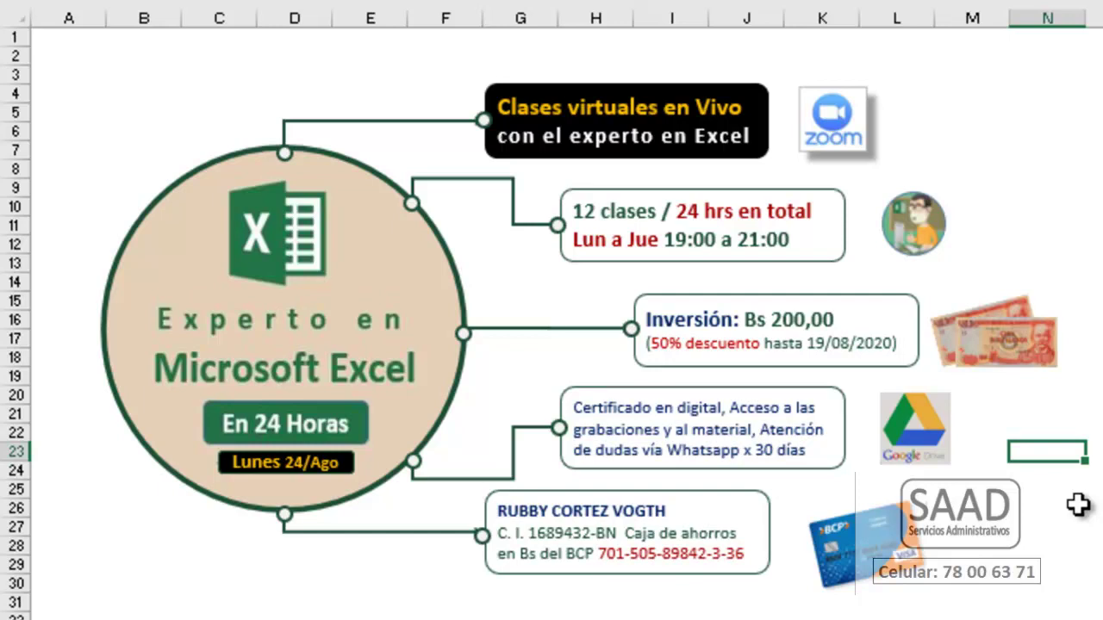
click(987, 76)
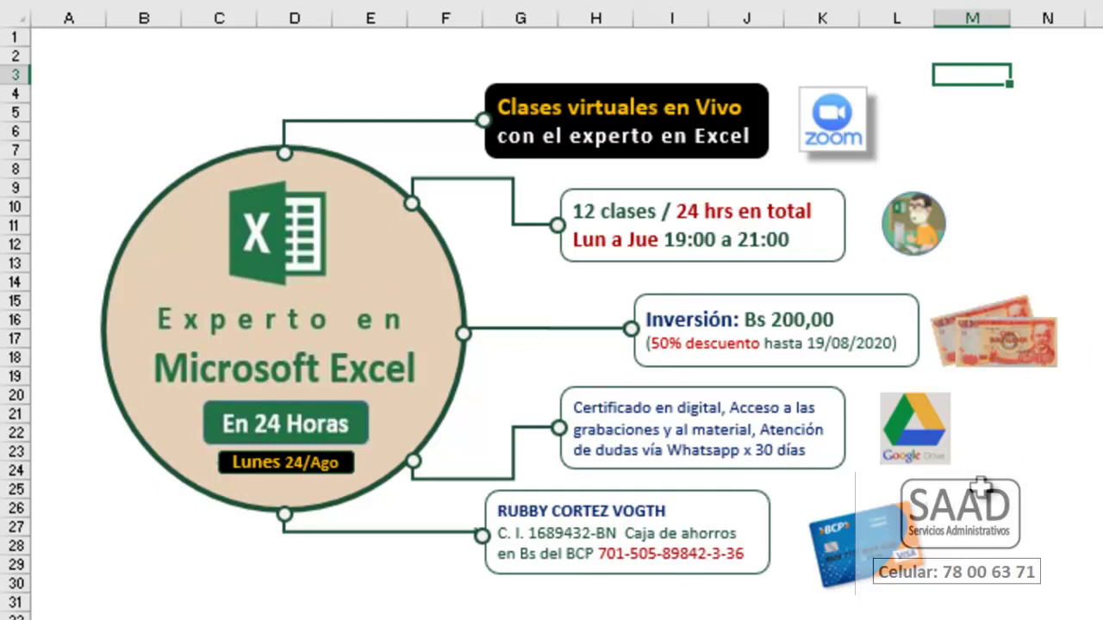
click(1072, 417)
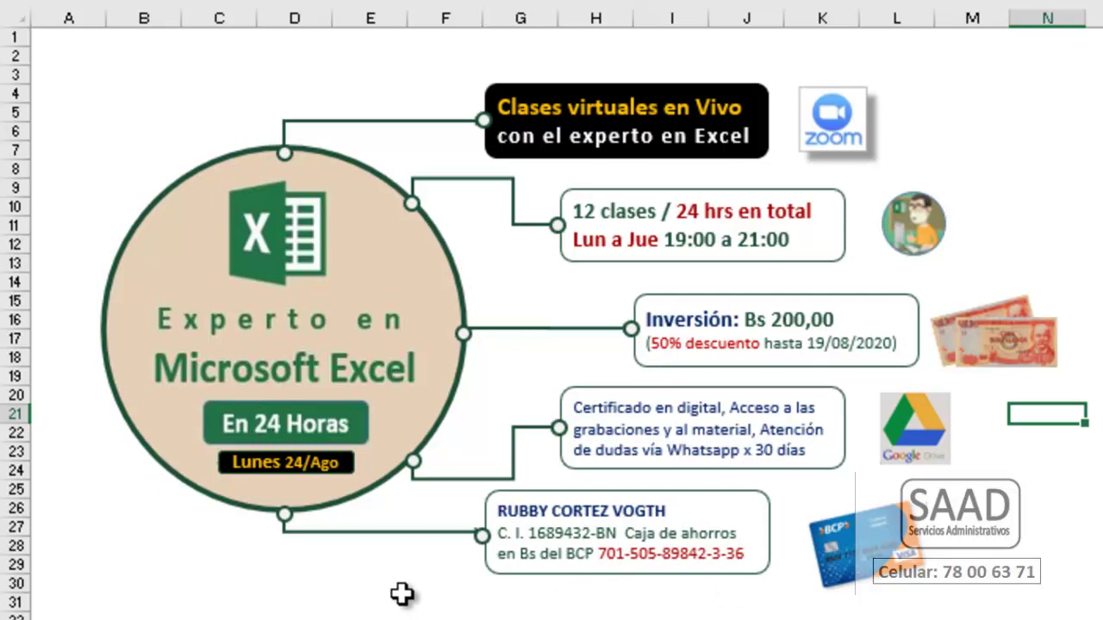
click(70, 51)
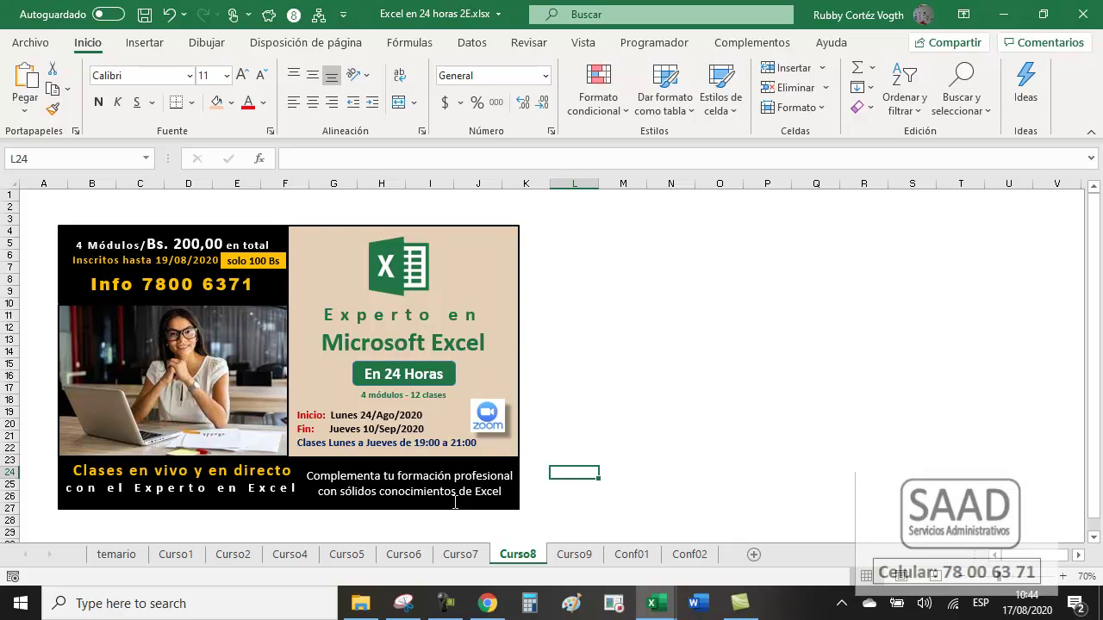
click(572, 558)
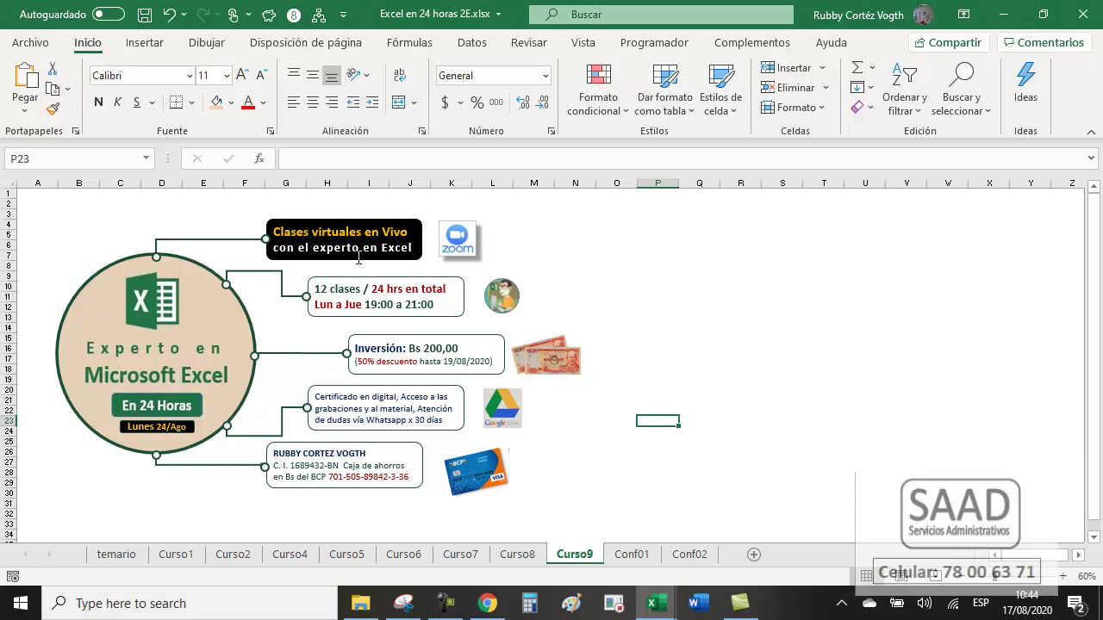
click(240, 204)
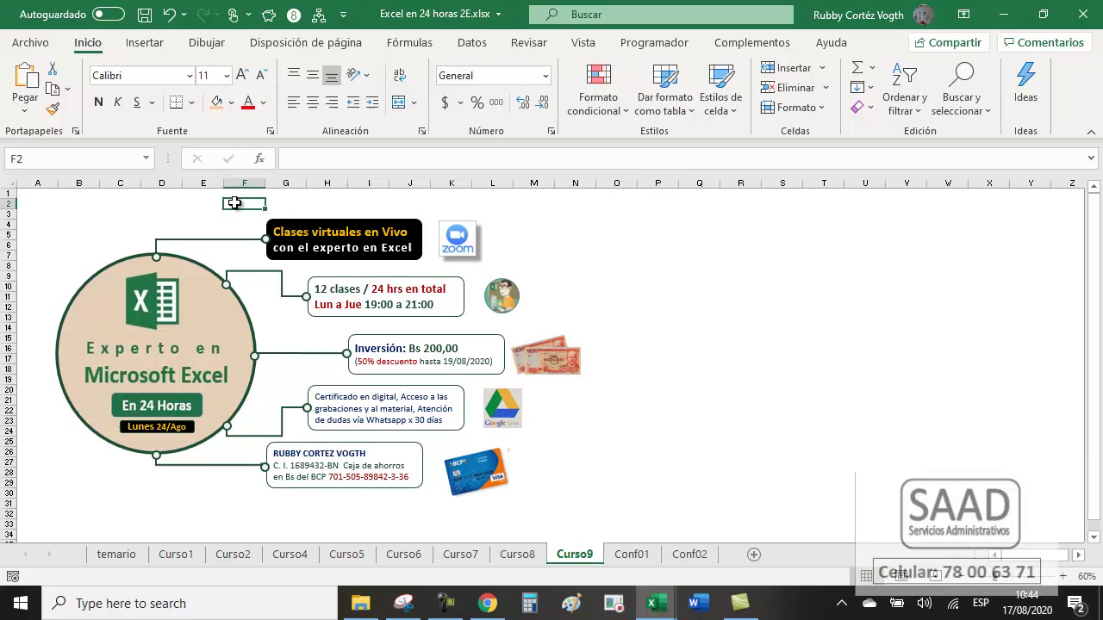
click(49, 194)
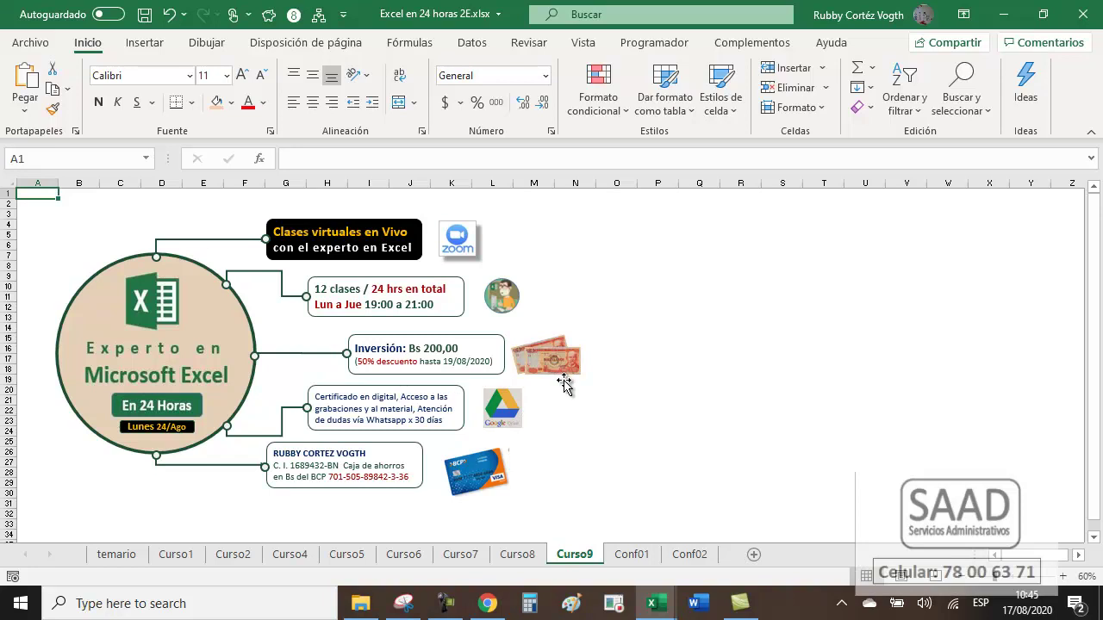
click(569, 424)
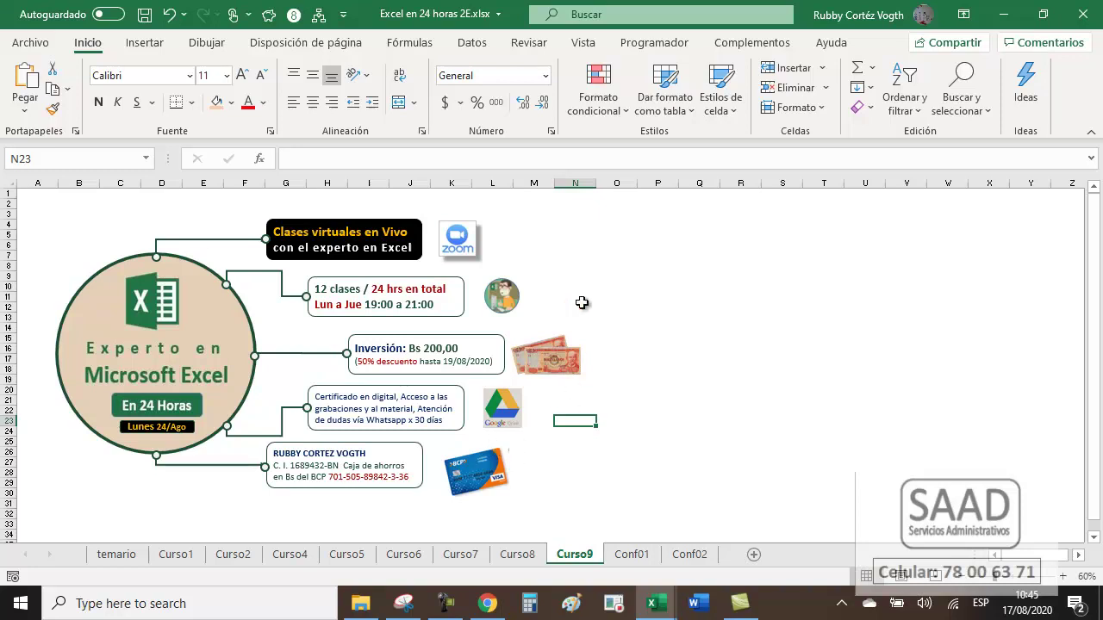
click(544, 213)
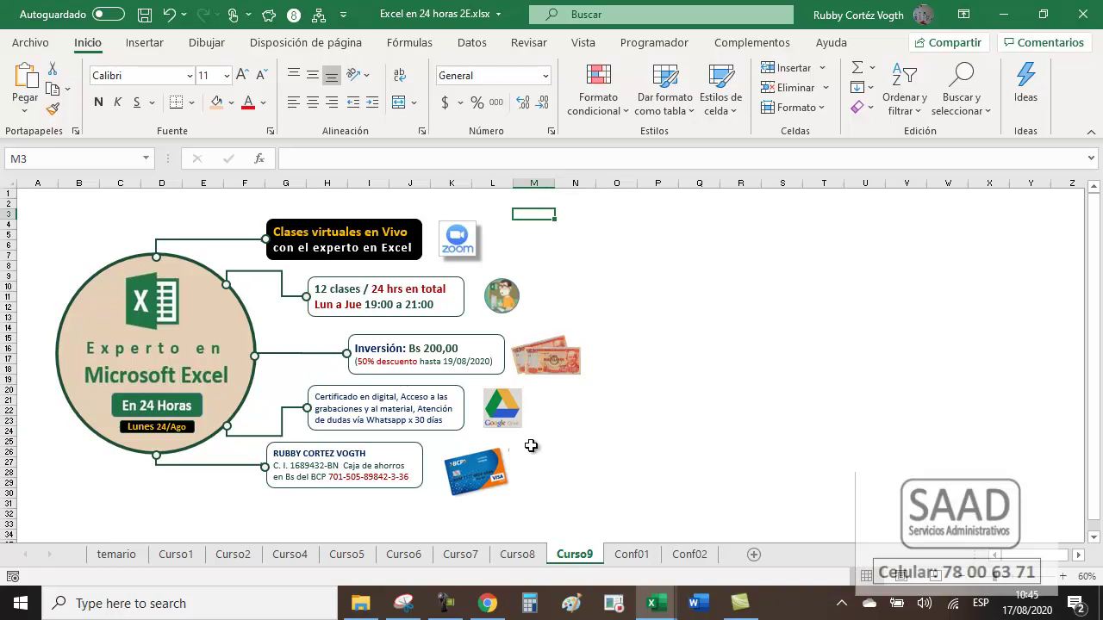
click(587, 402)
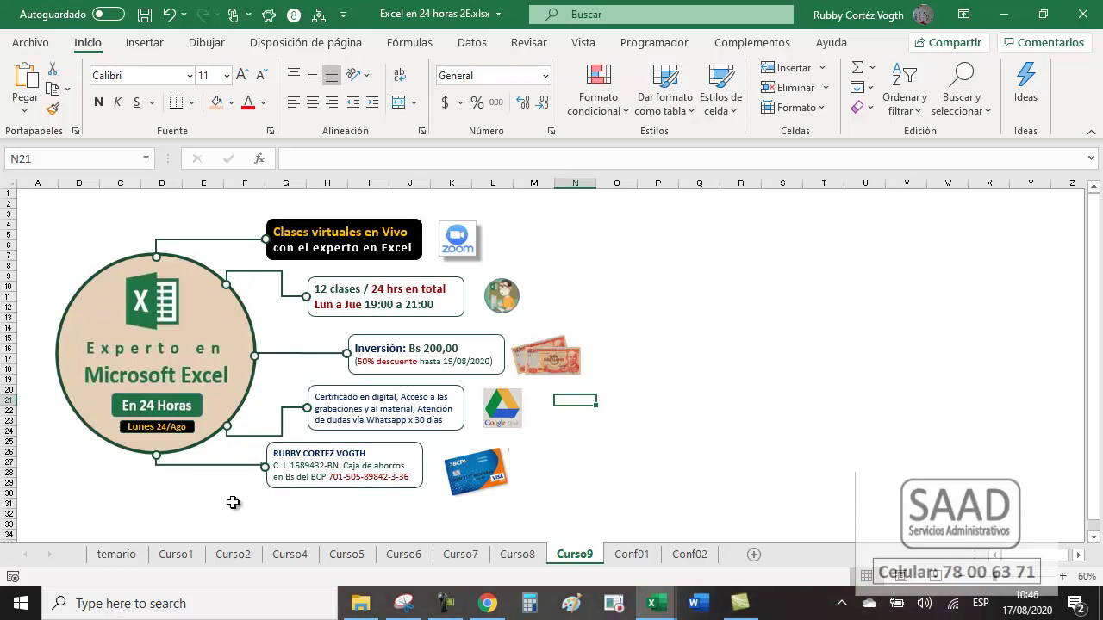
click(38, 202)
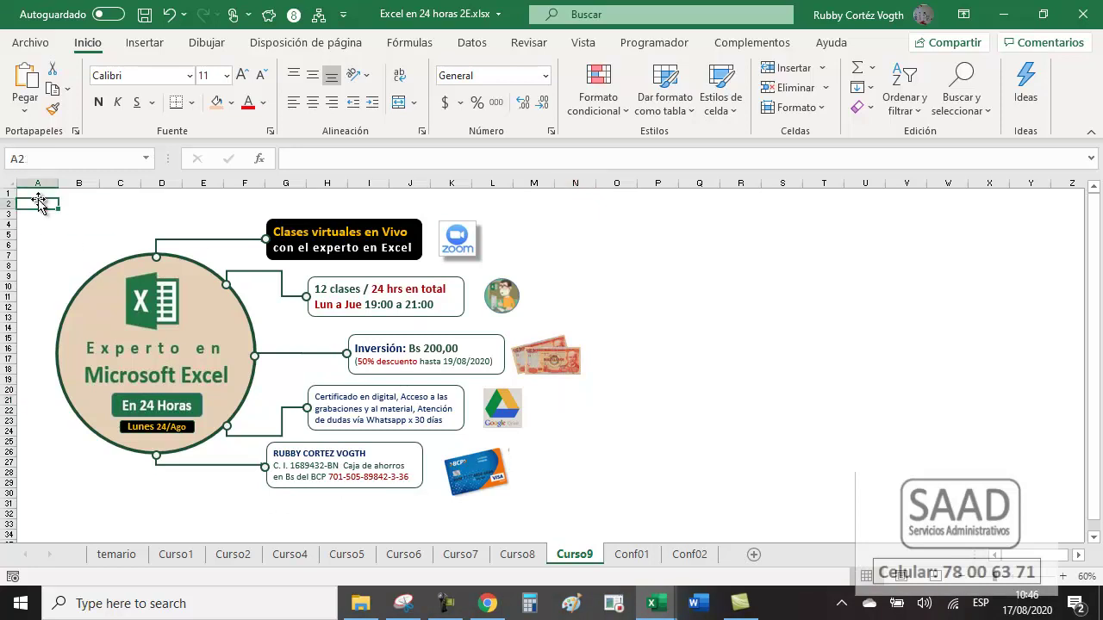